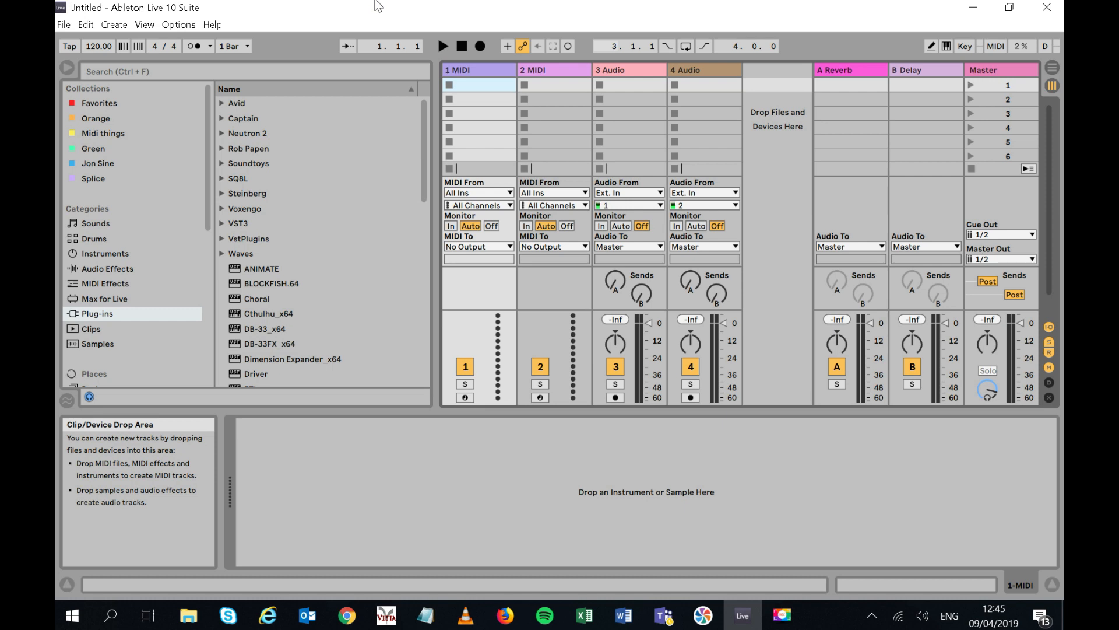
Step: Load the Captain Chords plug-in from the Captain folder onto the first MIDI track
left_click(221, 117)
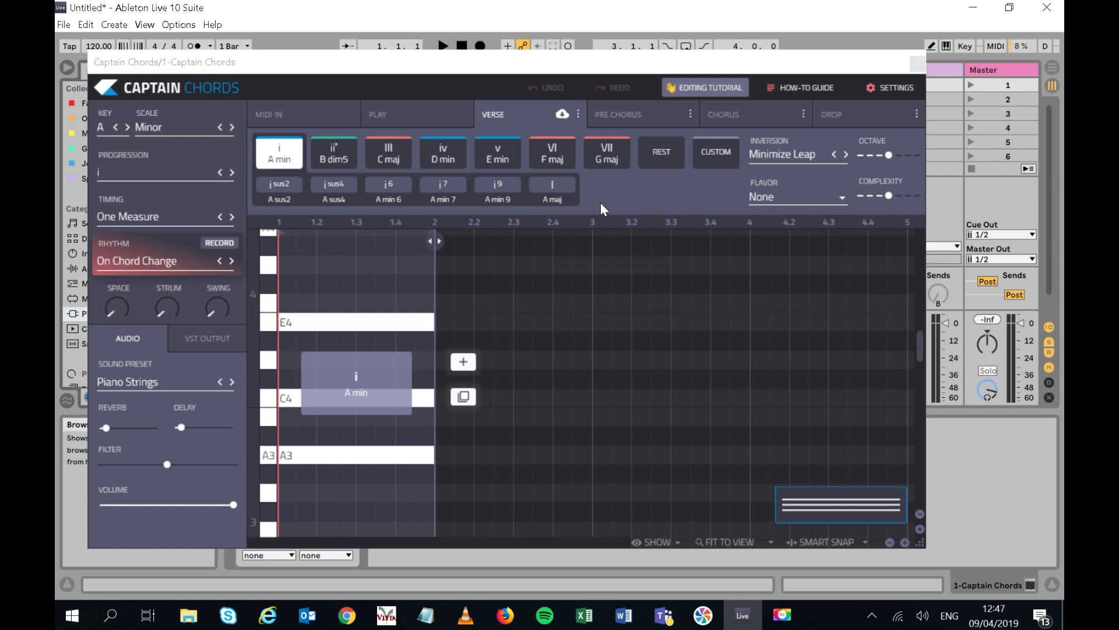
left_click(242, 61)
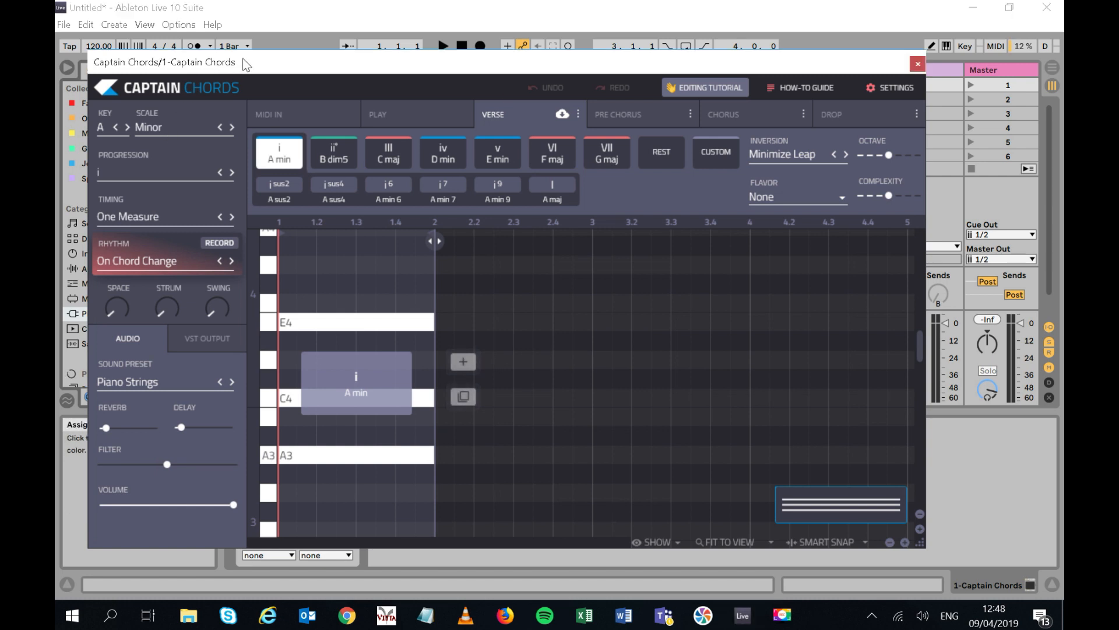
Step: Try B♭ as the song key and set the key back to A
left_click(101, 130)
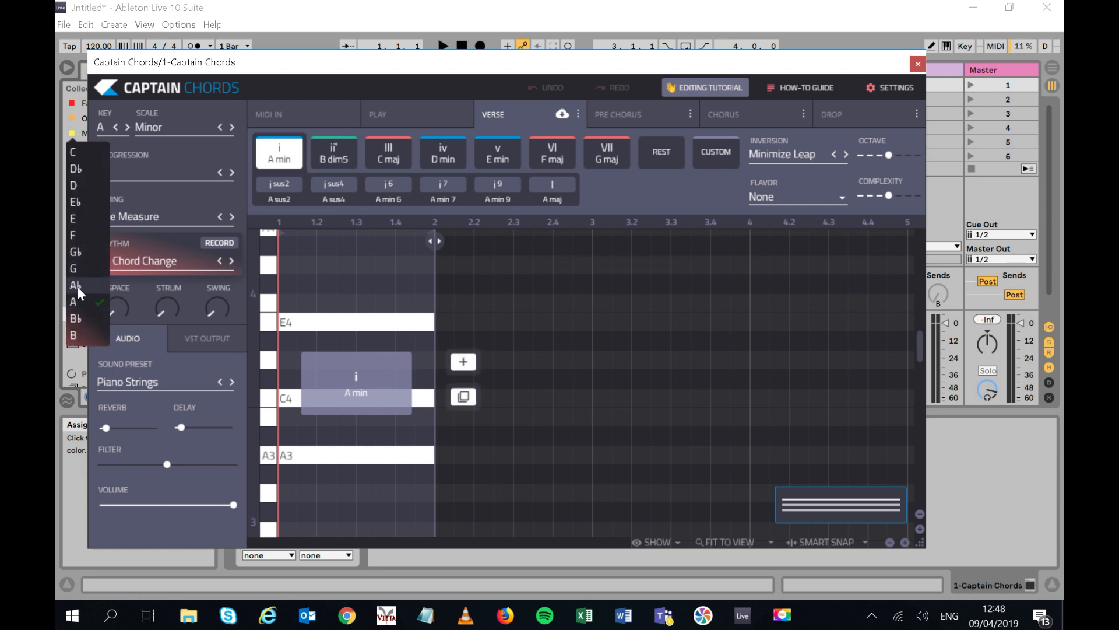
left_click(76, 318)
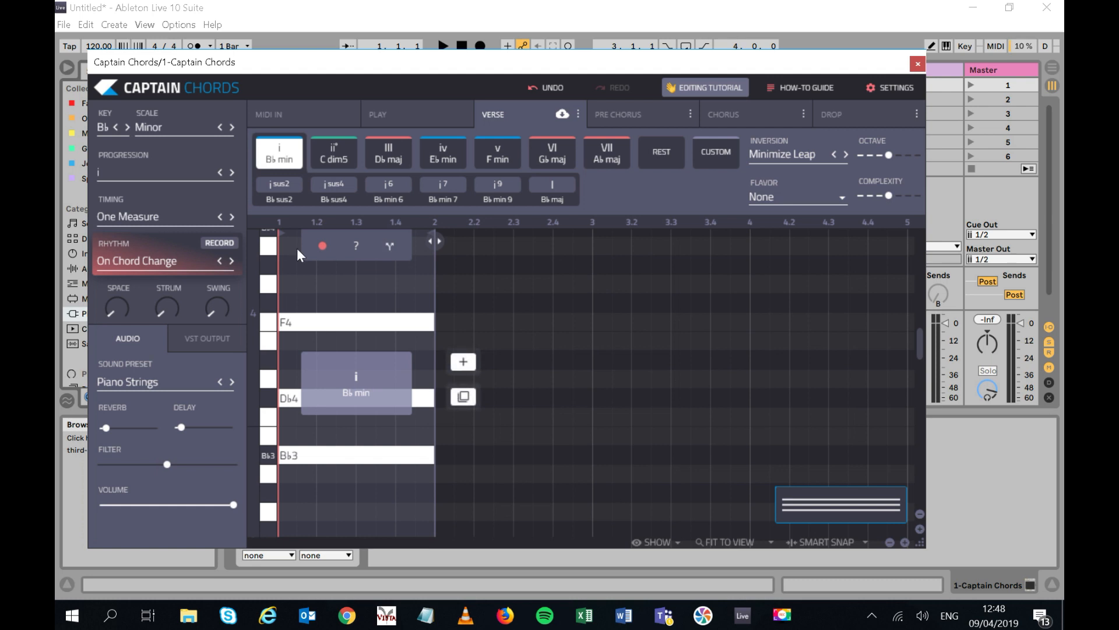
left_click(105, 135)
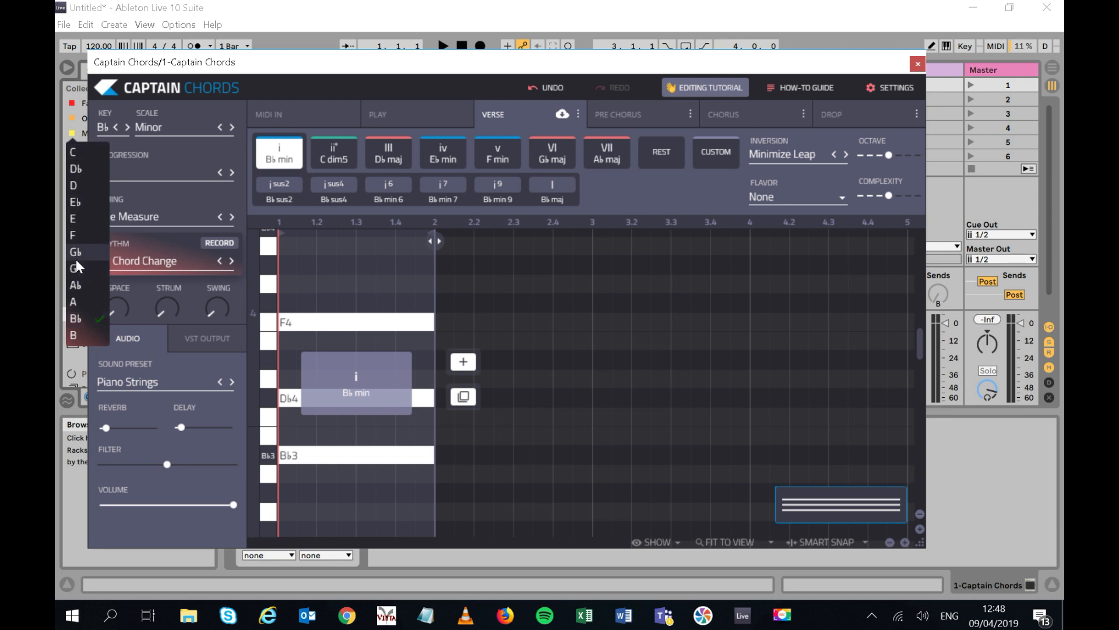
left_click(74, 301)
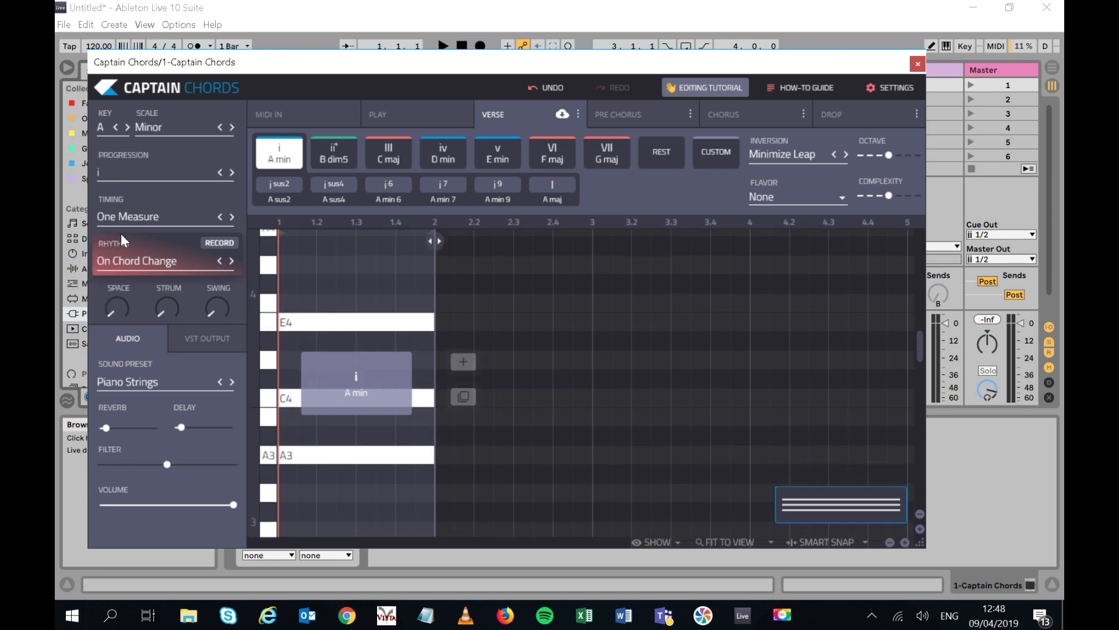
Step: Look through the list of available scales, from the blues scales and modes down to Bhairav
left_click(187, 133)
scroll(152, 263, "down", 1)
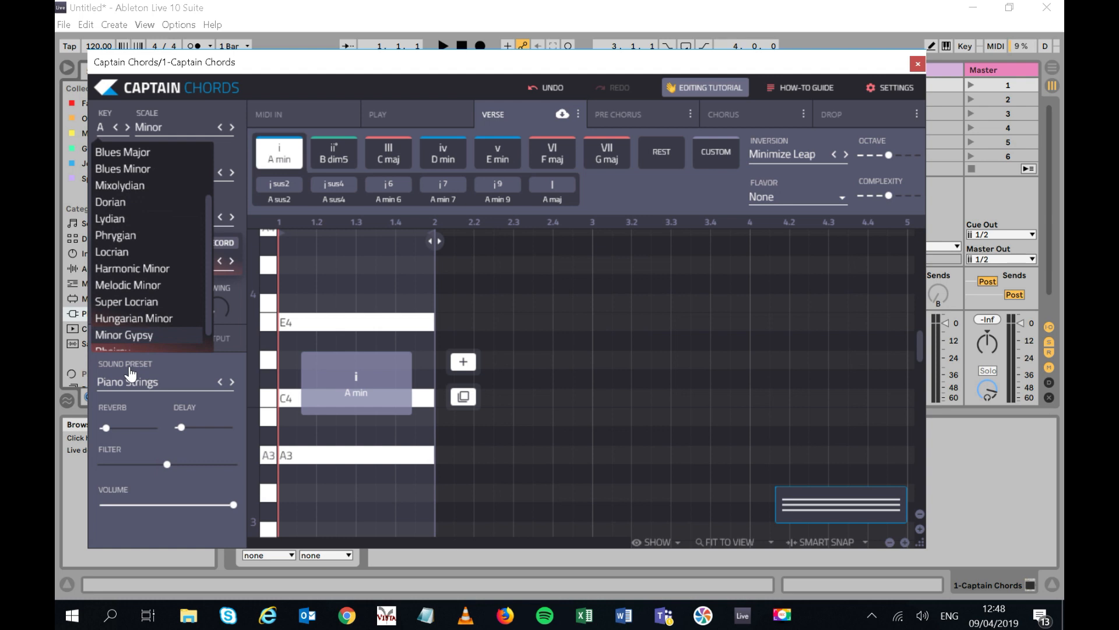
scroll(130, 341, "down", 1)
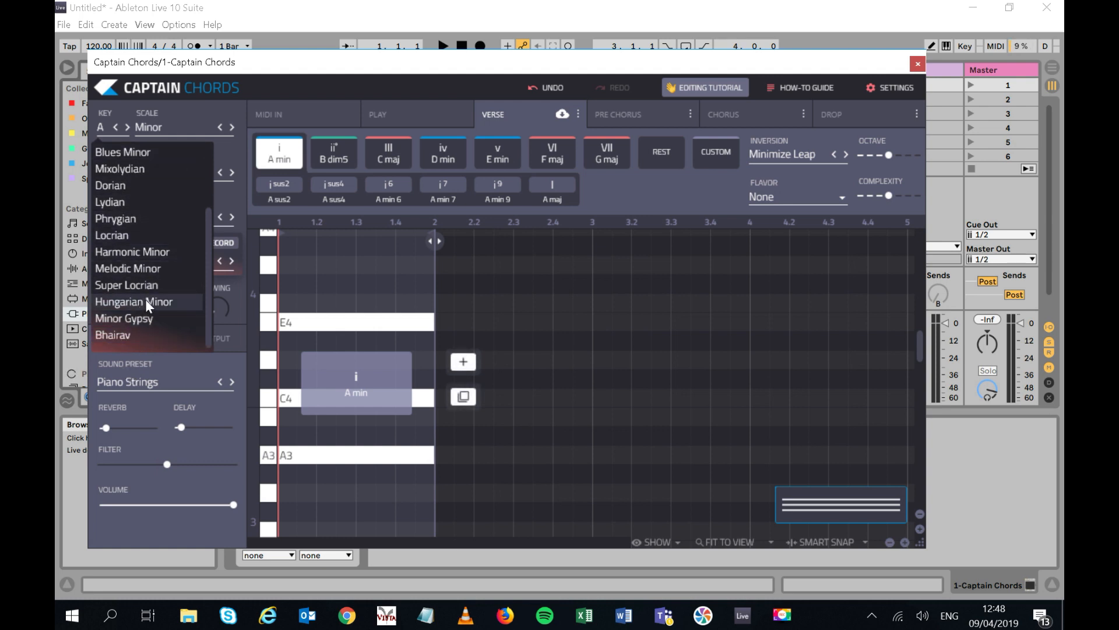
left_click(373, 63)
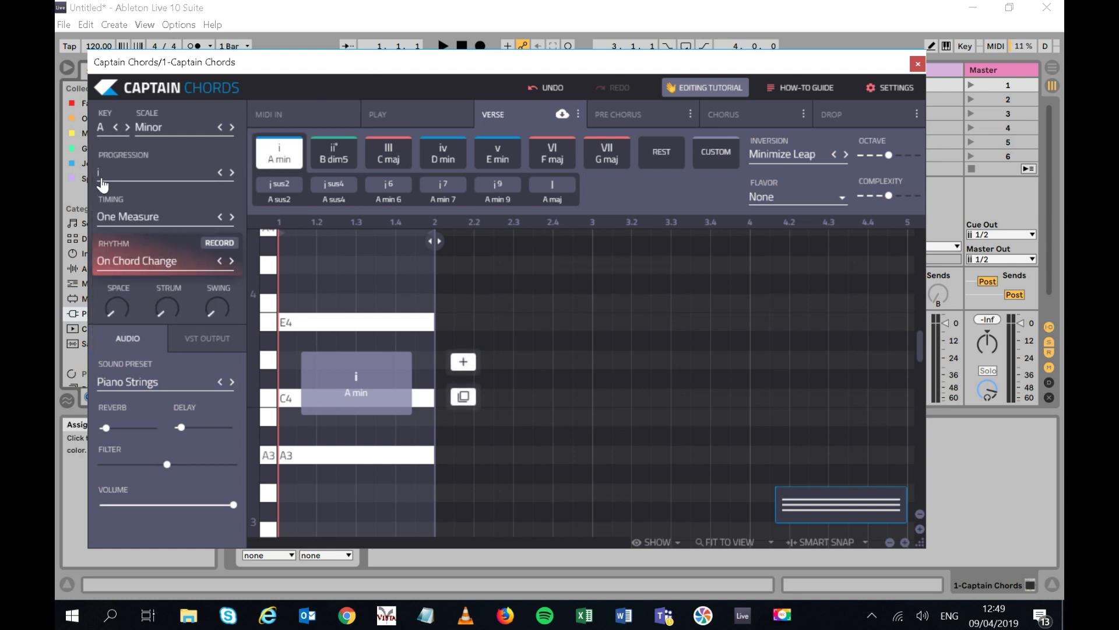
Step: Play back the single A minor chord in the verse and stop playback
mouse_move(367, 264)
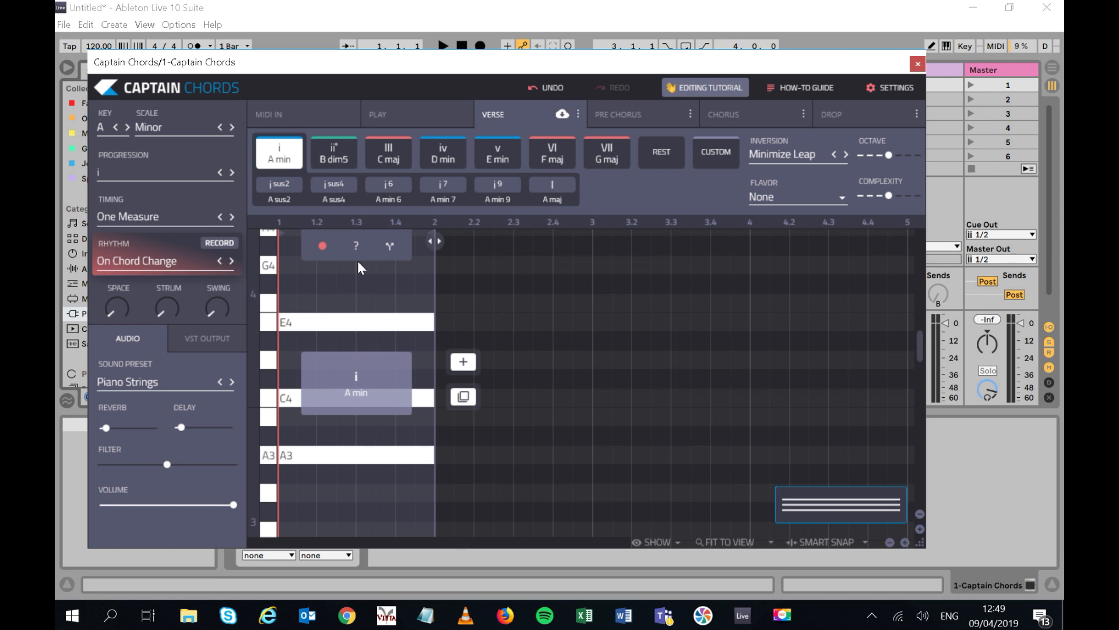
key("space")
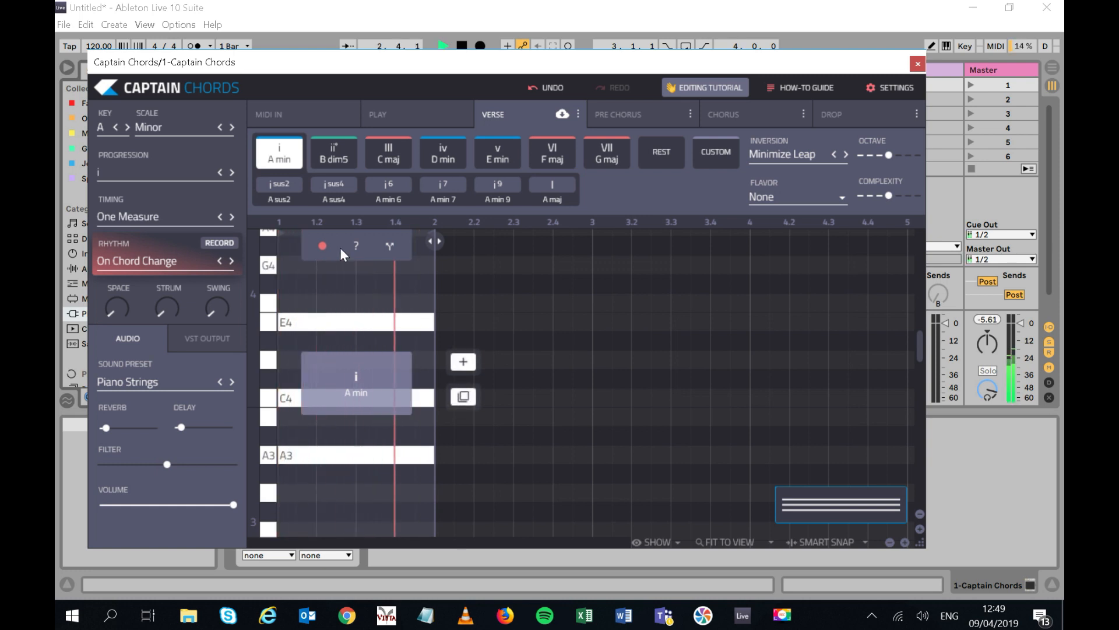
key("space")
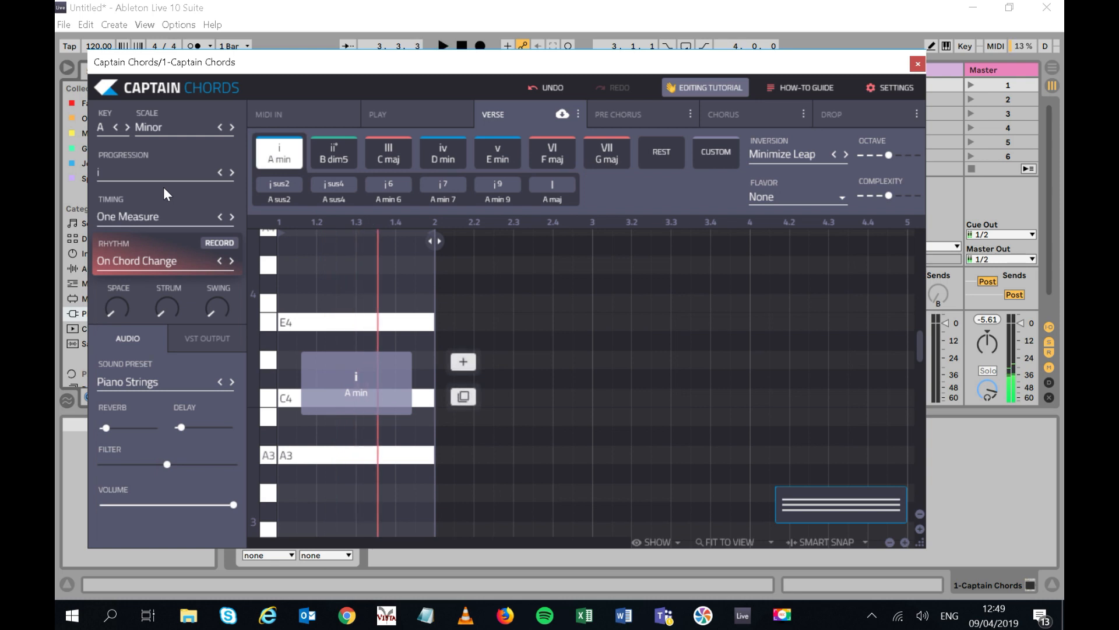
mouse_move(341, 348)
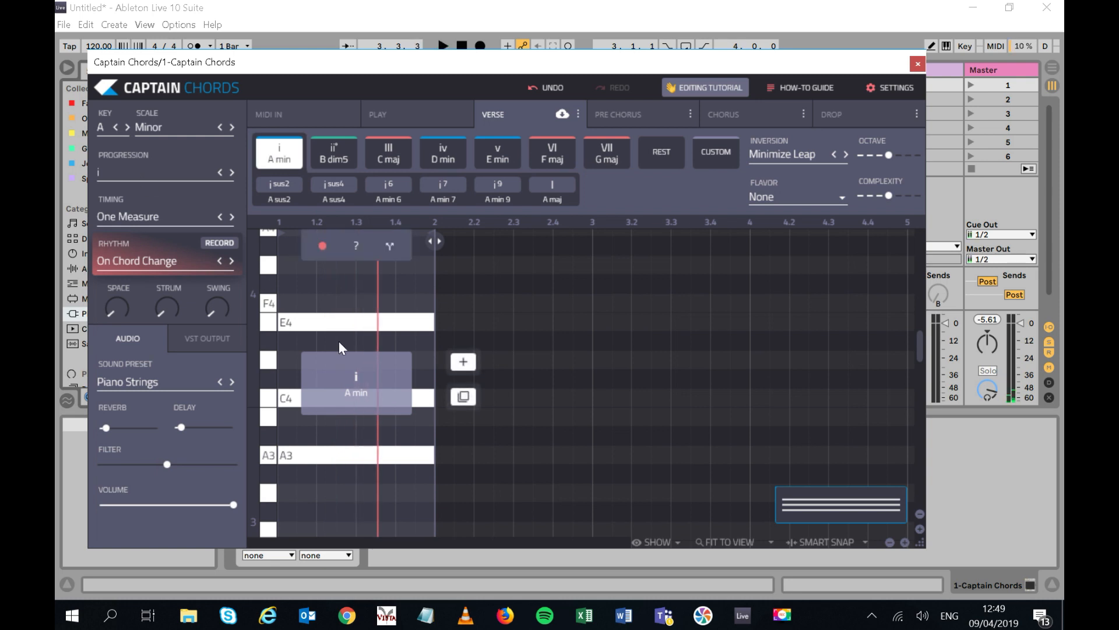
Step: Browse the preset chord progressions and audition i-III-V-i, i-iv-iv-III, i-v-VII-i and VII-ii°-VI-VI
left_click(118, 174)
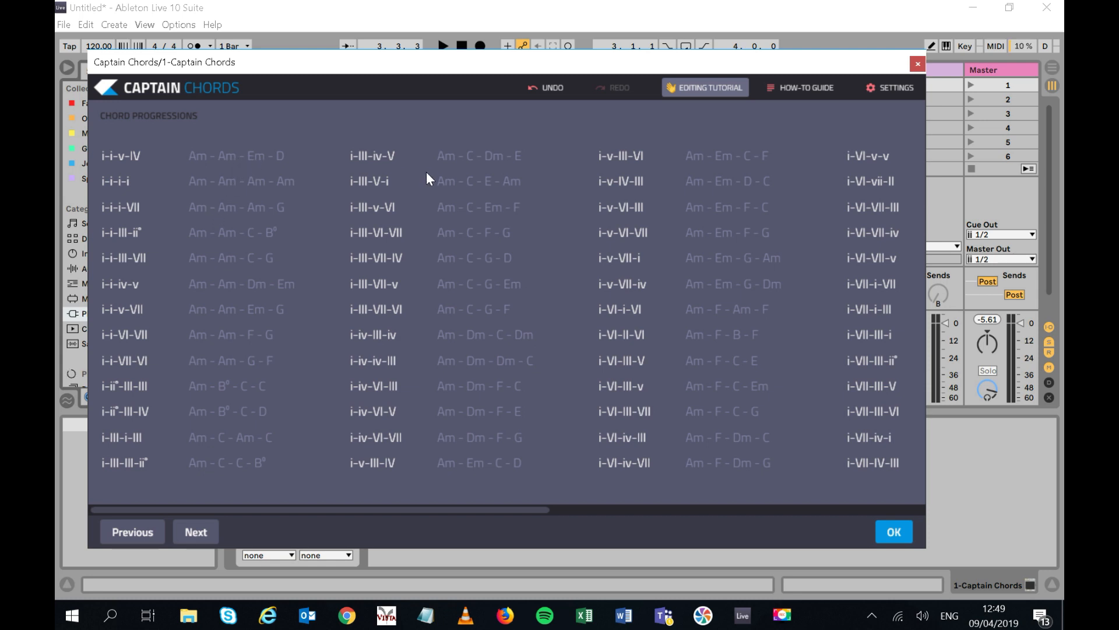
left_click(479, 187)
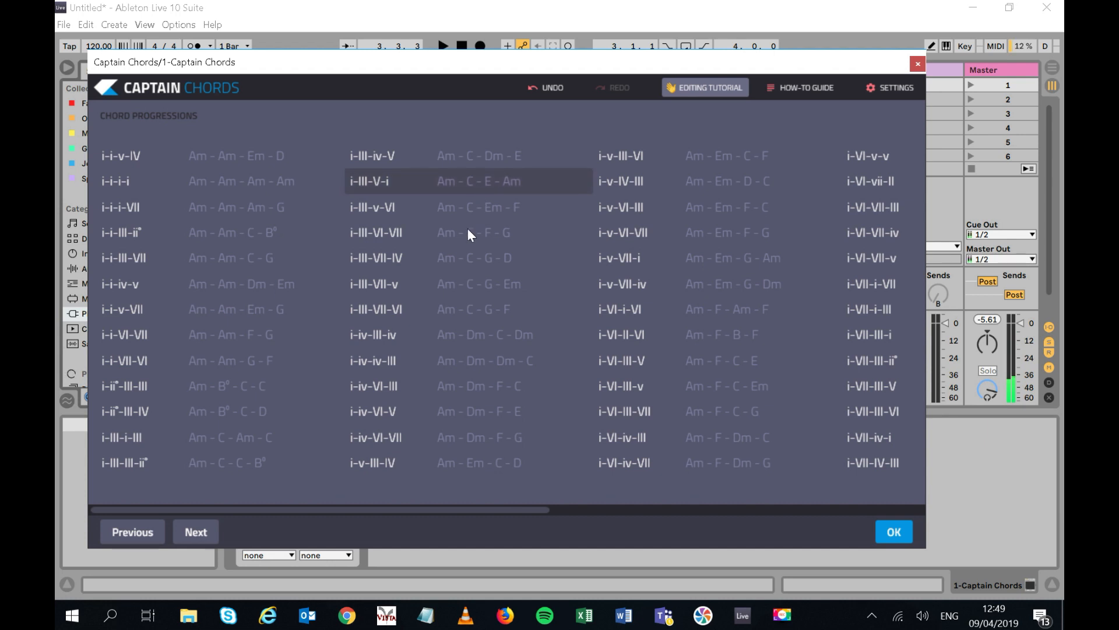
left_click(467, 358)
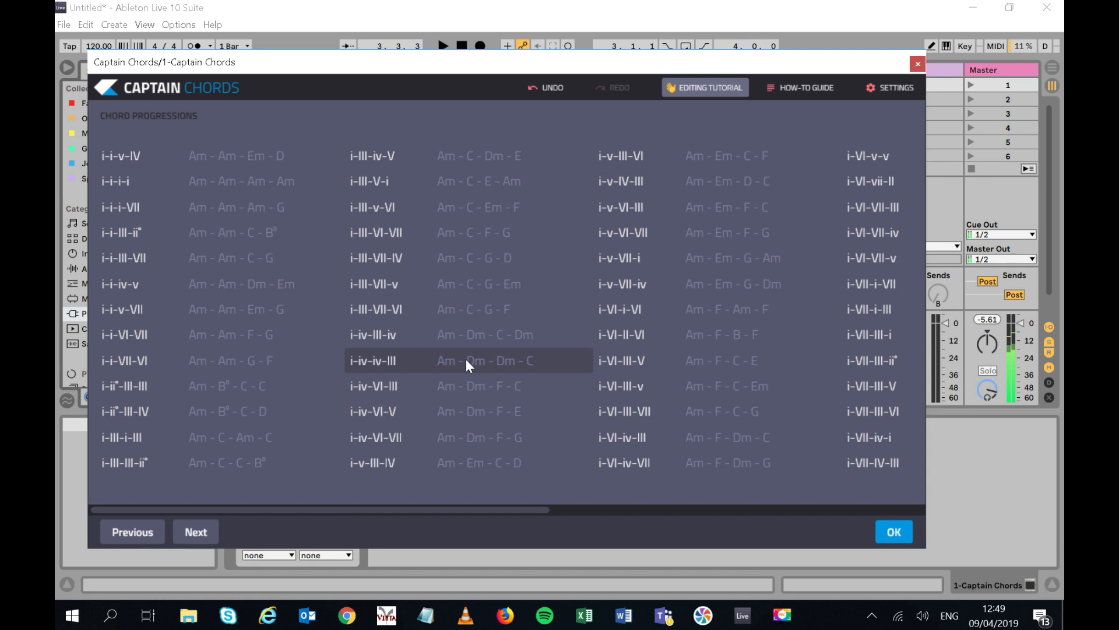
left_click(710, 259)
left_click_drag(477, 508, 788, 512)
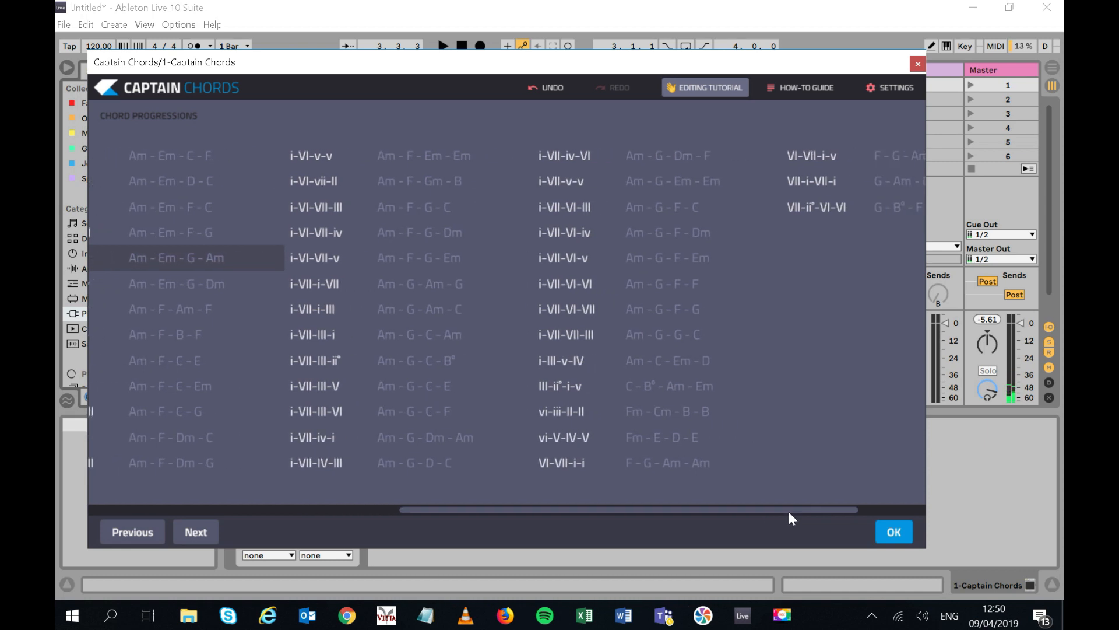
left_click(819, 207)
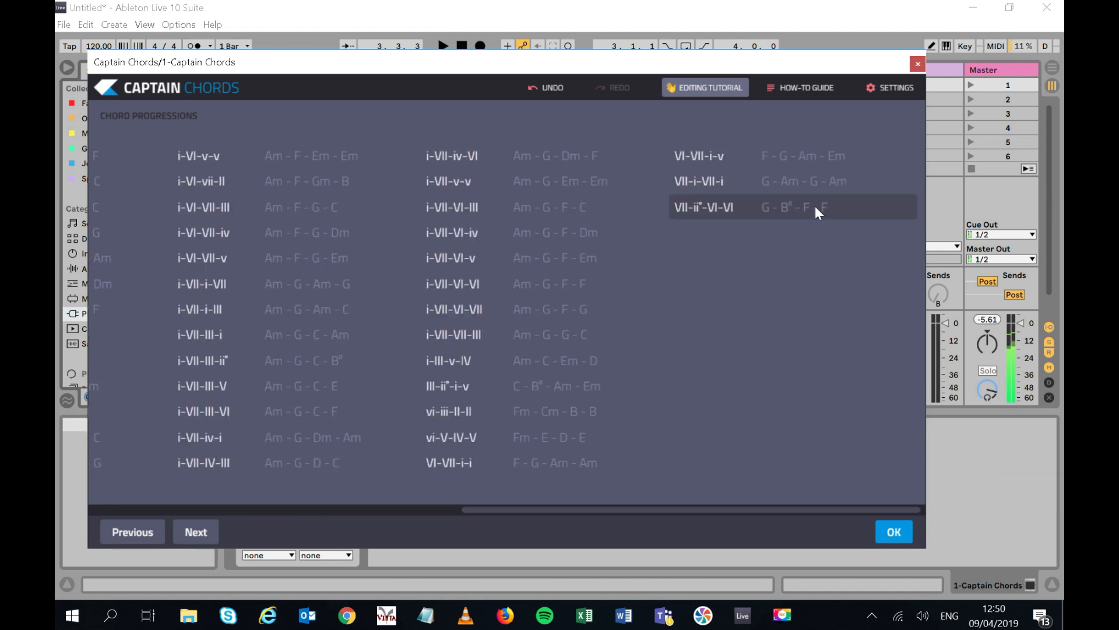
Step: Audition the preset progressions i-VI-VII-iv, i-VI-i-VI, i-VI-III-VII and i-VI-iv-III
left_click(215, 228)
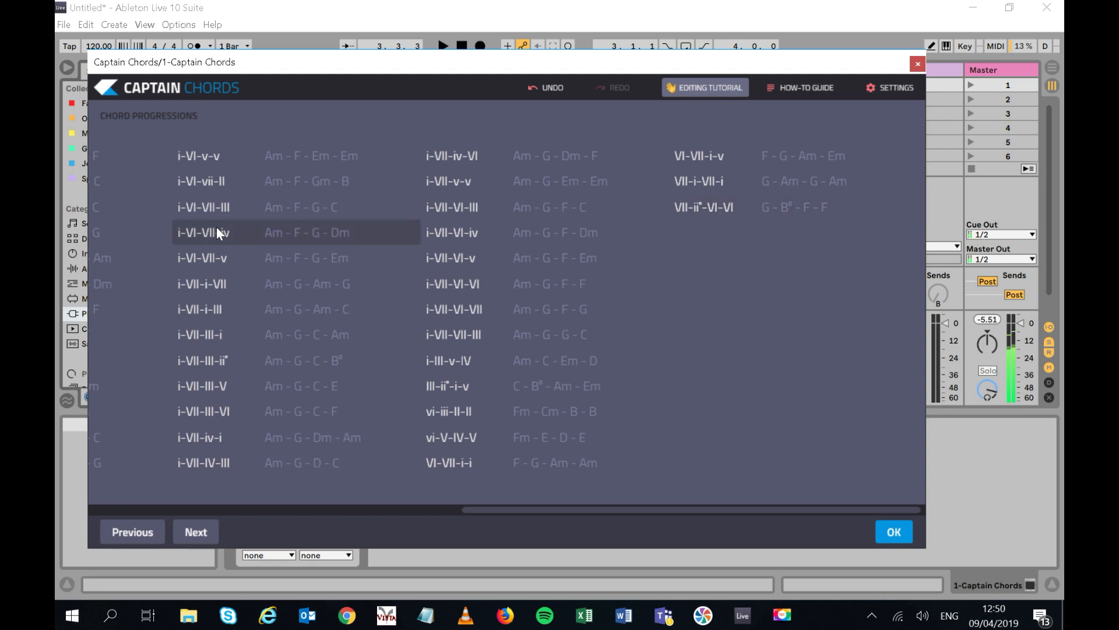
left_click_drag(712, 511, 510, 535)
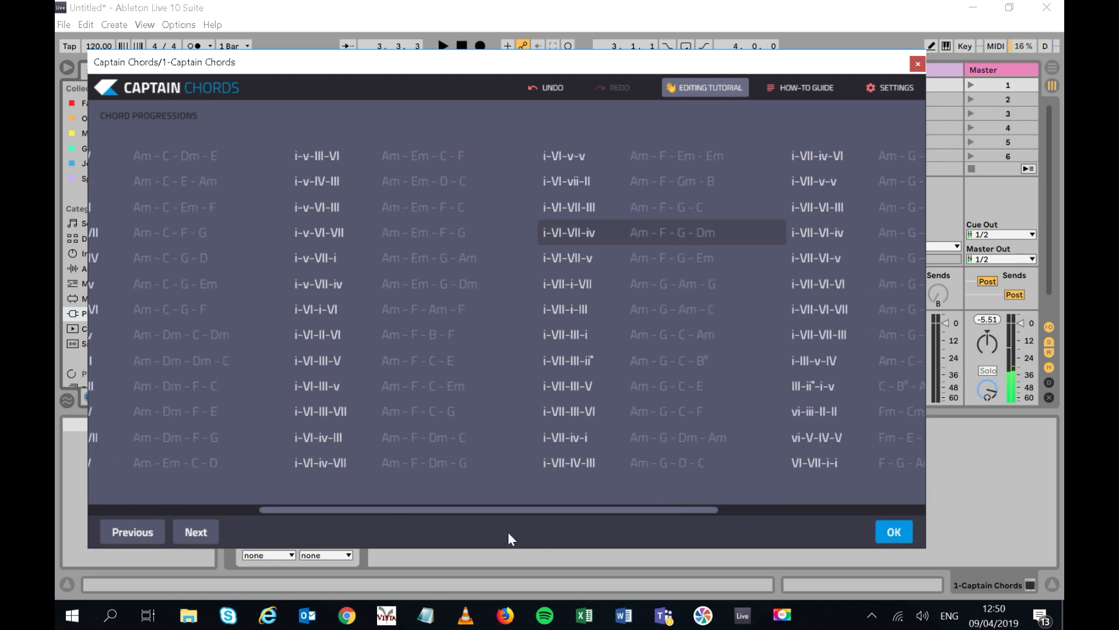
left_click(358, 314)
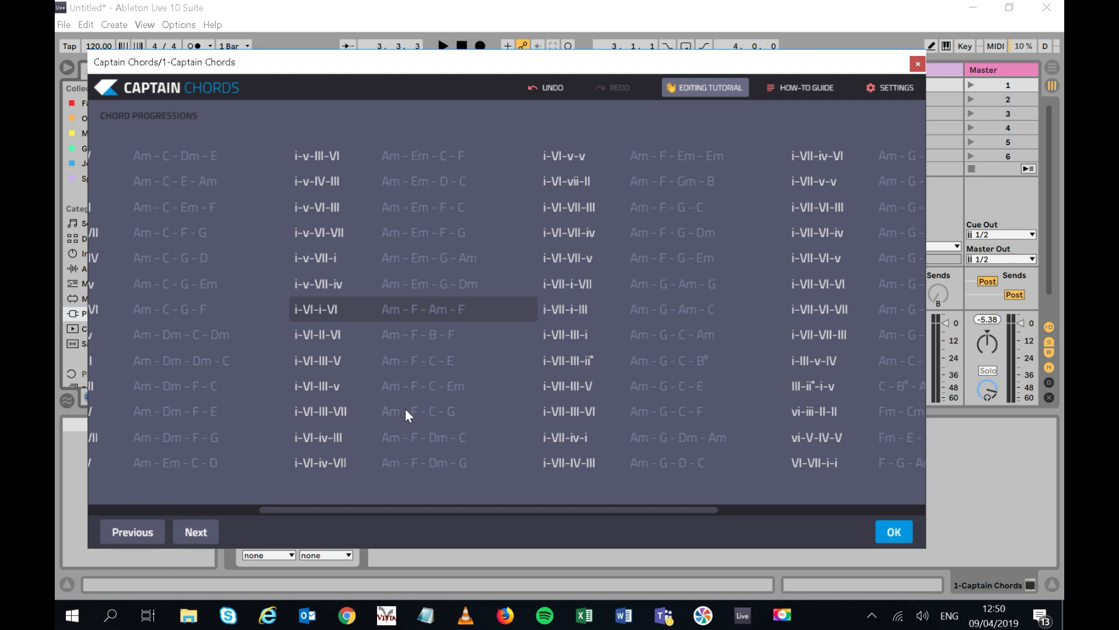
left_click(317, 413)
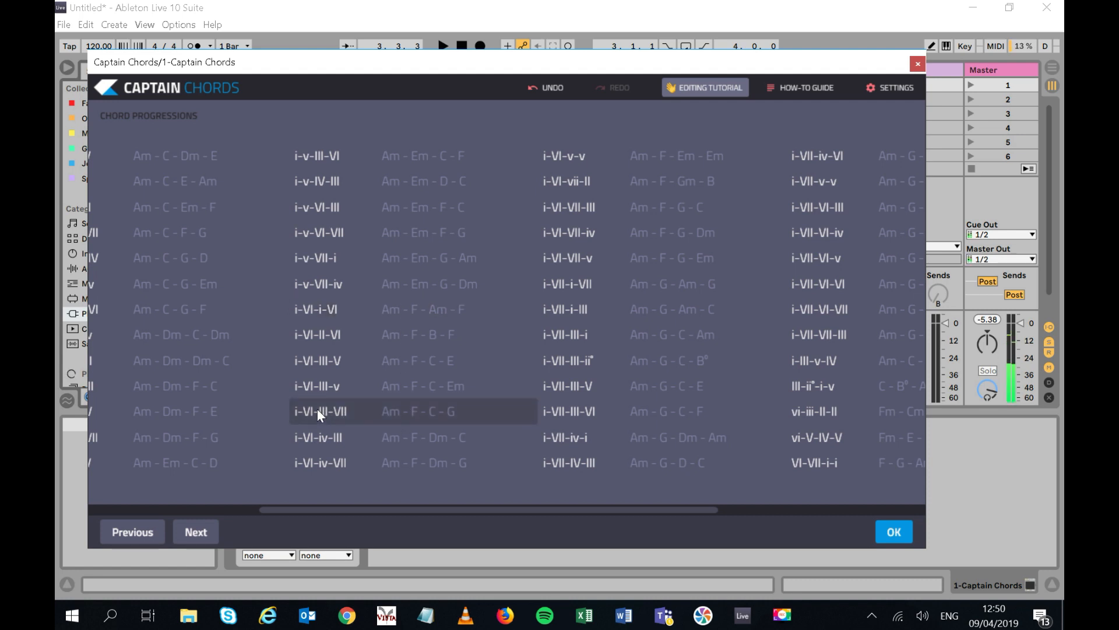
left_click(344, 436)
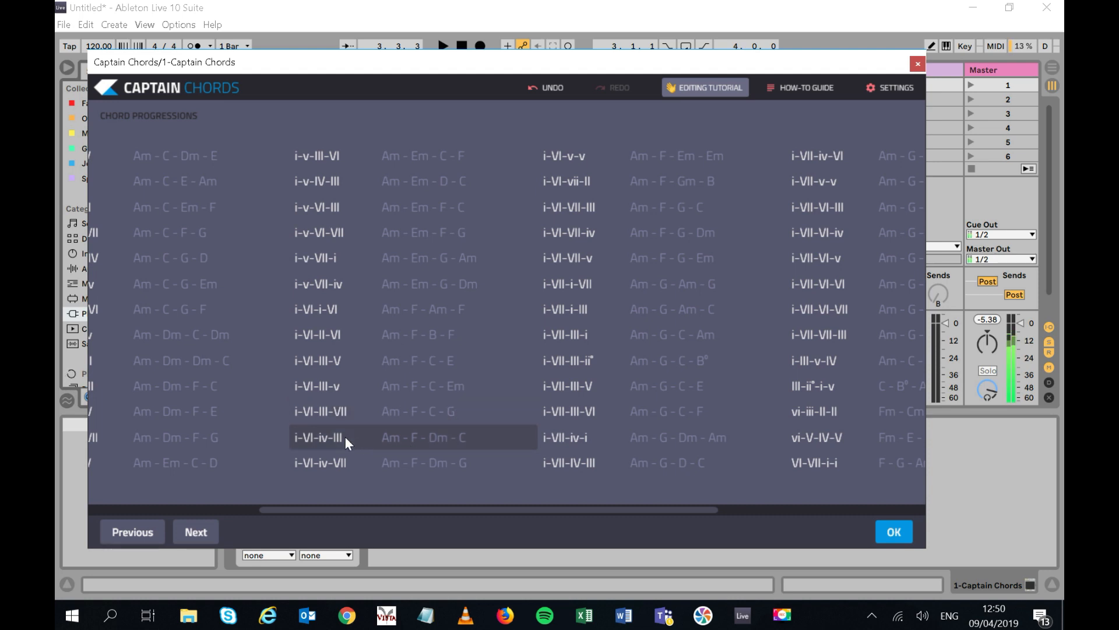
Step: Compare i-III-VII-v and i-III-v-VI with i-III-iv-V, and apply the i-III-iv-V progression to the verse
left_click_drag(411, 510, 338, 509)
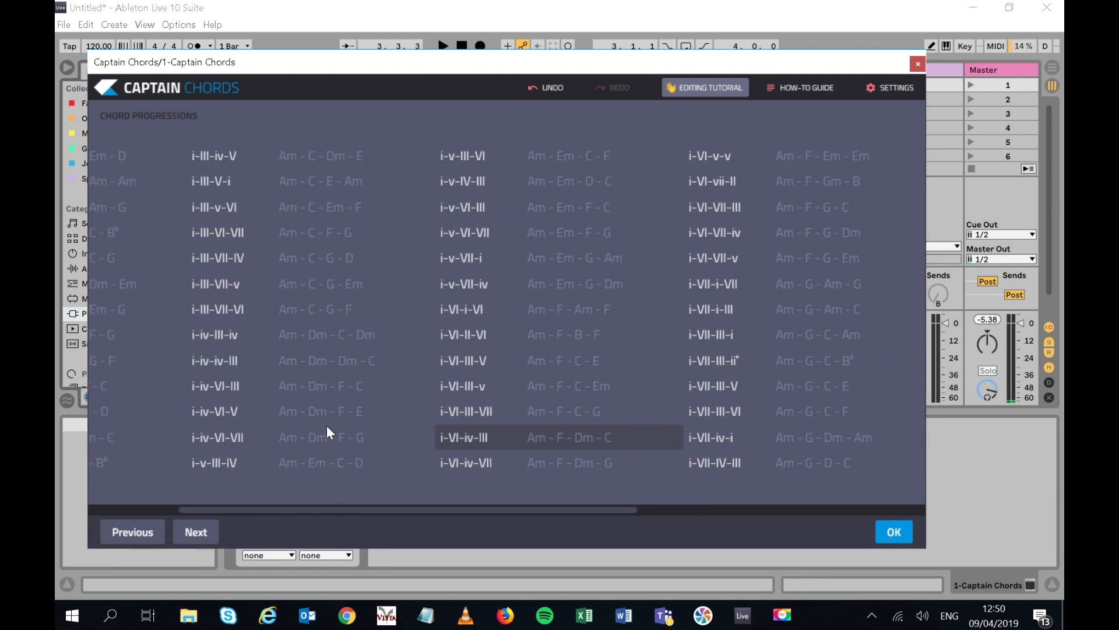
left_click(322, 282)
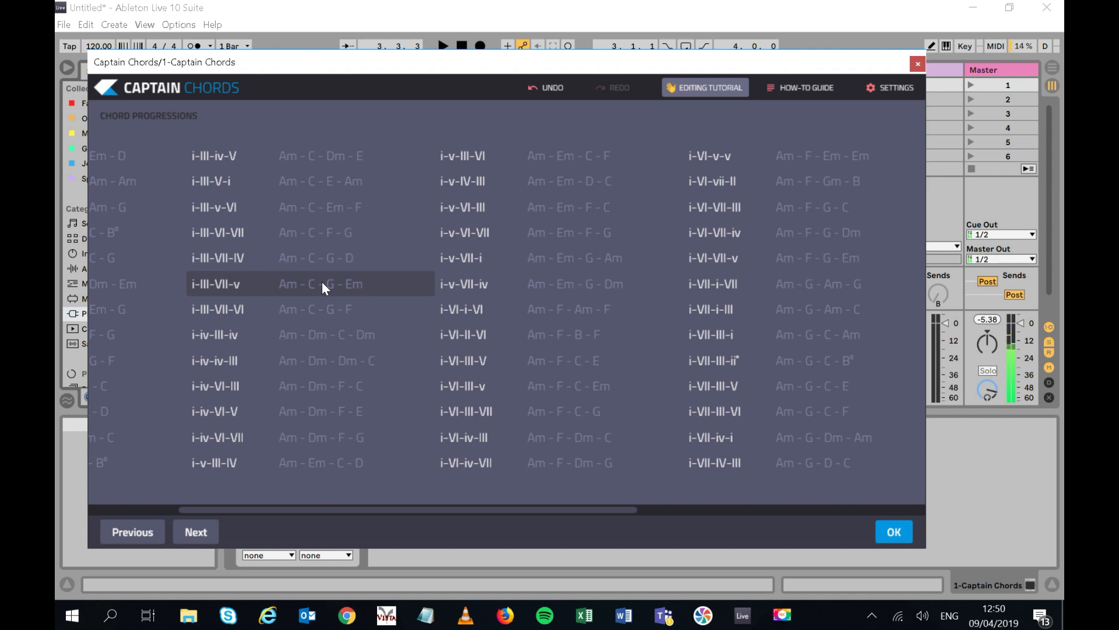
left_click(324, 208)
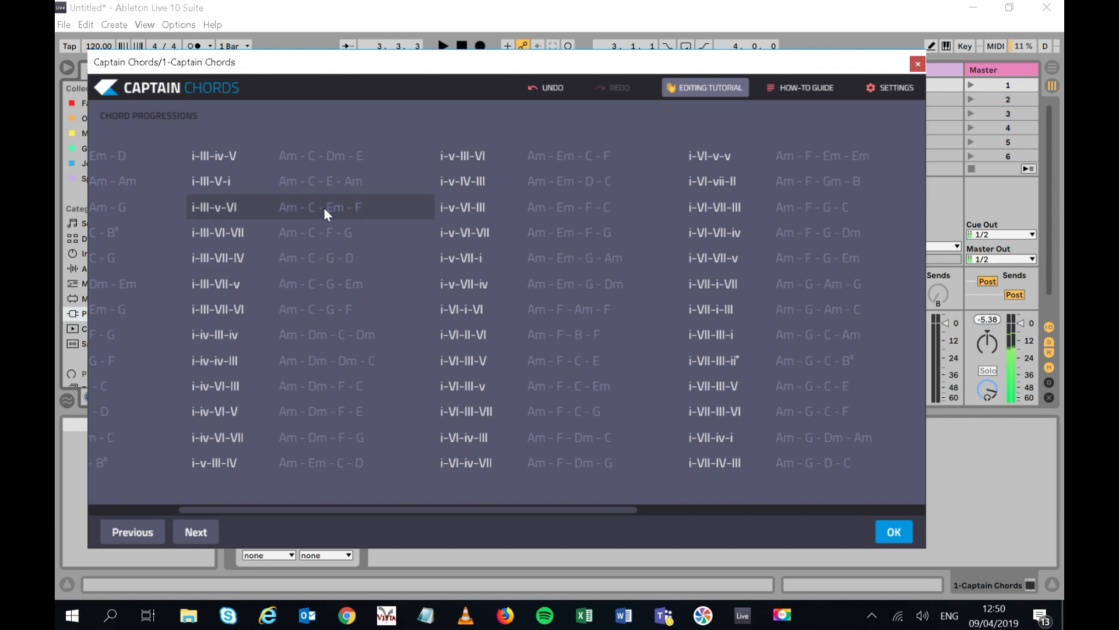
left_click(337, 157)
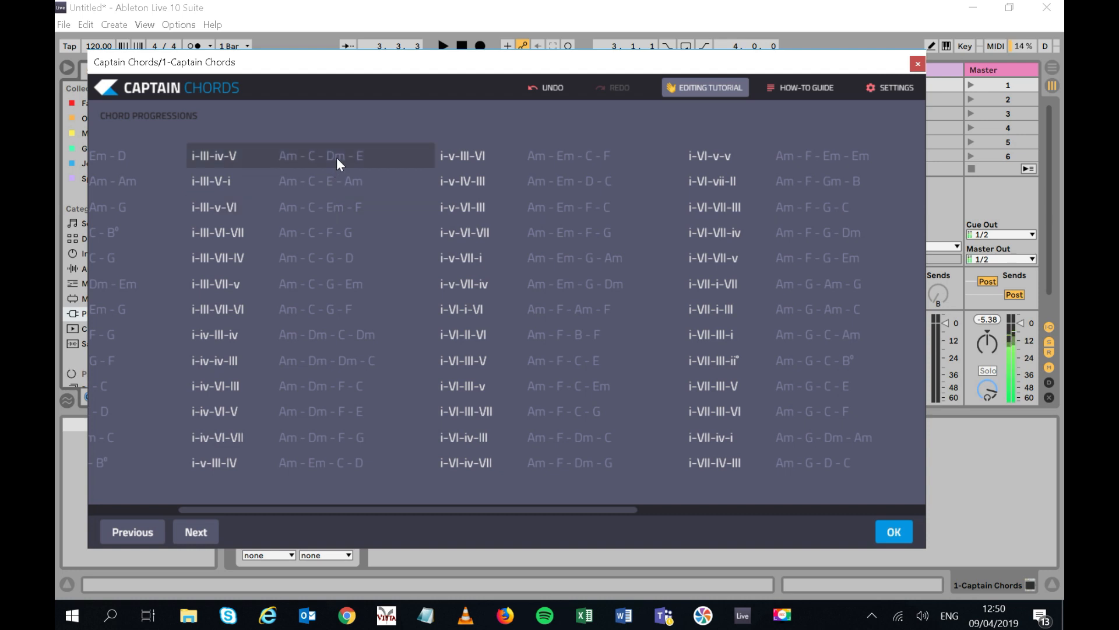
left_click(893, 532)
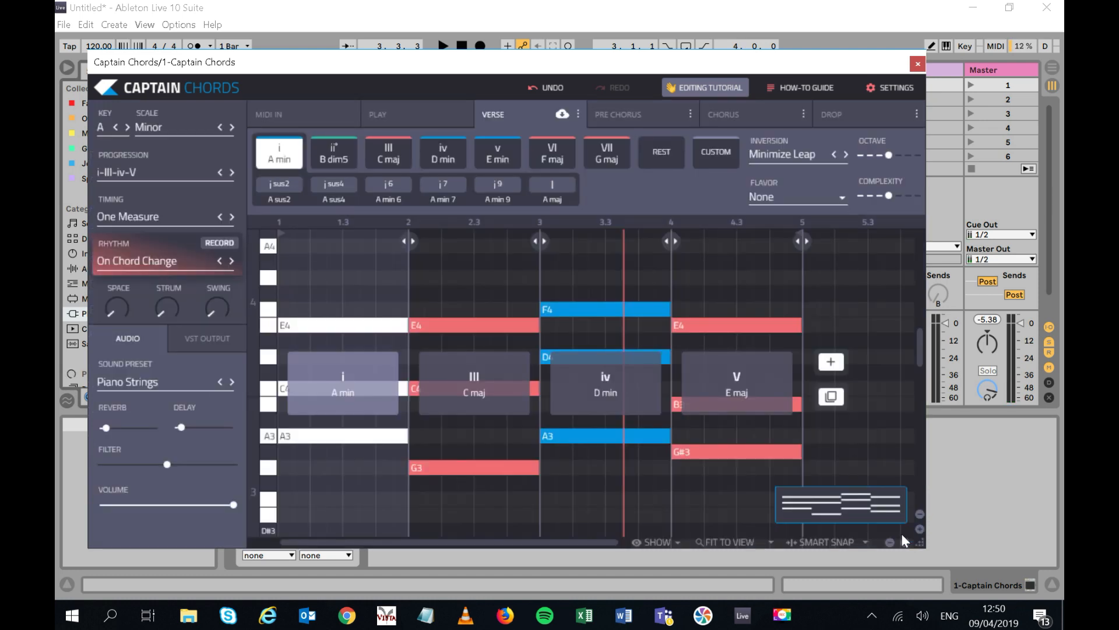
Step: During playback of the progression, try B dim5 and E min as the first chord and restore it to A min
mouse_move(331, 245)
key("space")
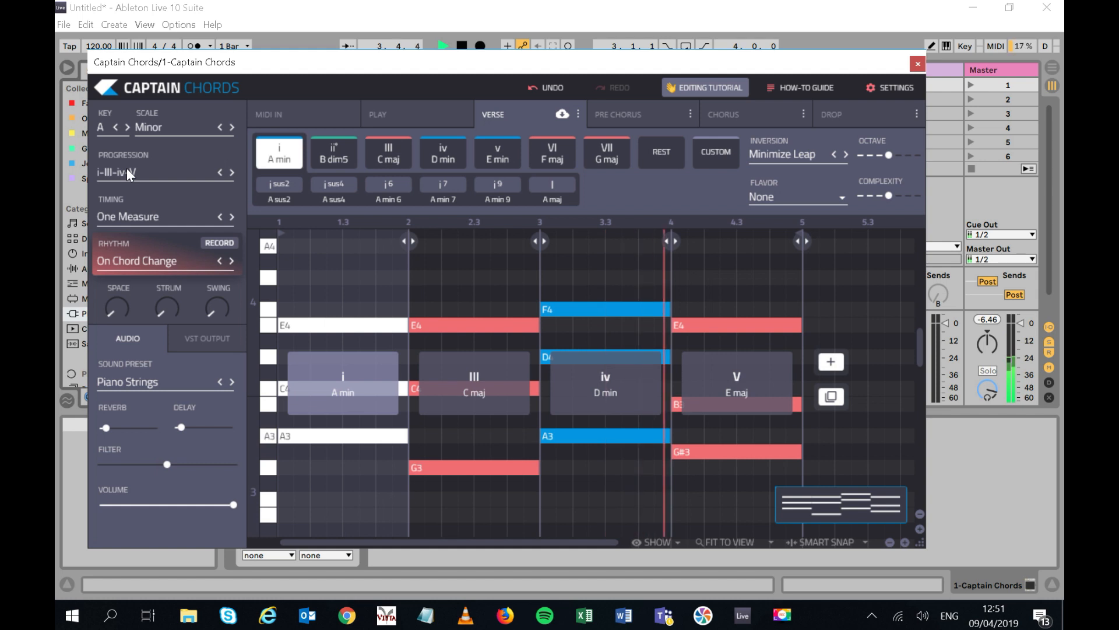
left_click(336, 153)
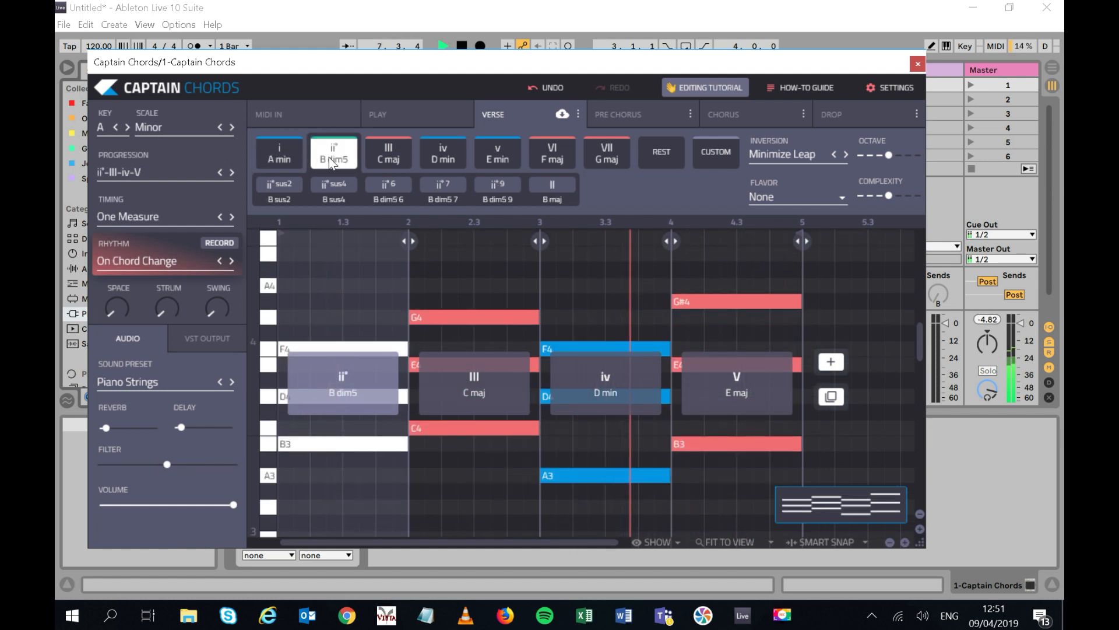
left_click(499, 155)
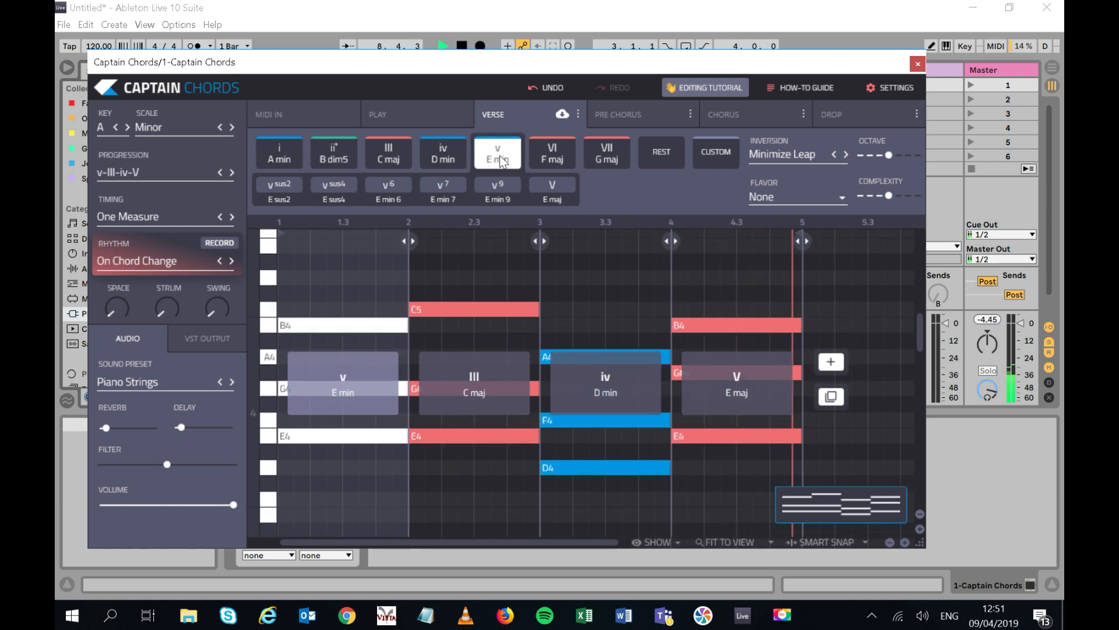
left_click(278, 158)
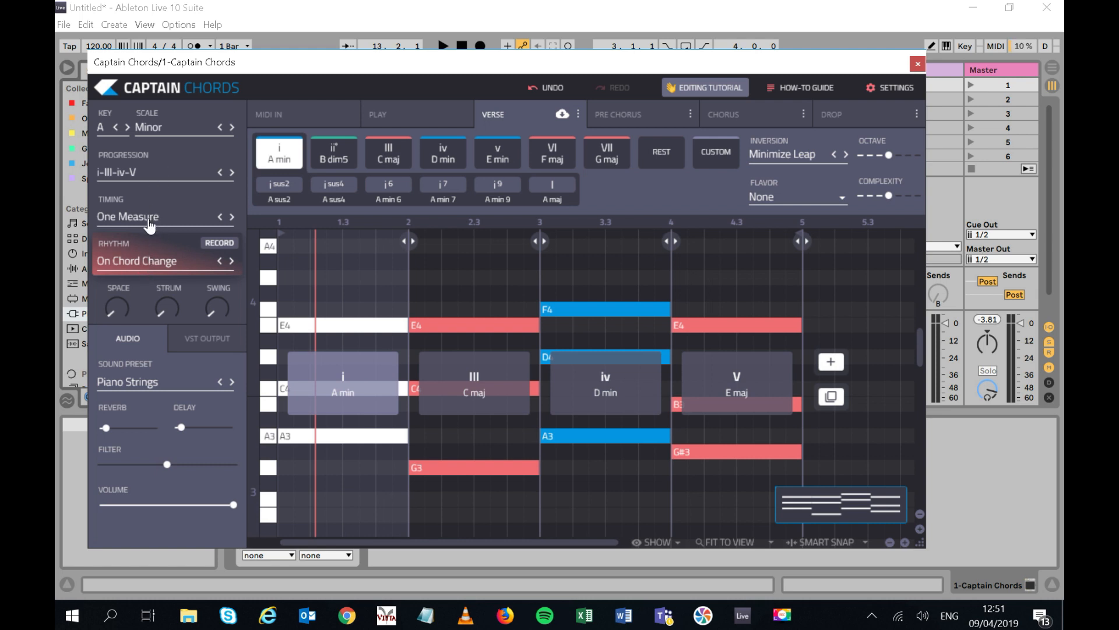
Step: Examine the available chord inversion modes for the verse progression
left_click(807, 161)
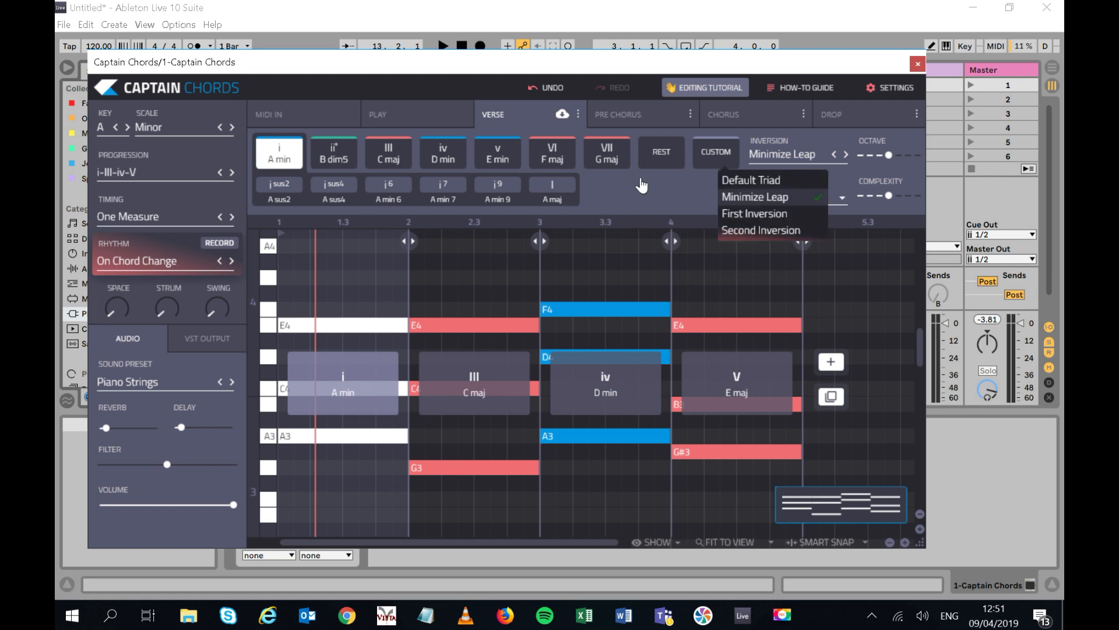
left_click(331, 474)
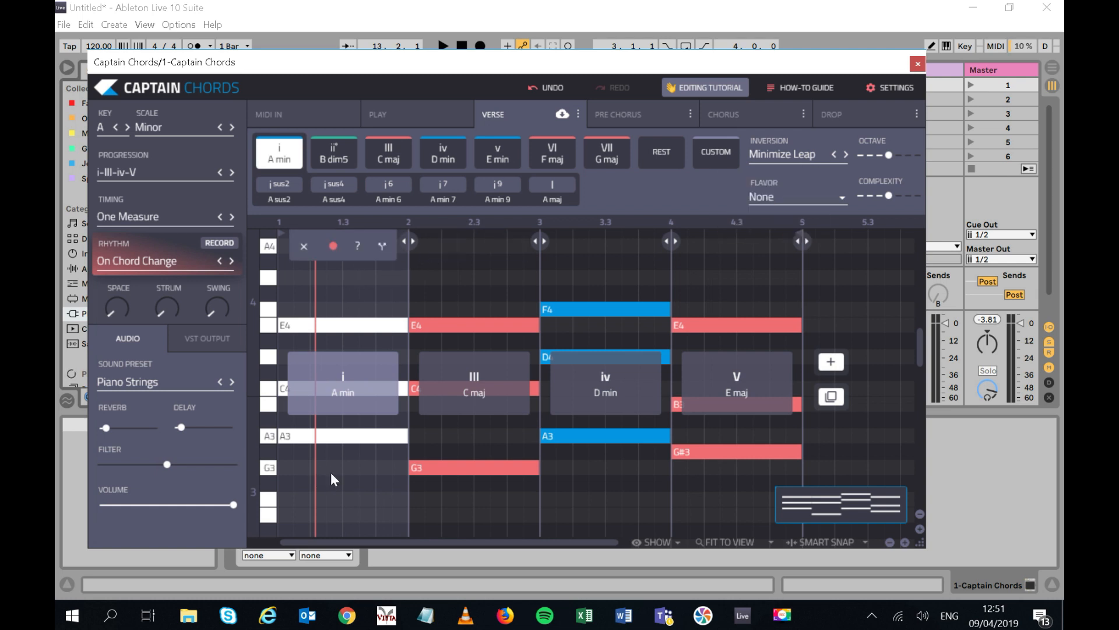
left_click_drag(337, 483, 341, 244)
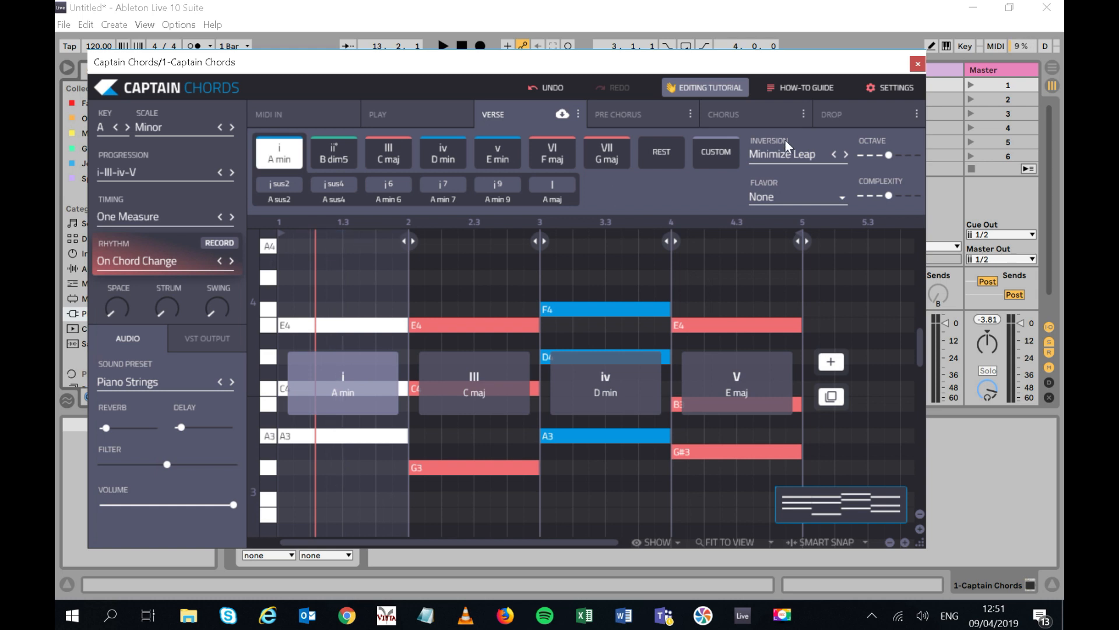
Step: Try the First Inversion and Second Inversion modes on the verse chords and return to Minimize Leap
left_click(791, 158)
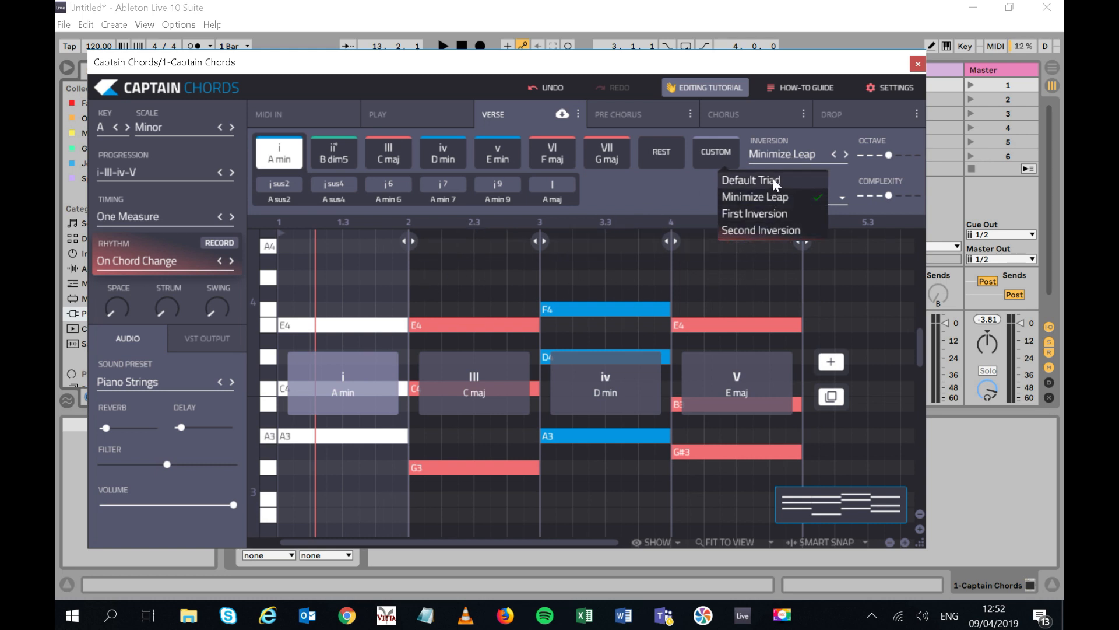
left_click(758, 213)
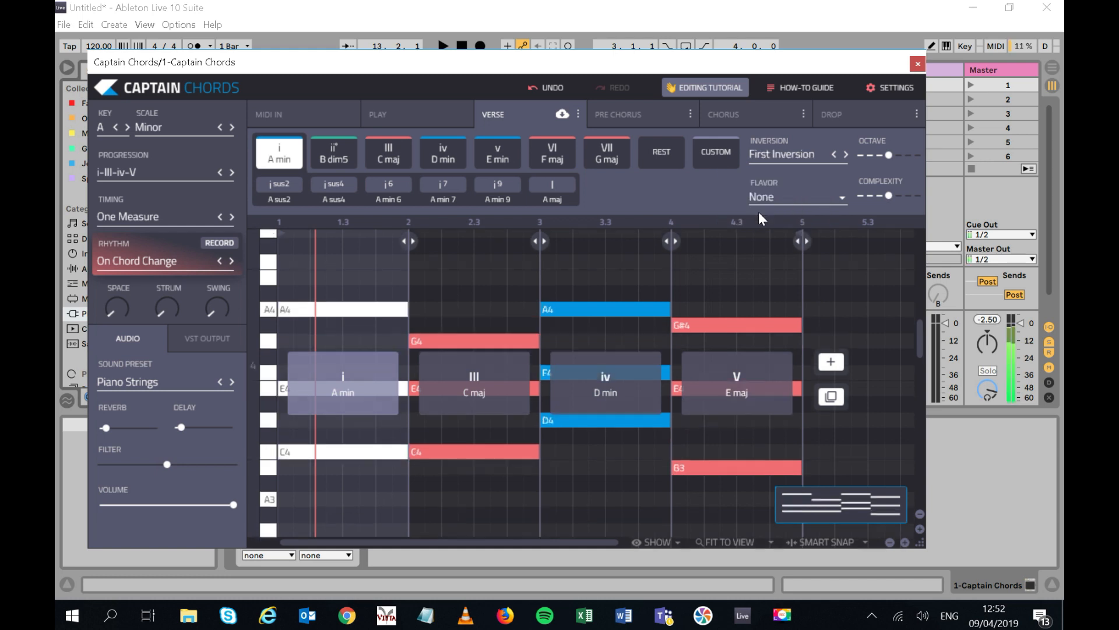
left_click(780, 167)
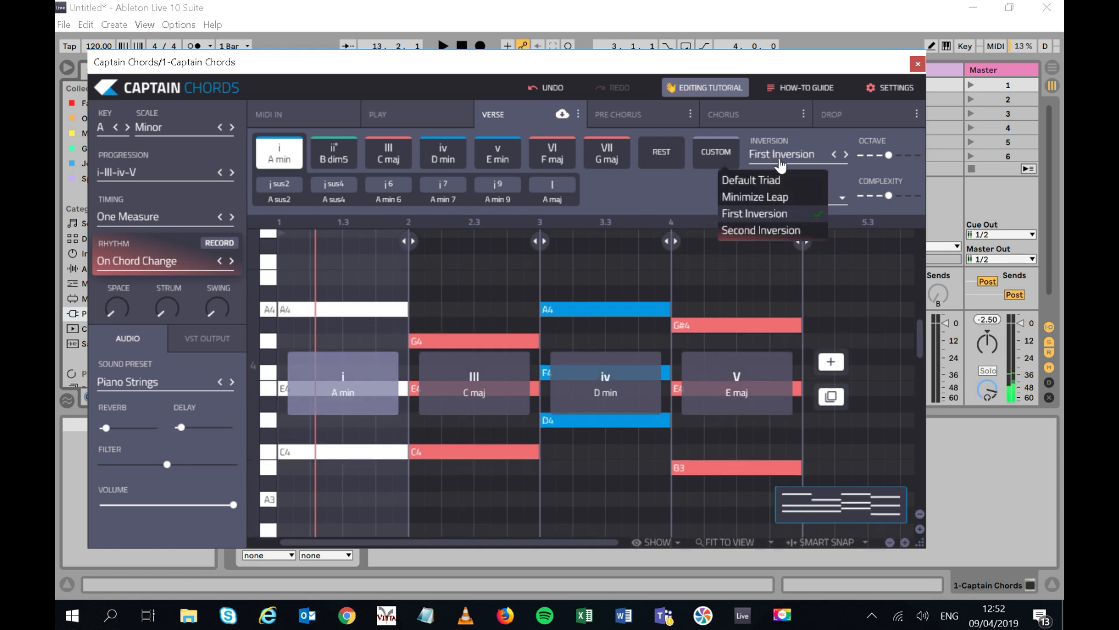
left_click(765, 230)
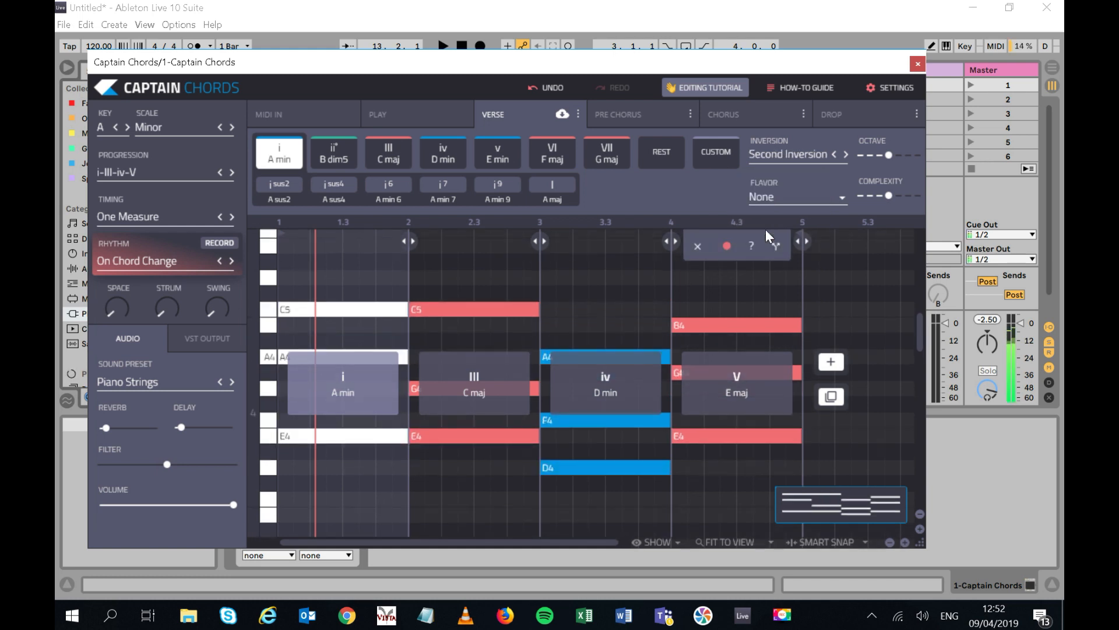
left_click(781, 157)
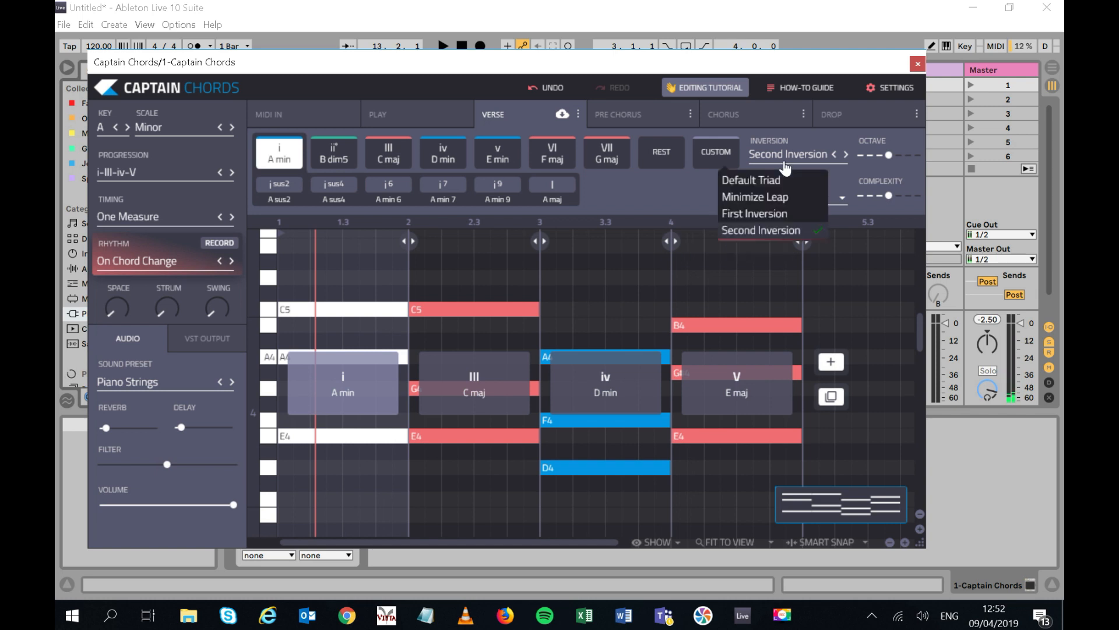
left_click(769, 197)
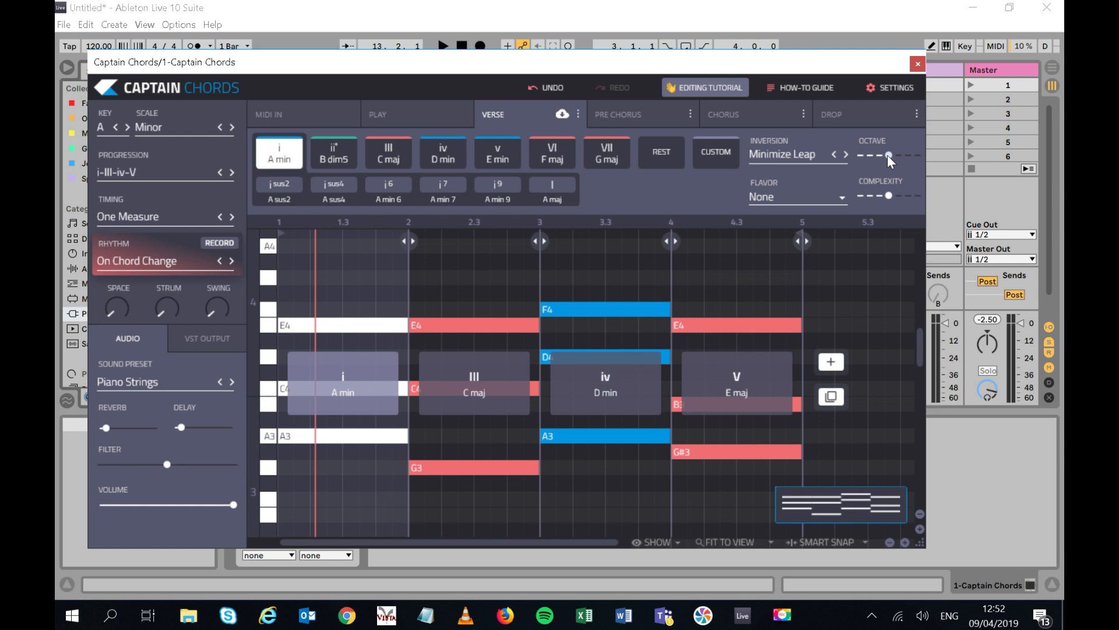
Step: Lower the verse progression by one octave and play it back briefly
left_click_drag(888, 155, 880, 155)
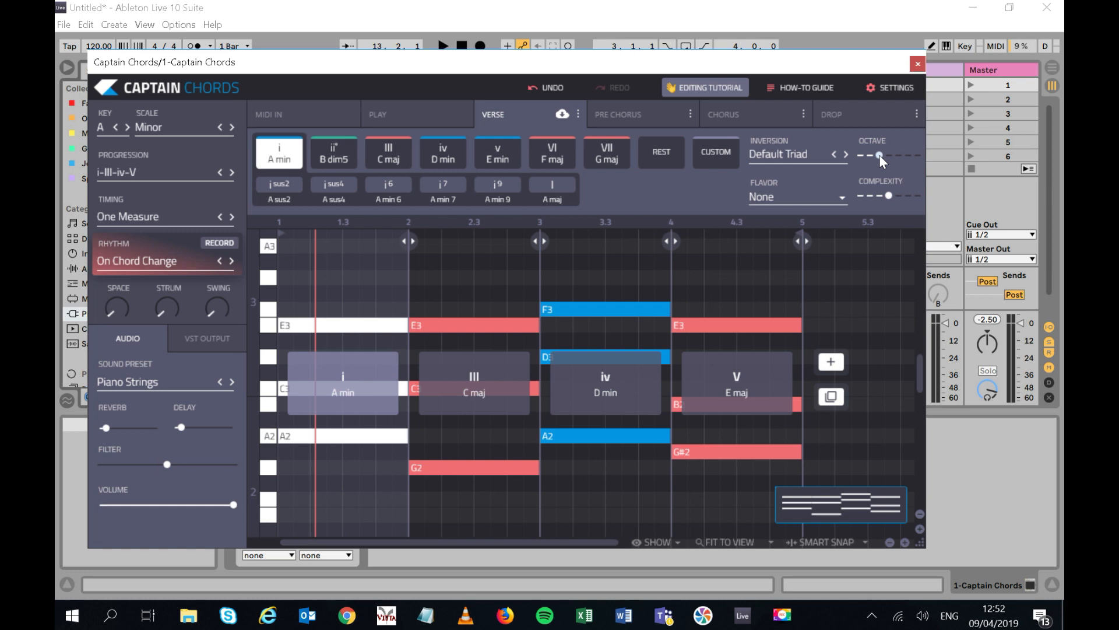
key("space")
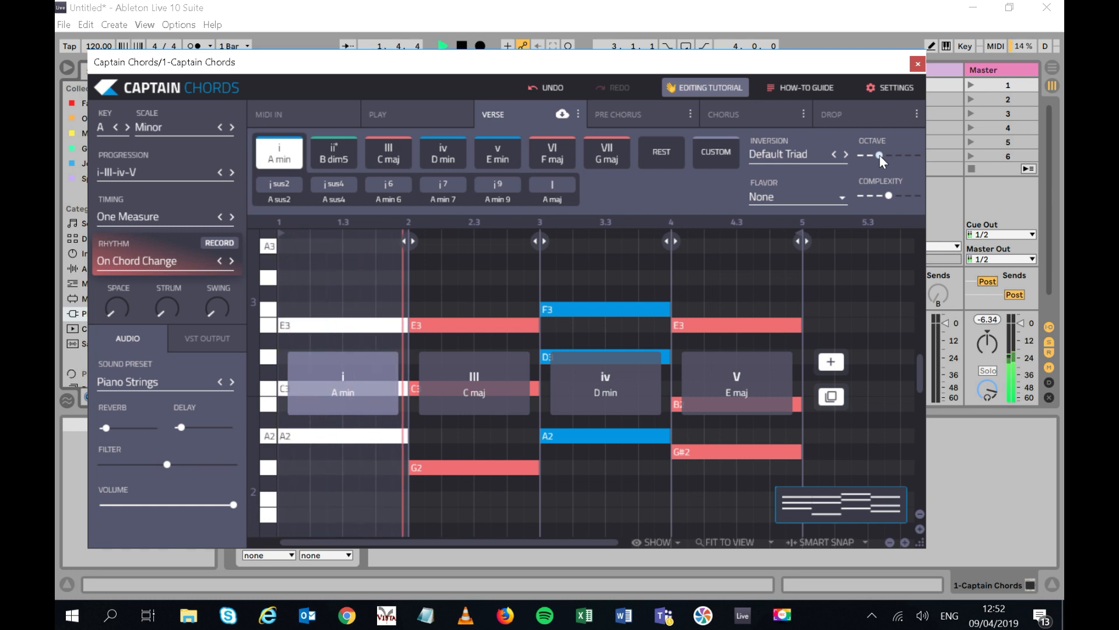
key("space")
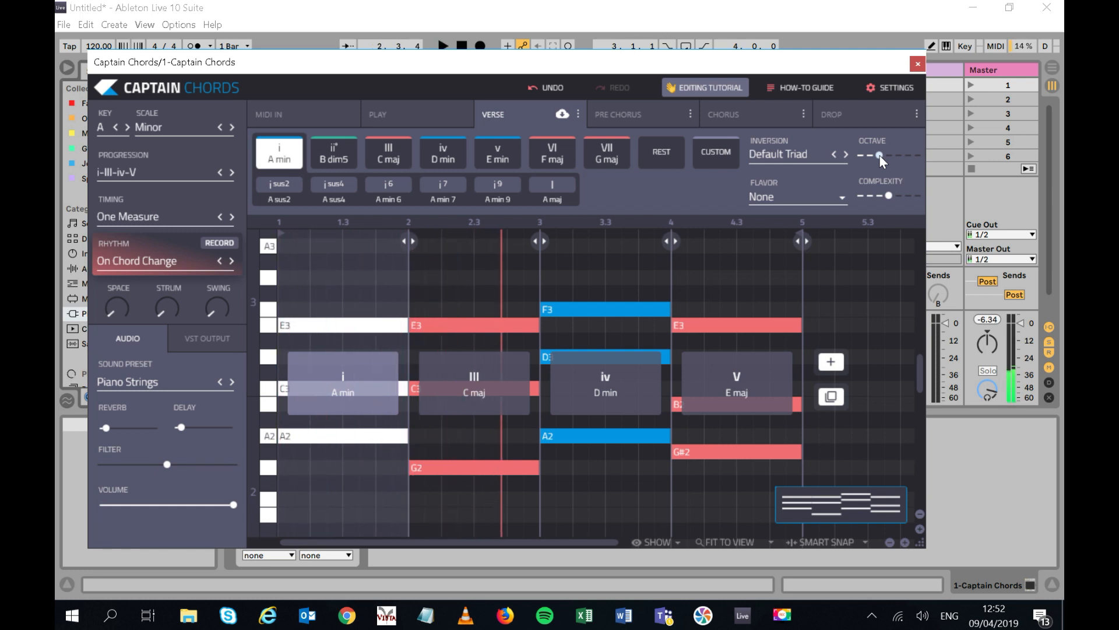
Step: Try the A min chord at one and two complexity levels higher, and reset it to the middle level
left_click(897, 195)
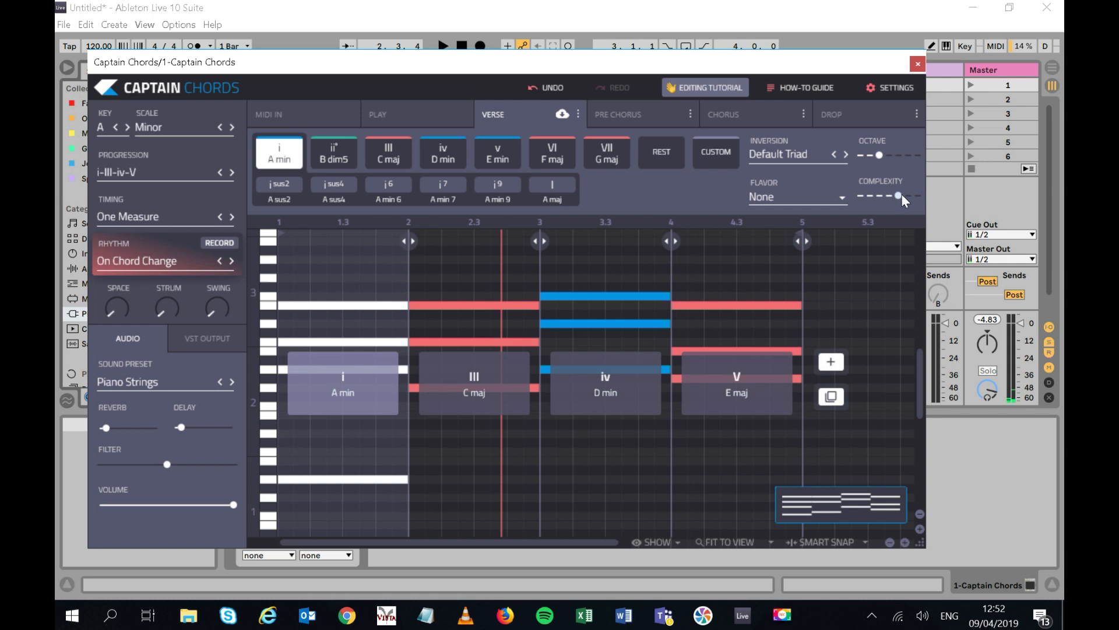
left_click(905, 194)
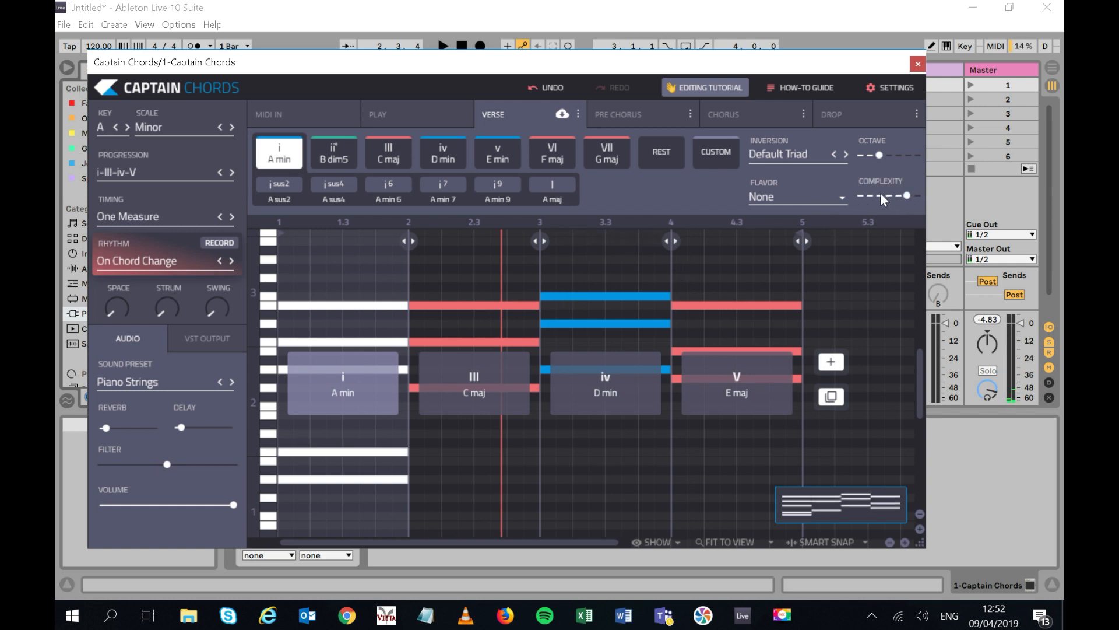
left_click(880, 193)
left_click(887, 195)
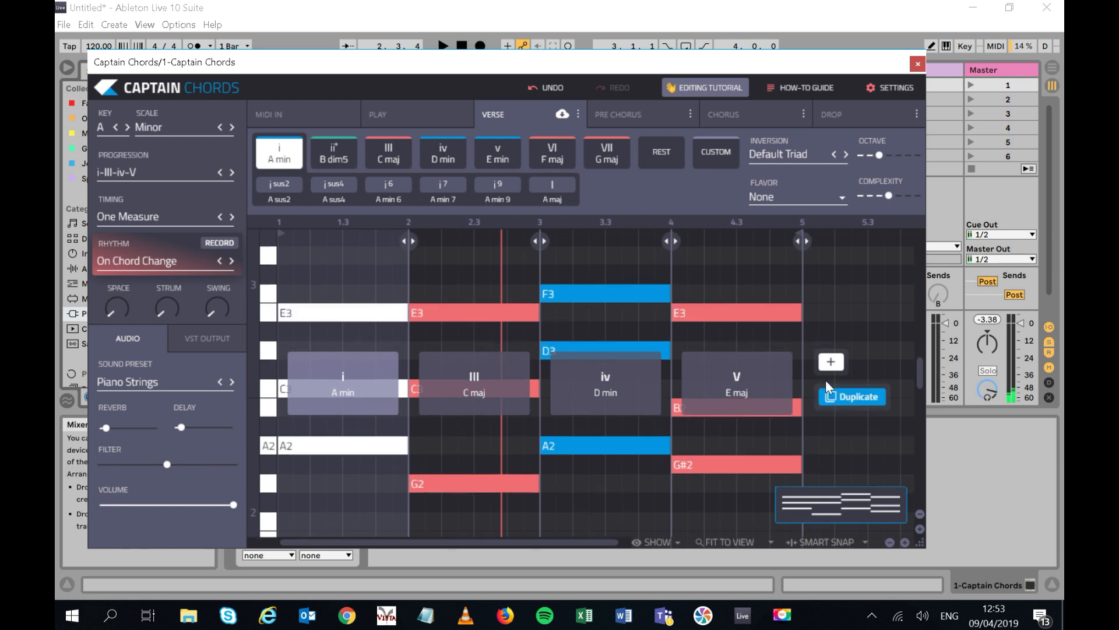
Step: Raise the complexity of the E maj, D min, C maj and A min chords by one level each and play the progression
left_click(757, 489)
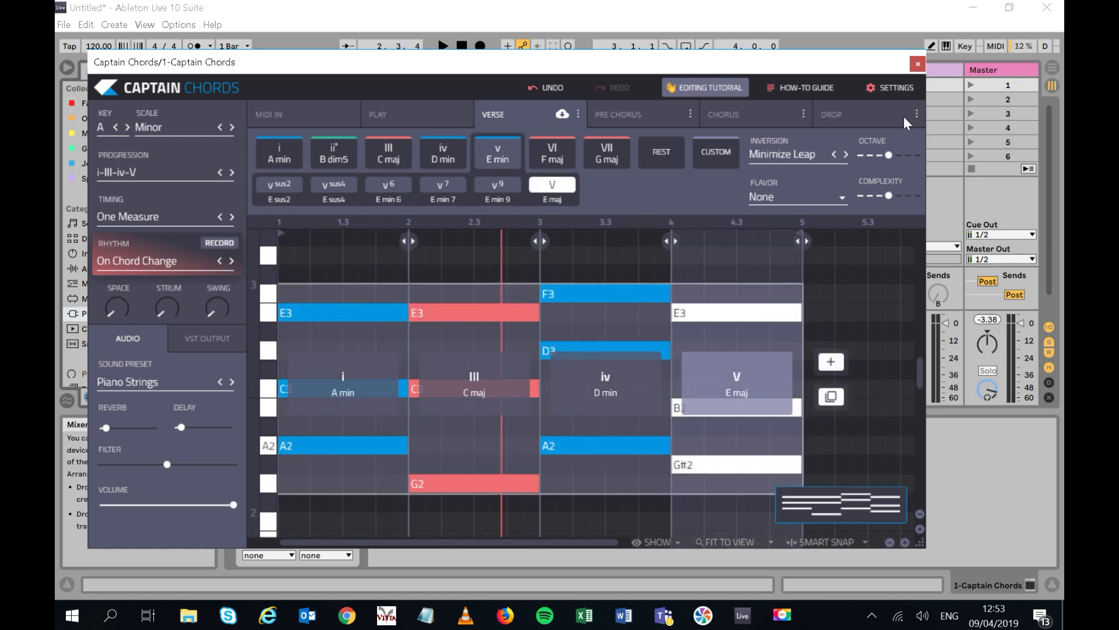
left_click(899, 195)
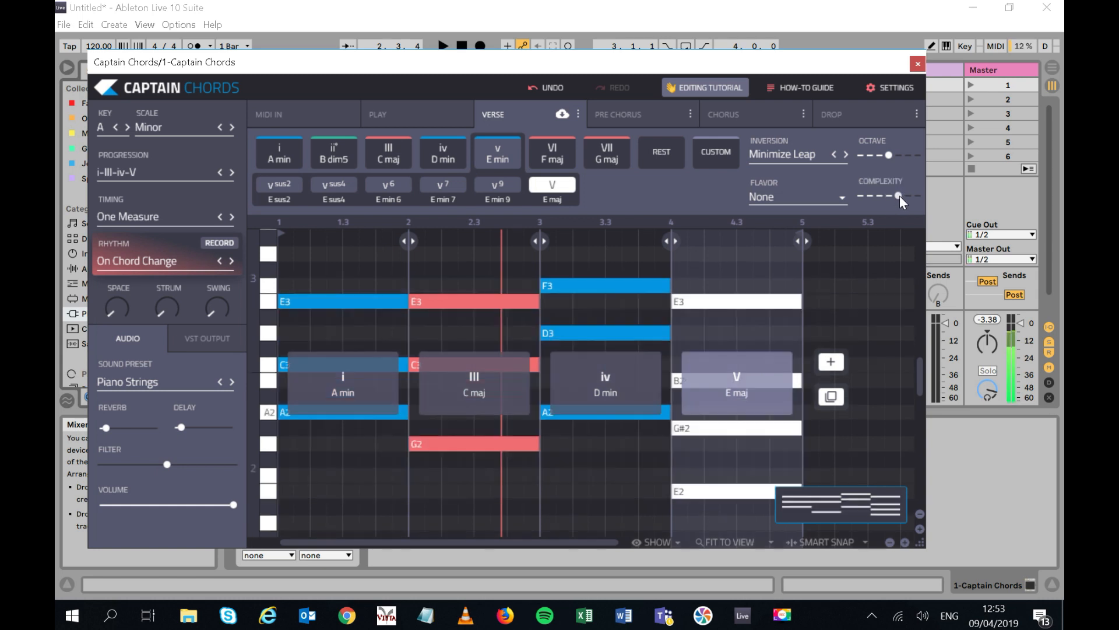
left_click(621, 444)
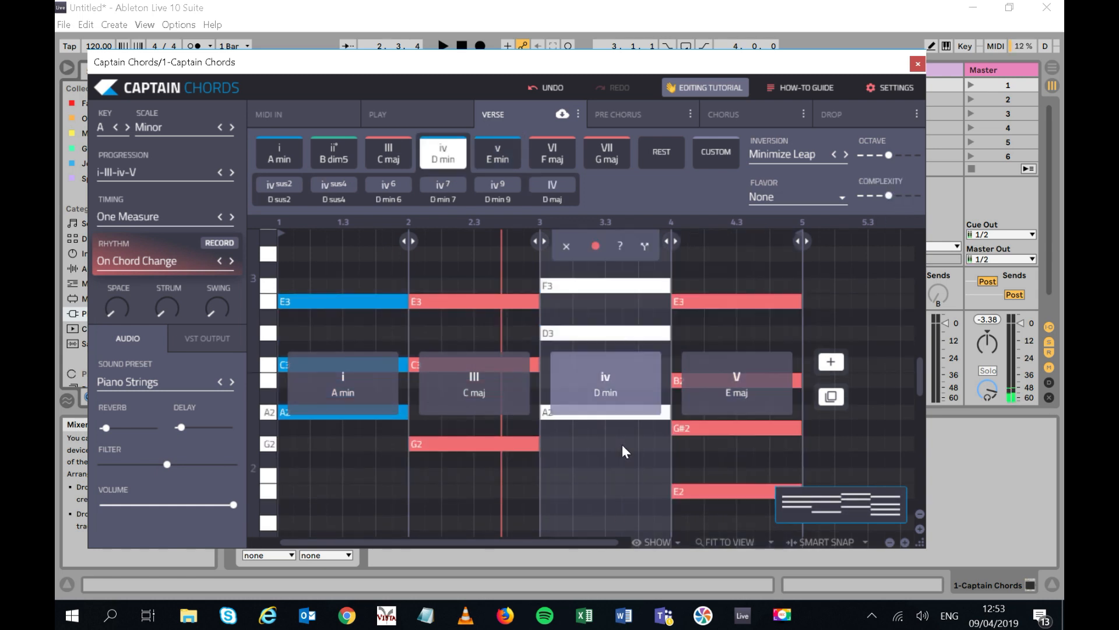
left_click(897, 194)
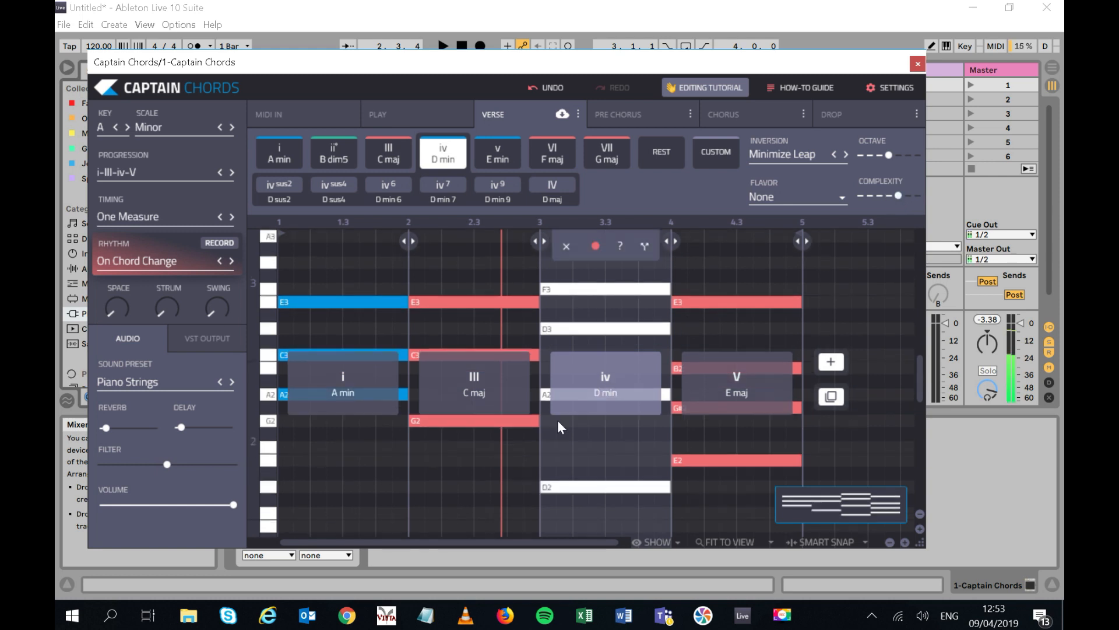
left_click(467, 457)
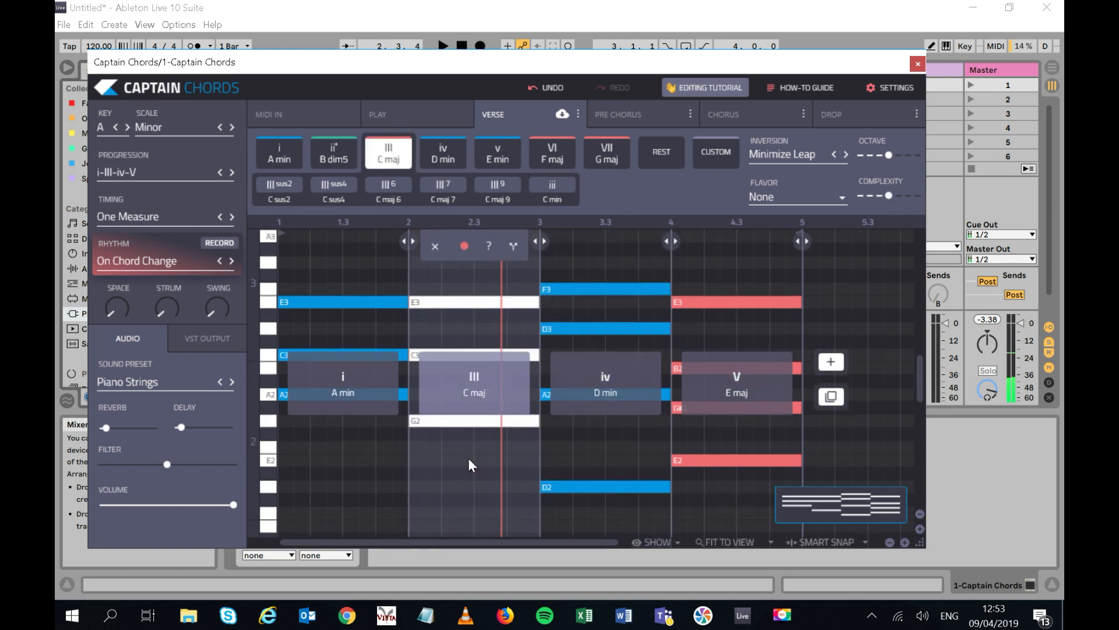
left_click(897, 194)
left_click(359, 441)
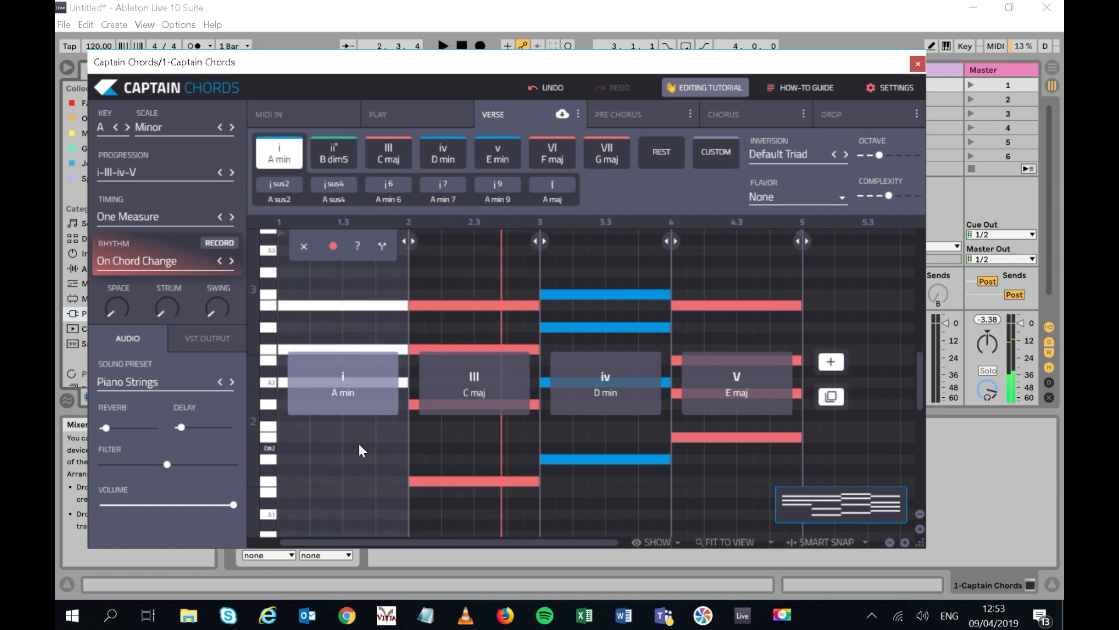
left_click(898, 196)
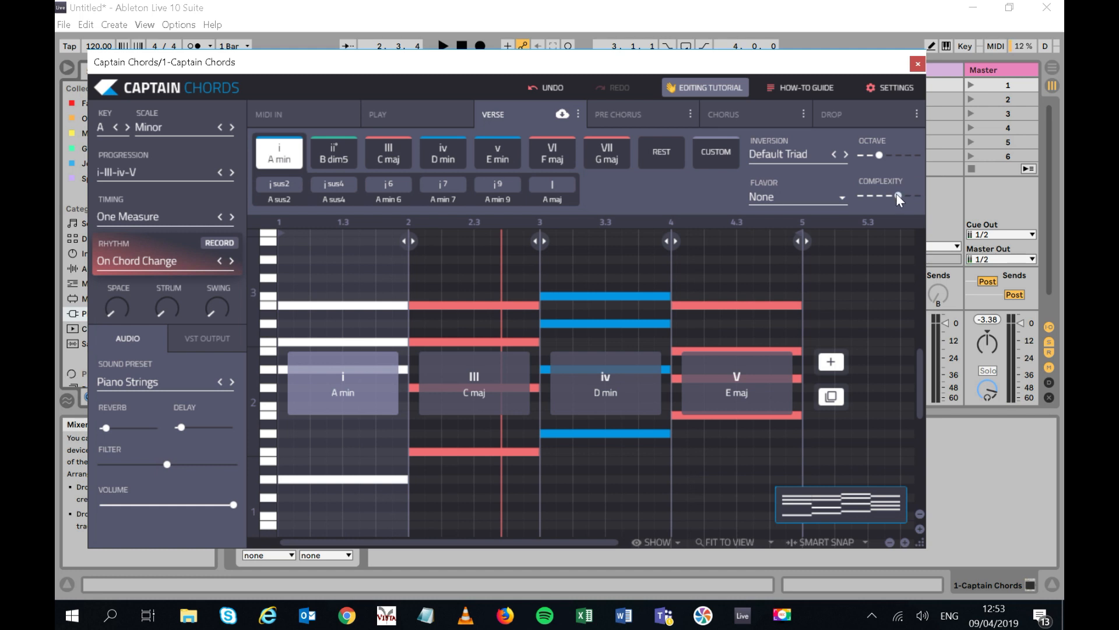
key("space")
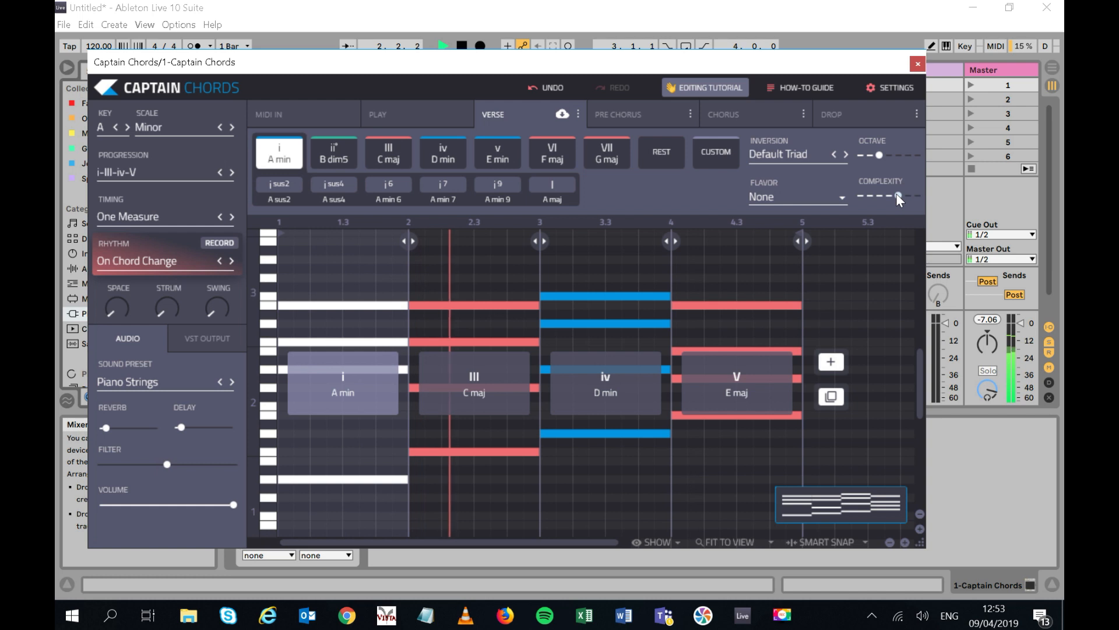
key("space")
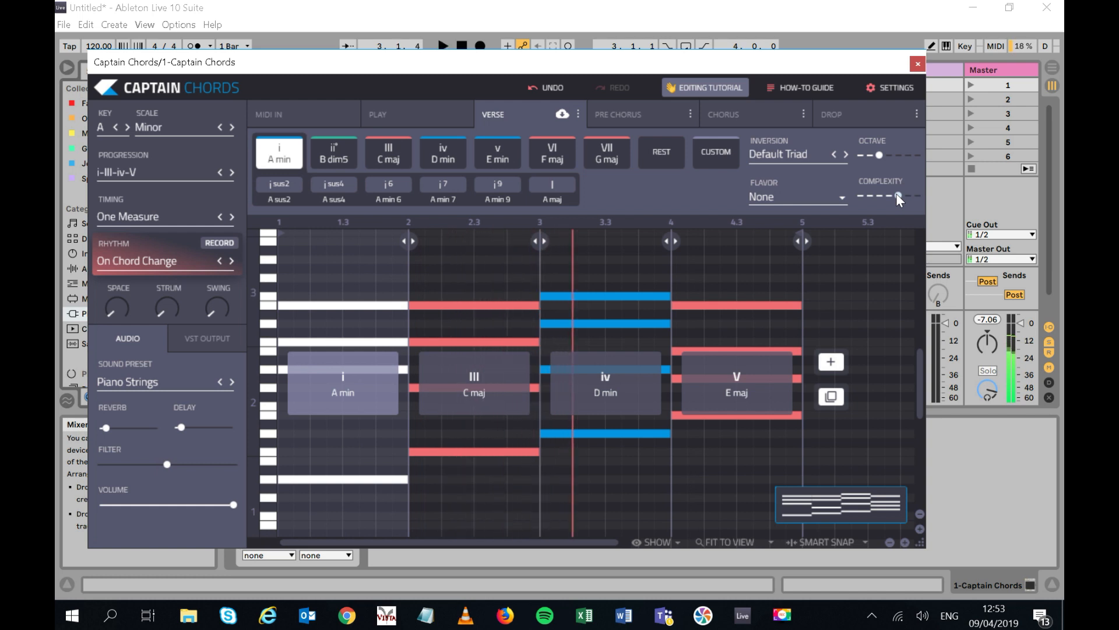
Step: Examine the chord flavor options available for the A min chord
left_click(789, 194)
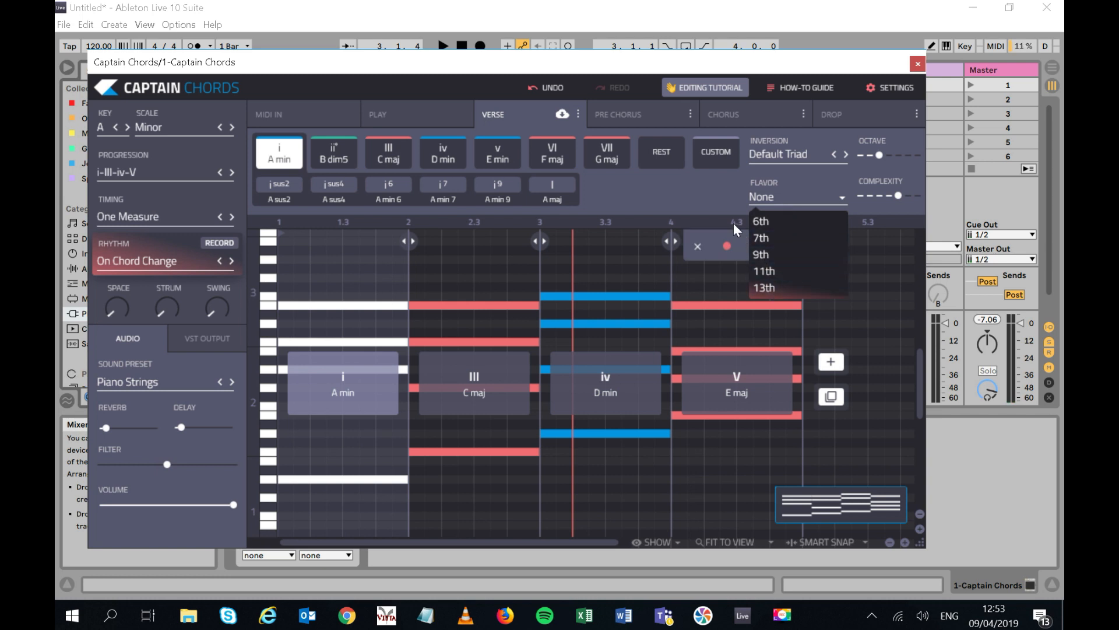
left_click(703, 202)
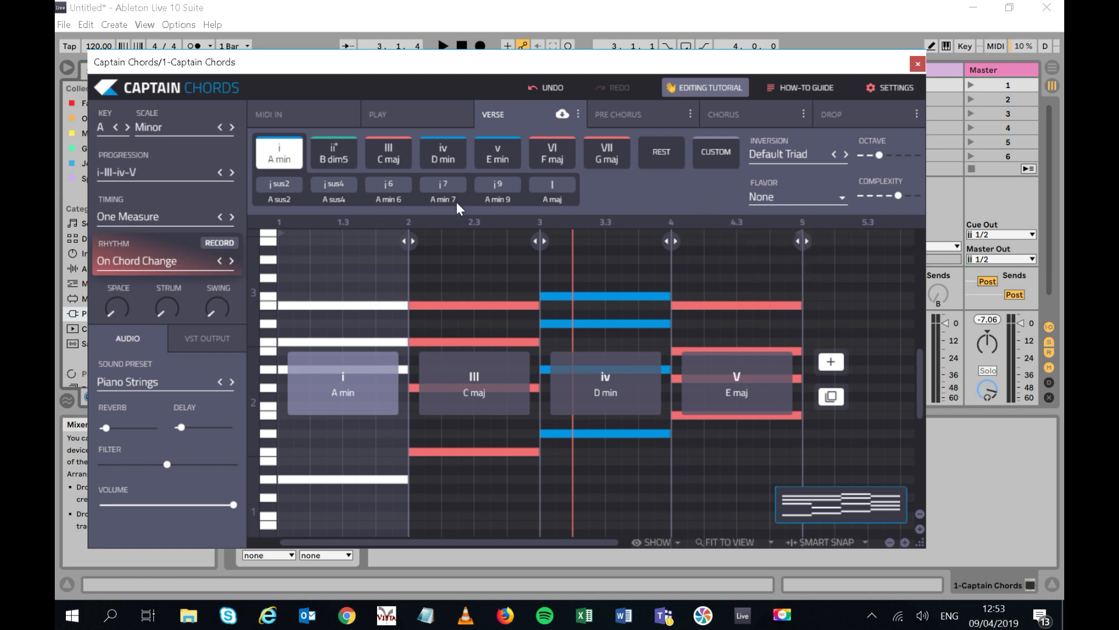
Step: Apply the Gamma Ray timing pattern to the progression and start playback
left_click(140, 218)
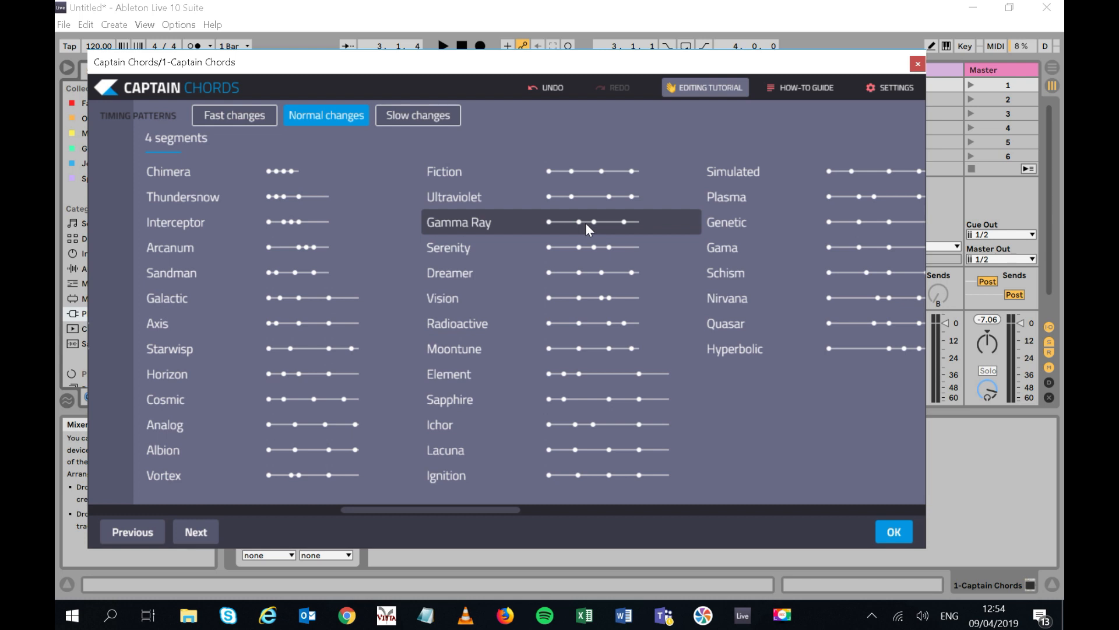
left_click(891, 531)
mouse_move(586, 295)
key("space")
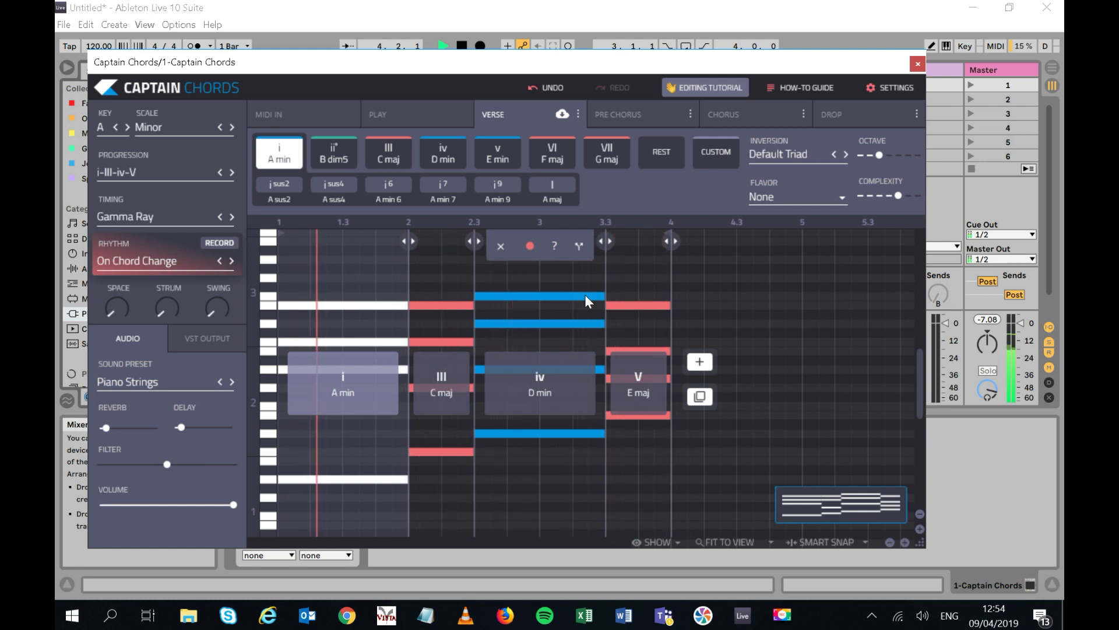
Step: Audition the complex rhythm patterns Stockholm, Melancholy and Fiesta during playback
left_click(198, 264)
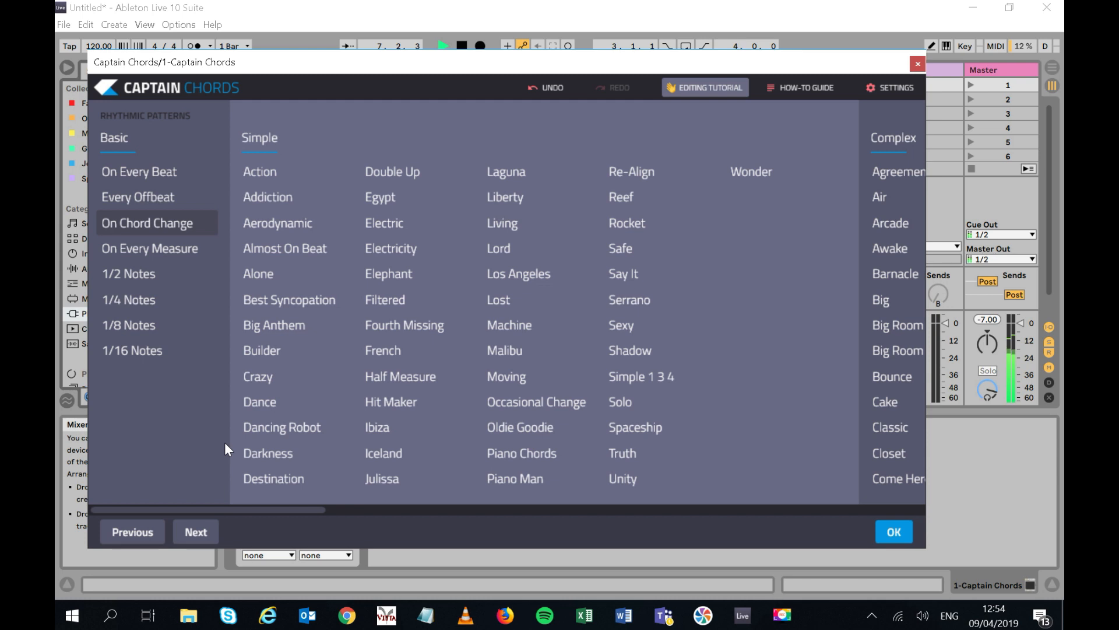
left_click(492, 511)
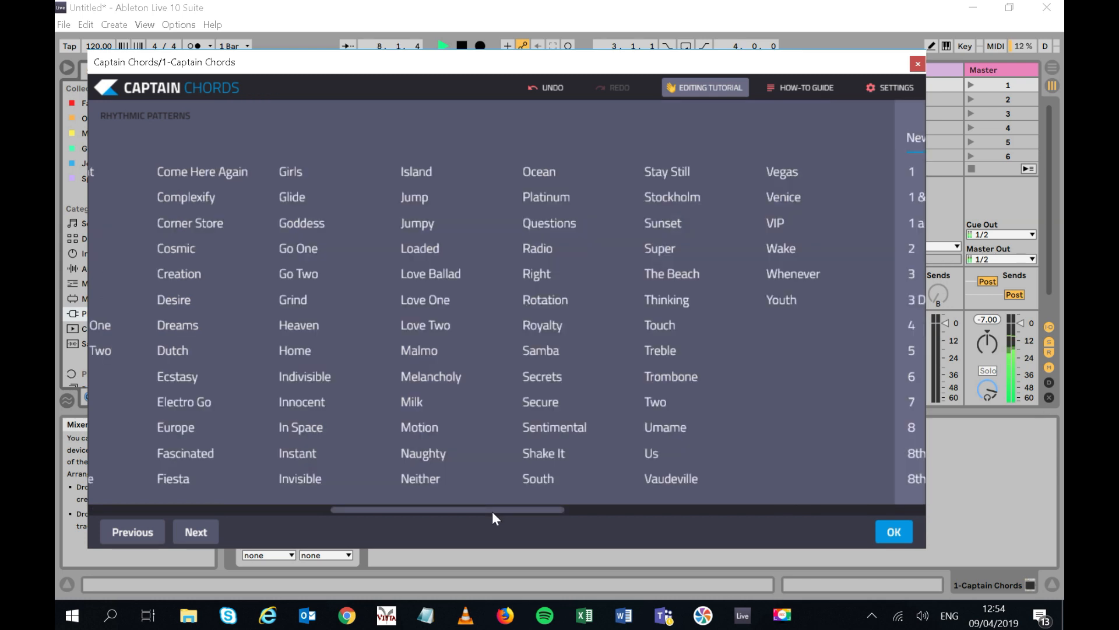
left_click(670, 198)
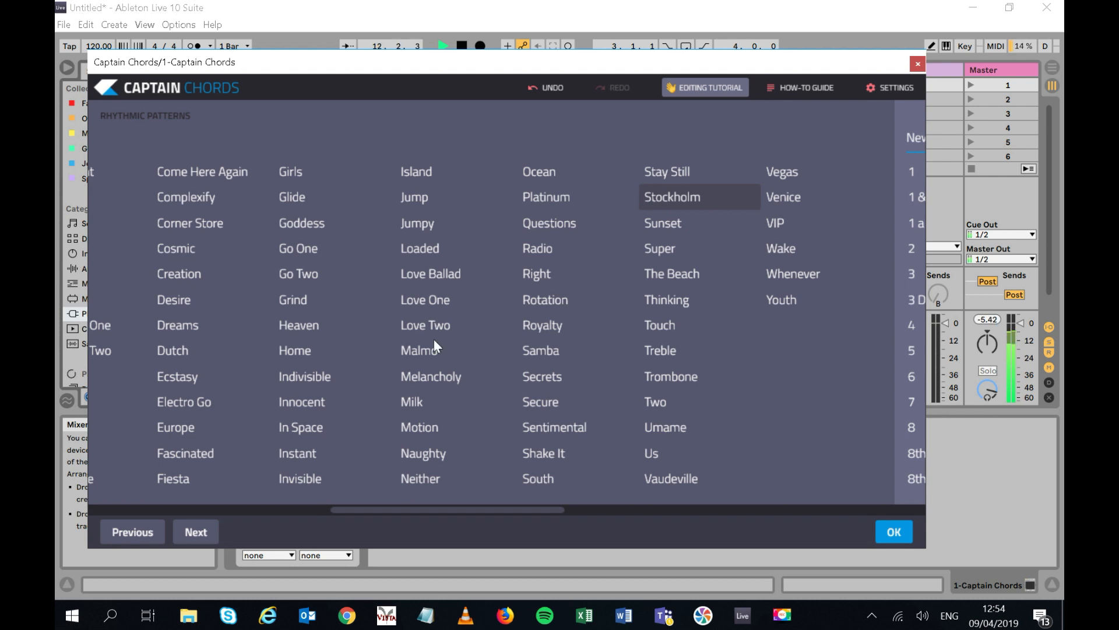
left_click(425, 373)
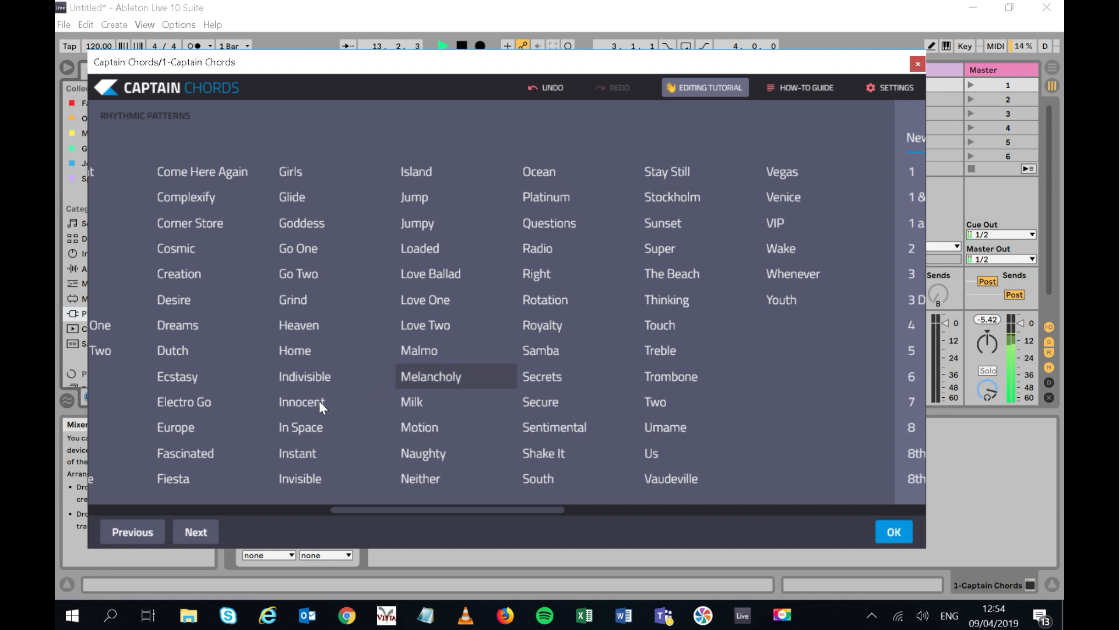
left_click(177, 475)
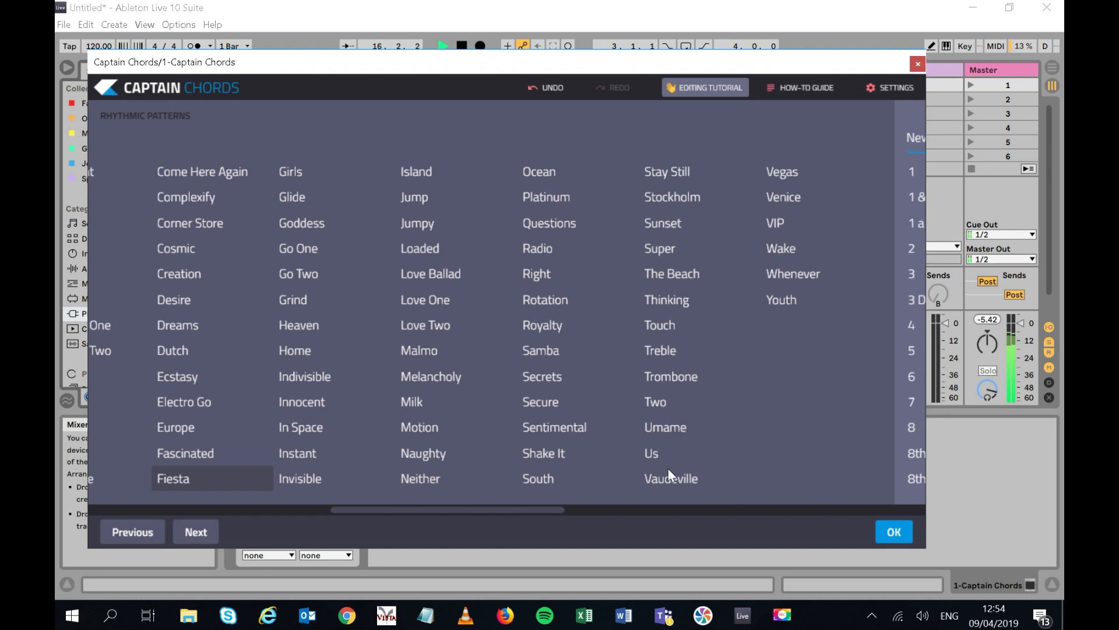
Step: Apply the simple rhythm pattern French to the progression
left_click_drag(446, 506, 353, 505)
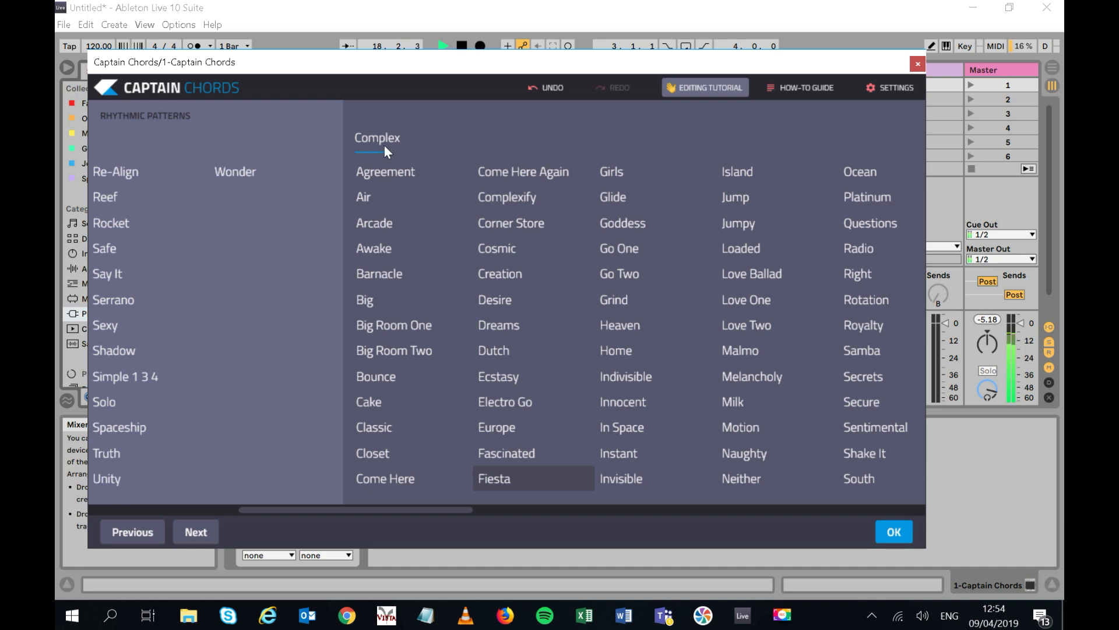
left_click_drag(410, 508, 262, 499)
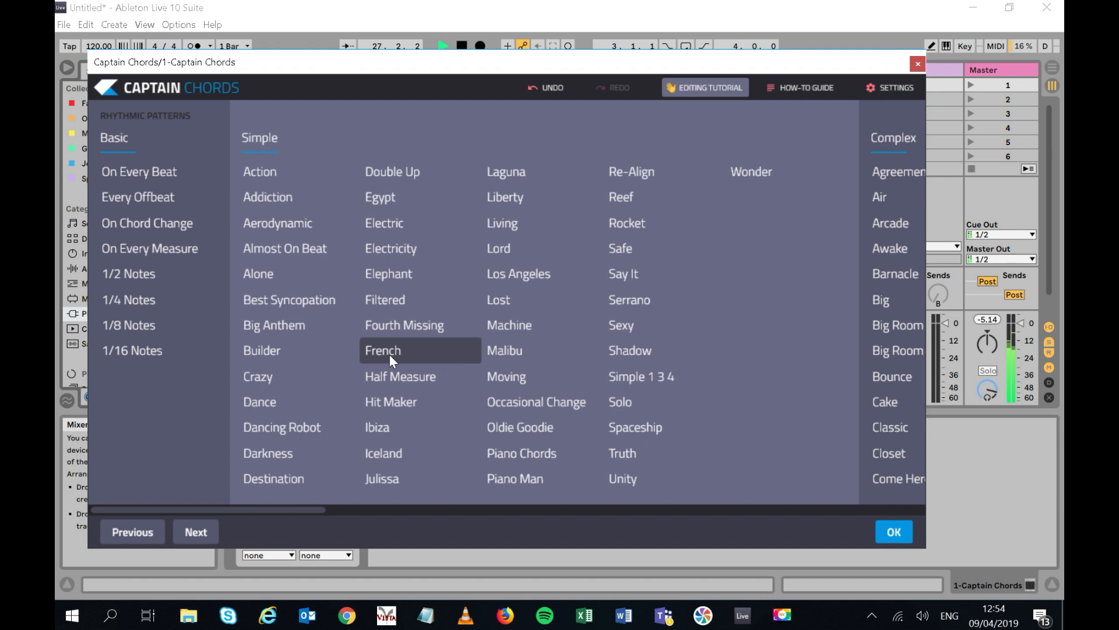
left_click(894, 532)
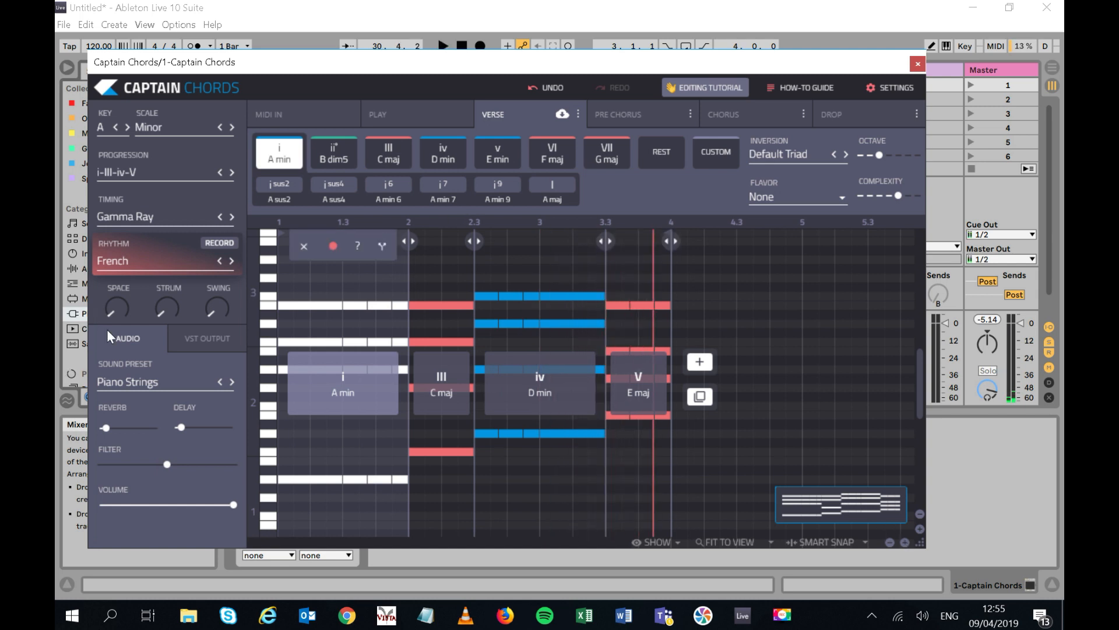
Step: Increase the strum amount in Alt mode and play the progression
mouse_move(169, 310)
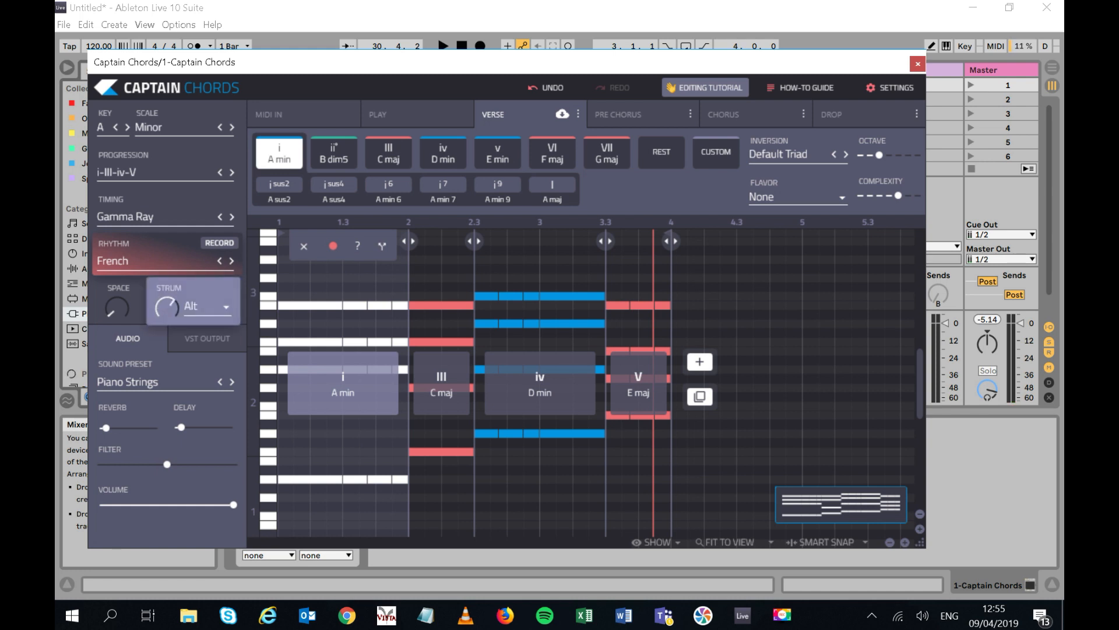
key("space")
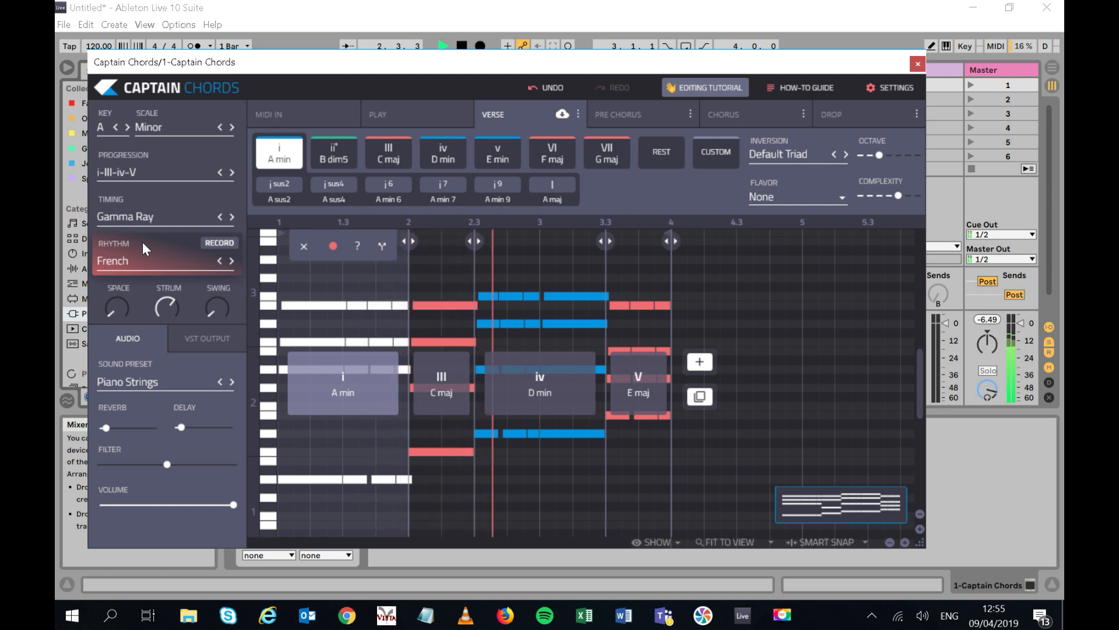
Step: Lower the strum amount in Alt mode and play the progression
key("space")
left_click_drag(167, 307, 168, 312)
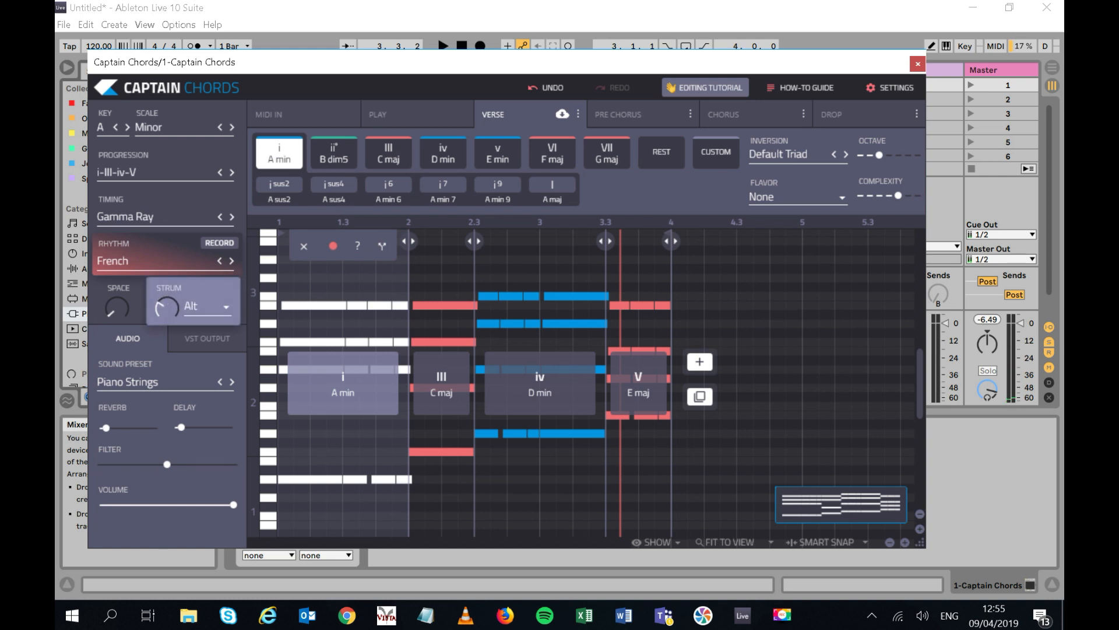
key("space")
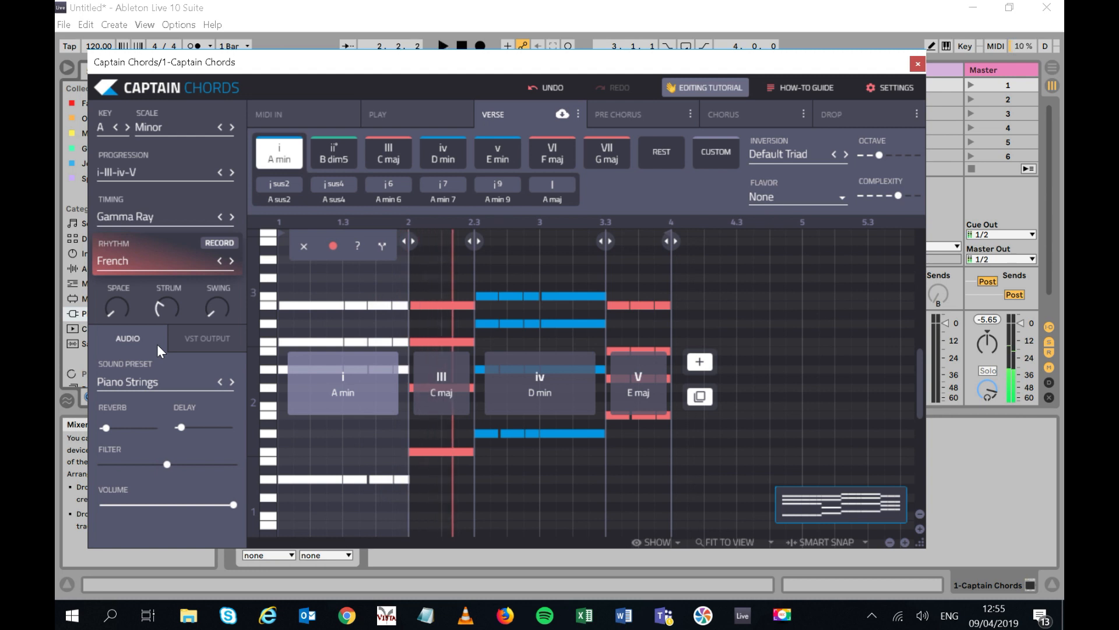
Step: Try a larger Smart Legato space amount during playback, and return the space to its minimum
mouse_move(114, 310)
left_click(164, 306)
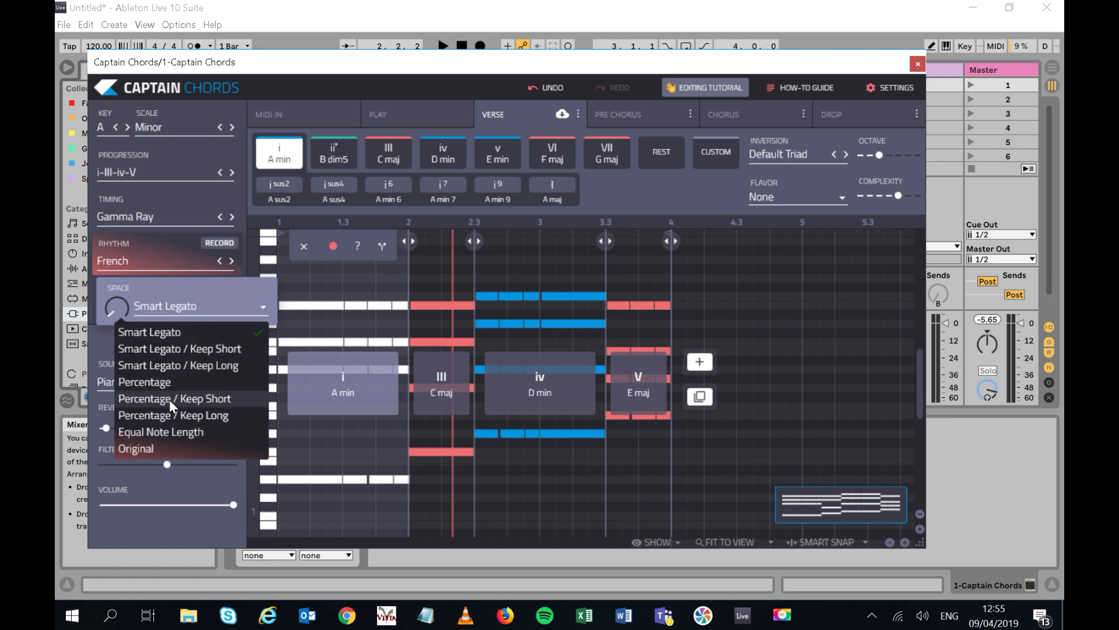
left_click(150, 331)
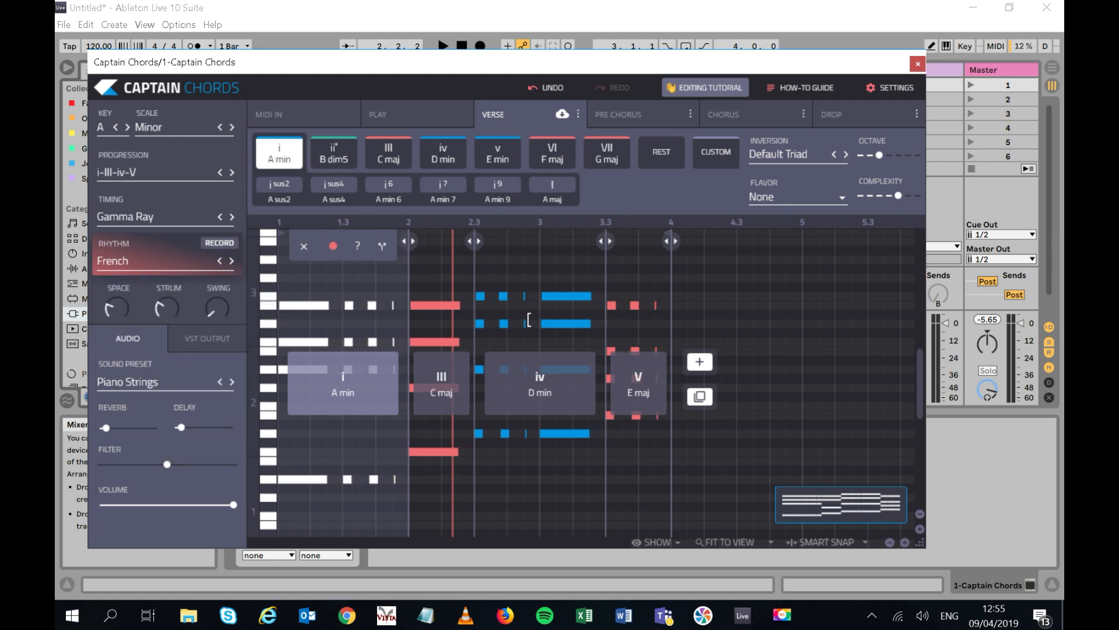
key("space")
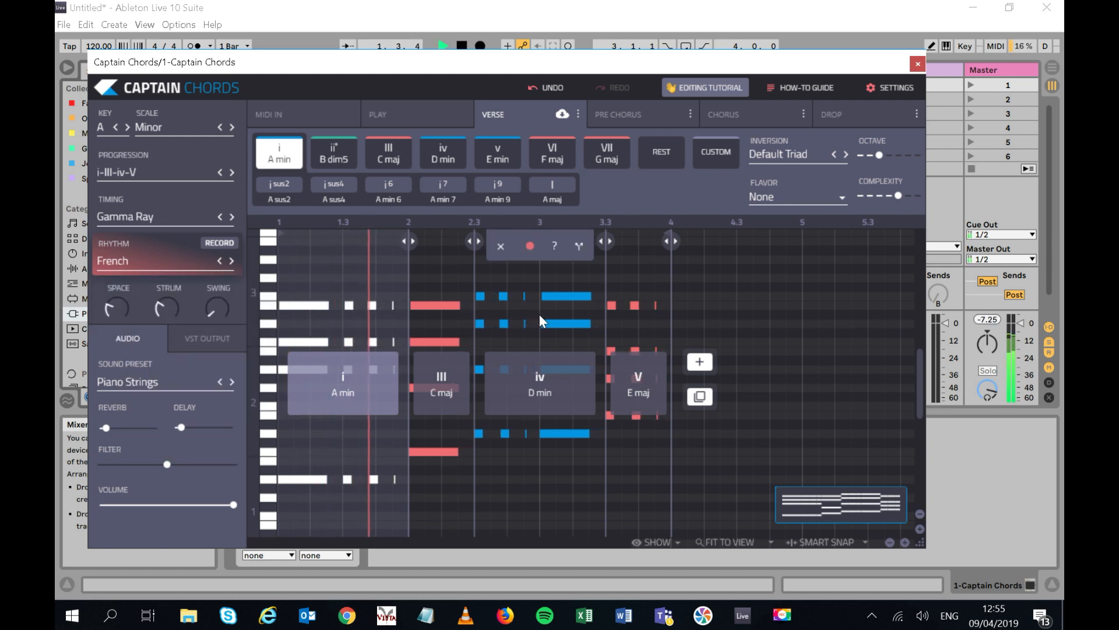
mouse_move(132, 310)
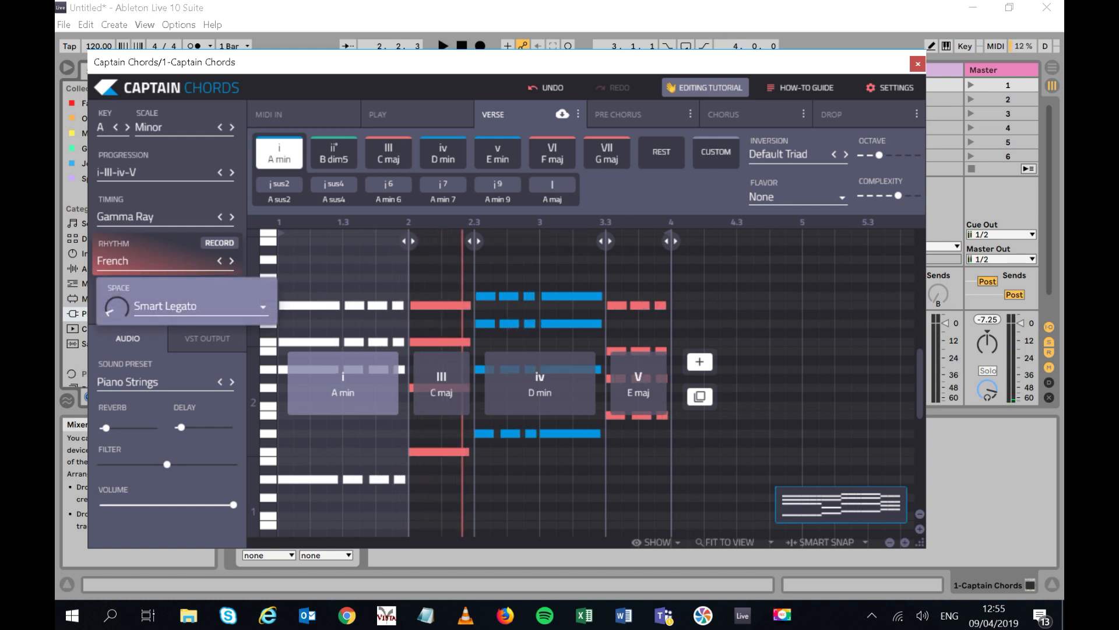
key("space")
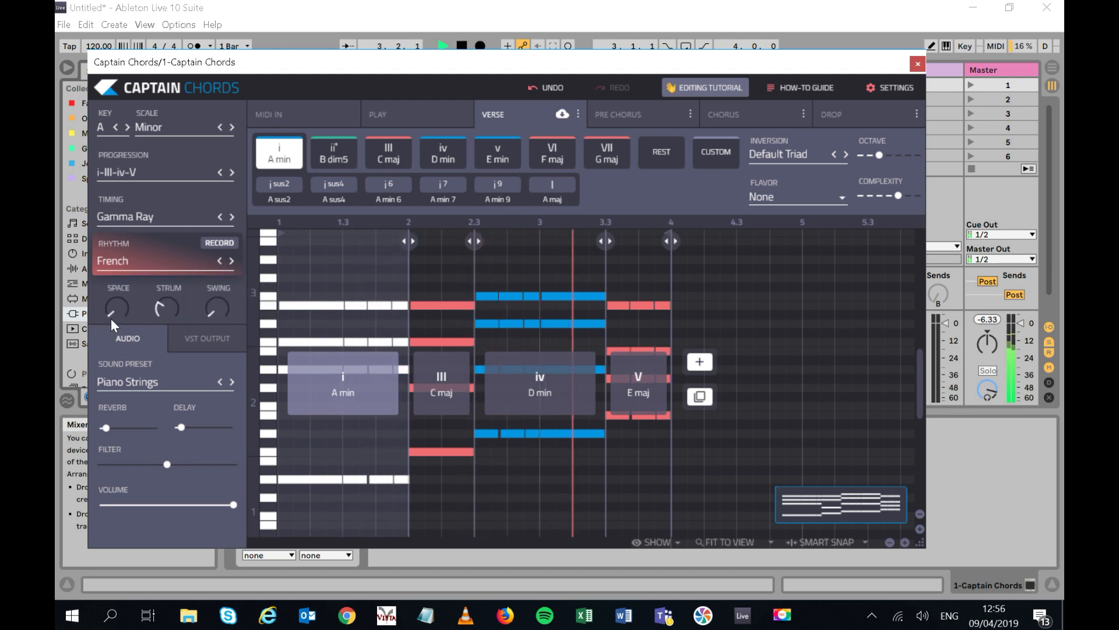
key("space")
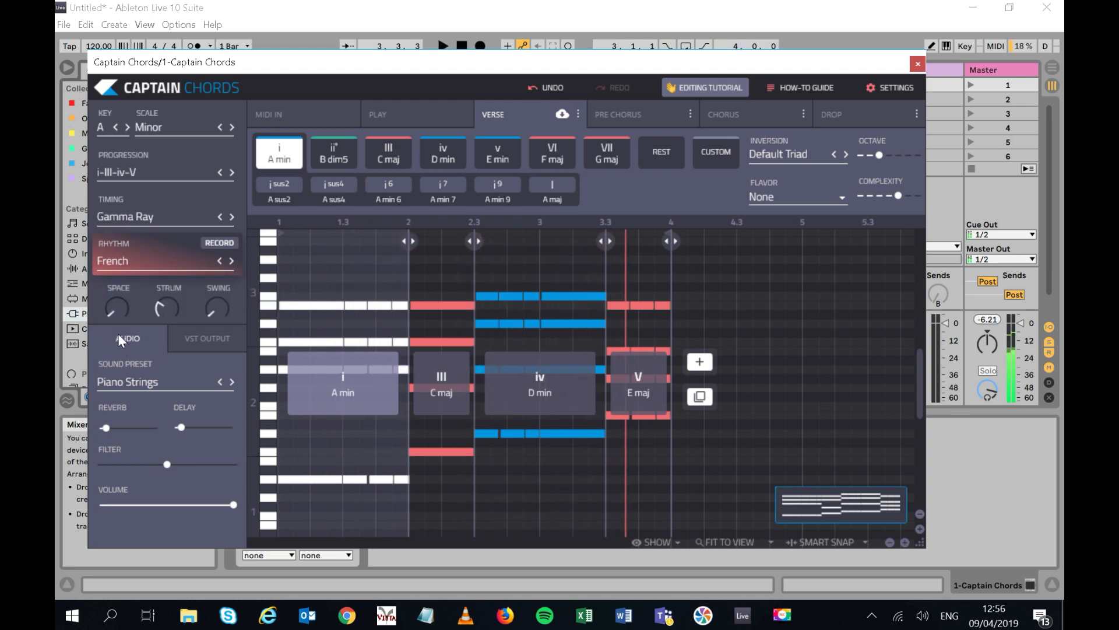
Step: Audition Epic Pluck, Deep Plucky Lead, Hauser, Midnight Plucks and Sine Pluck, and apply Rico Pluck as the sound preset
left_click(149, 380)
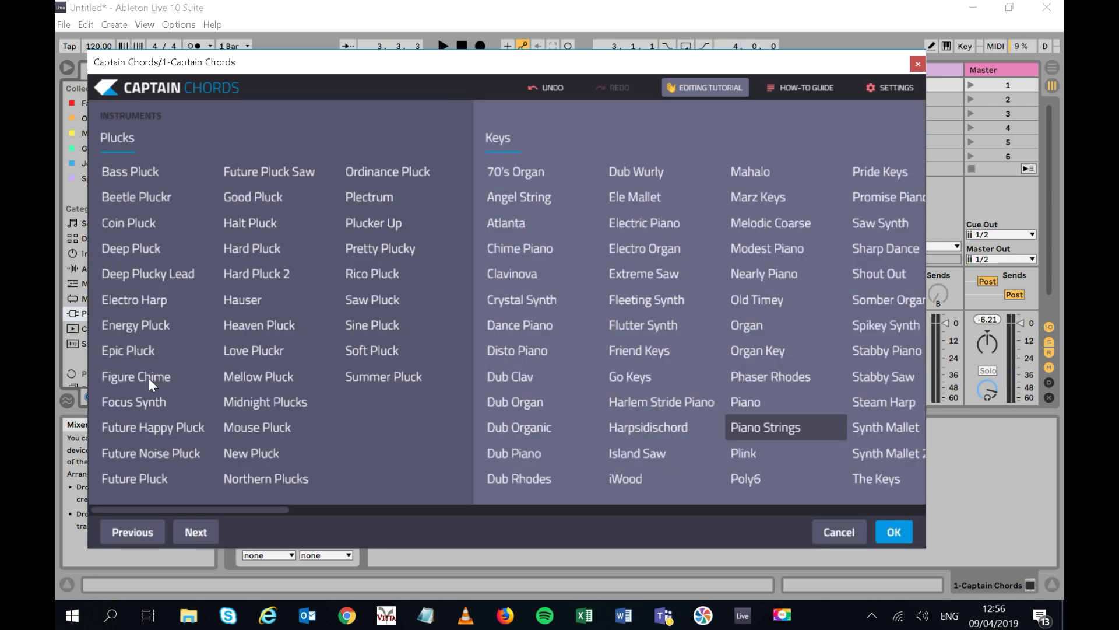
left_click(138, 351)
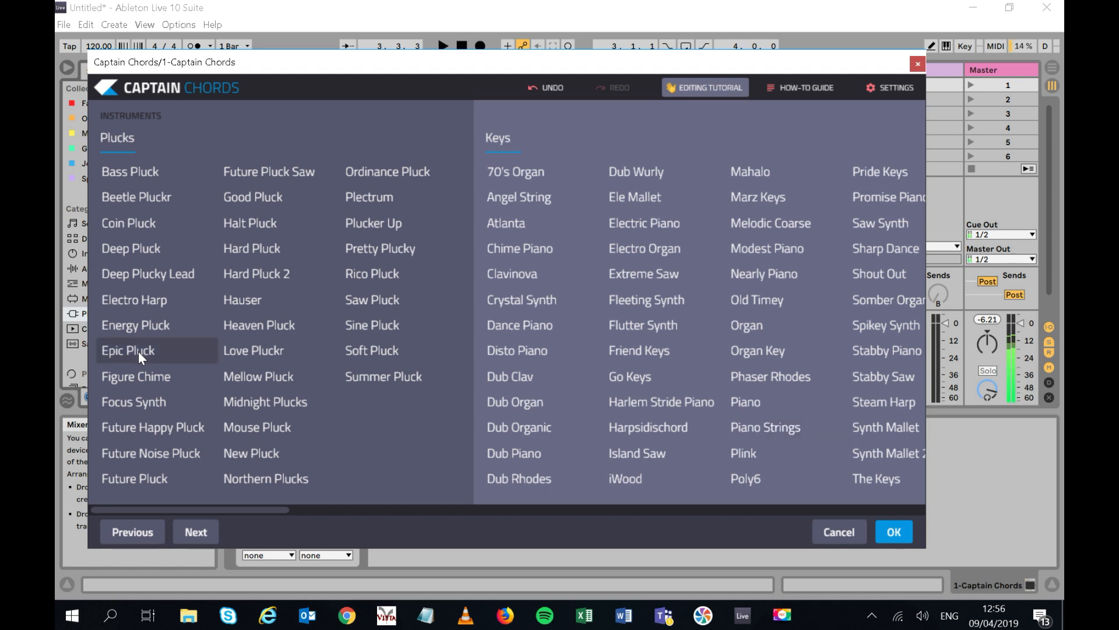
left_click(141, 275)
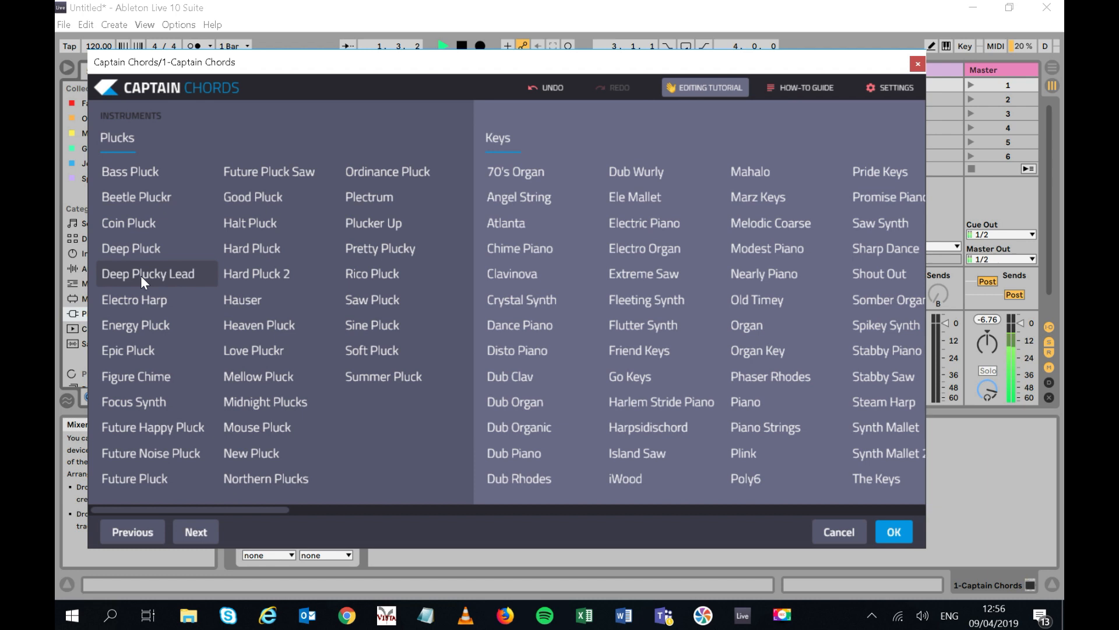
left_click(247, 308)
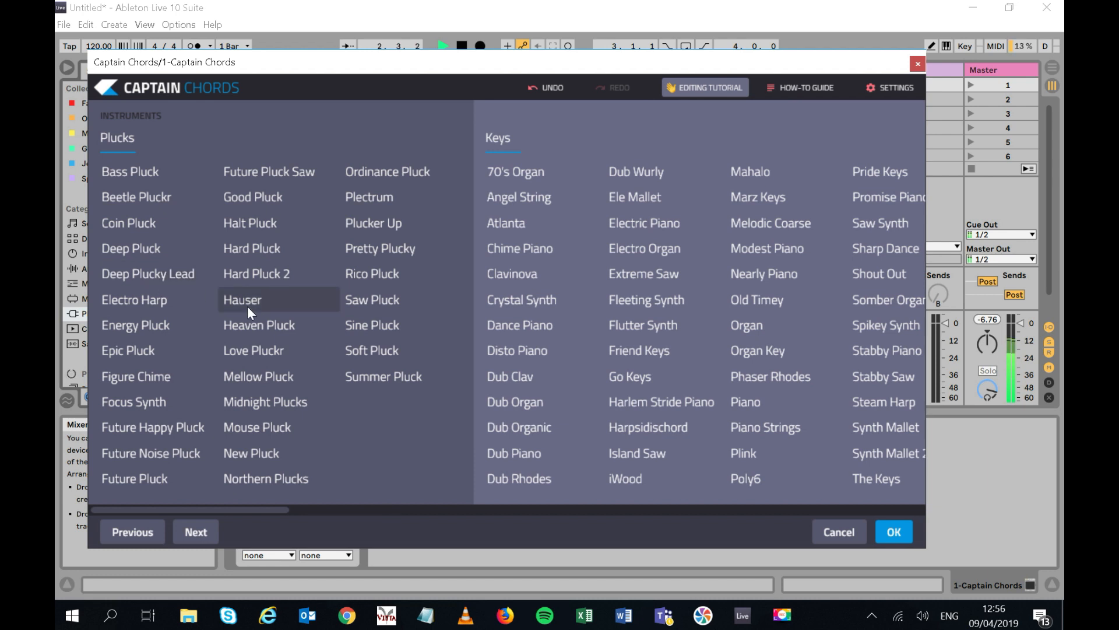
left_click(254, 401)
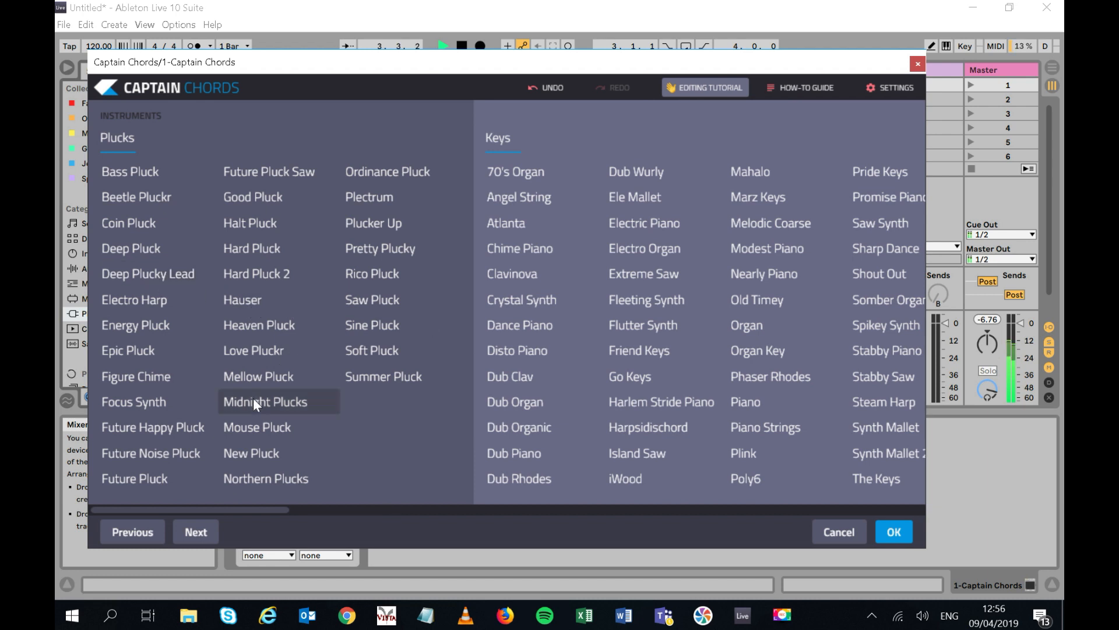
left_click(390, 326)
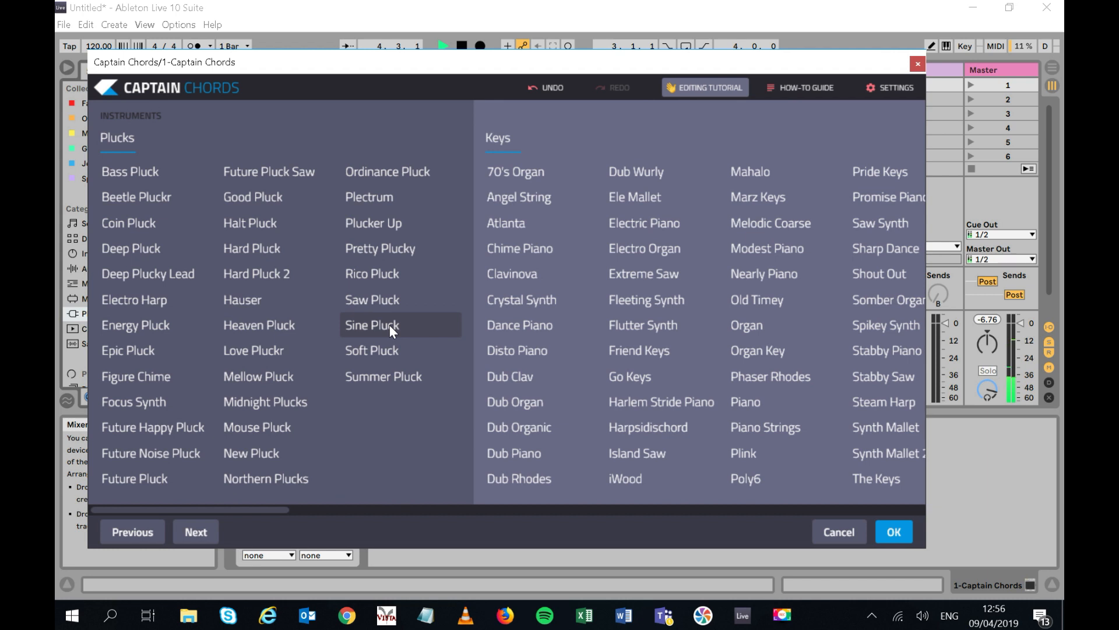
left_click(377, 272)
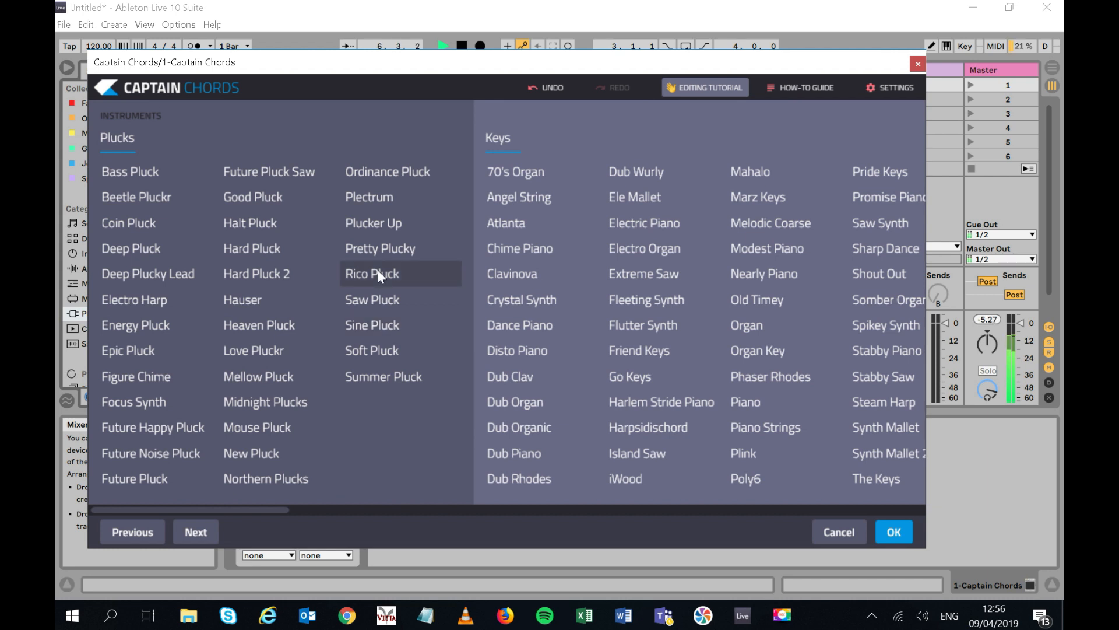
left_click(906, 541)
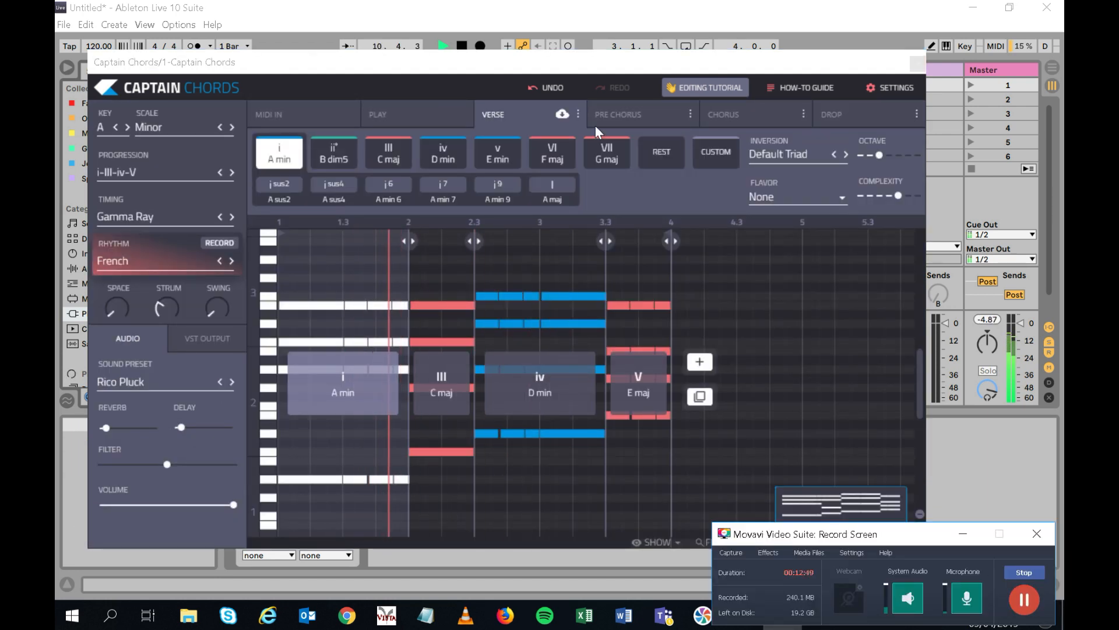
Step: Restart playback and try the progression one octave higher and one octave lower, returning it to the original octave
key("space")
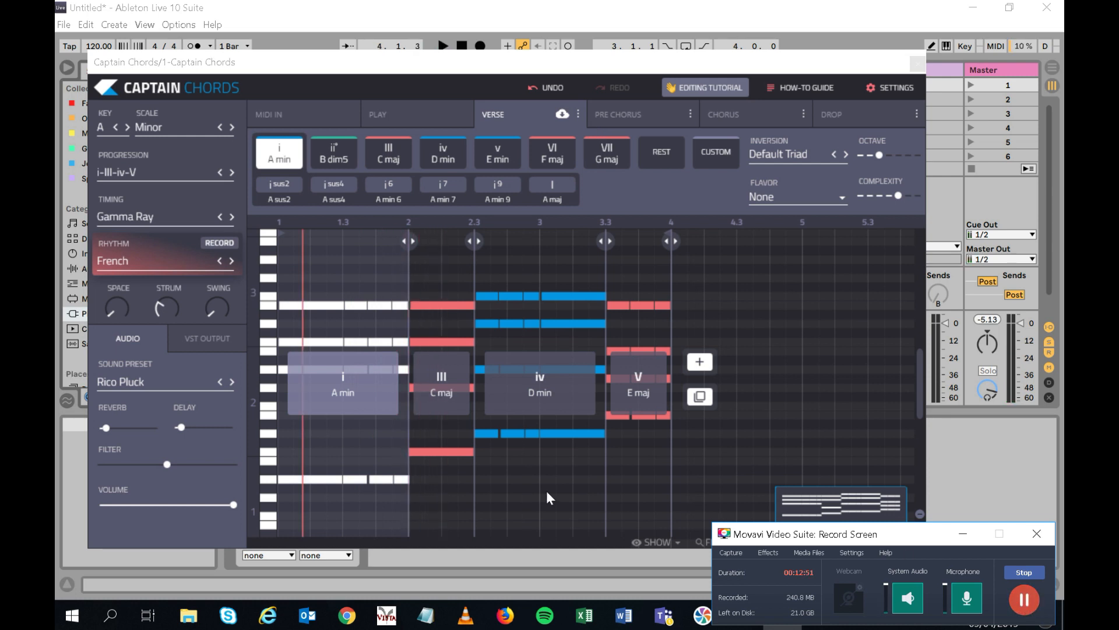
mouse_move(290, 415)
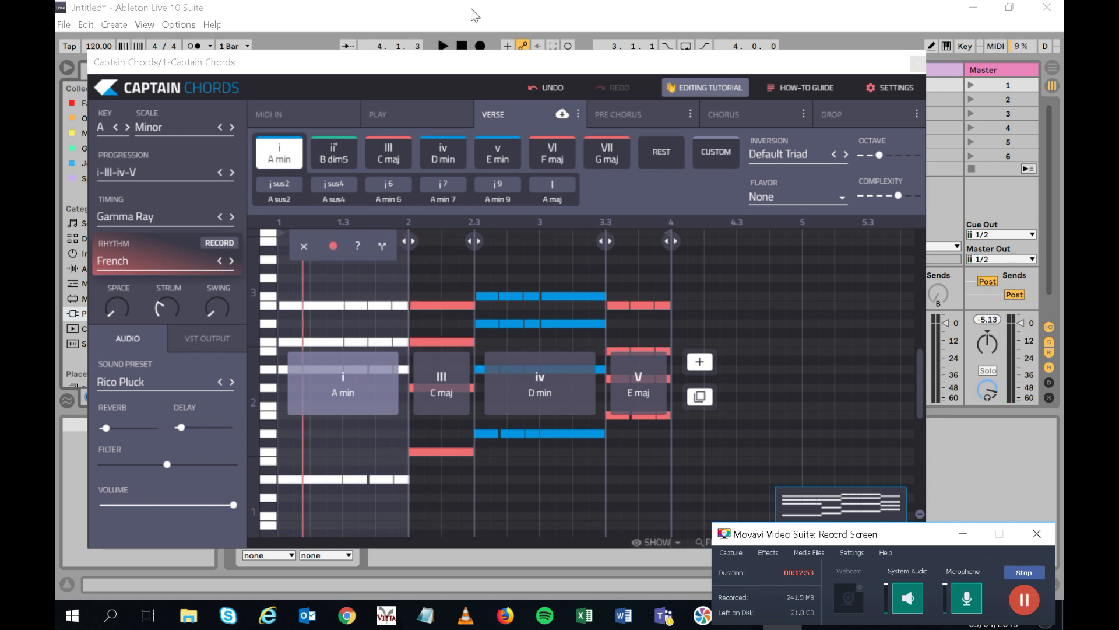
left_click(449, 73)
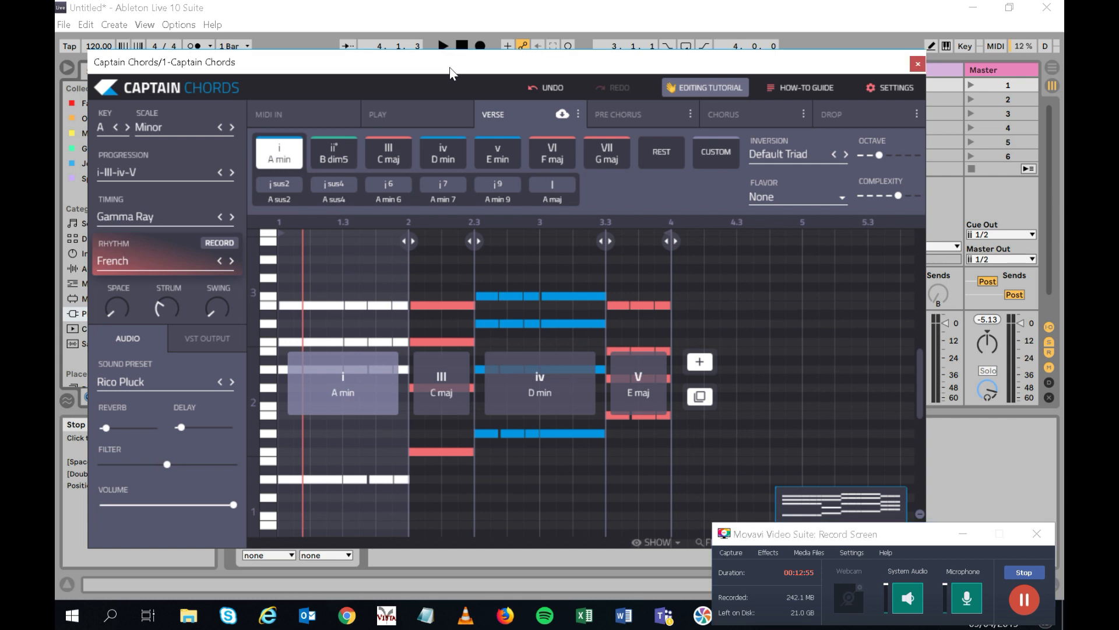
key("space")
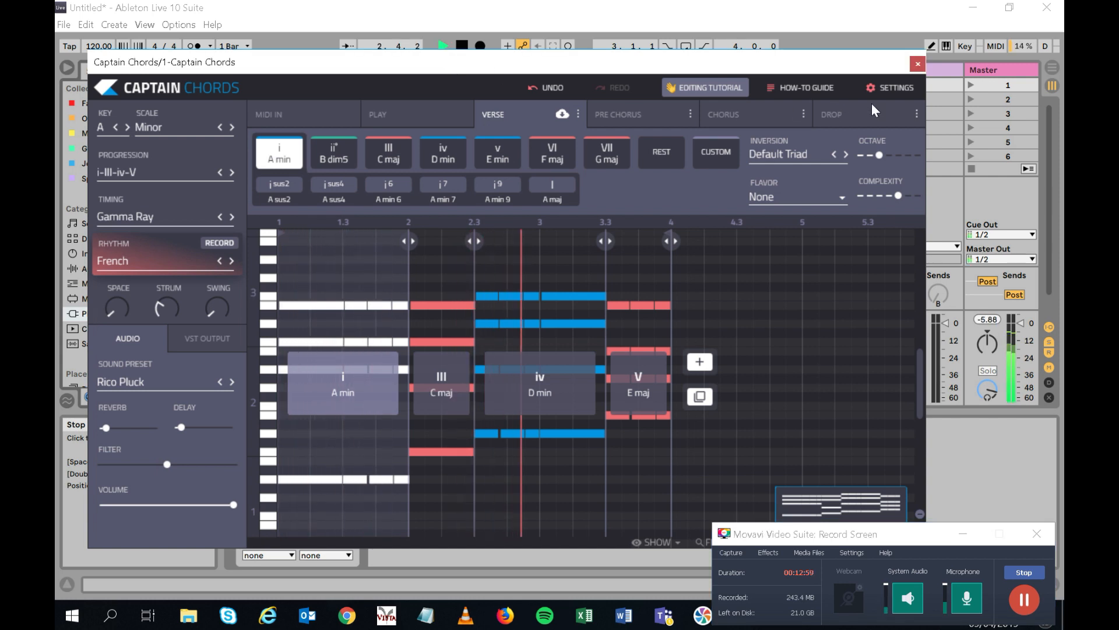
left_click(887, 155)
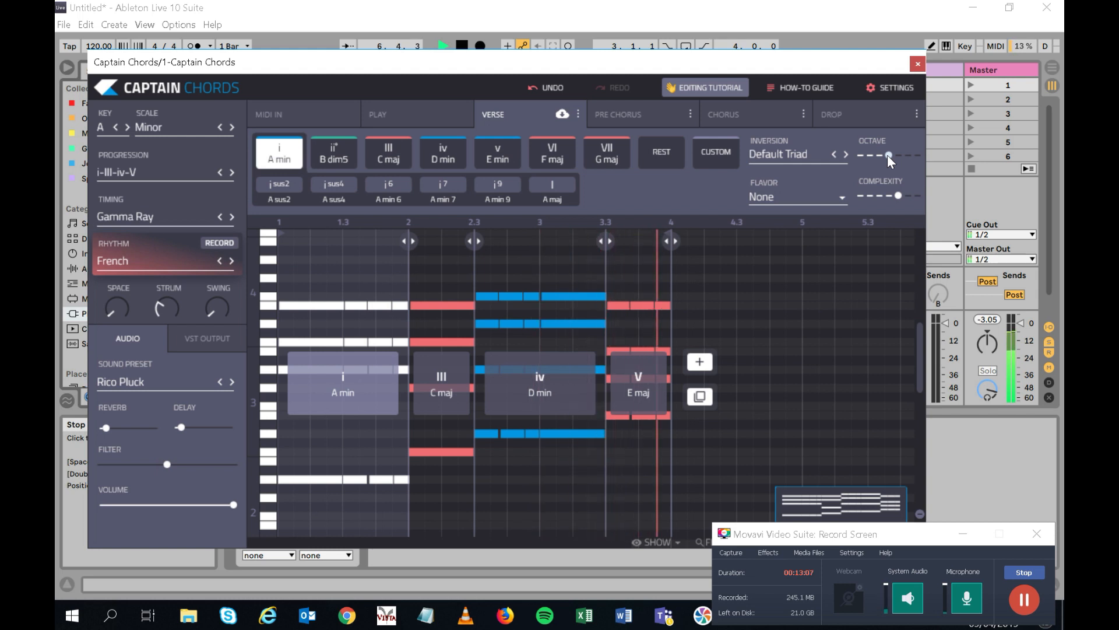
left_click(870, 156)
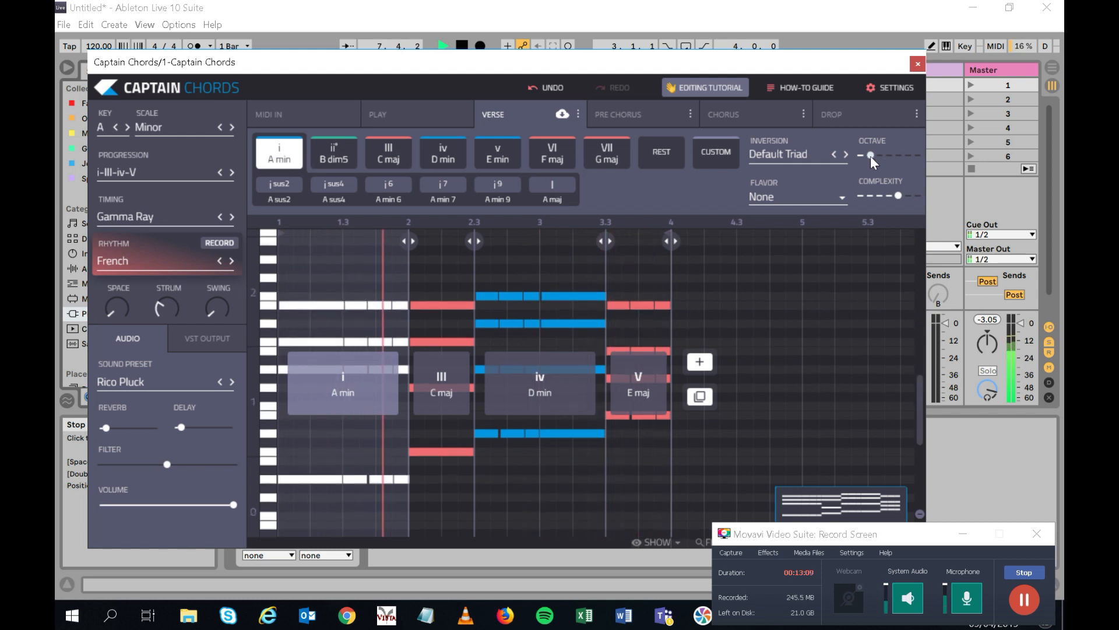
left_click(878, 156)
Step: Audition First Inversion and Second Inversion during playback, and set the progression's inversion to Minimize Leap
left_click(807, 157)
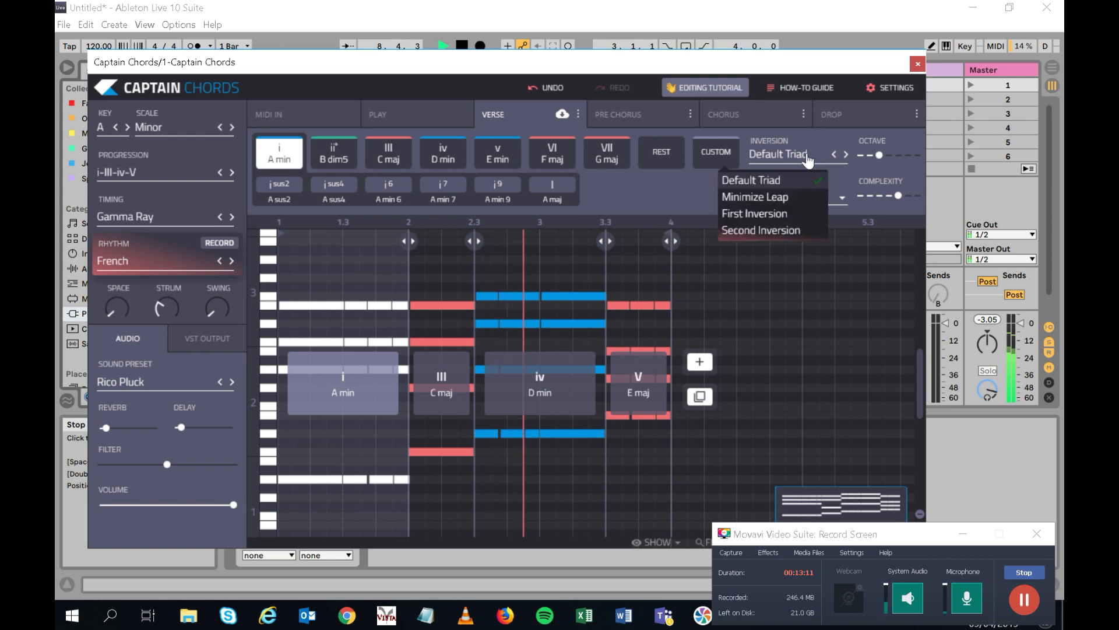
left_click(779, 214)
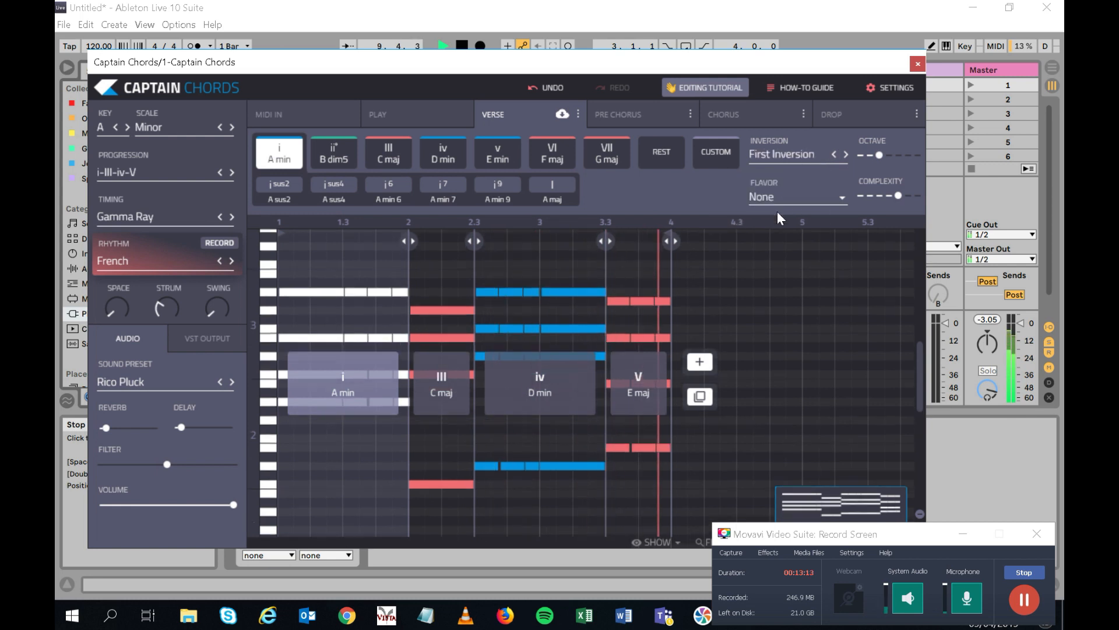
left_click(791, 169)
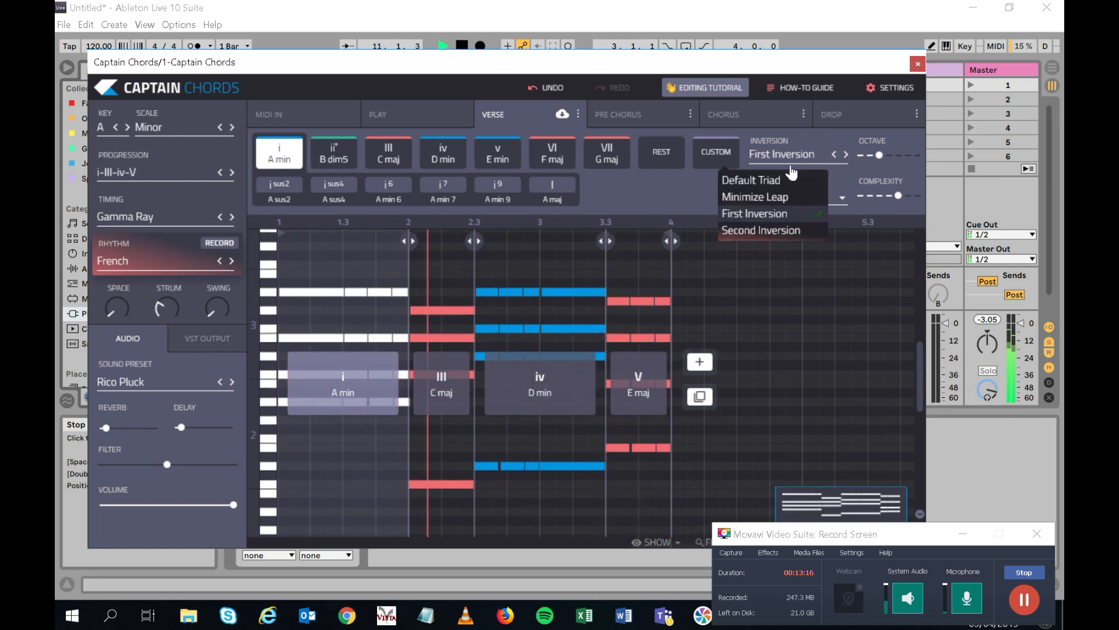
left_click(776, 229)
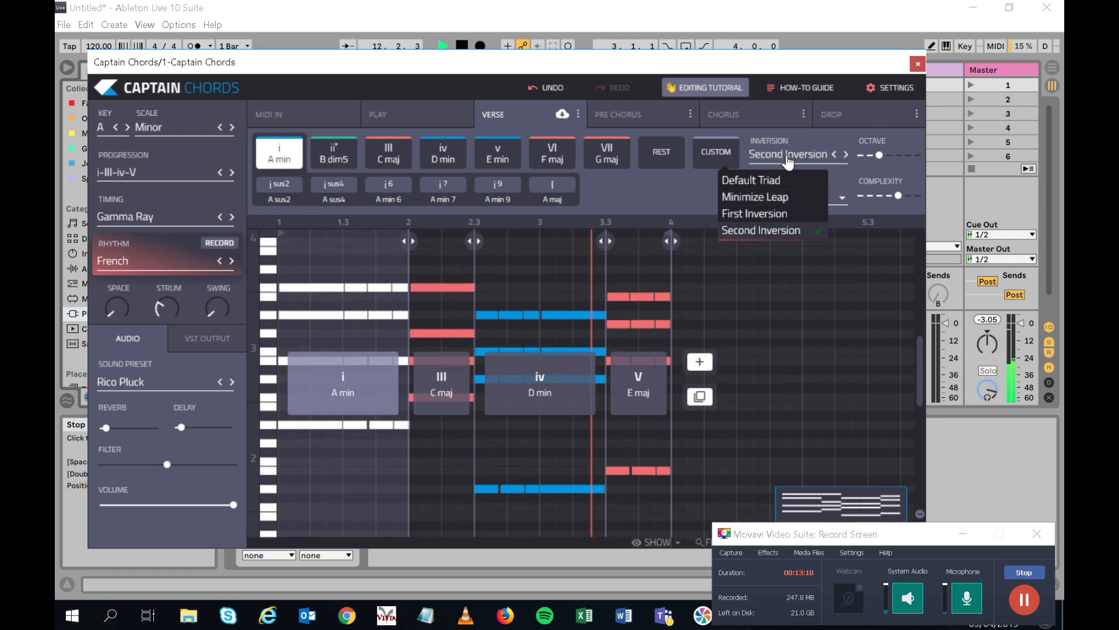
left_click(773, 195)
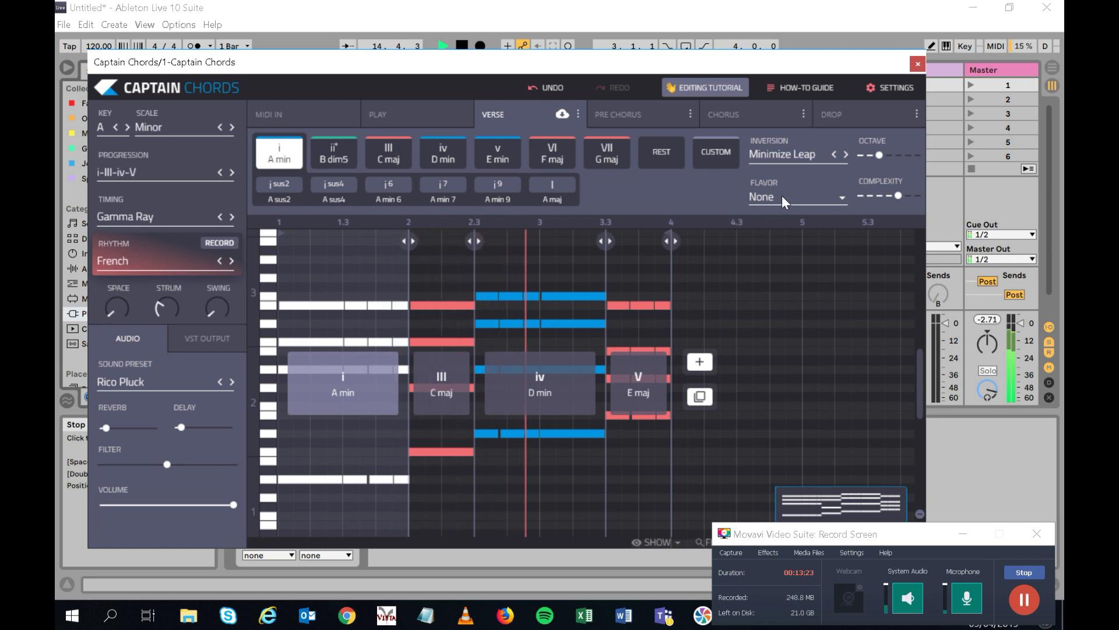
Step: Try B dim5 and D min as the first chord of the progression, and restore A min
left_click(329, 155)
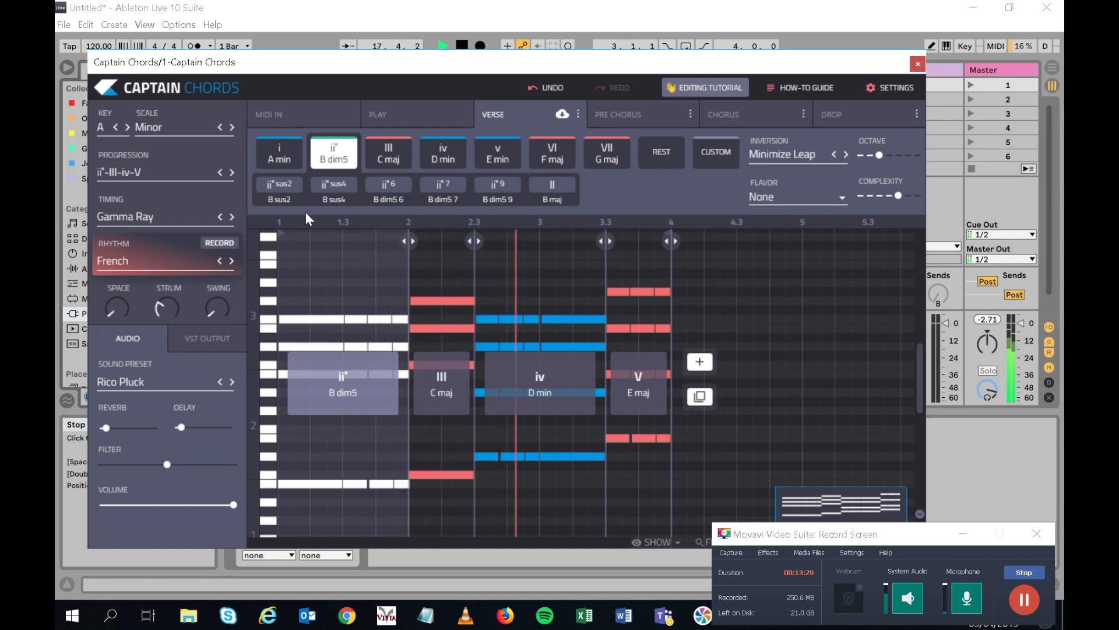
left_click(434, 155)
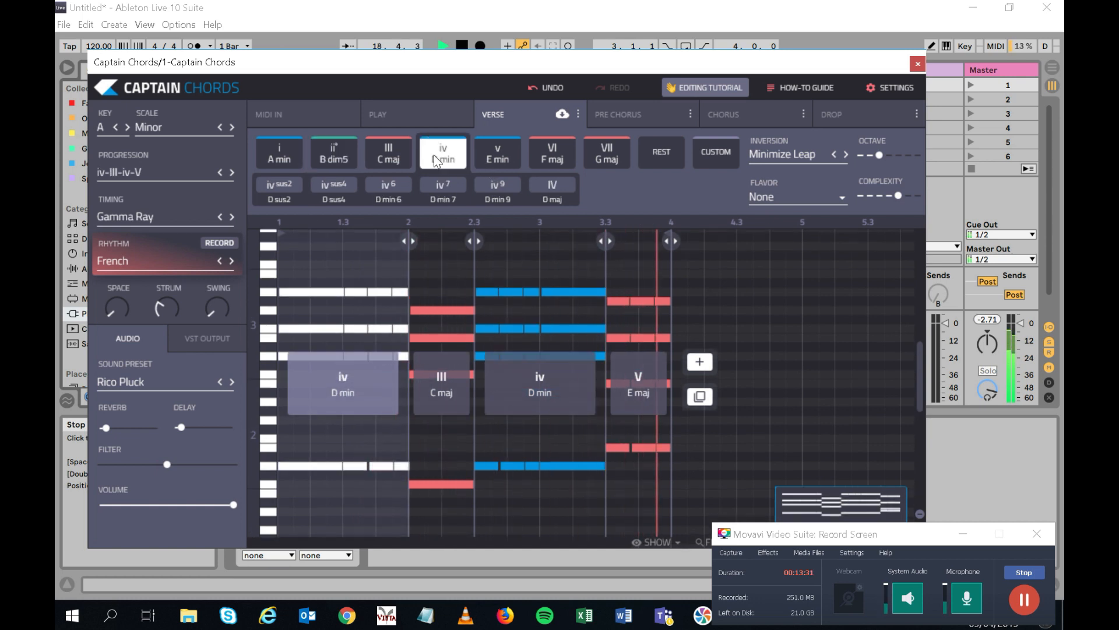
left_click(282, 151)
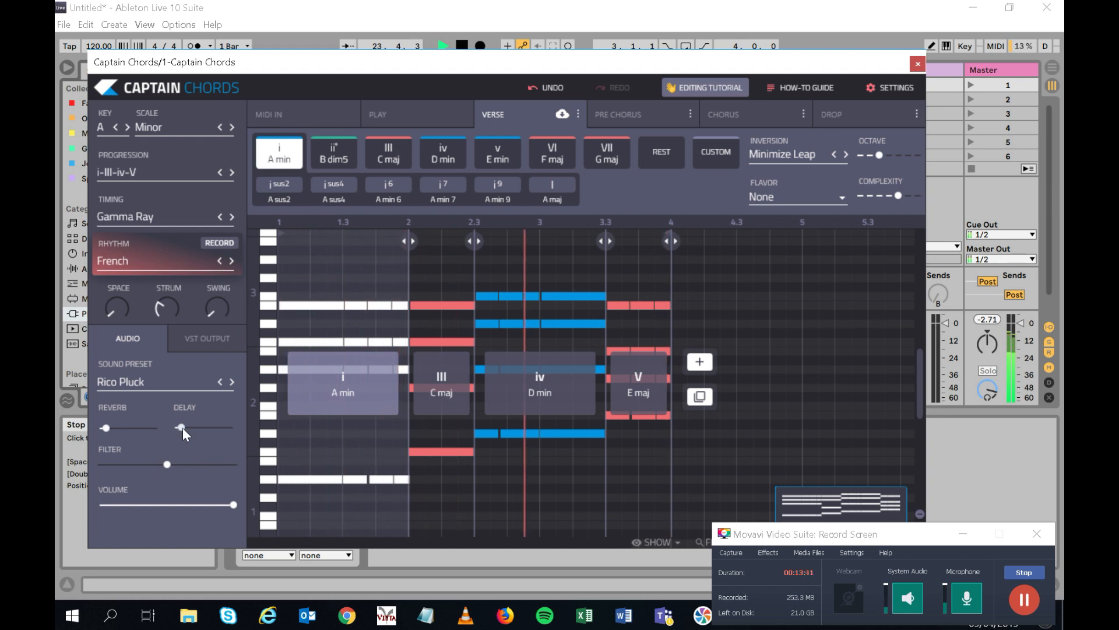
Step: Turn the delay and reverb amounts of the Rico Pluck sound down to their minimum
mouse_move(183, 428)
left_click_drag(183, 427, 167, 428)
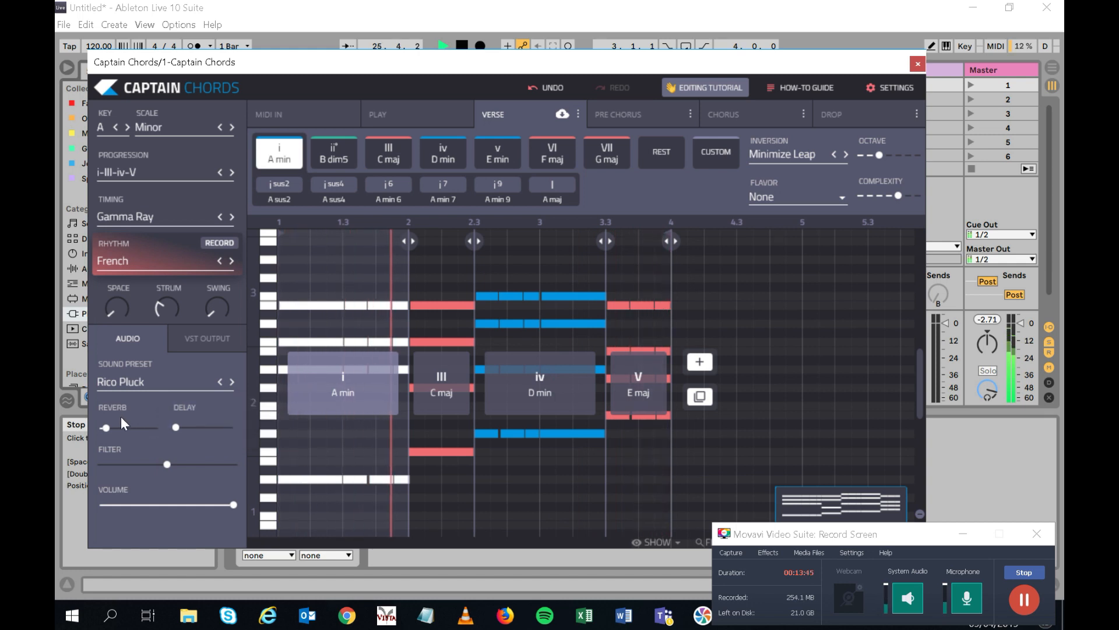
mouse_move(106, 427)
left_click_drag(109, 426, 121, 428)
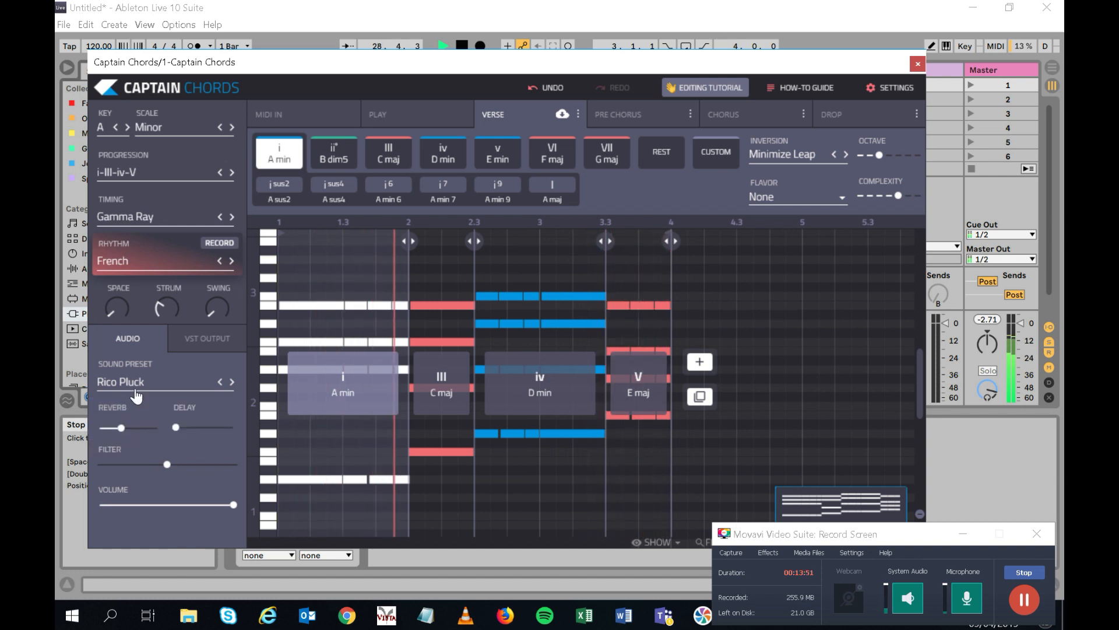
left_click_drag(121, 428, 97, 426)
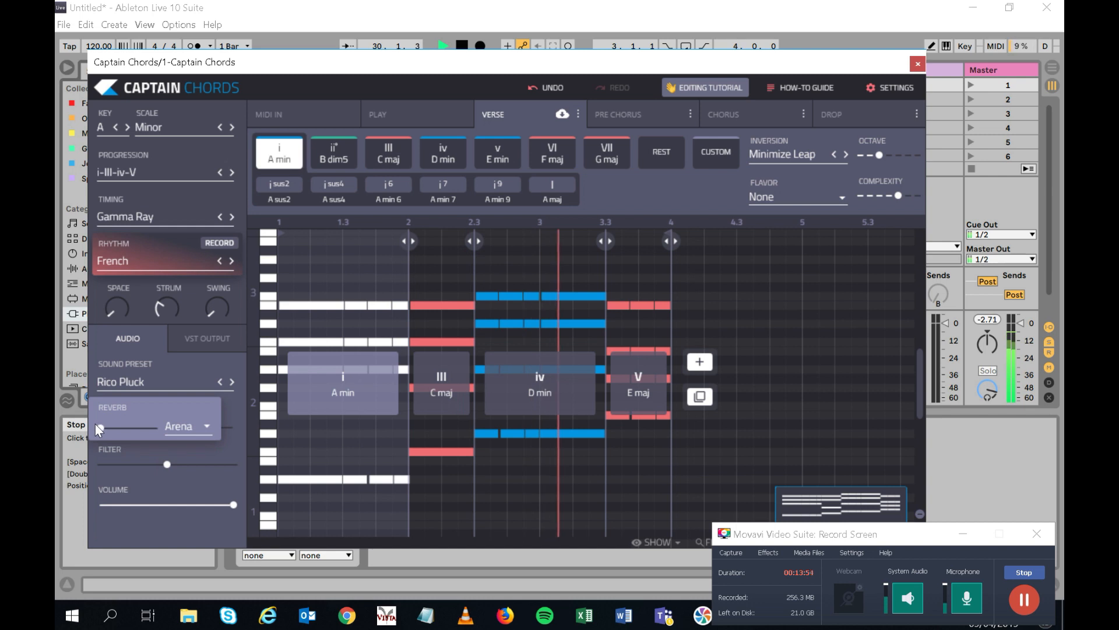
Step: Change the reverb type from Arena to Plate
left_click(205, 428)
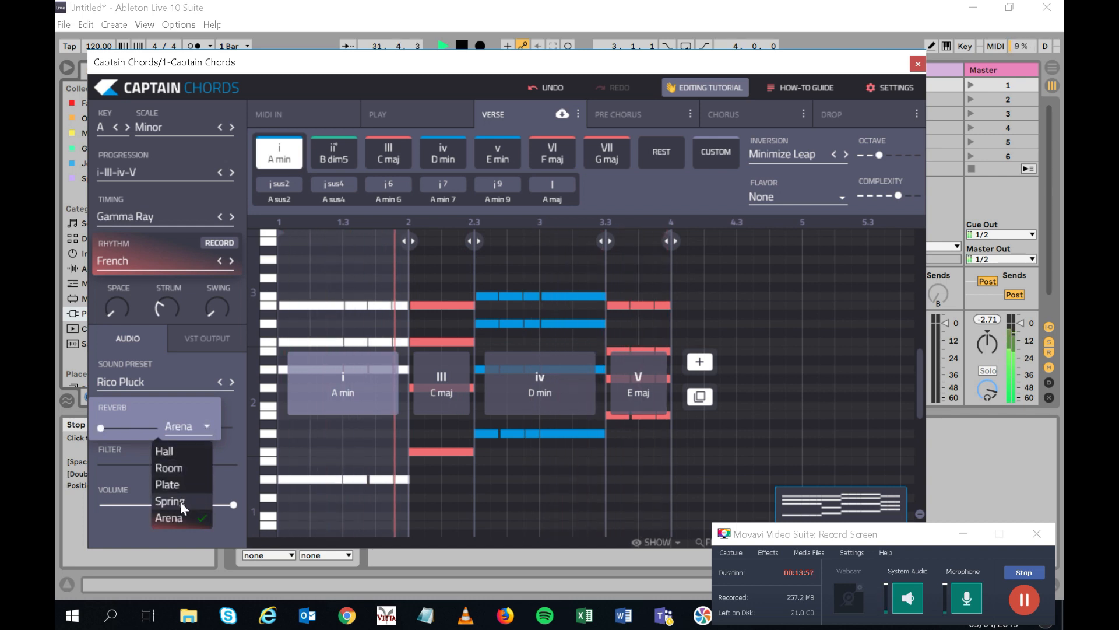
left_click(201, 427)
left_click(201, 426)
left_click(180, 484)
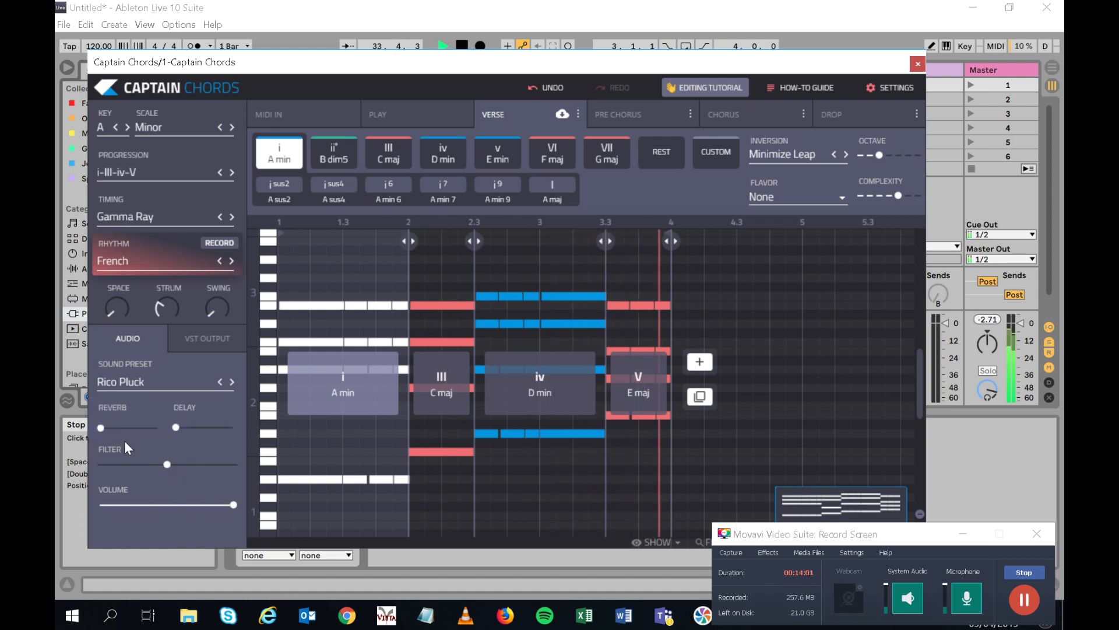
Step: Raise the reverb amount to about halfway, audition the Spring and Room reverb types, and reduce the amount somewhat
left_click_drag(104, 428, 131, 427)
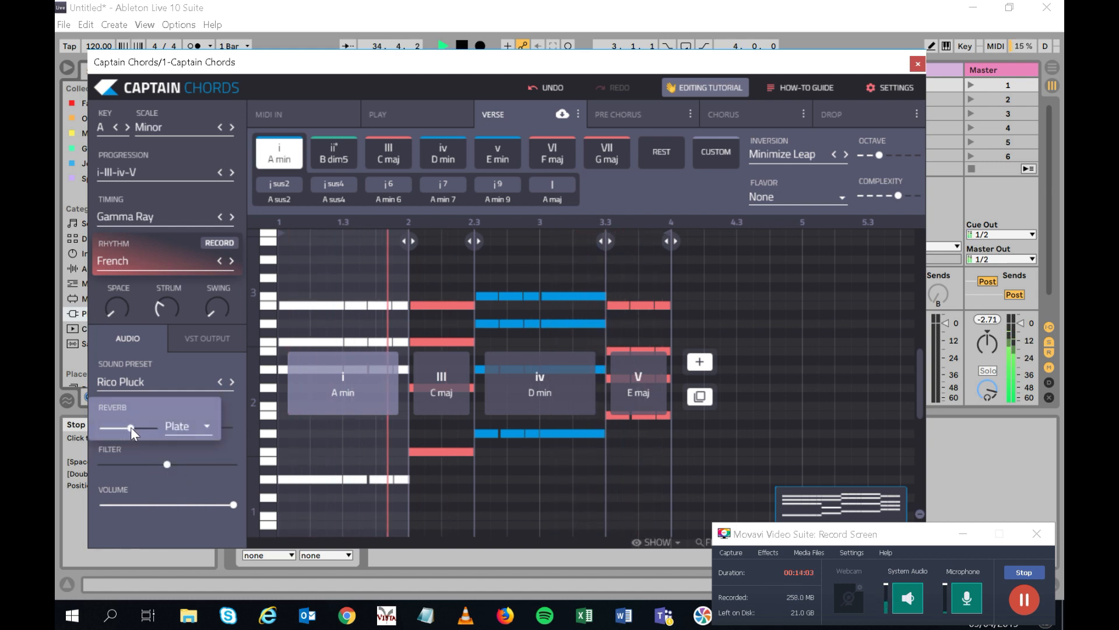
left_click(180, 428)
left_click(174, 502)
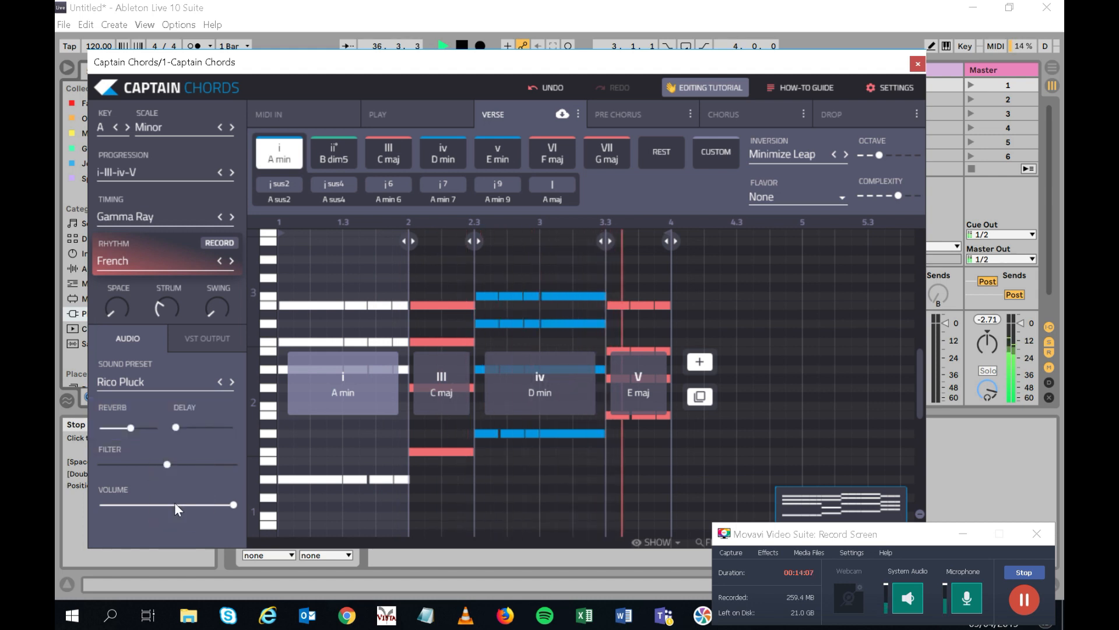
left_click(136, 426)
left_click(181, 426)
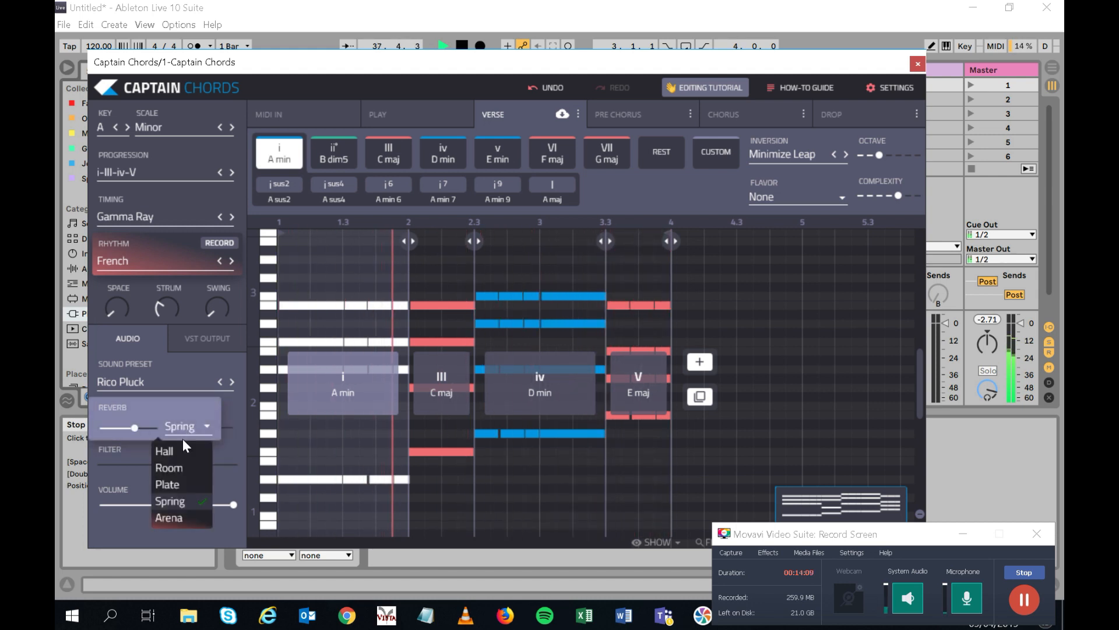
left_click(176, 472)
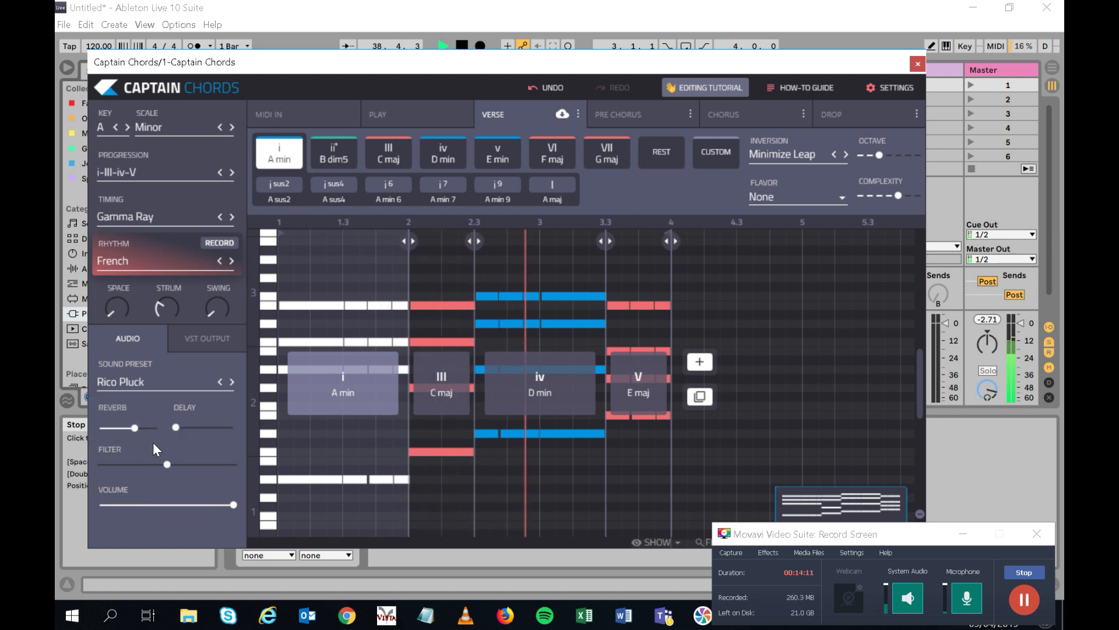
left_click(136, 429)
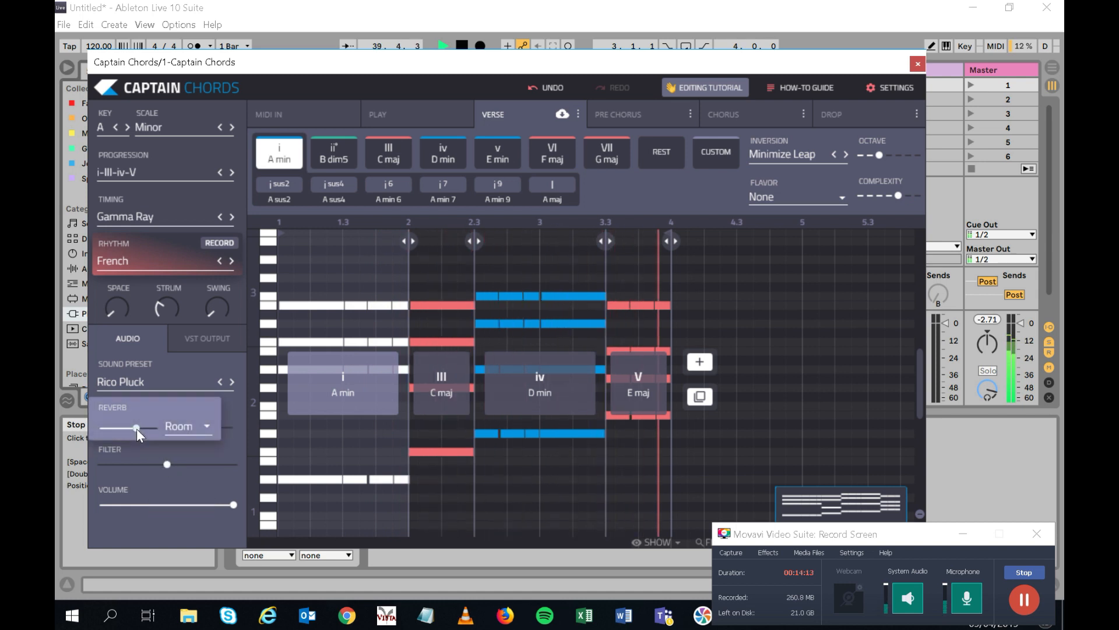
left_click_drag(136, 428, 118, 429)
Step: Set the reverb type to Hall and lower its amount to near the minimum
left_click(175, 426)
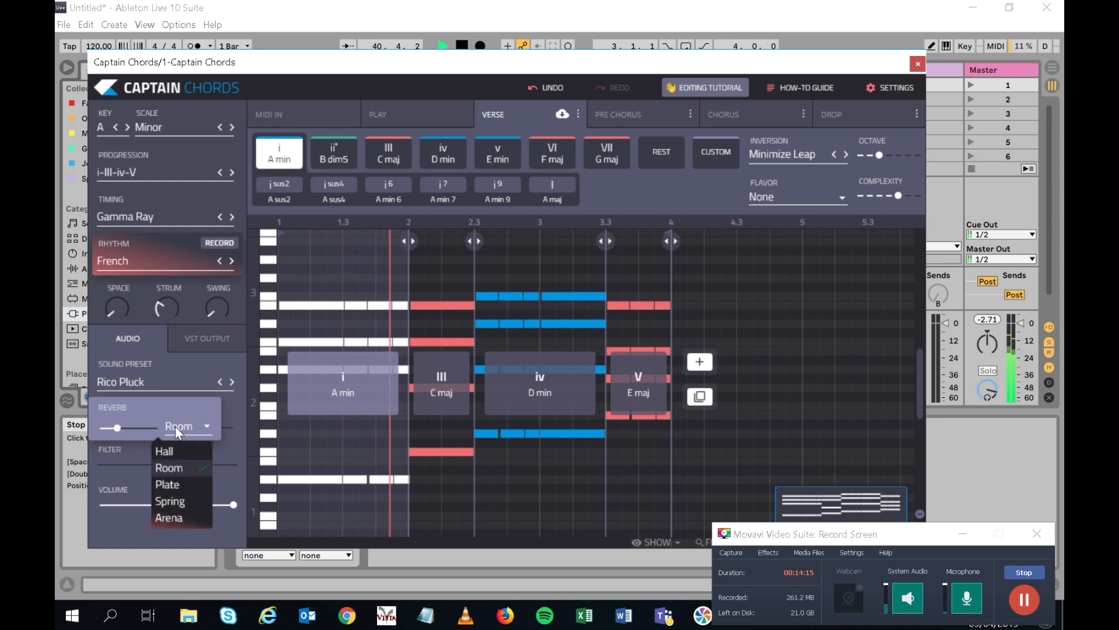
left_click(174, 446)
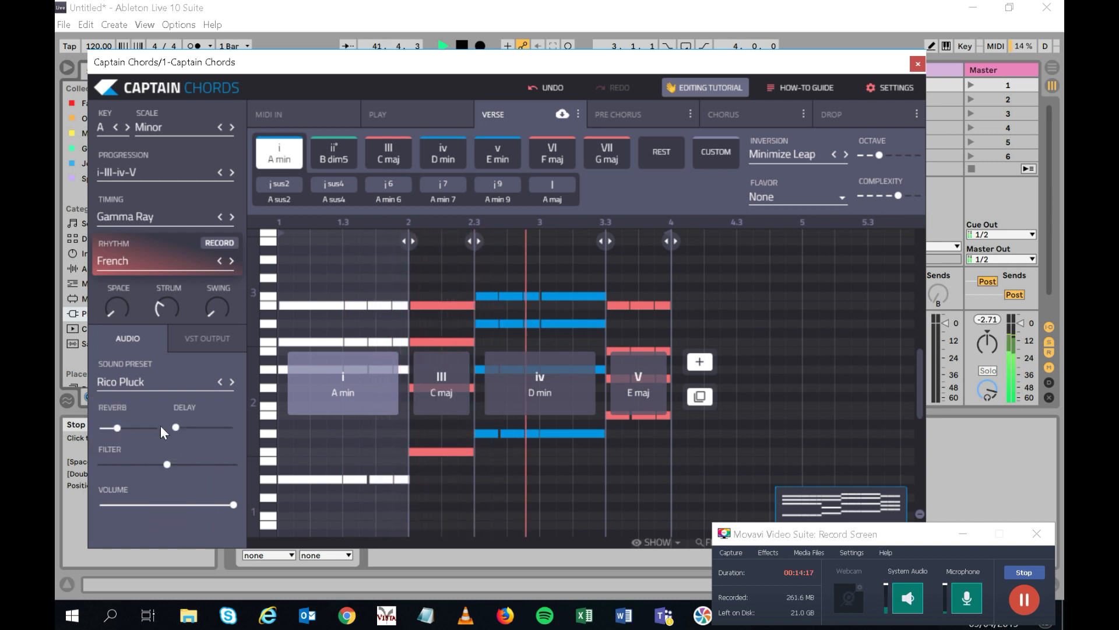
left_click_drag(118, 427, 108, 428)
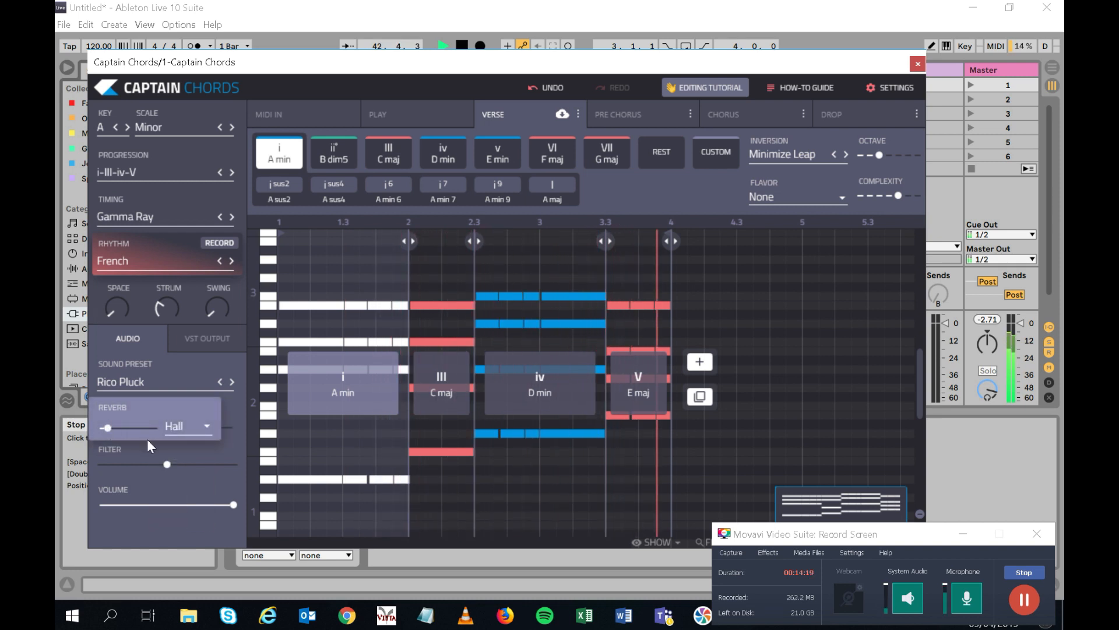
Step: Raise the delay amount to slightly above halfway and audition the 1/16 and 3/8 delay times
mouse_move(176, 425)
left_click_drag(176, 426, 200, 427)
left_click(270, 427)
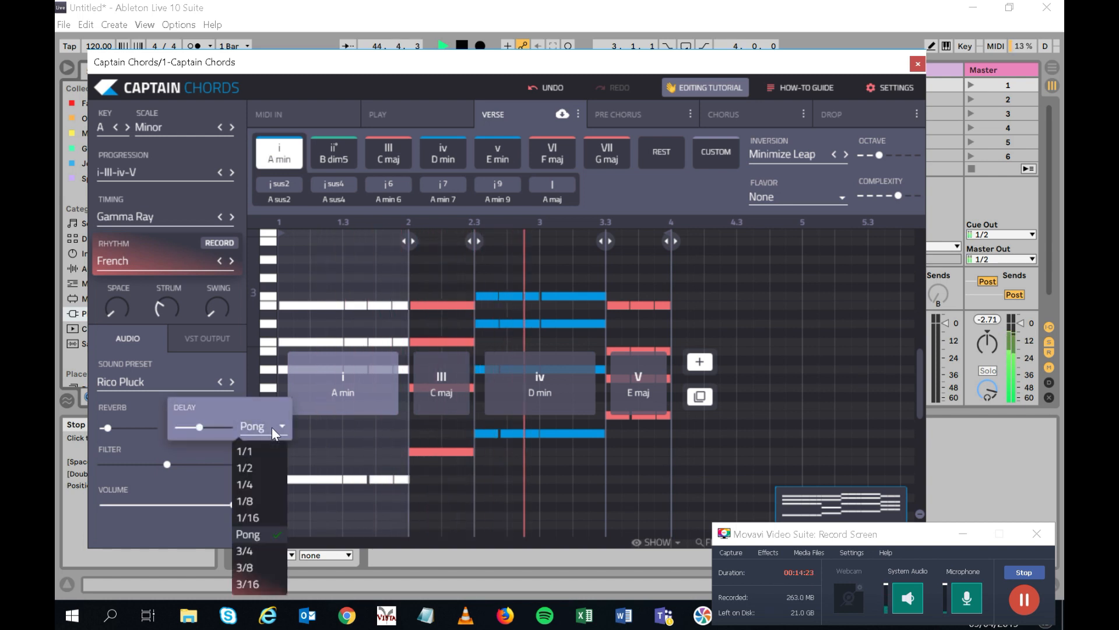
left_click(254, 522)
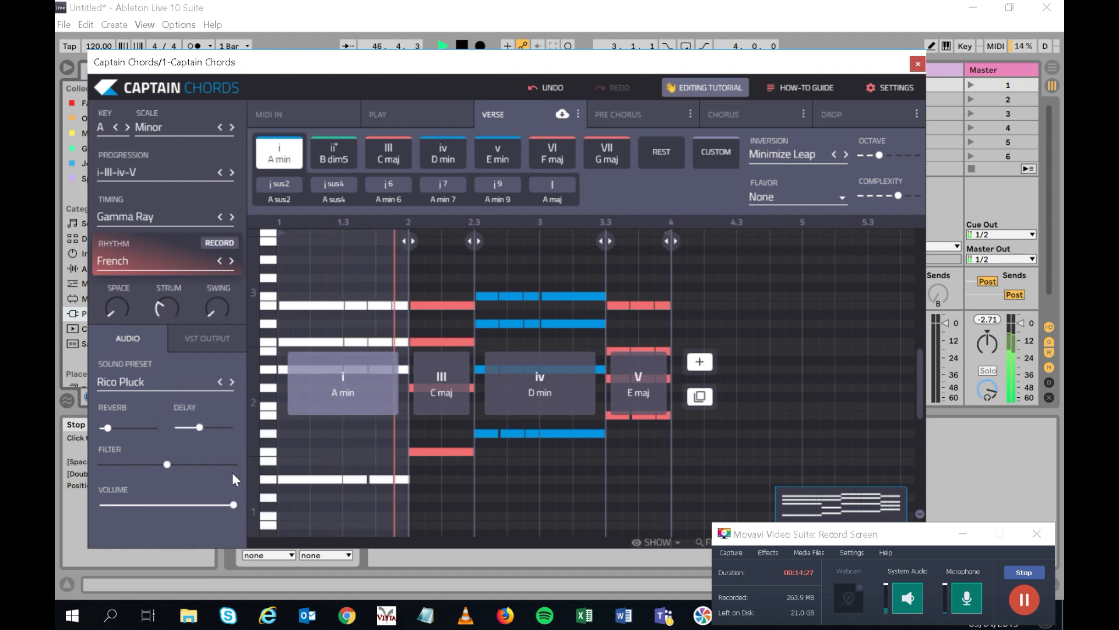
mouse_move(202, 428)
left_mouse_down()
mouse_move(183, 429)
mouse_move(211, 428)
left_mouse_up()
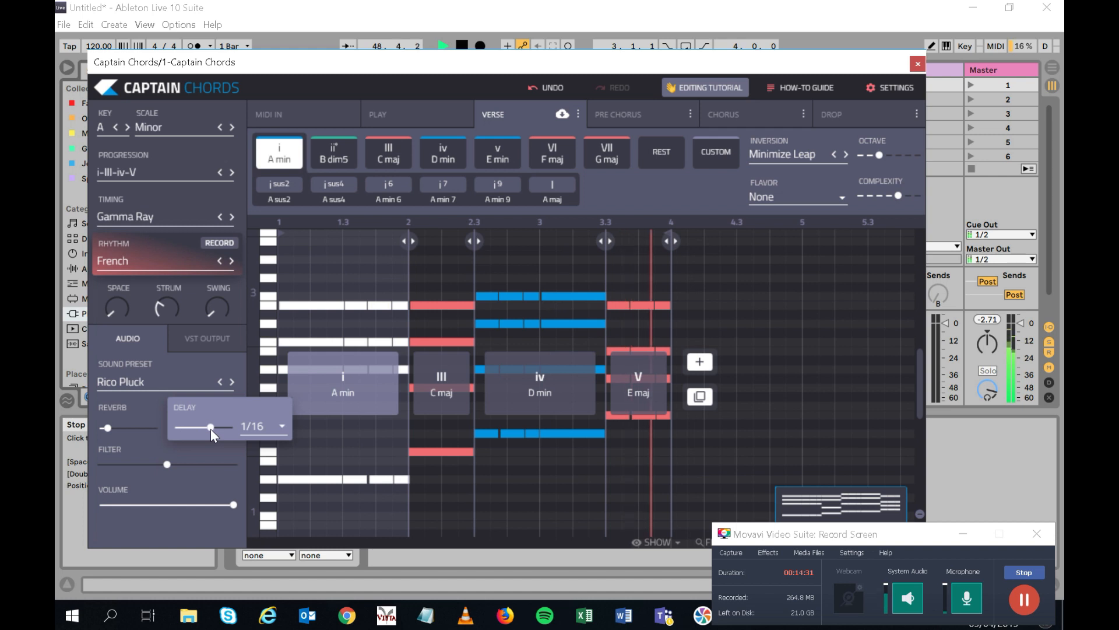
left_click(260, 426)
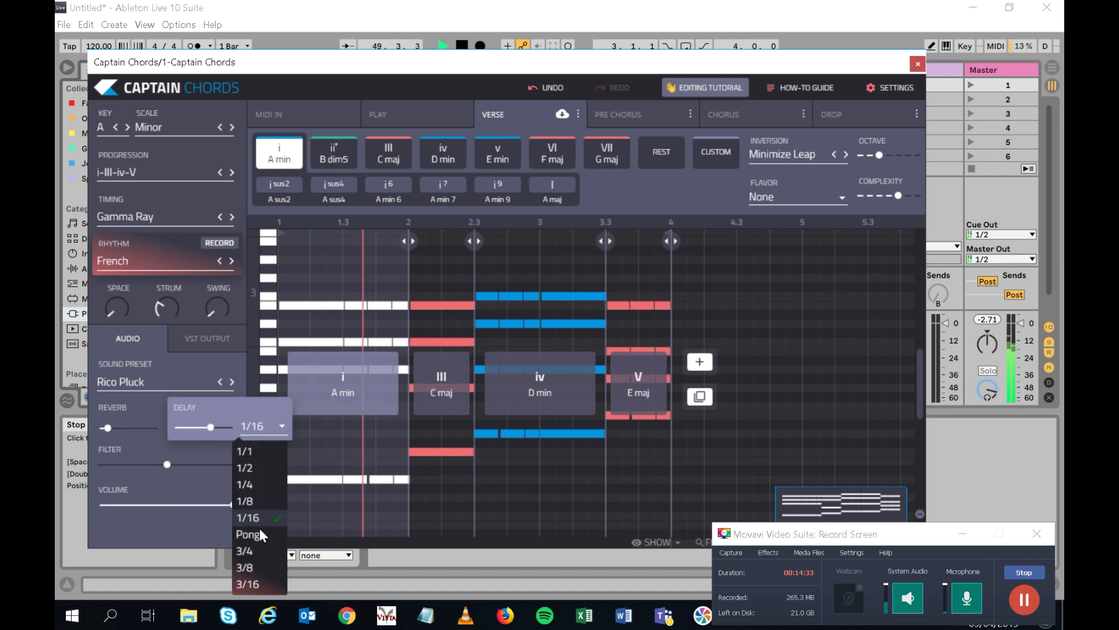
left_click(253, 567)
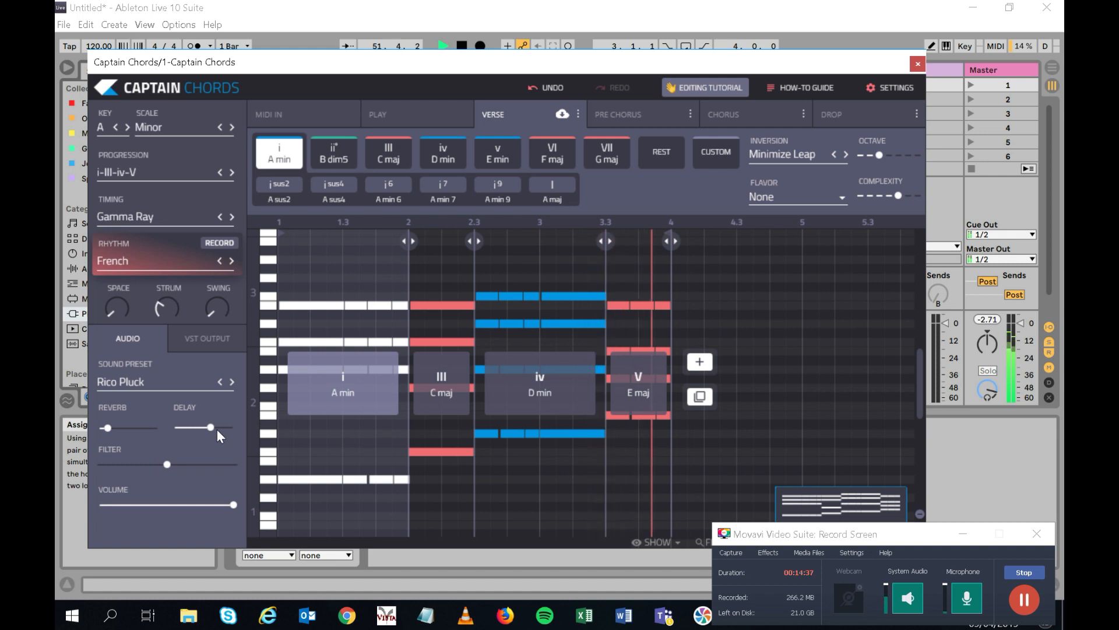
Step: Set the delay time to 1/8 and raise the filter slightly above its midpoint
mouse_move(212, 426)
left_click(251, 425)
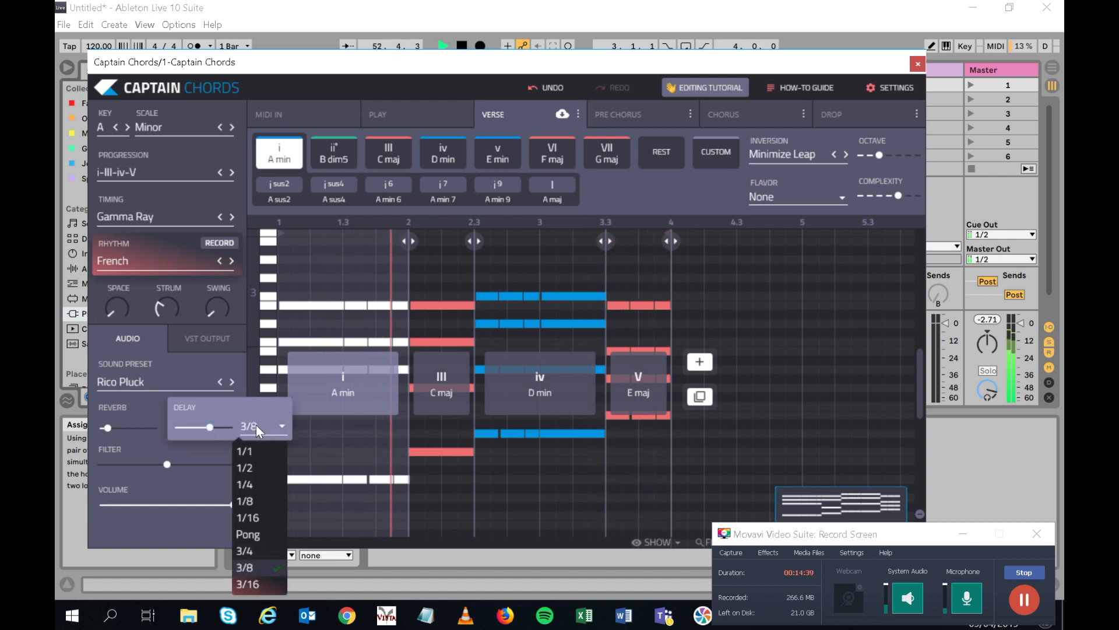
left_click(253, 495)
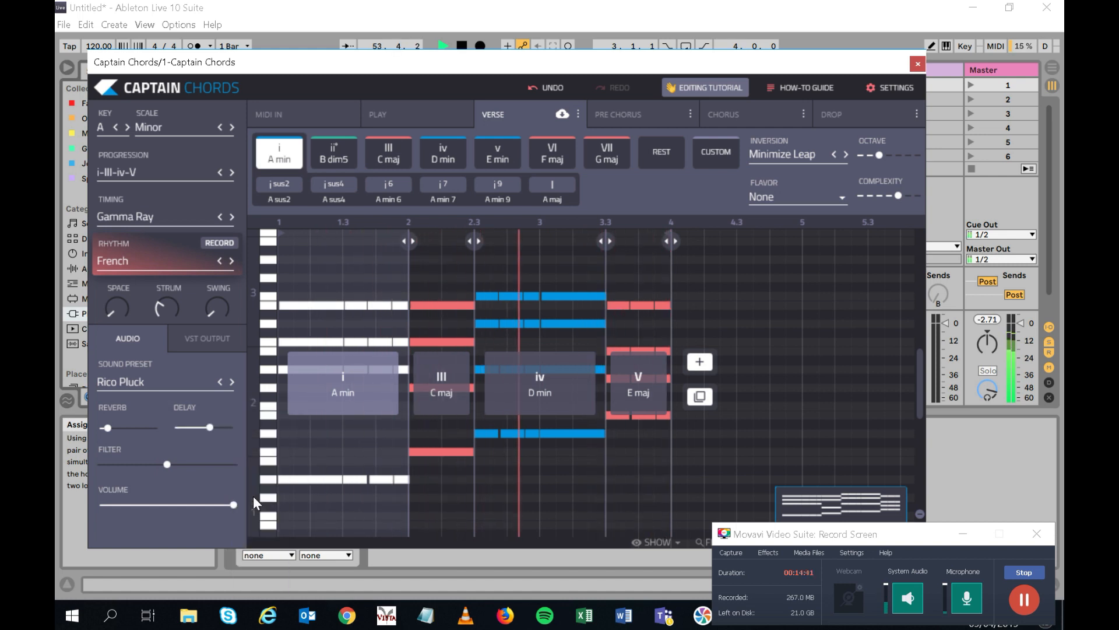
mouse_move(208, 423)
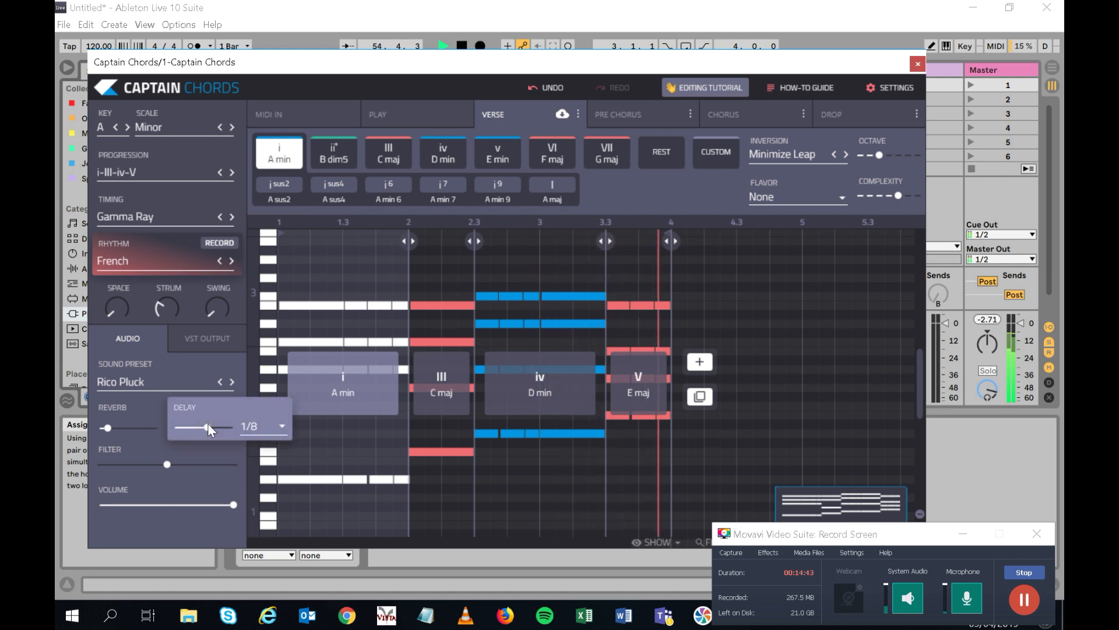
left_click(260, 426)
mouse_move(167, 465)
left_mouse_down()
mouse_move(204, 463)
mouse_move(96, 464)
mouse_move(180, 463)
left_mouse_up()
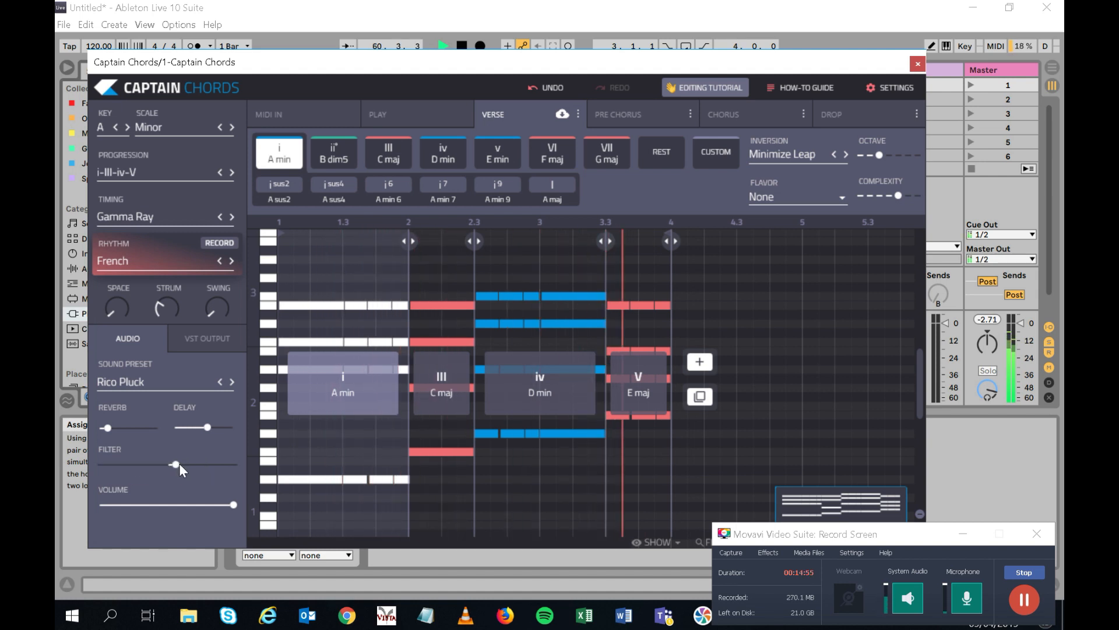
Step: Append two chords to the end of the verse progression and set the fifth chord to A min
left_click(710, 362)
left_click(835, 363)
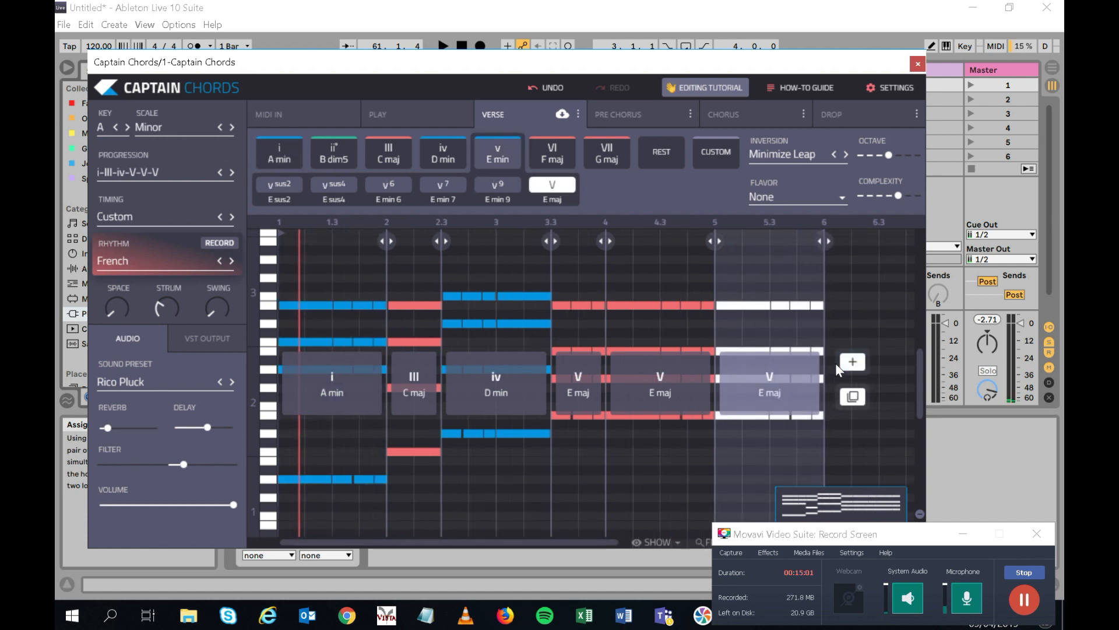
left_click(659, 270)
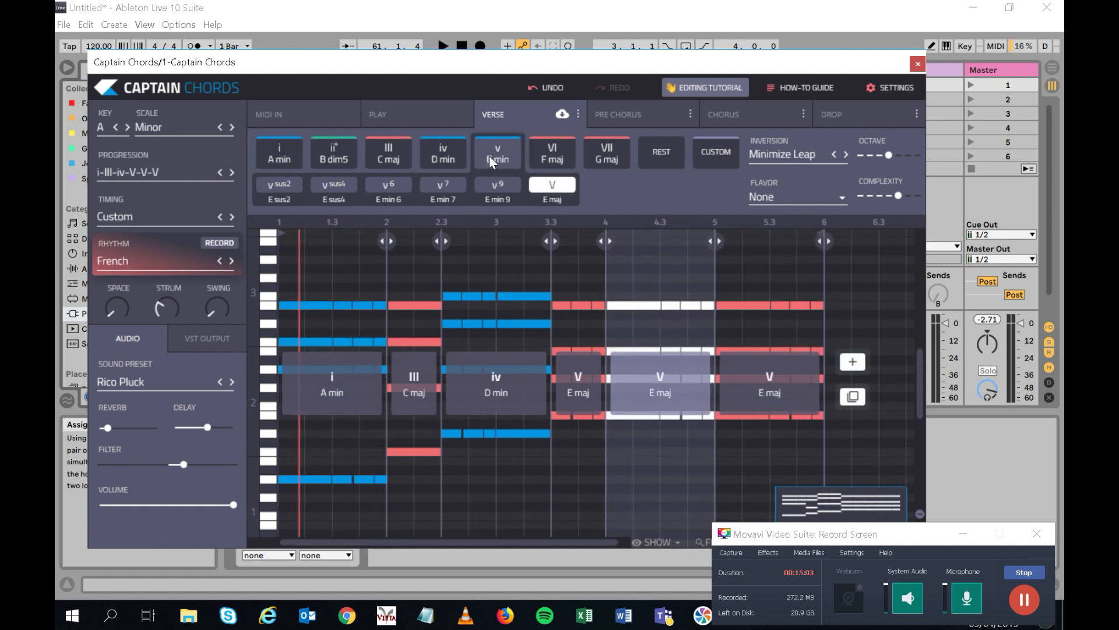
left_click(278, 158)
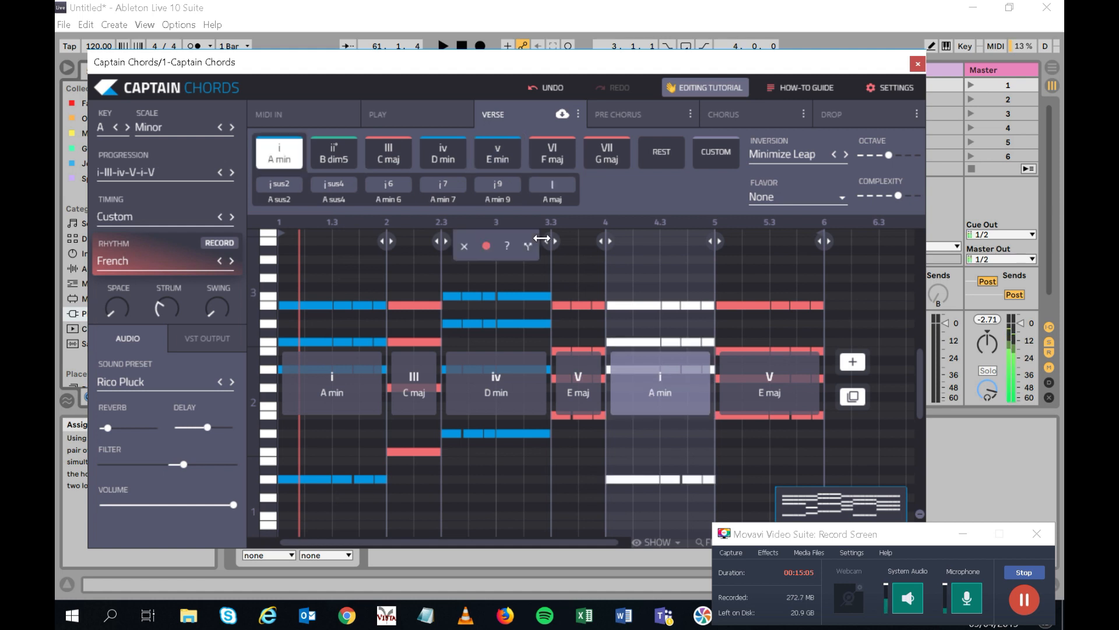
Step: Set the fourth chord to G maj and the sixth to B dim5, and play the six-chord progression
left_click(565, 263)
left_click(606, 153)
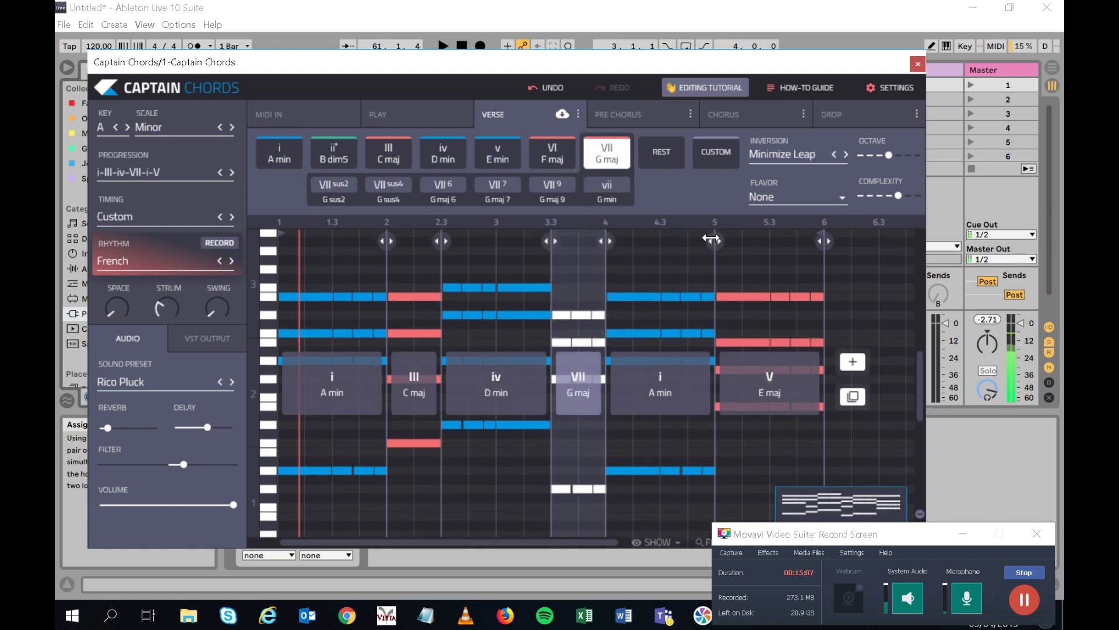
left_click(739, 281)
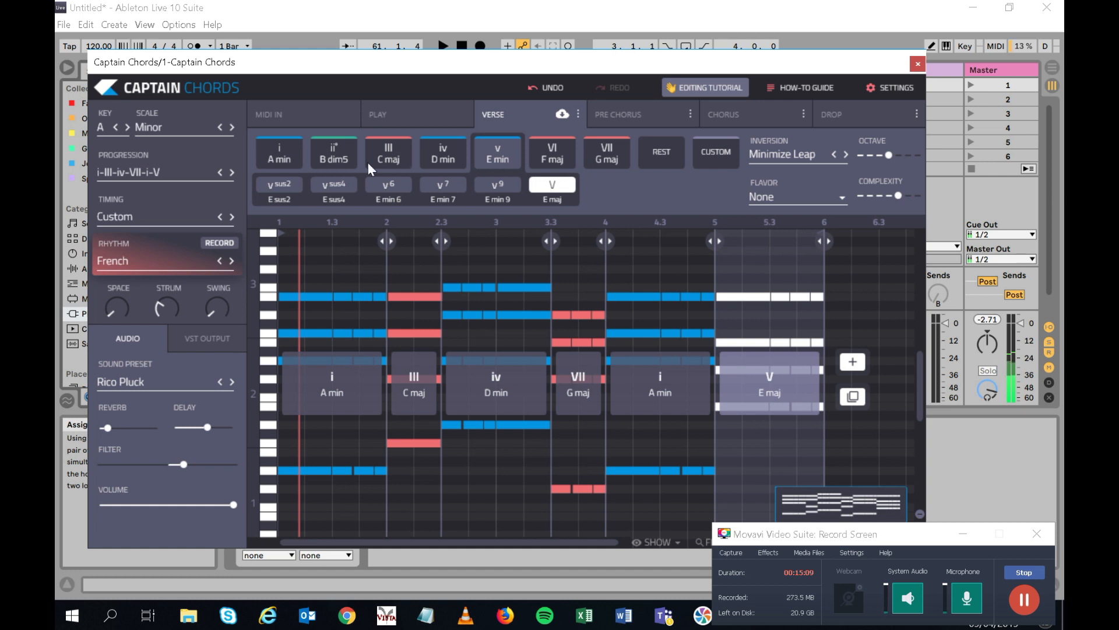
left_click(322, 165)
mouse_move(282, 306)
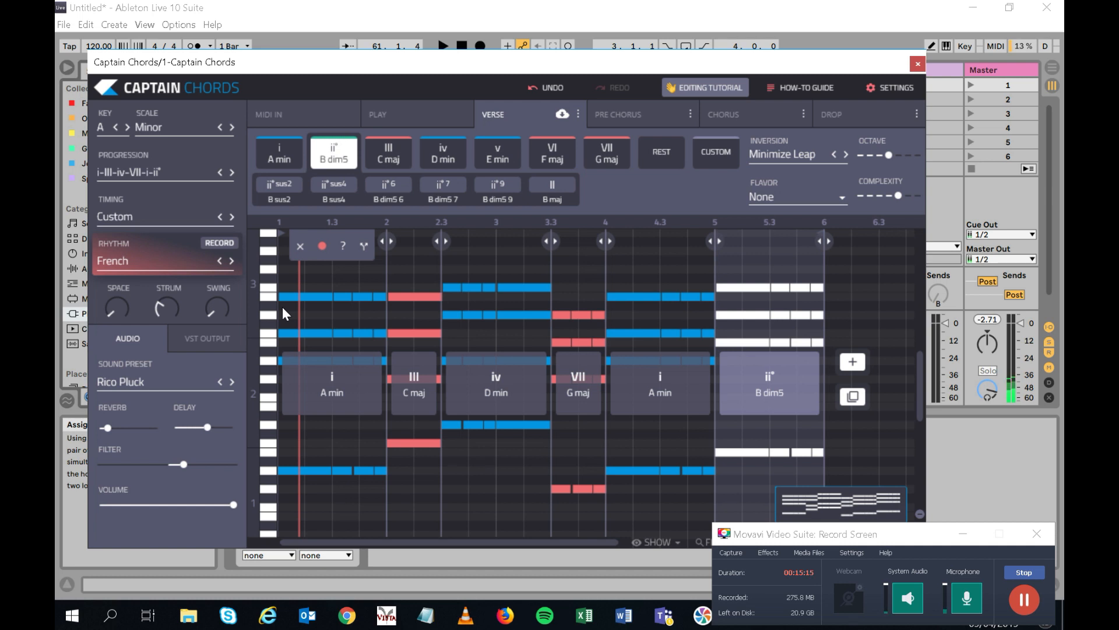
key("space")
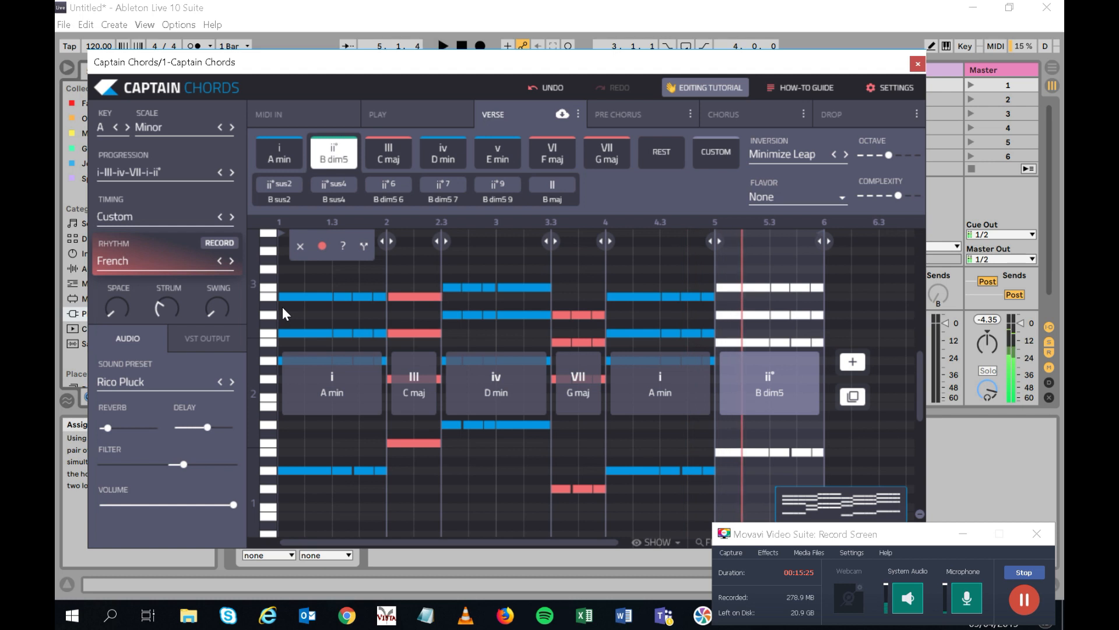
Step: Undo the added chords and chord changes back to the four-chord i-III-iv-V progression, and play it briefly
key("ctrl+z")
key("ctrl+z")
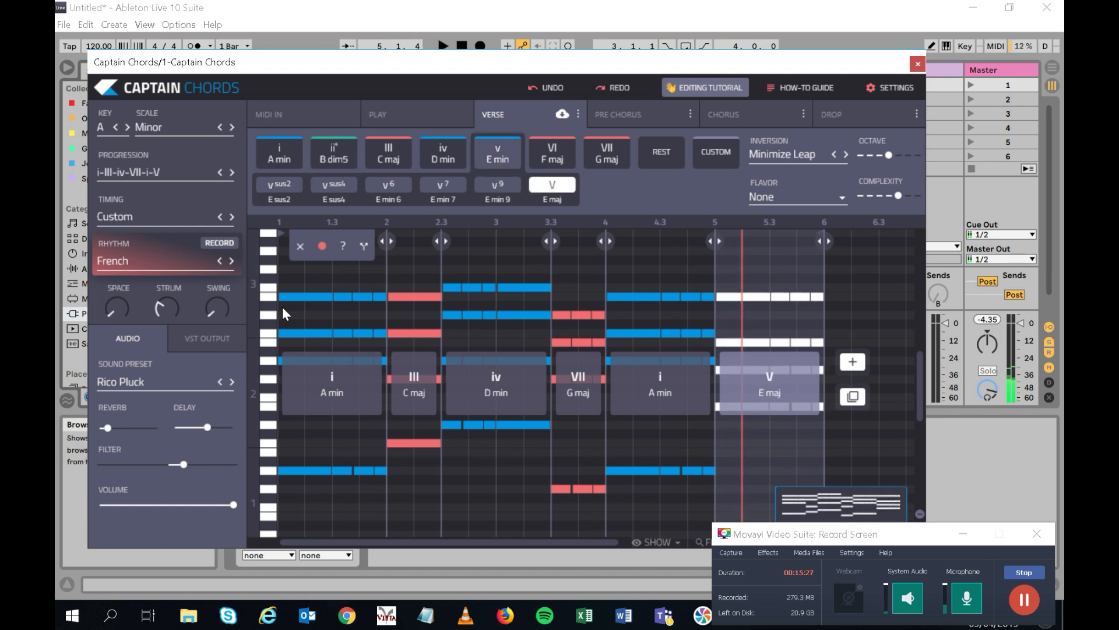
key("ctrl+z")
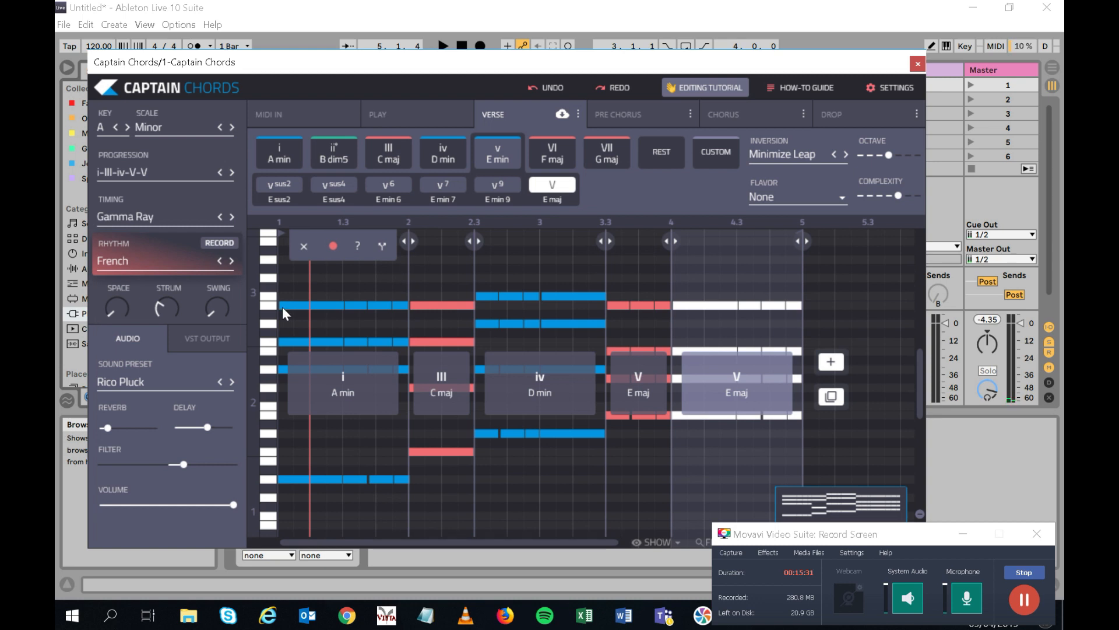
key("ctrl+z")
key("space")
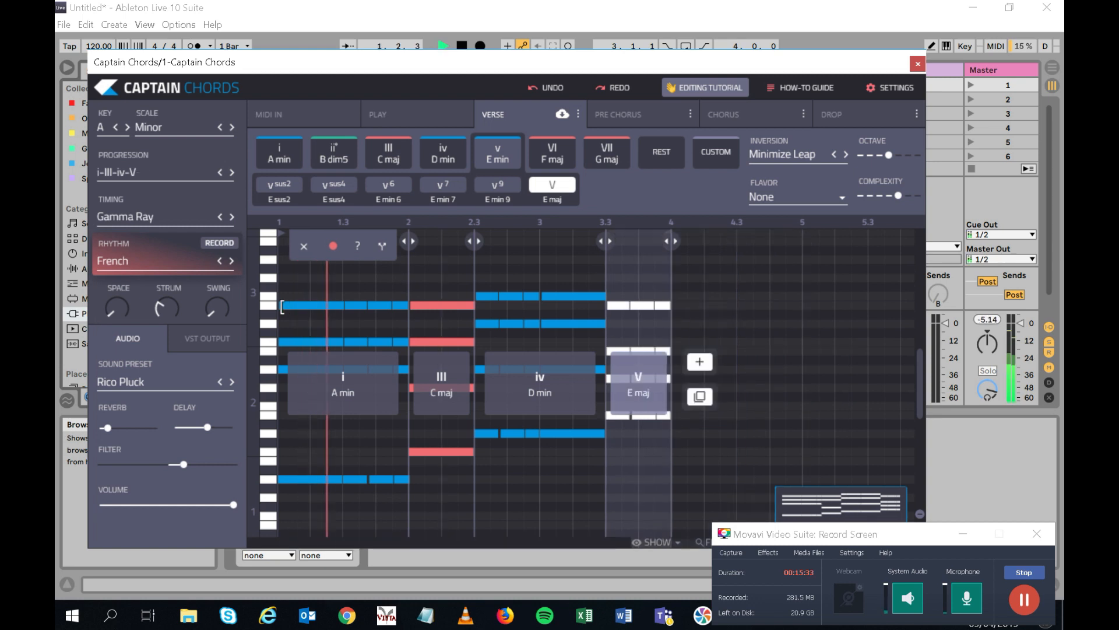
key("space")
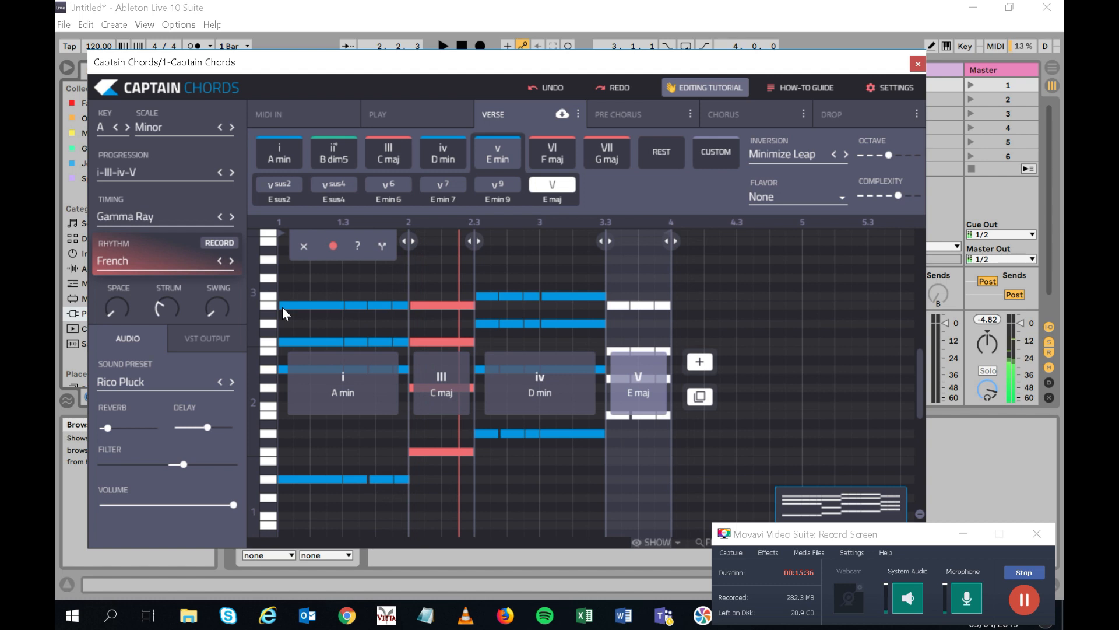
Step: Examine the chord info for the first chord, A min, including its intervals and applicable scales
left_click(324, 274)
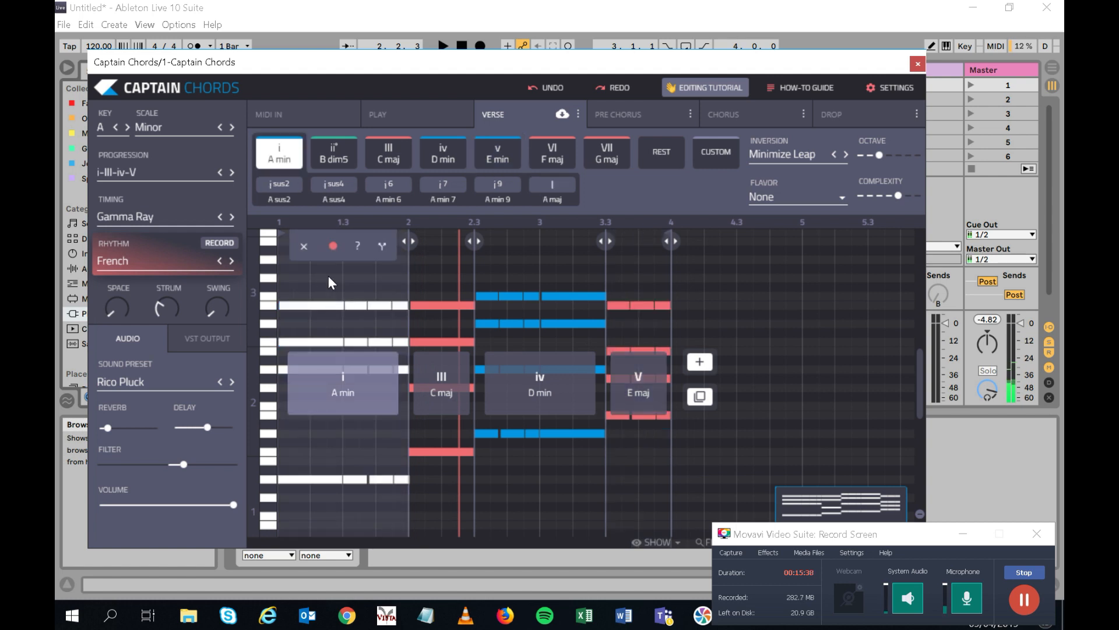
left_click(357, 246)
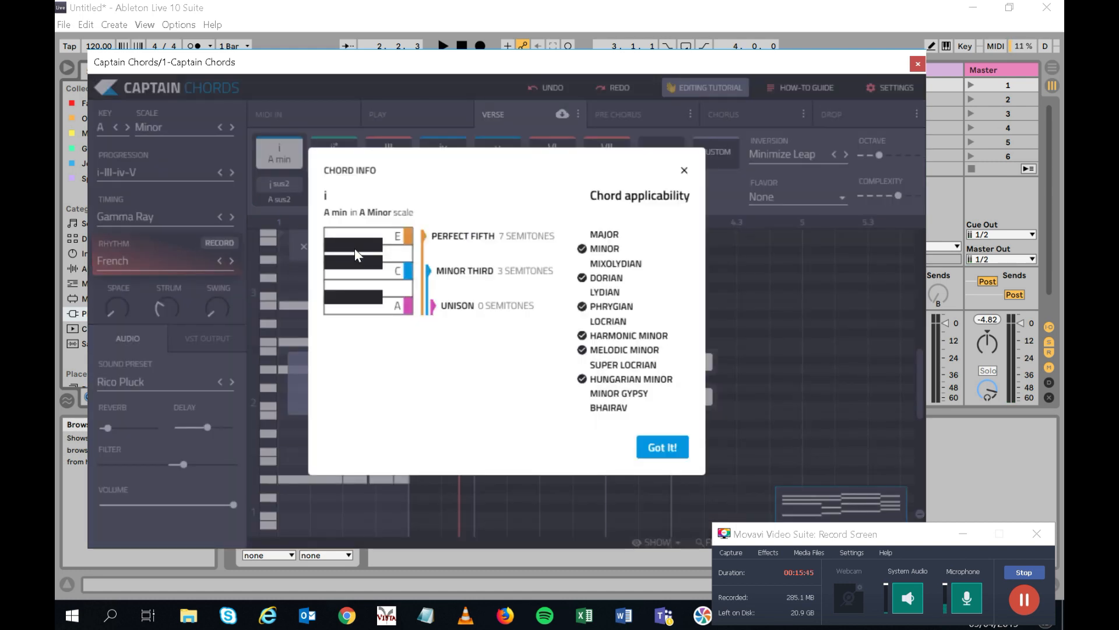
left_click(664, 446)
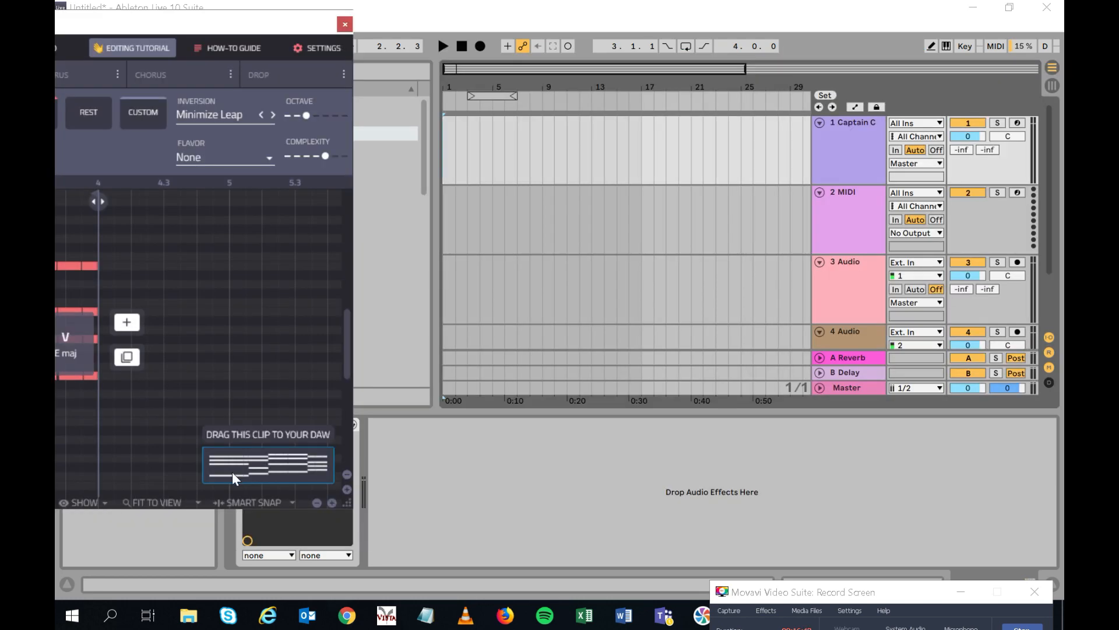
Step: Place the progression's MIDI clip at the start of the 2 MIDI track and move the plug-in window clear of the tracks
left_click_drag(232, 471, 446, 232)
left_click_drag(317, 20, 681, 407)
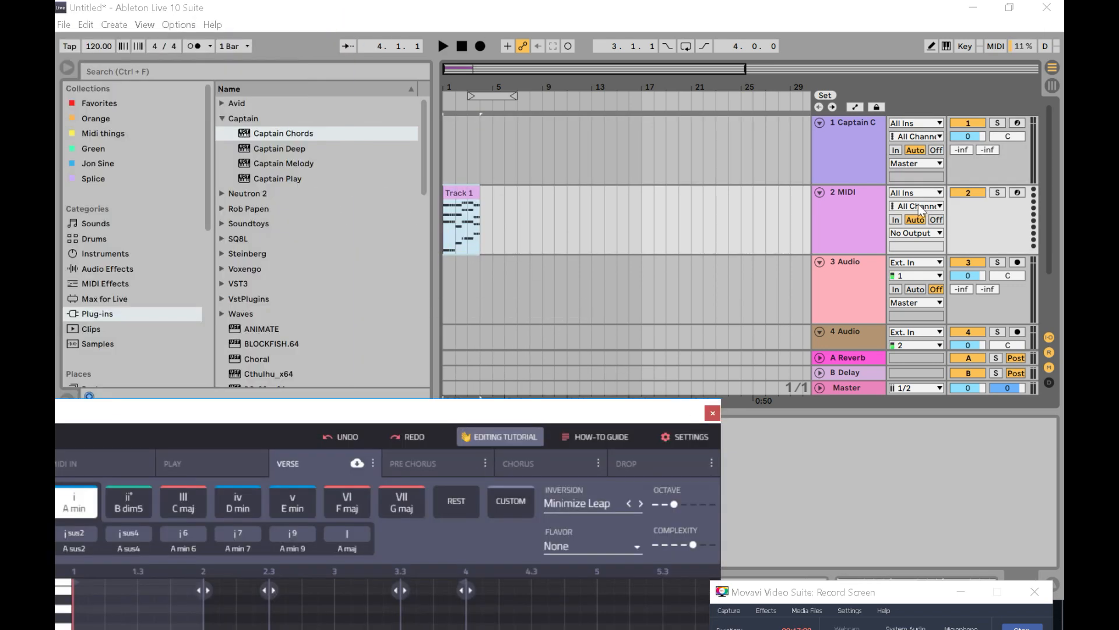
Step: Load the Kontakt 5 instrument plug-in onto the 2 MIDI track
left_click(861, 222)
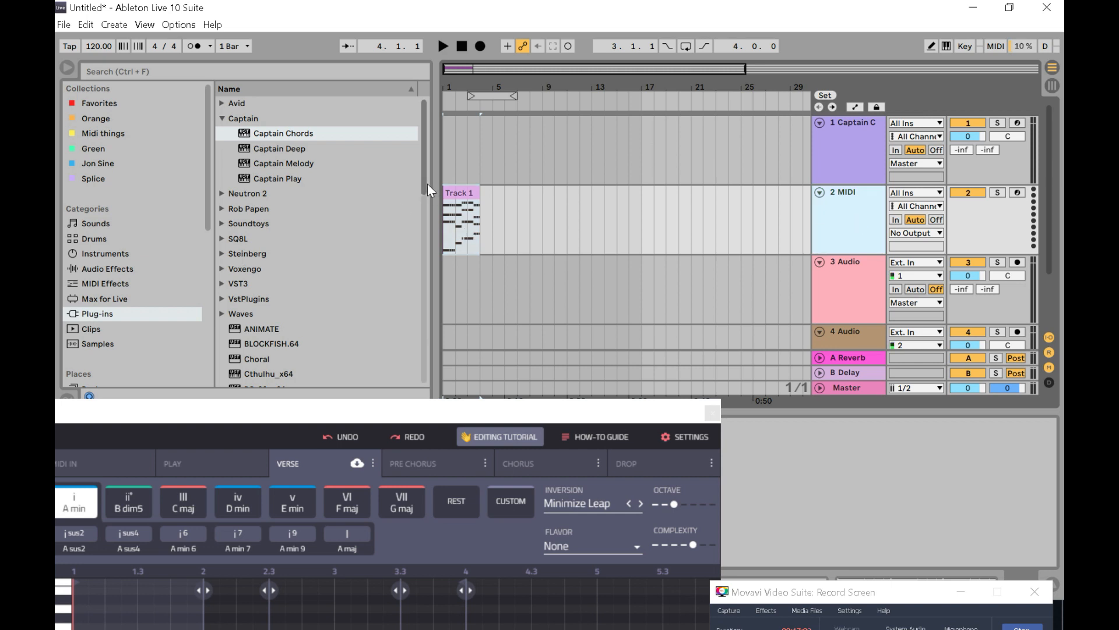
left_click_drag(427, 183, 420, 289)
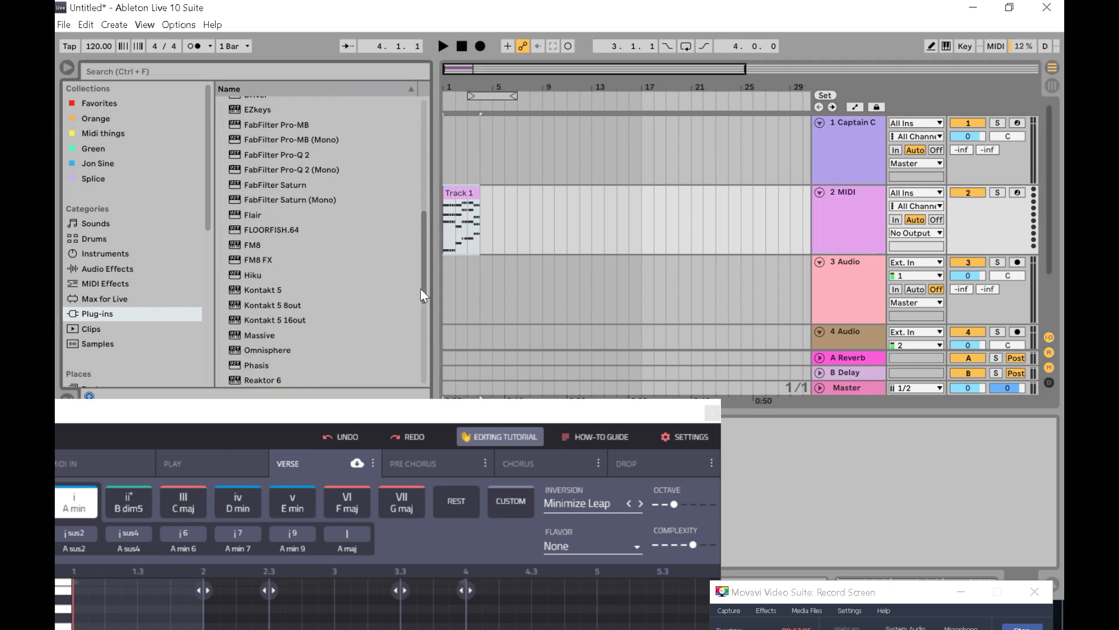
scroll(302, 280, "down", 3)
left_click(253, 250)
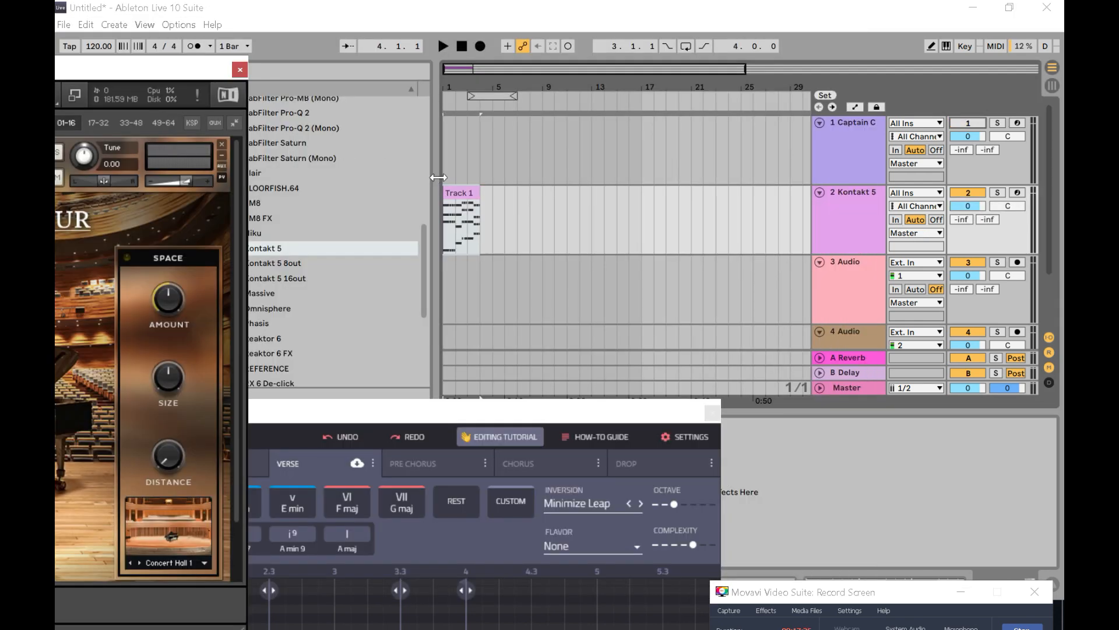
Step: Loop the clip on the Kontakt 5 track, shift The Grandeur's tone color toward soft, and switch its lid setting
left_click(456, 190)
key("space")
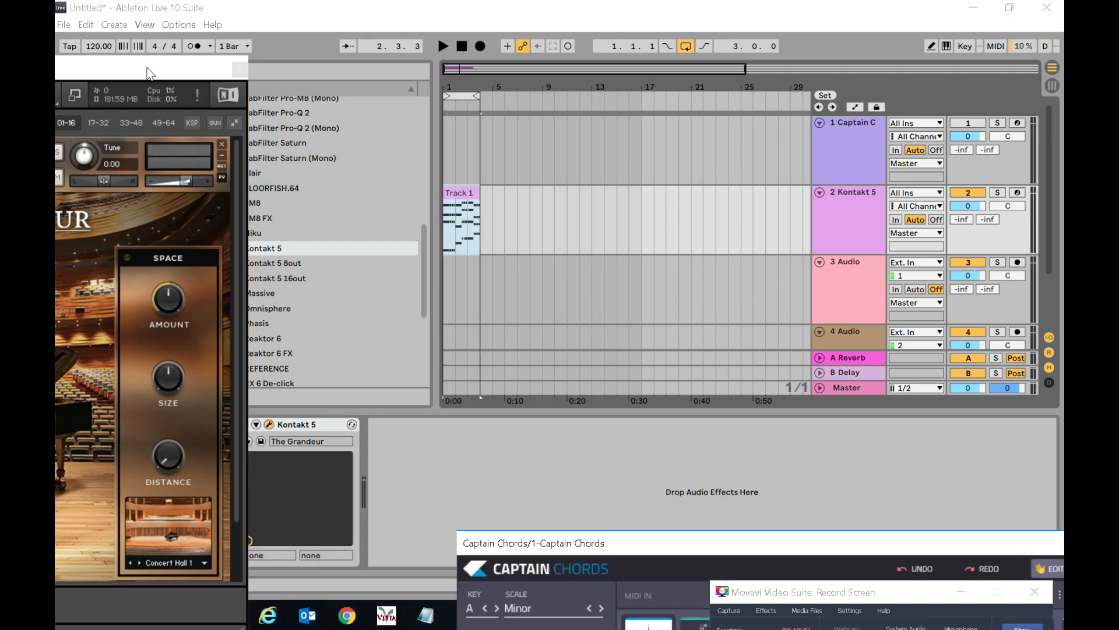
left_click_drag(150, 73, 834, 27)
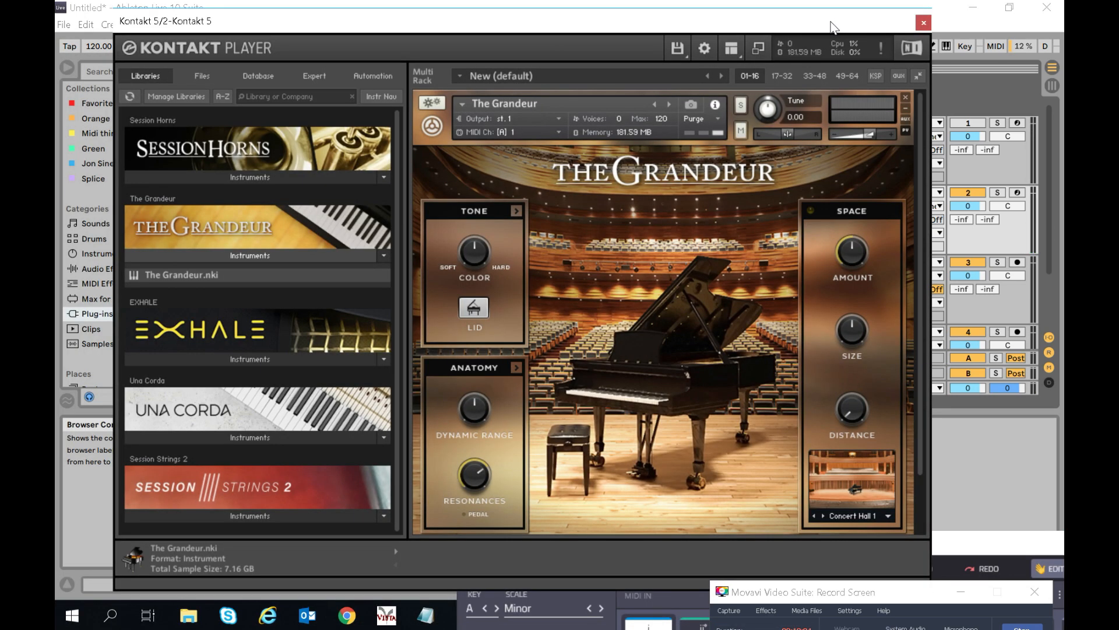
mouse_move(478, 259)
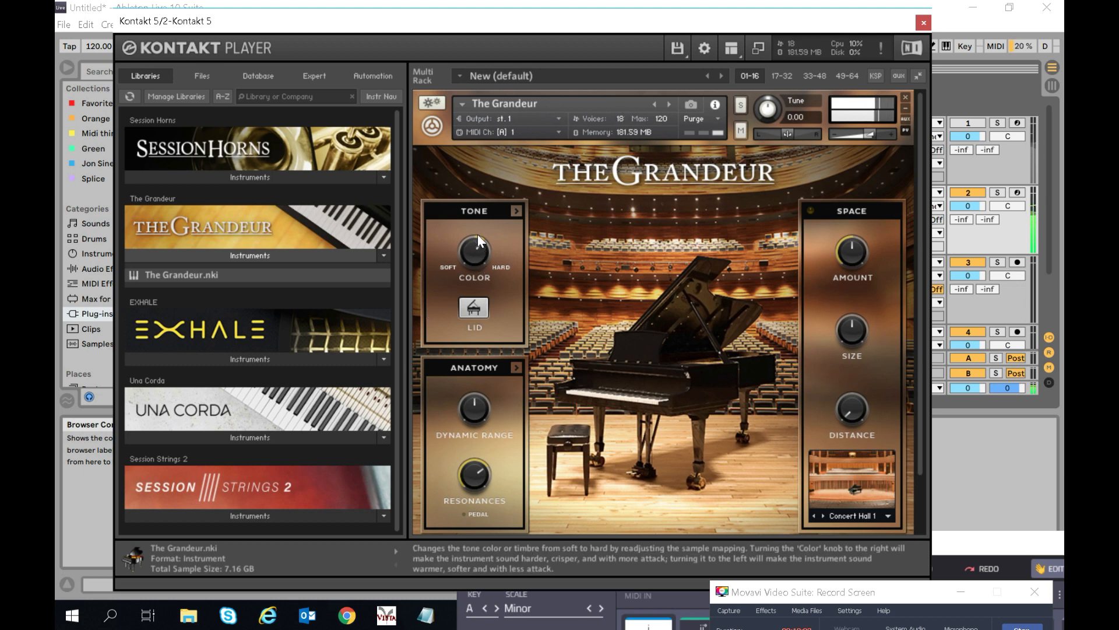
left_click_drag(478, 228, 452, 298)
left_click(474, 307)
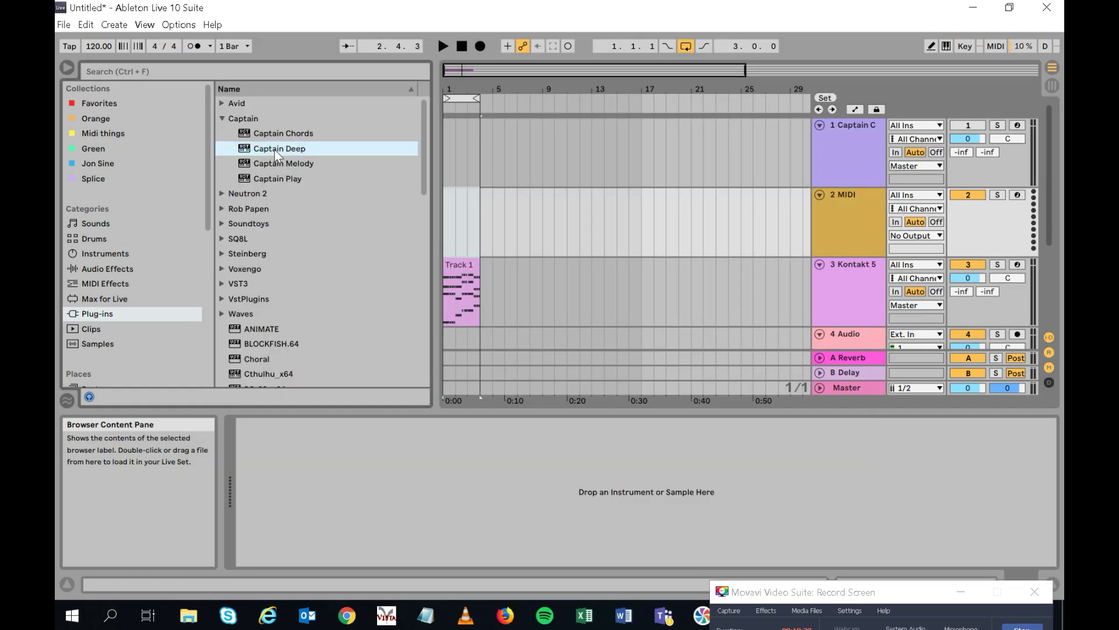
Step: Load Captain Deep onto the 2 MIDI track, connect it to Captain Chords, and play the verse bassline
left_click_drag(481, 190, 536, 218)
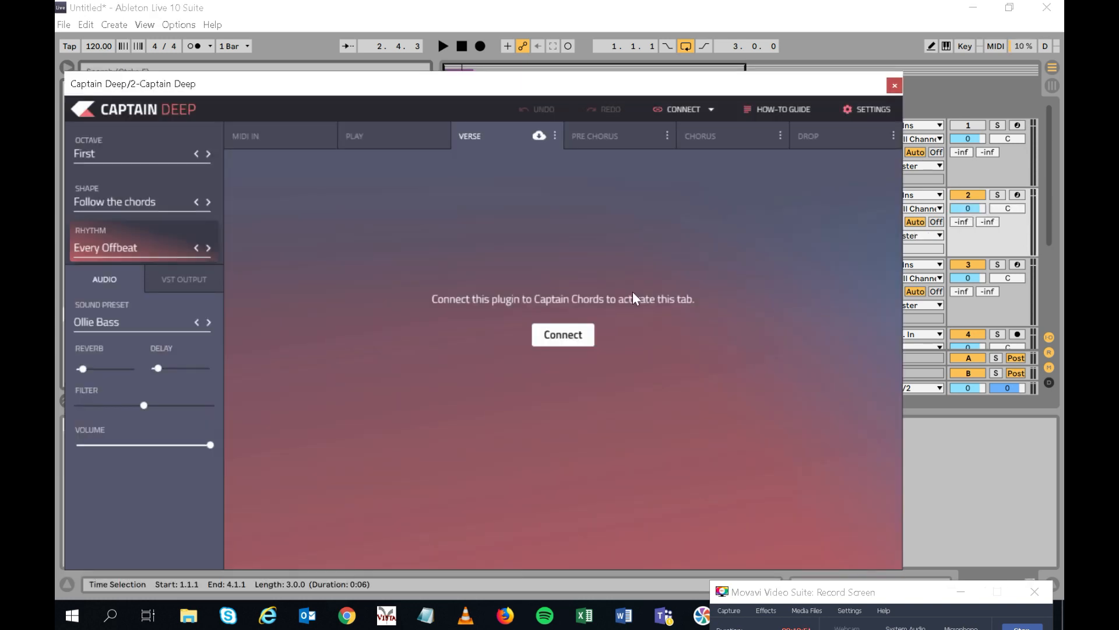
left_click(565, 334)
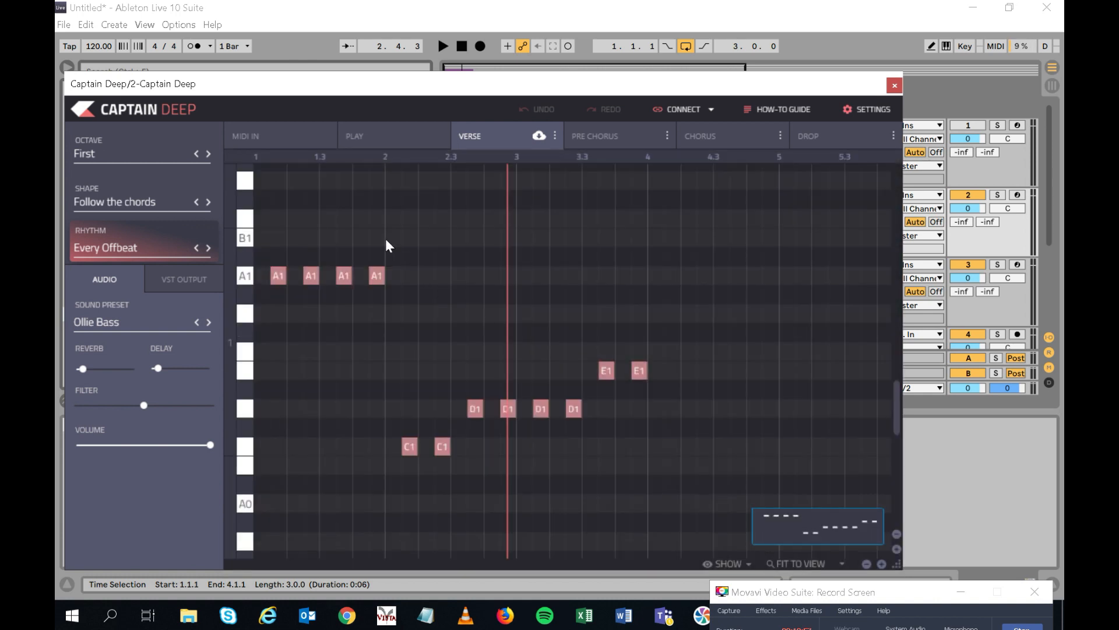
key("space")
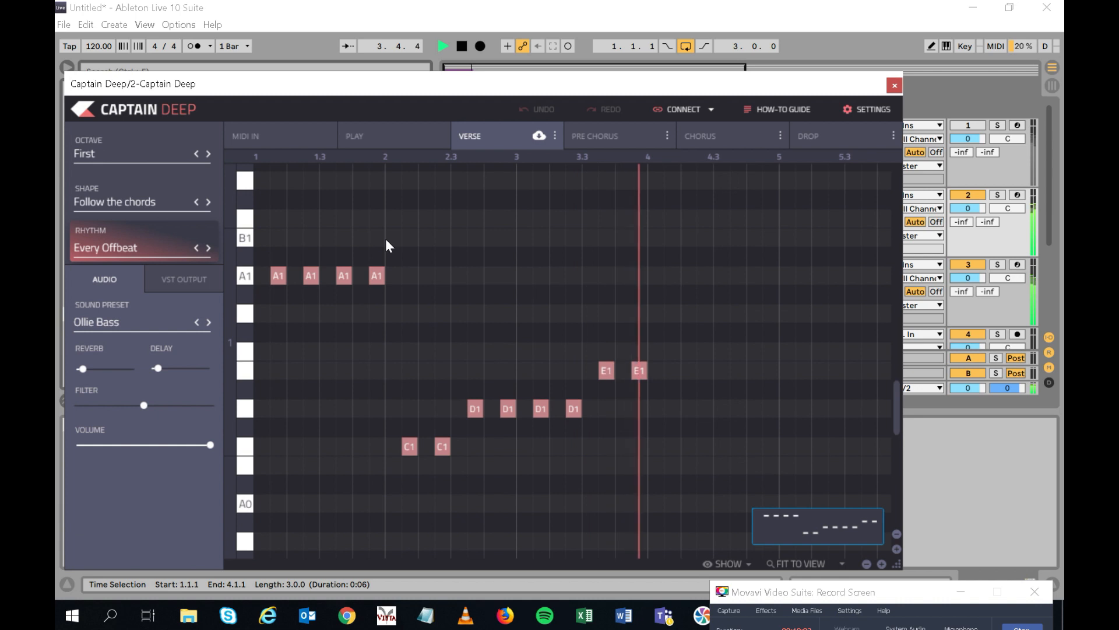
key("space")
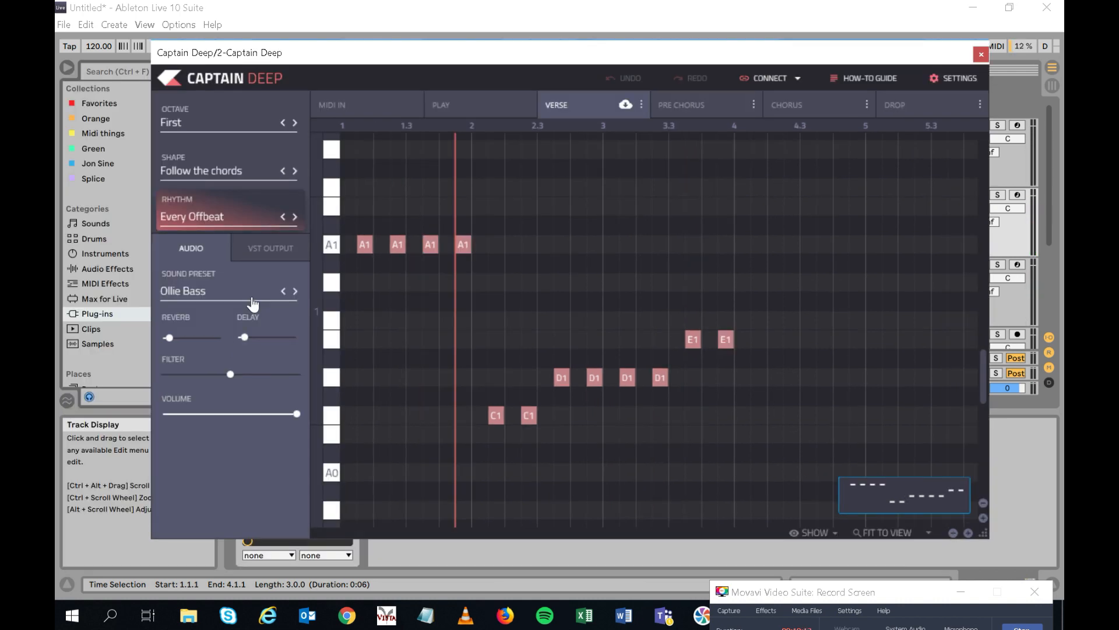
Step: Audition the basic bass rhythm patterns On Every Beat, On Chord Change, On Every Measure, 1/8 Notes and Every Offbeat
left_click(217, 219)
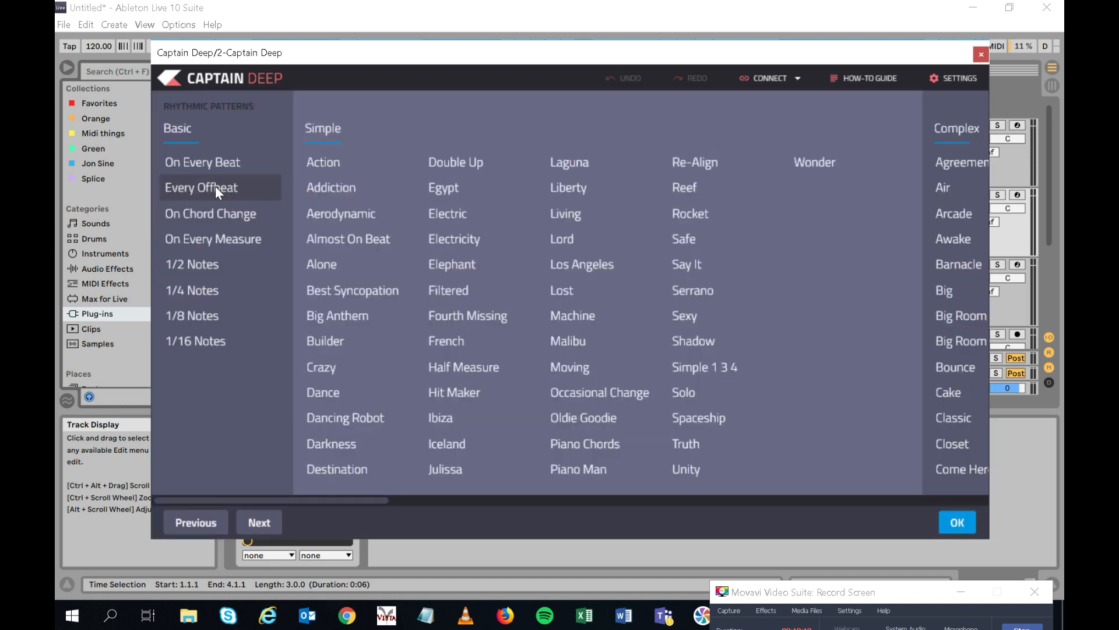
left_click(215, 187)
left_click(214, 163)
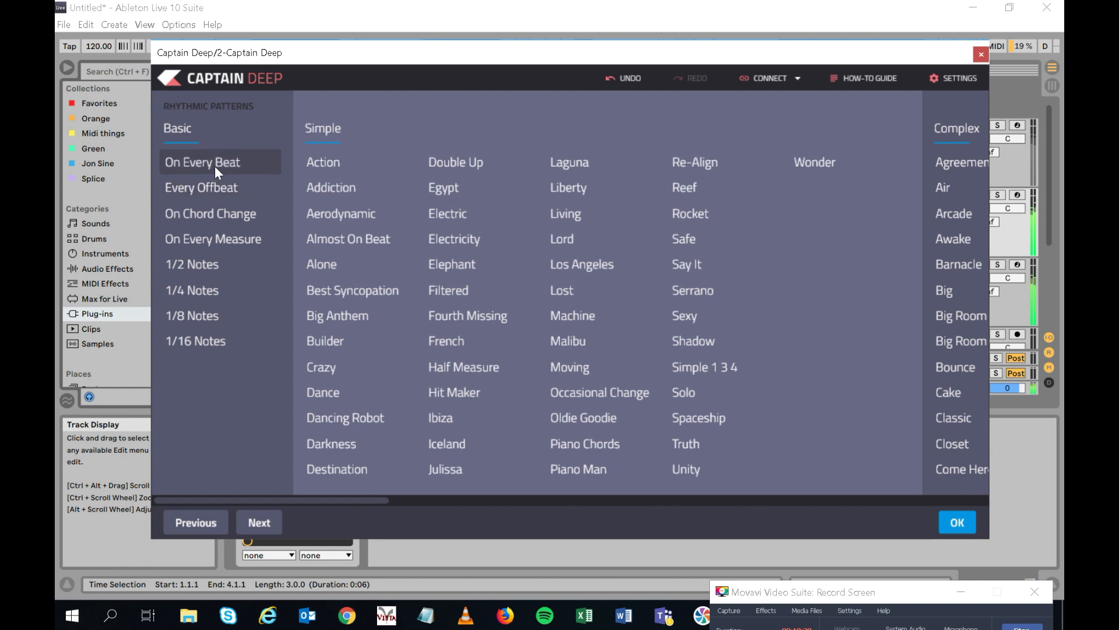
left_click(204, 212)
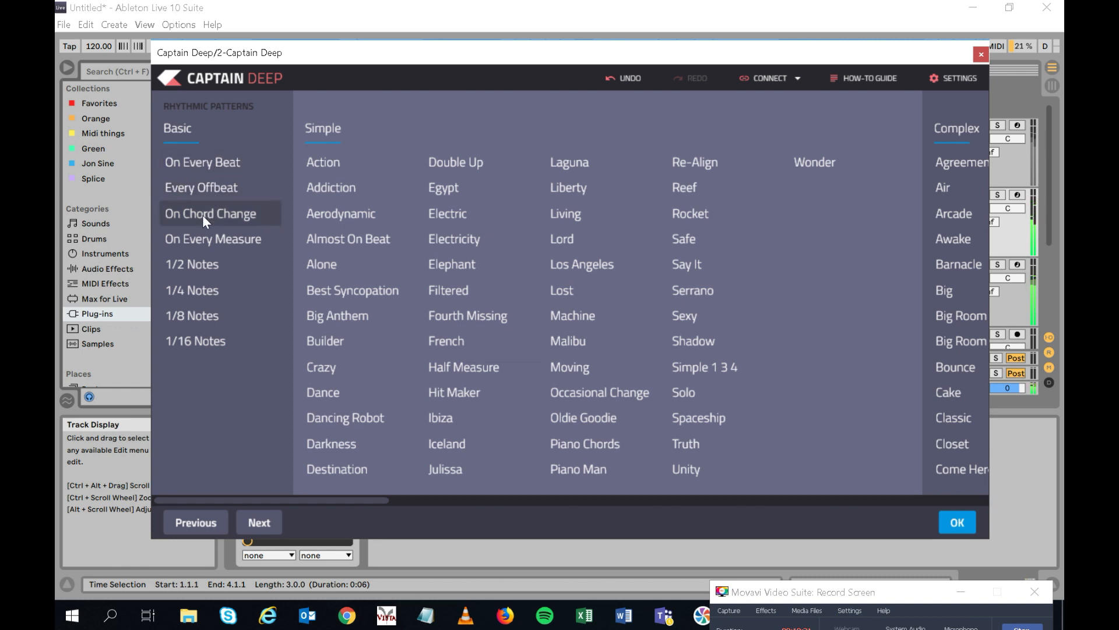
left_click(194, 233)
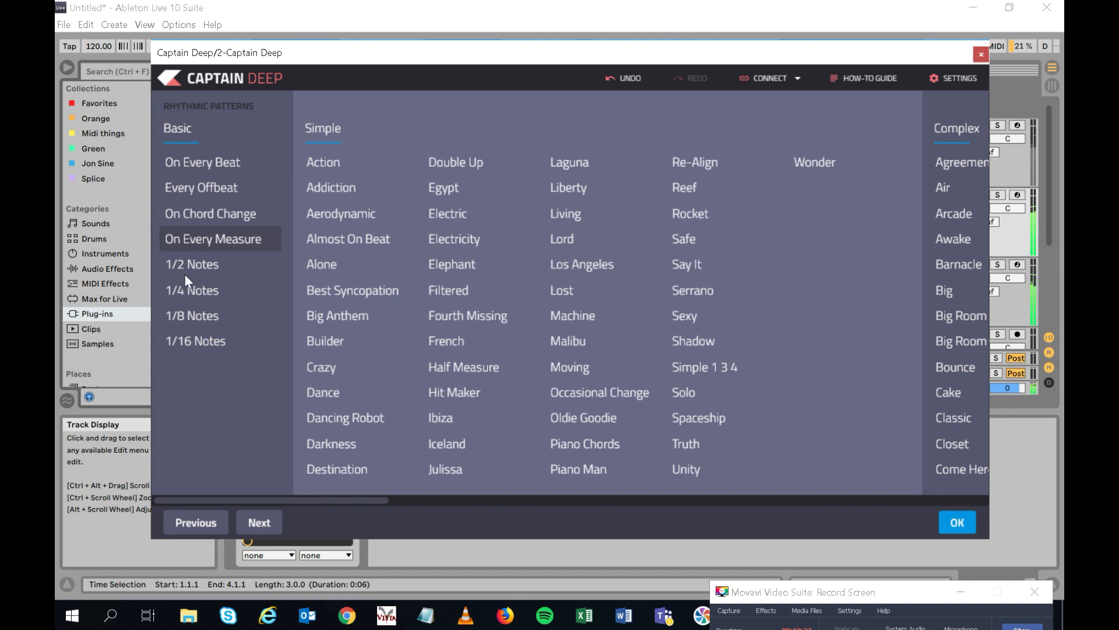
left_click(183, 313)
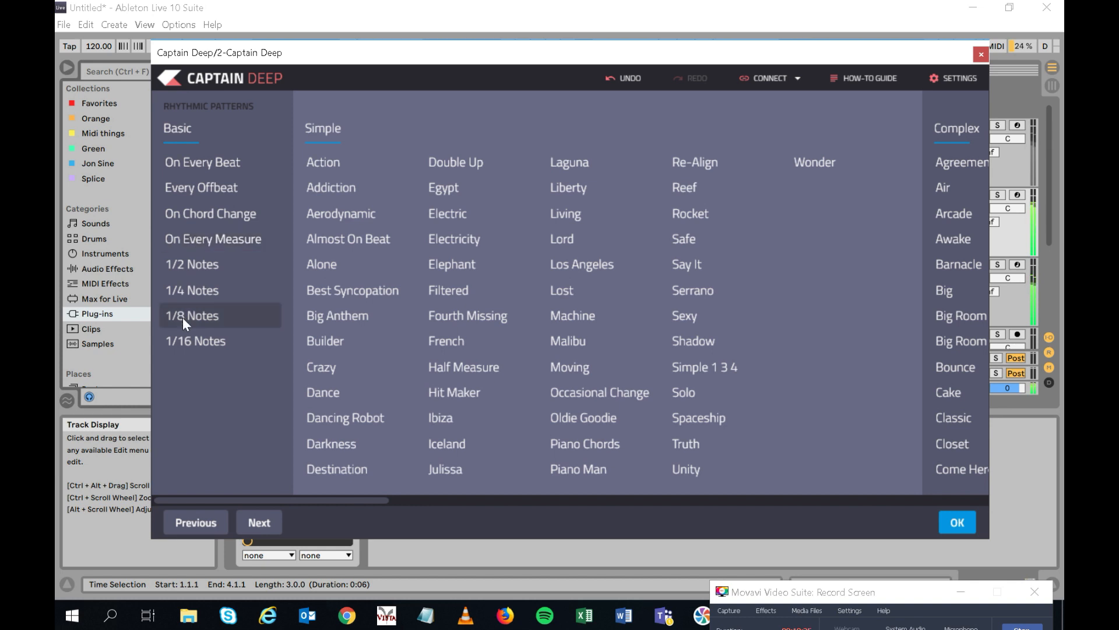
left_click(227, 187)
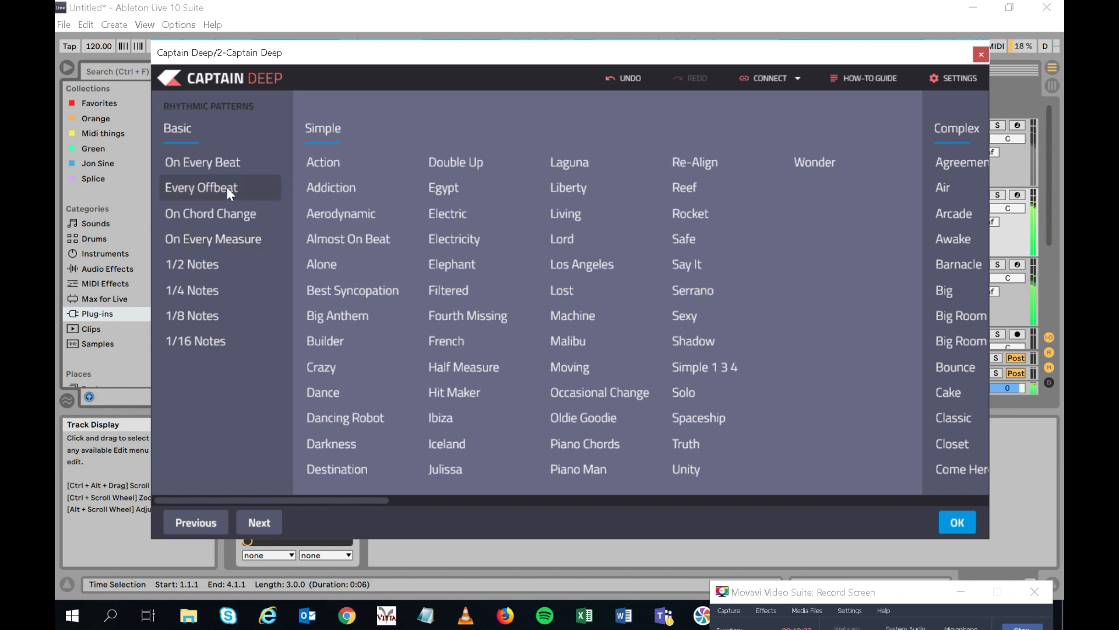
Step: Audition the complex bass rhythm patterns Jump, Go Two, Dutch, Awake, Stay Still and Loaded
left_click_drag(369, 500, 569, 500)
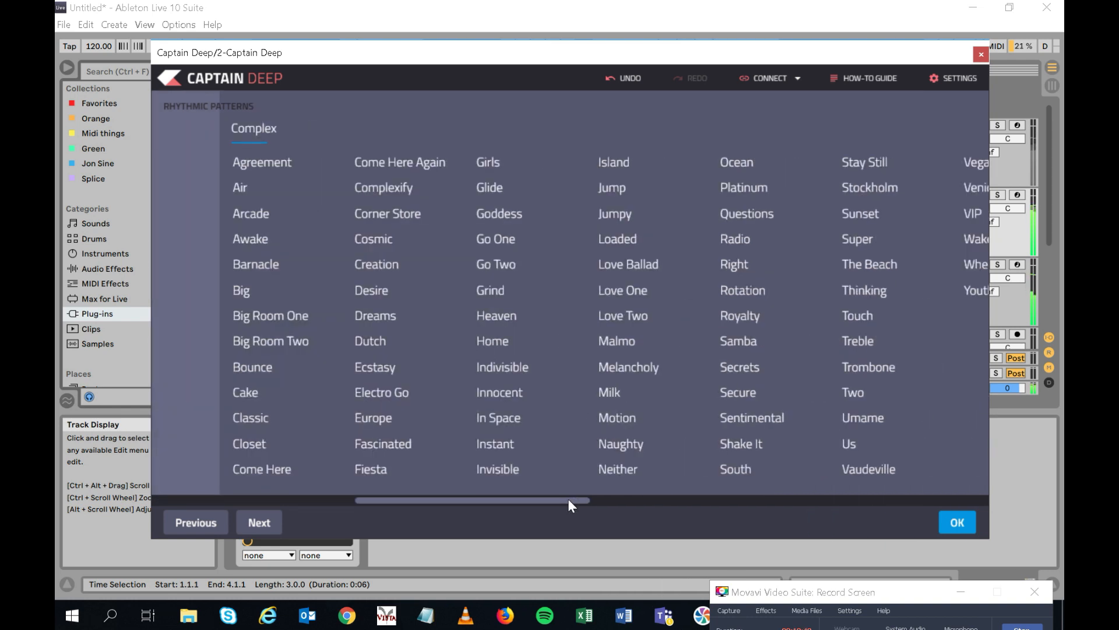
left_click(614, 184)
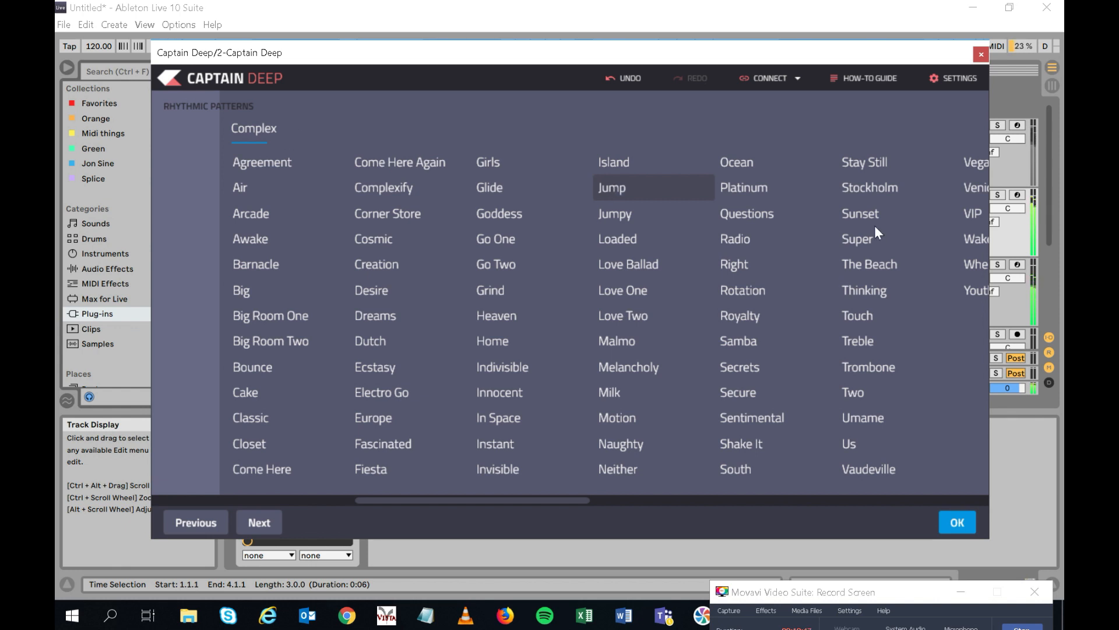
left_click(499, 265)
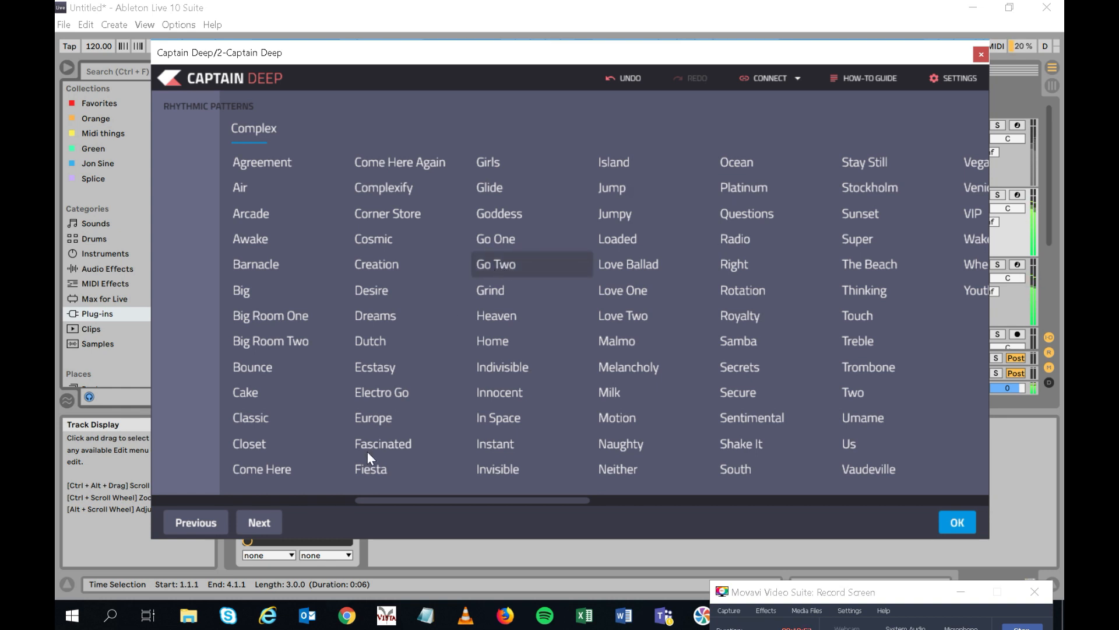
left_click(380, 345)
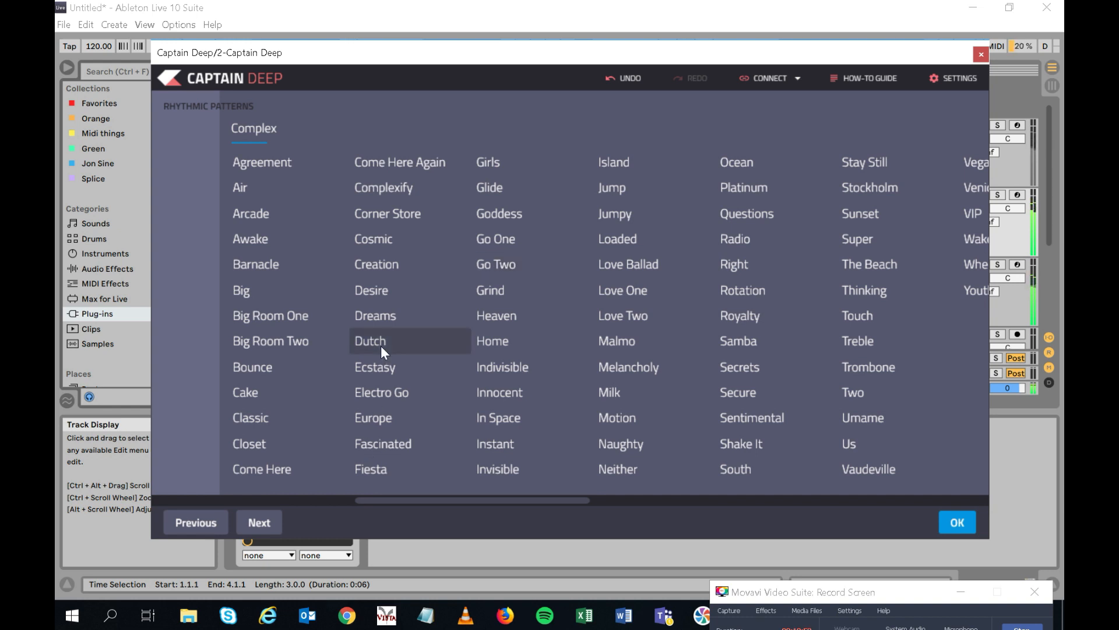
left_click(257, 239)
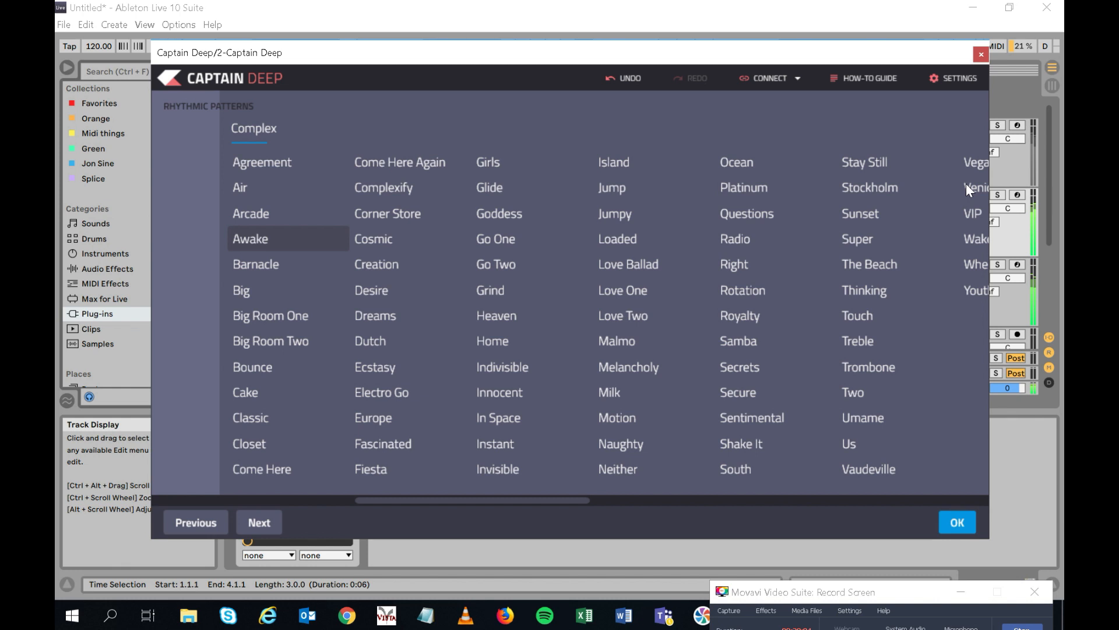
left_click(891, 167)
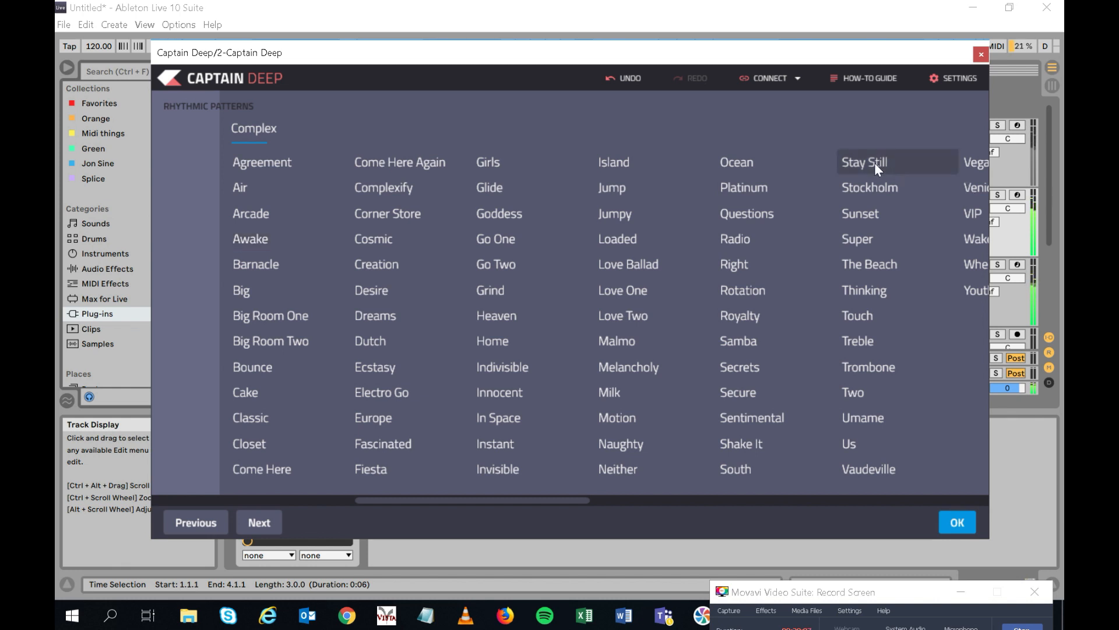
left_click(628, 247)
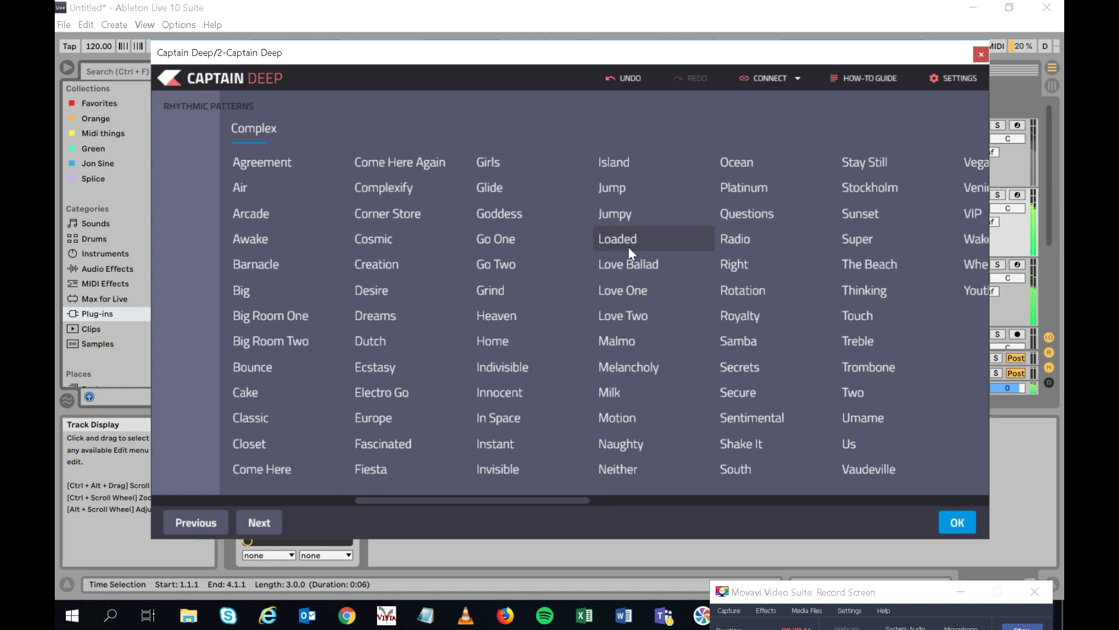
Step: Set the bassline's rhythm to the complex pattern Venice
scroll(504, 375, "right", 3)
left_click(795, 184)
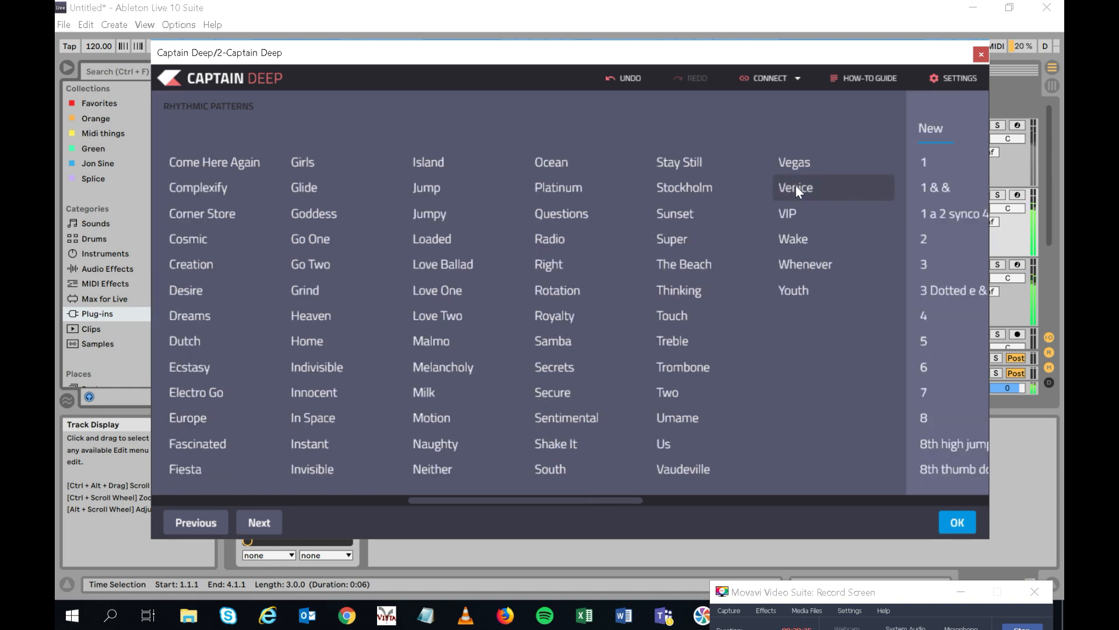
left_click(954, 522)
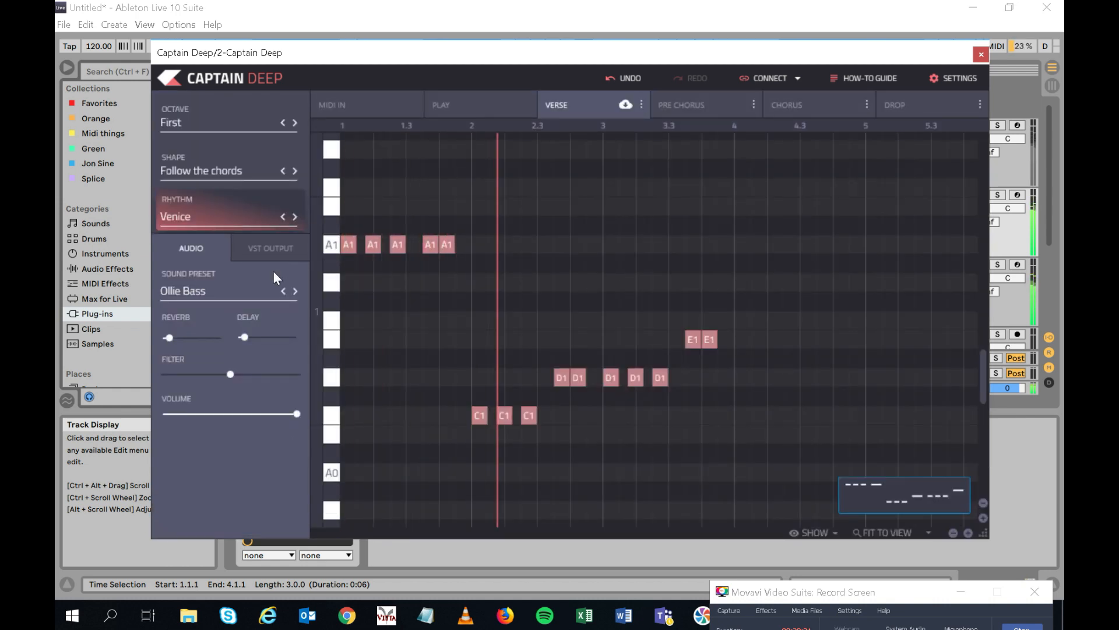
Step: Change the bass sound preset to Metro Bass, slightly lower its filter and delay, and leave the volume at maximum
left_click(224, 299)
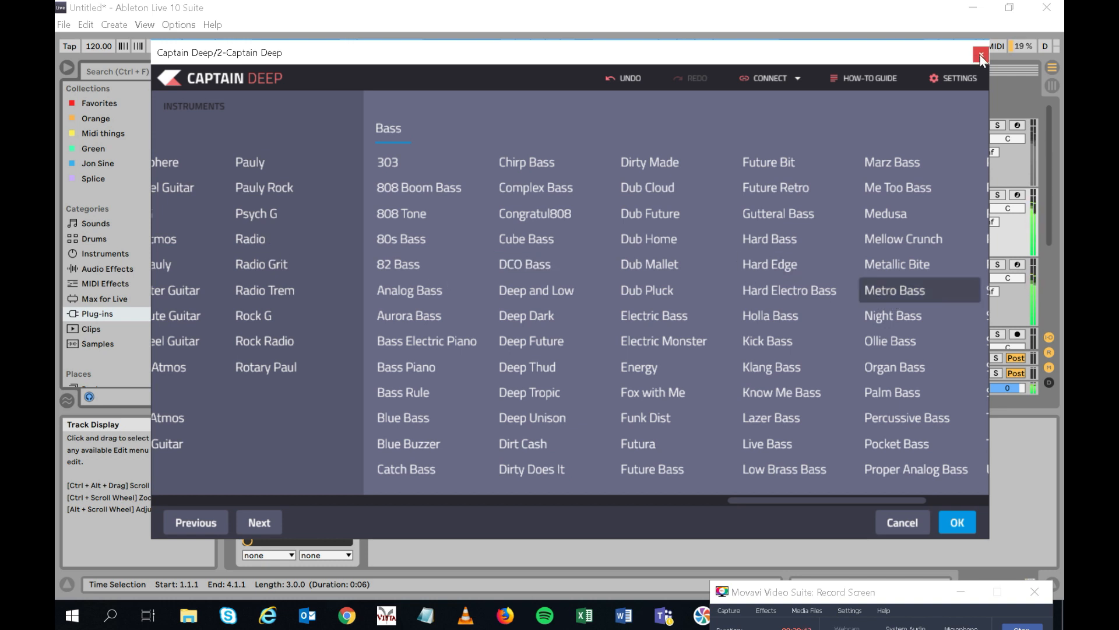
left_click(956, 522)
mouse_move(228, 374)
left_mouse_down()
mouse_move(280, 369)
mouse_move(187, 370)
mouse_move(211, 373)
left_mouse_up()
mouse_move(246, 337)
left_mouse_down()
mouse_move(274, 336)
mouse_move(243, 337)
left_mouse_up()
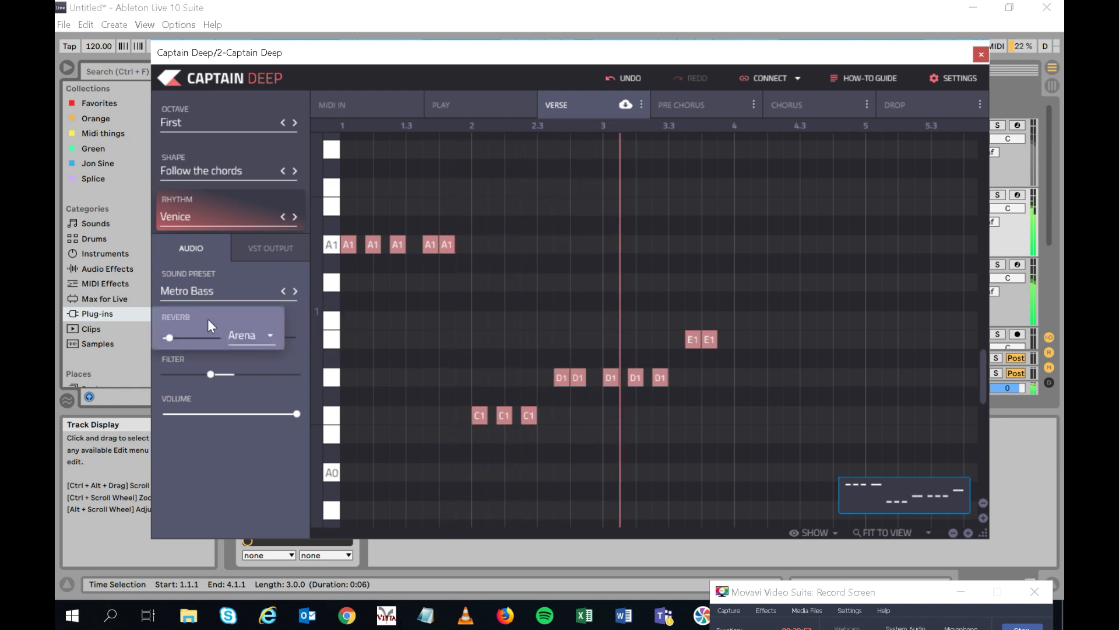
left_click_drag(249, 414, 307, 407)
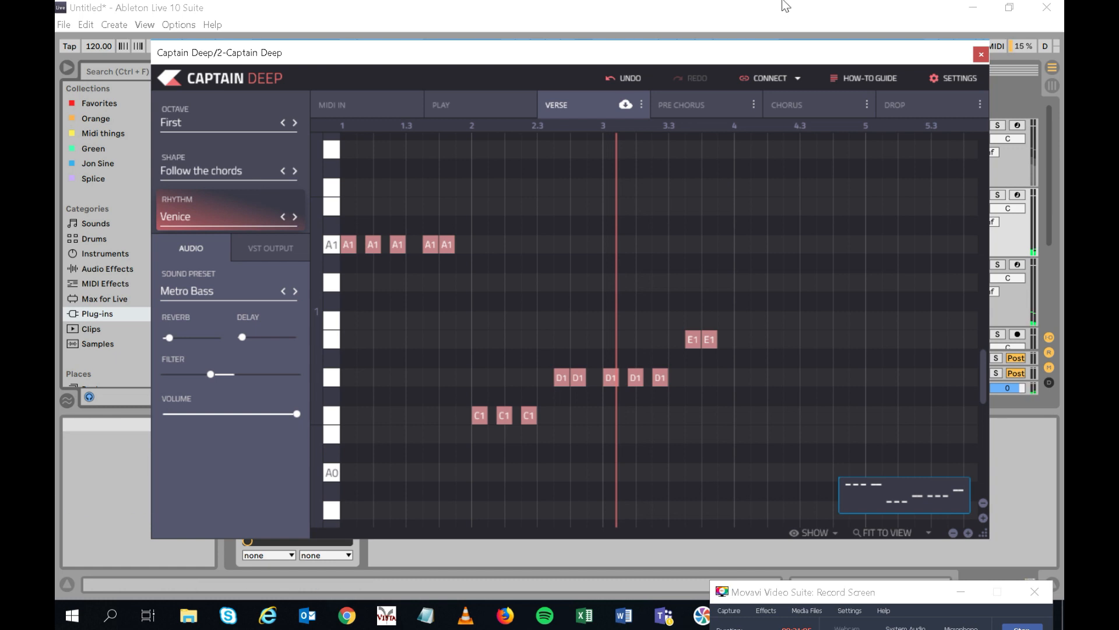
Step: Move the Captain Deep window clear of the arrangement and fold the Captain Chords and Captain Deep tracks
left_click_drag(732, 58, 56, 124)
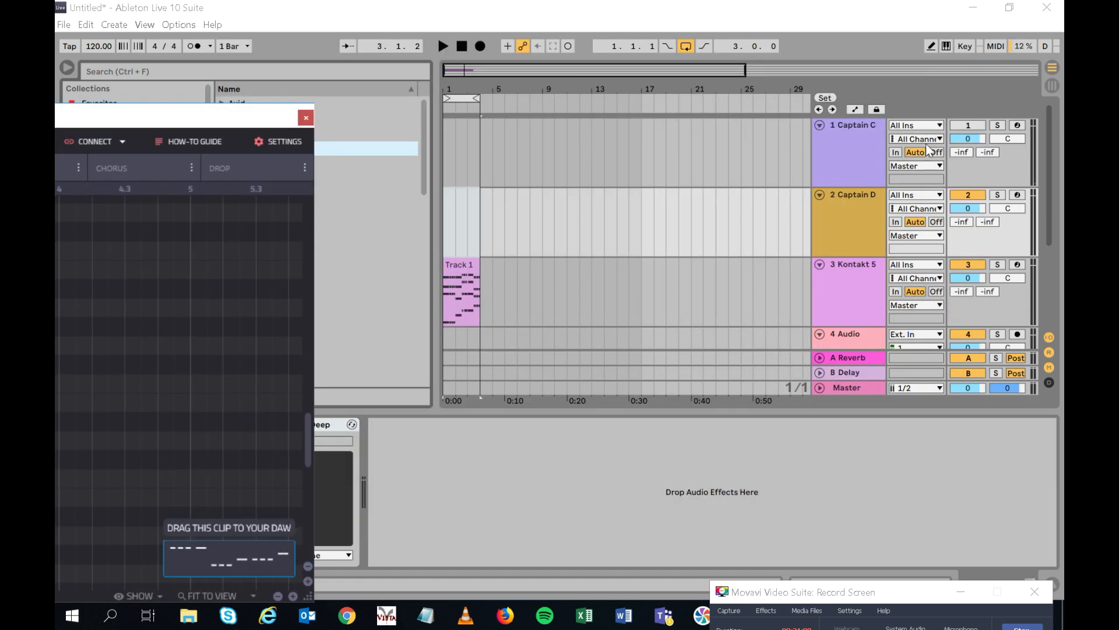
left_click(819, 194)
left_click(818, 129)
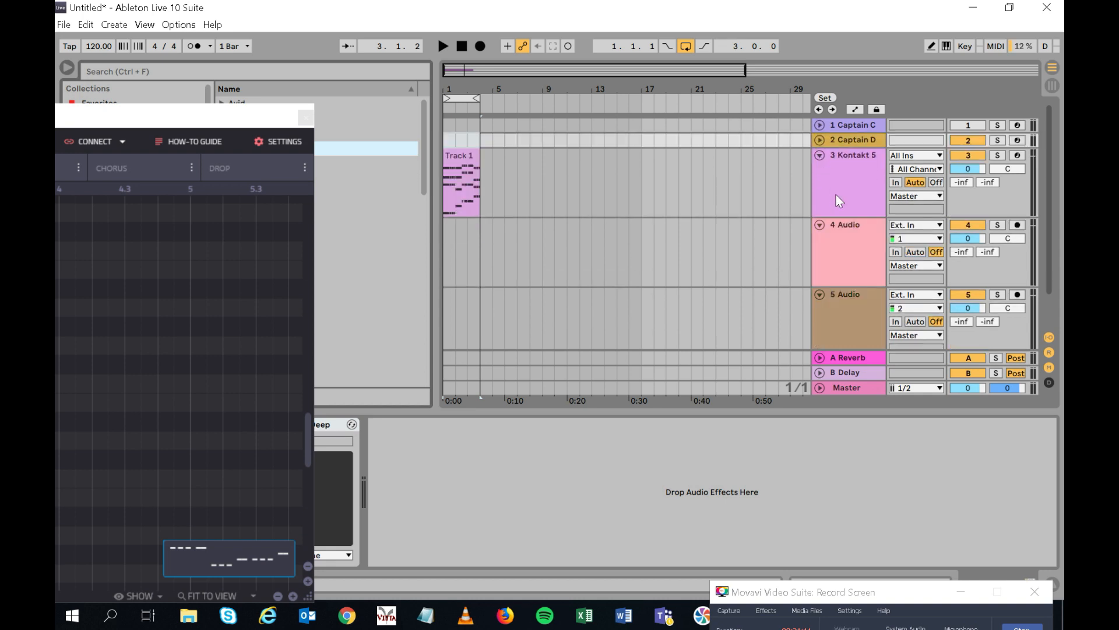
Step: Insert a MIDI track directly below the Kontakt 5 track and place Captain Deep's verse bass clip at its start
left_click(848, 246)
right_click(847, 249)
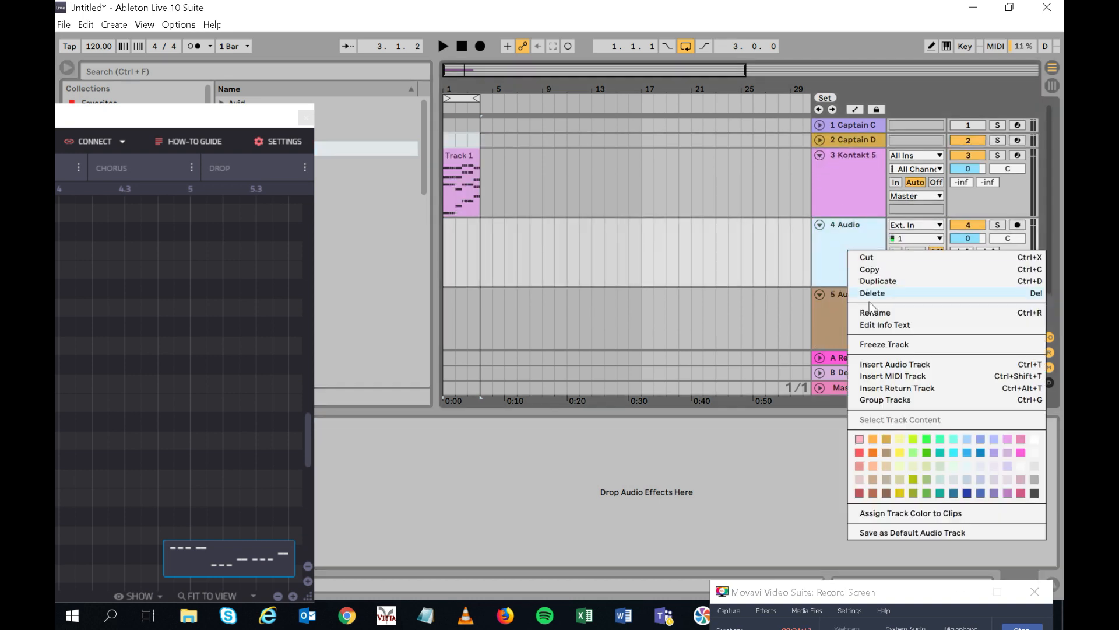
left_click(885, 376)
left_click_drag(871, 317, 853, 230)
left_click_drag(241, 558, 447, 243)
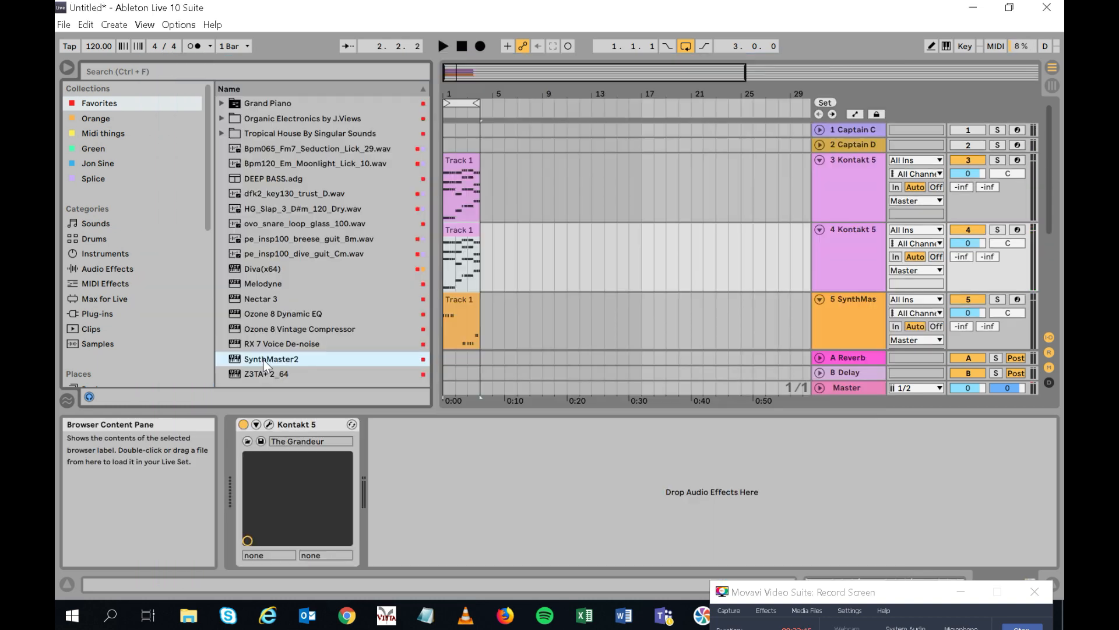
Step: Load SynthMaster2 onto the 4 Kontakt 5 track and filter its presets to the Pad category
left_click_drag(263, 359, 552, 255)
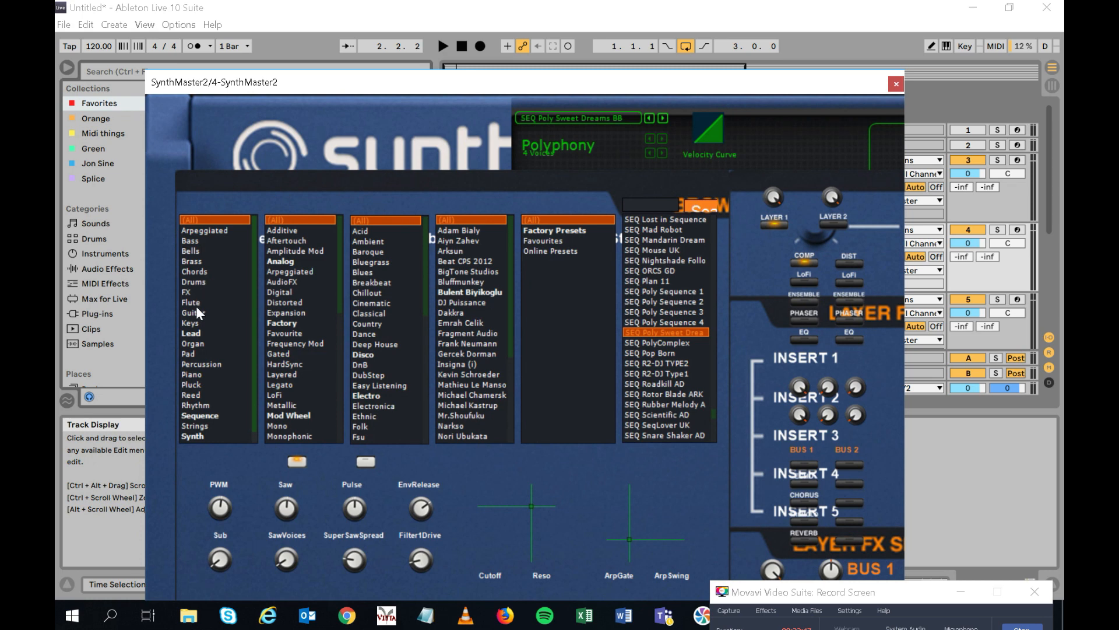
left_click(192, 350)
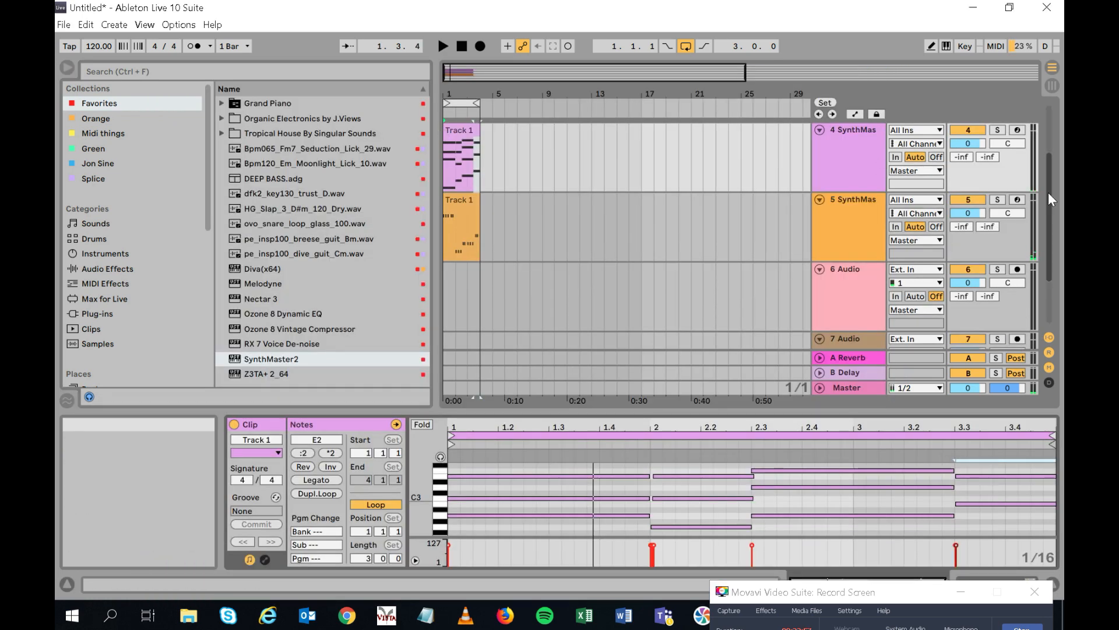
Step: Transpose all notes of the chord clip on the 4 SynthMaster2 track up one octave and play the arrangement
scroll(1051, 147, "up", 2)
left_click(454, 231)
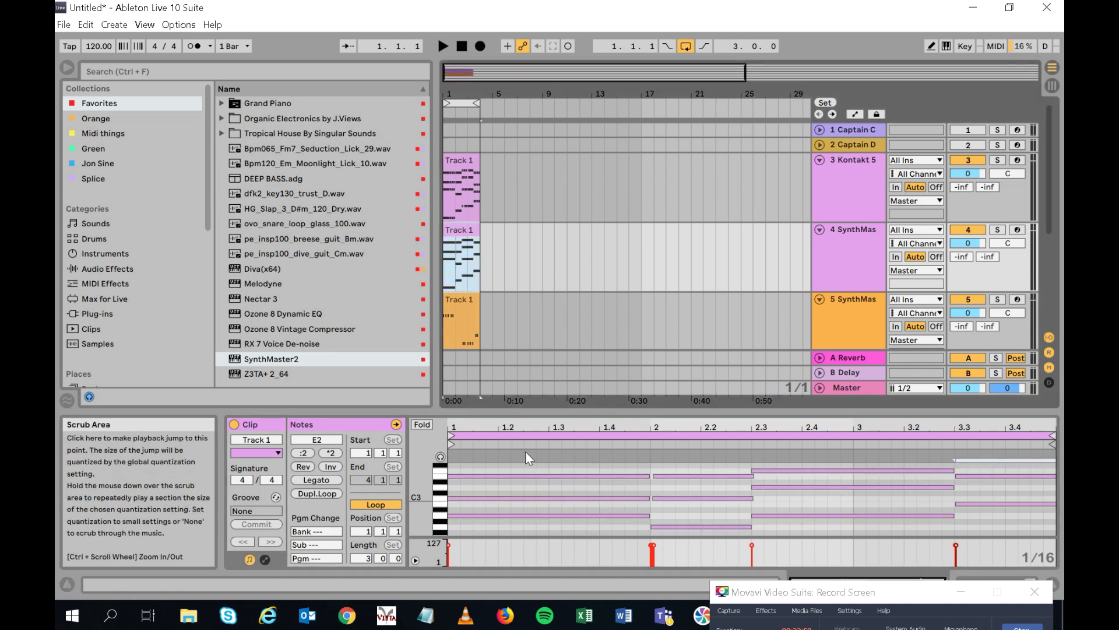
key("ctrl+a")
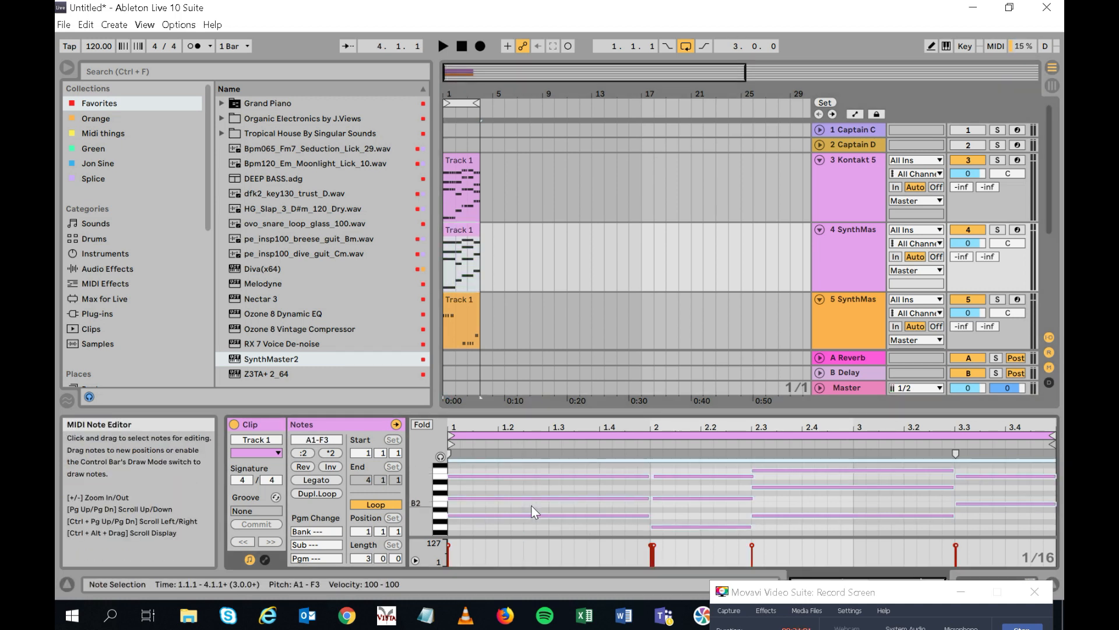
key("shift+Up")
key("space")
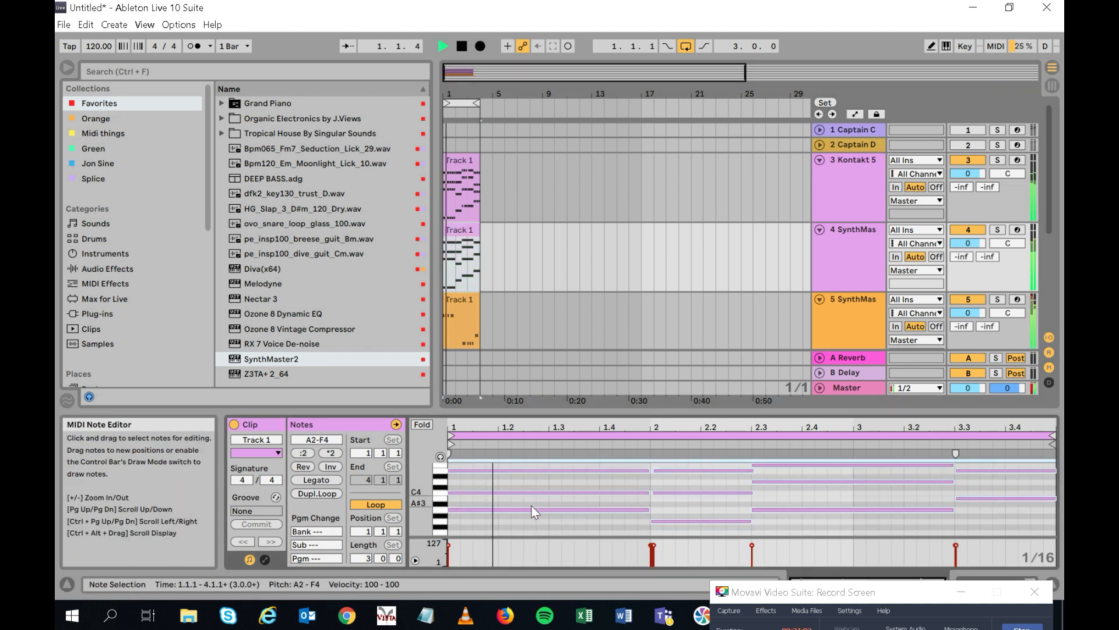
Step: Audition pad presets in SynthMaster2 on track 4 during playback, from BR Ober Brass TP onward, and settle on Easy Pad RL
left_click(845, 257)
double_click(844, 256)
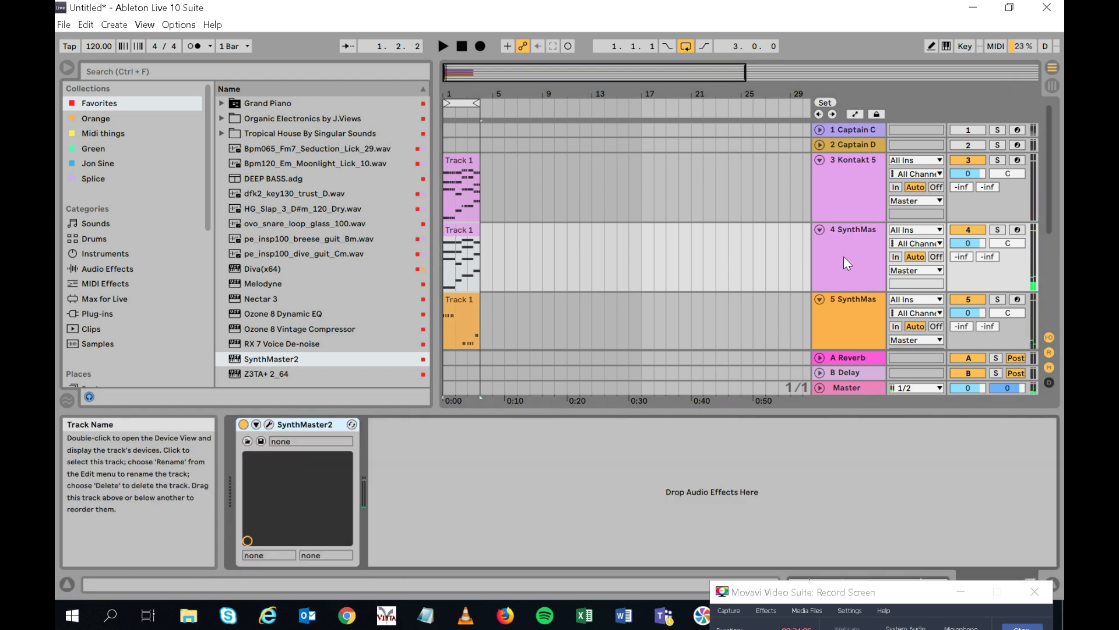
left_click(274, 424)
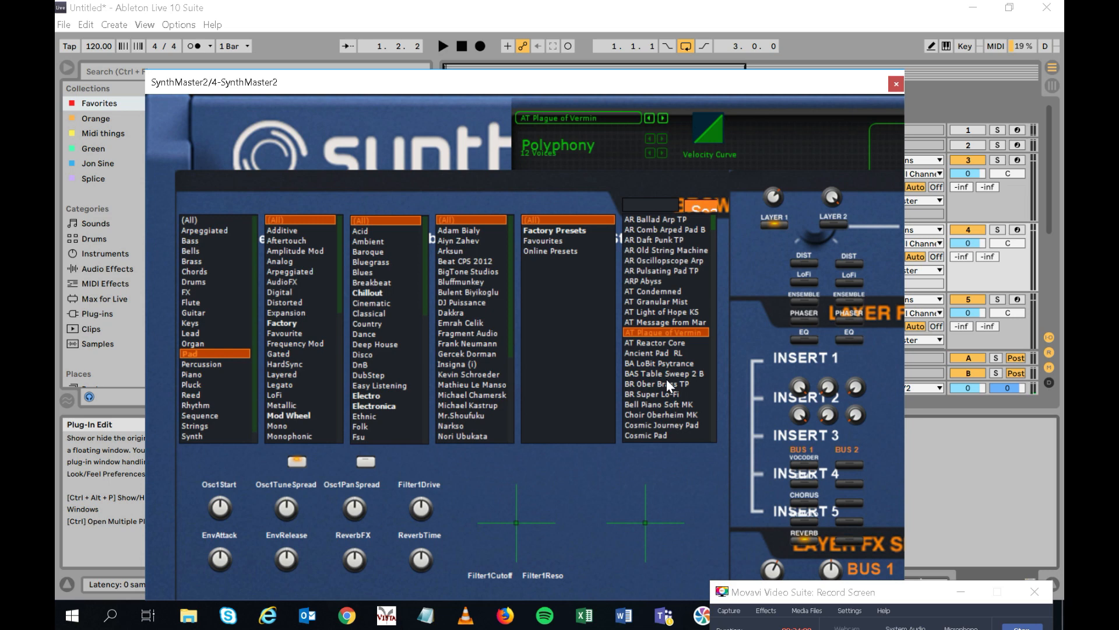
left_click(667, 383)
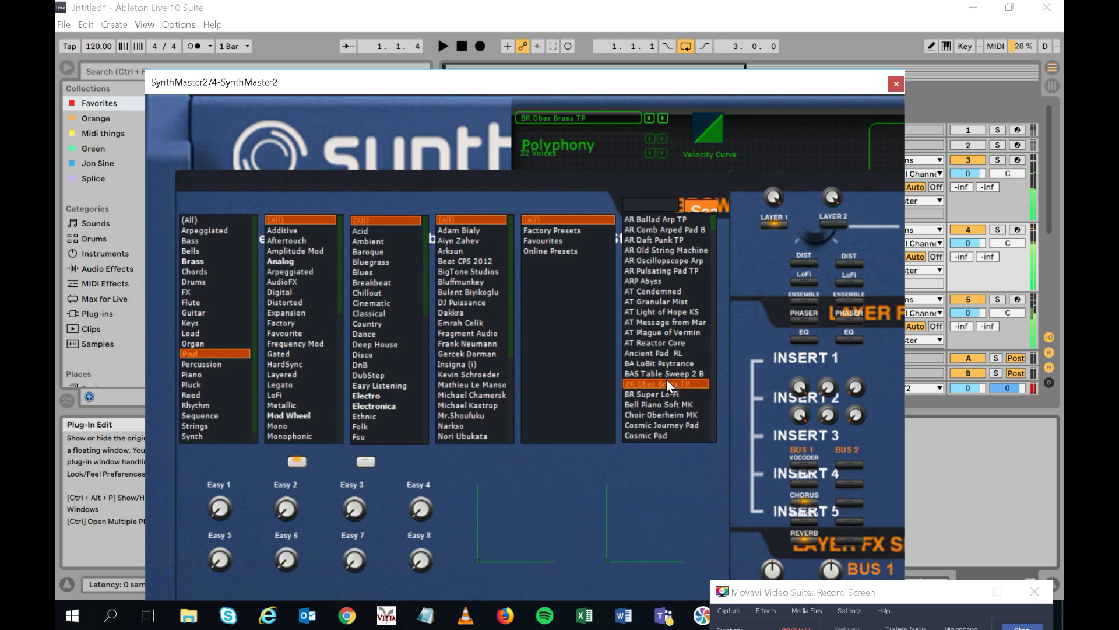
key("Down")
key("Down")
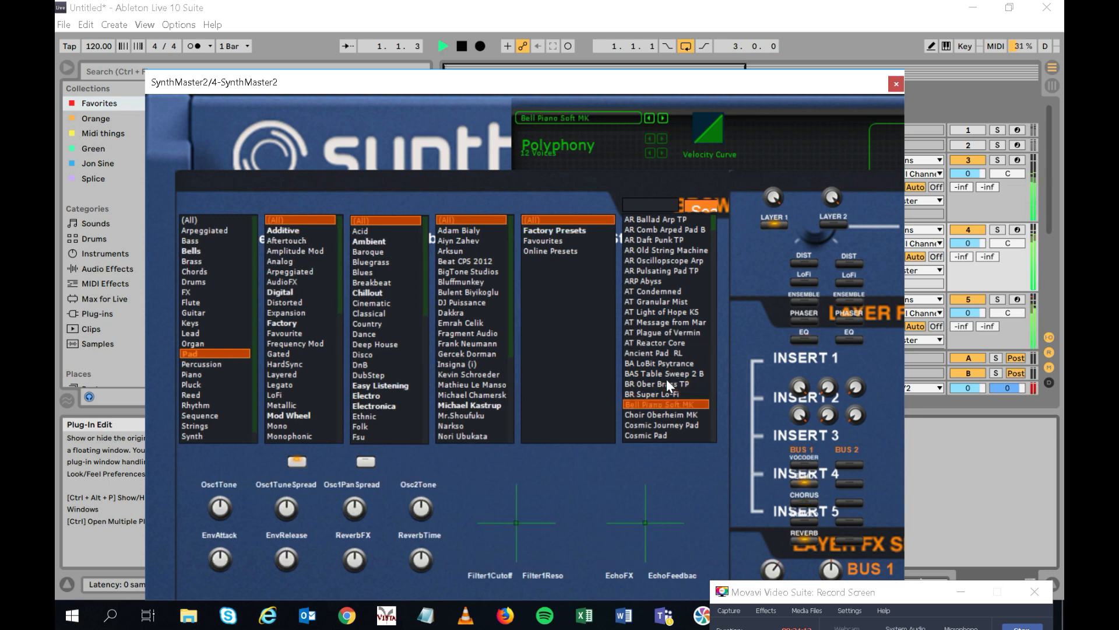
key("Down")
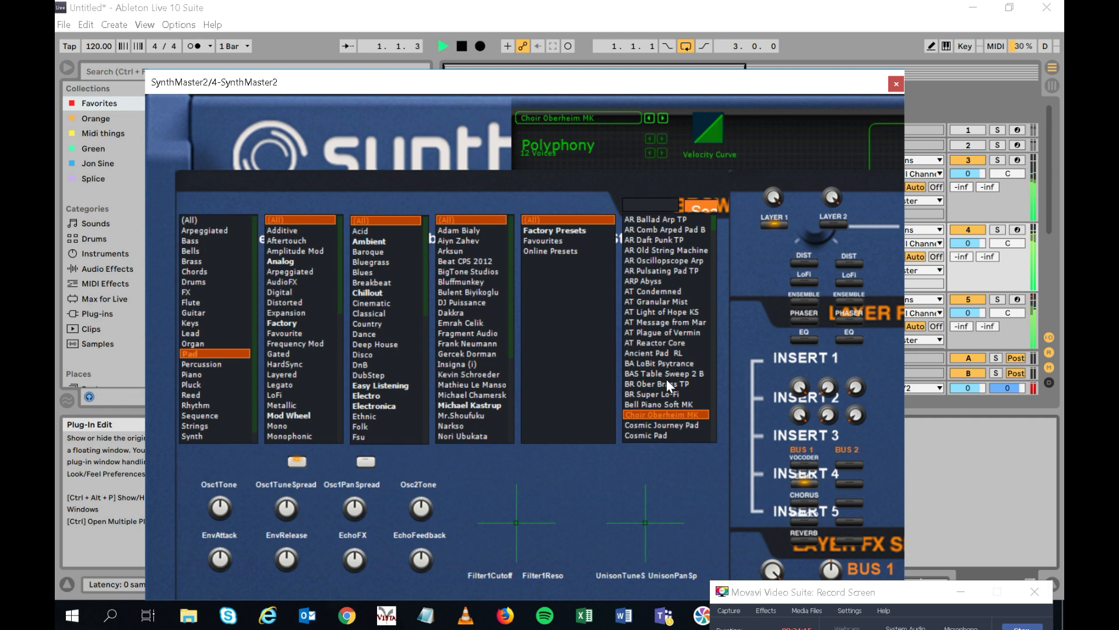
key("Down")
key("space")
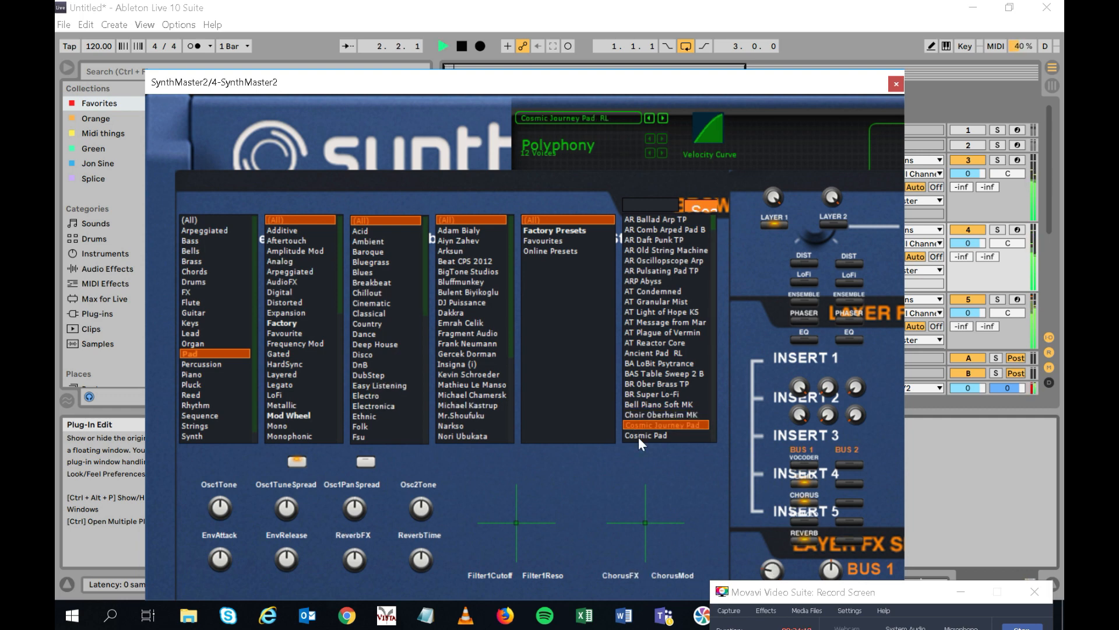
key("Down")
key("Down")
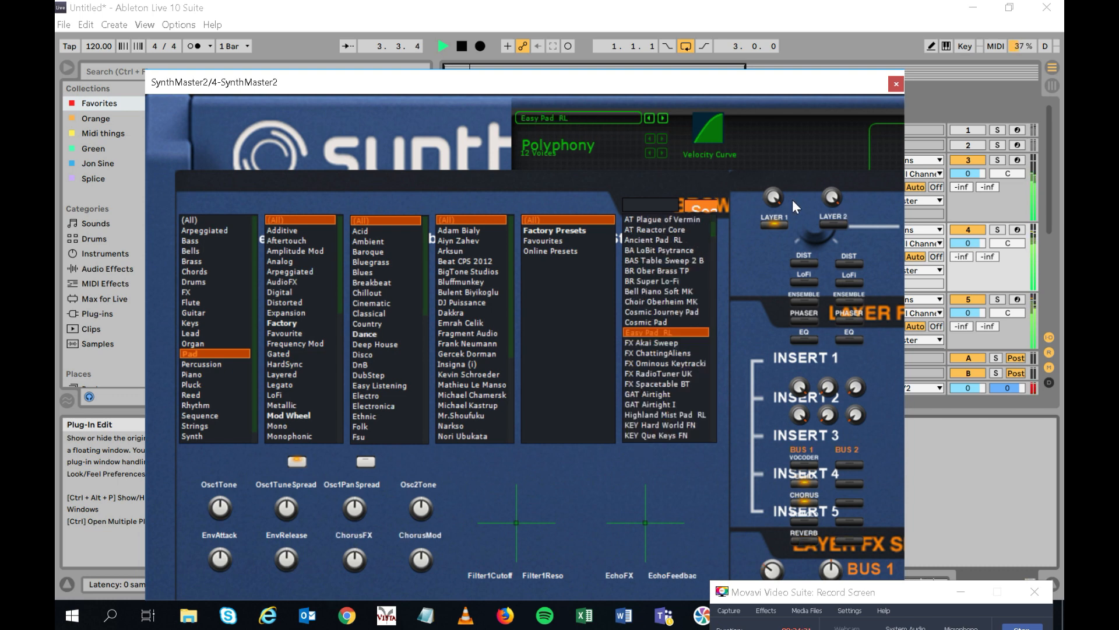
Step: Move the SynthMaster2 window clear of the mixer controls and set track 4's volume to -10
left_click_drag(875, 90, 628, 81)
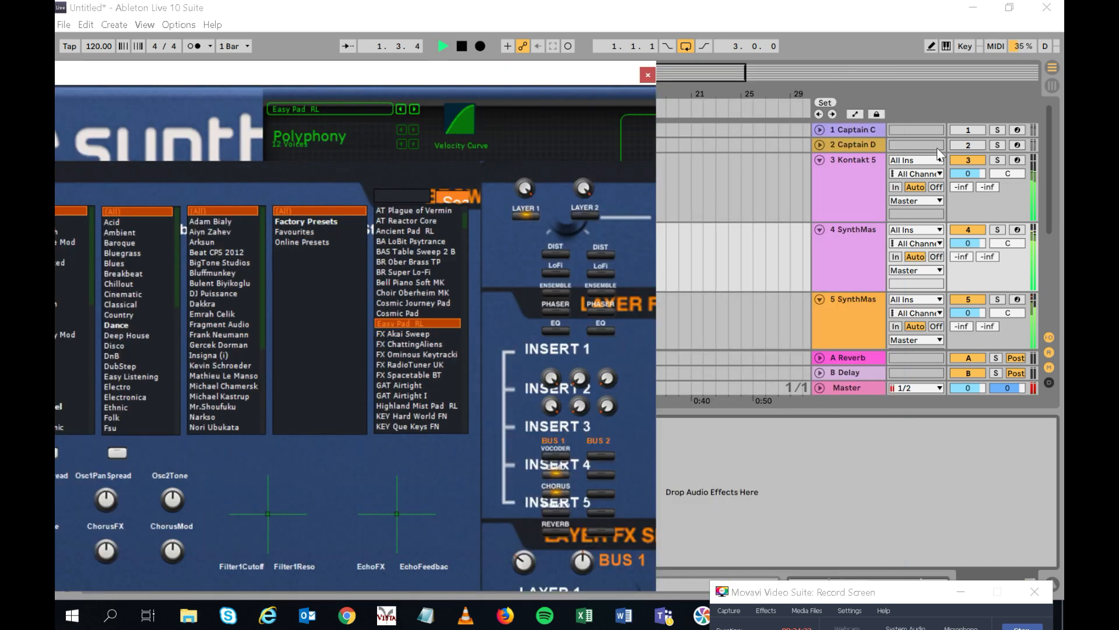
left_click(961, 244)
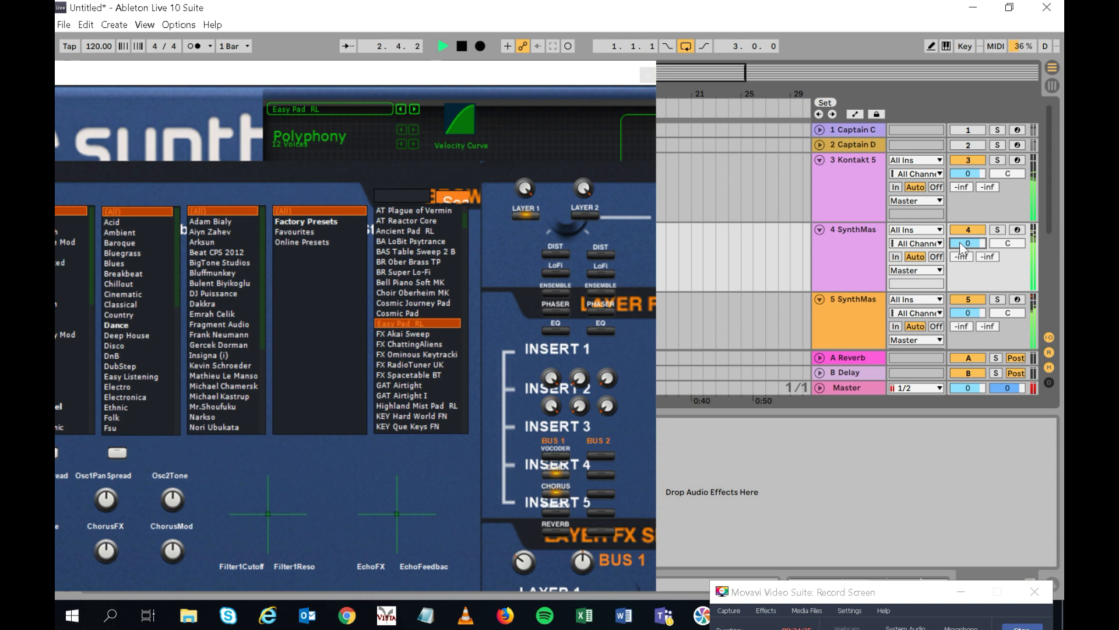
type("-10")
key("Return")
Step: Raise Osc2Tone and adjust Osc1TuneSpread on the Easy Pad RL preset, close SynthMaster2 and stop playback
left_click_drag(179, 503, 176, 486)
left_click_drag(328, 76, 509, 85)
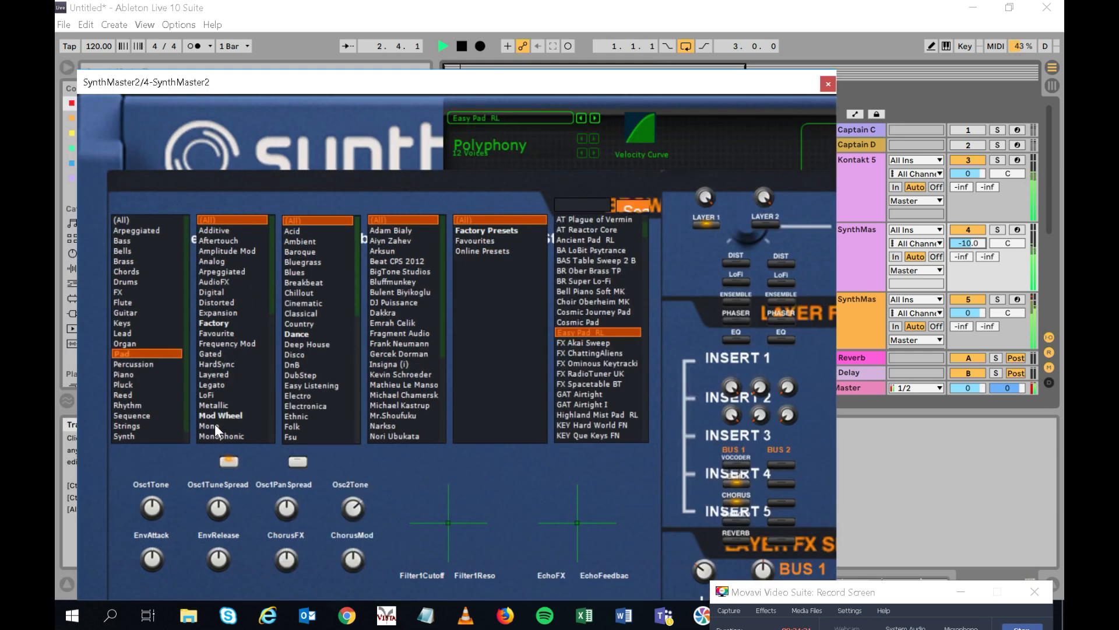
left_click_drag(218, 506, 223, 477)
left_click(828, 84)
key("space")
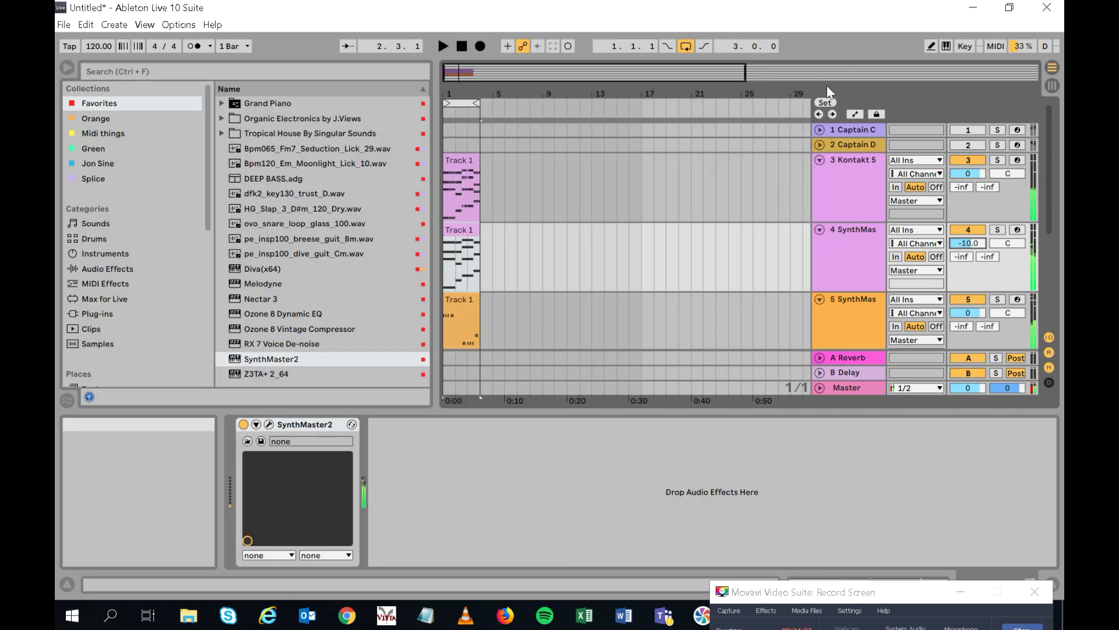
Step: Fold the instrument tracks and add Captain Melody on a new track, connected to Captain Chords
left_click(819, 159)
left_click(820, 174)
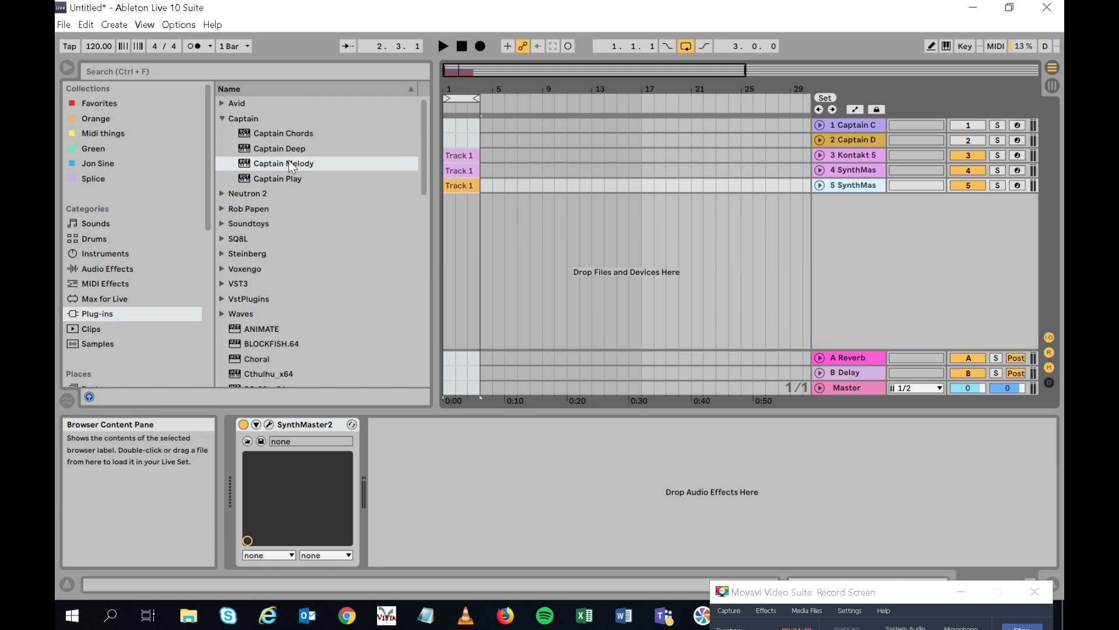
left_click_drag(284, 164, 550, 227)
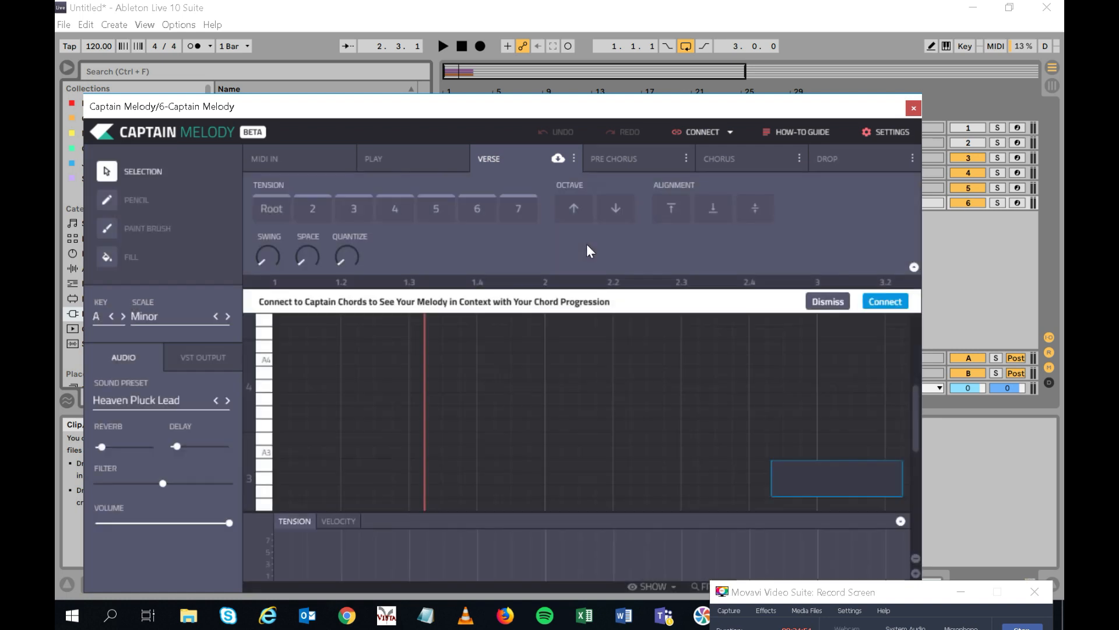
left_click(891, 301)
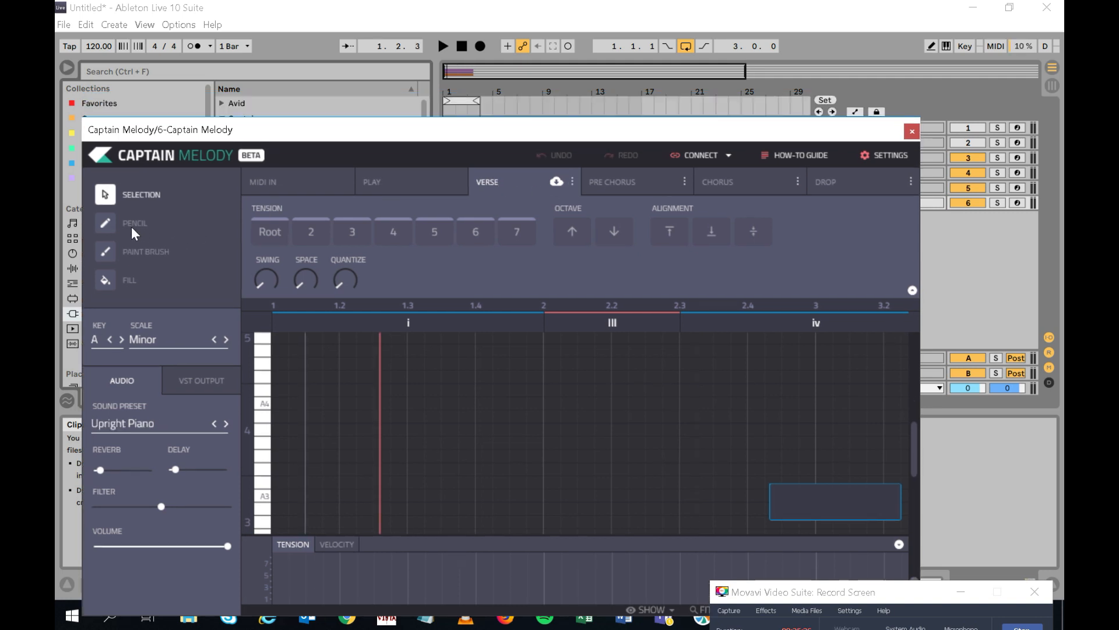
Step: Pencil verse melody notes A4, B4 and G5 over chord i, D5 over III, and E5 and G5 over iv, and play them
left_click(121, 253)
left_click(128, 225)
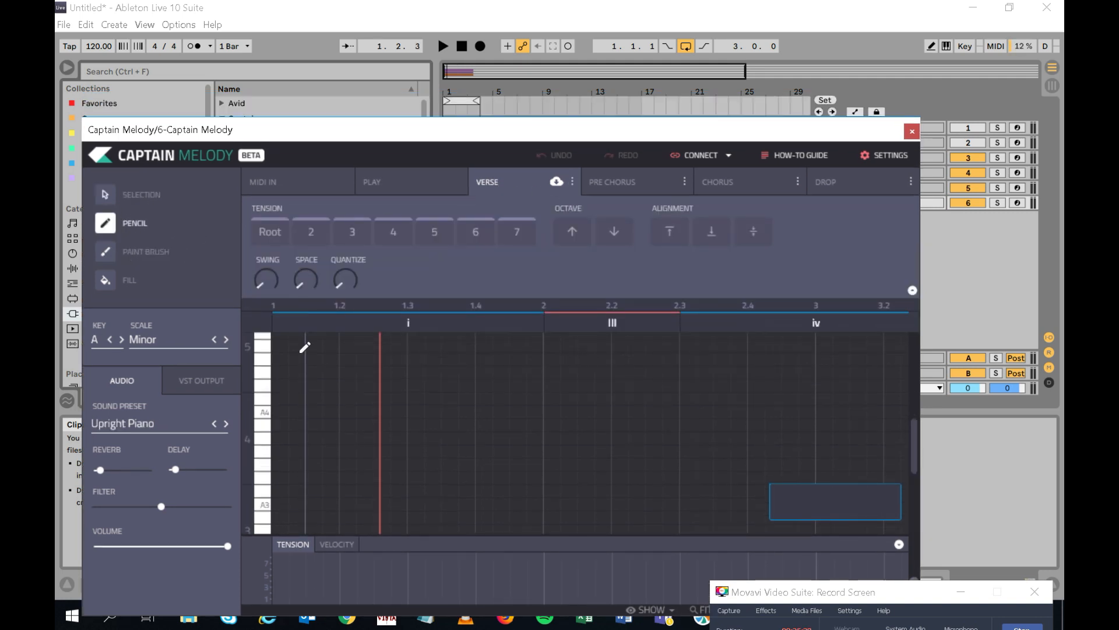
left_click(311, 411)
left_click(416, 424)
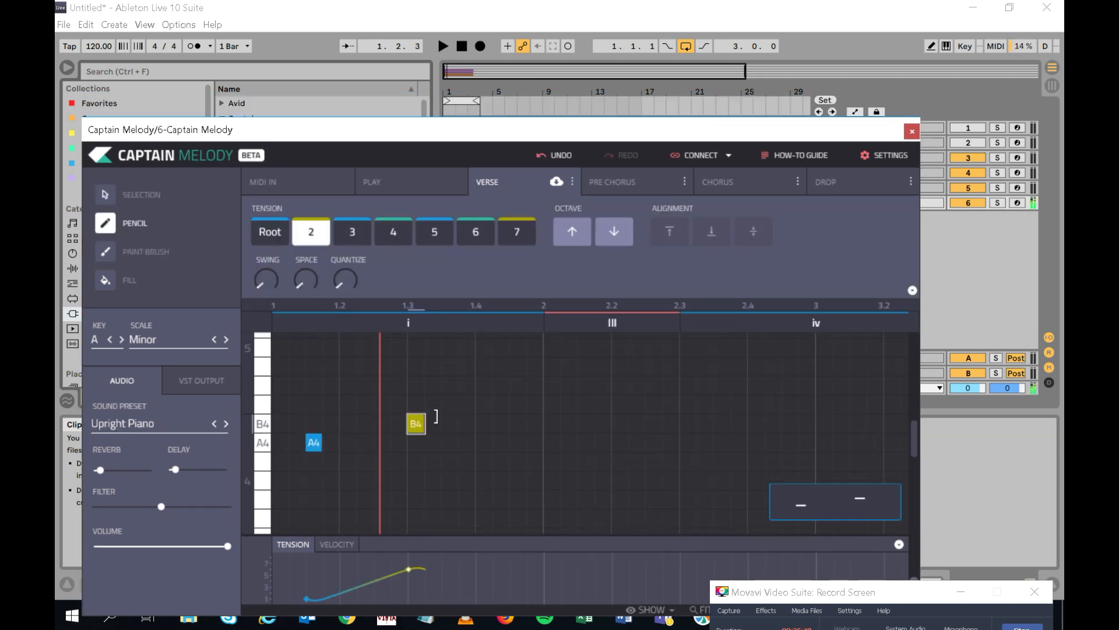
left_click(621, 385)
left_click(773, 392)
left_click(857, 362)
left_click(501, 371)
key("space")
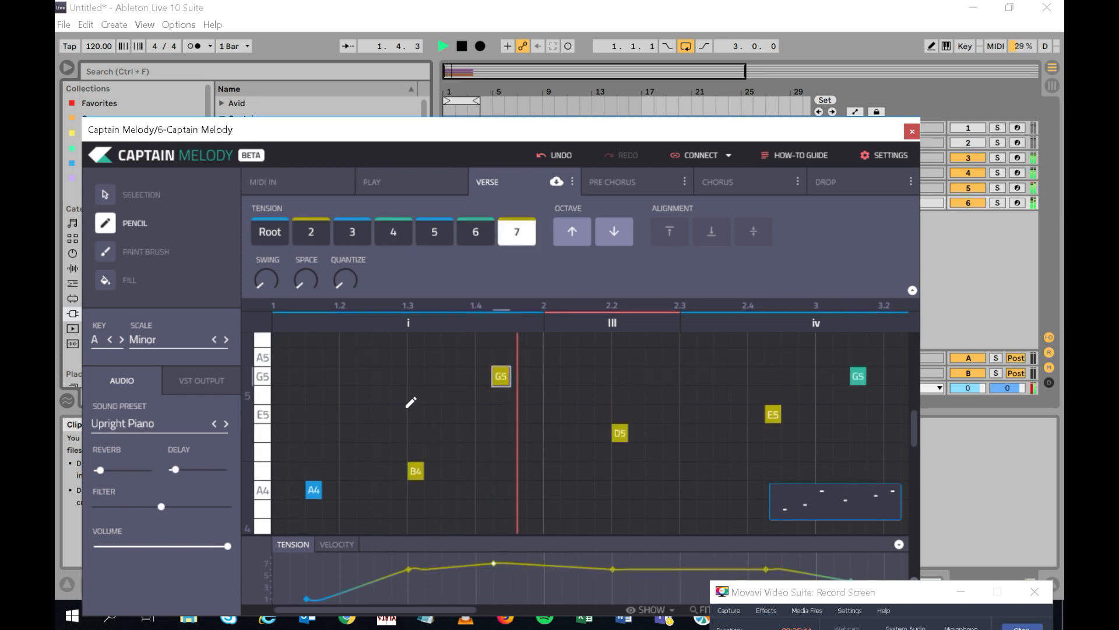
Step: Set the G5 note over chord i to tension 3 and add more notes, including a root-tension A4 near beat 1.4
left_click(361, 231)
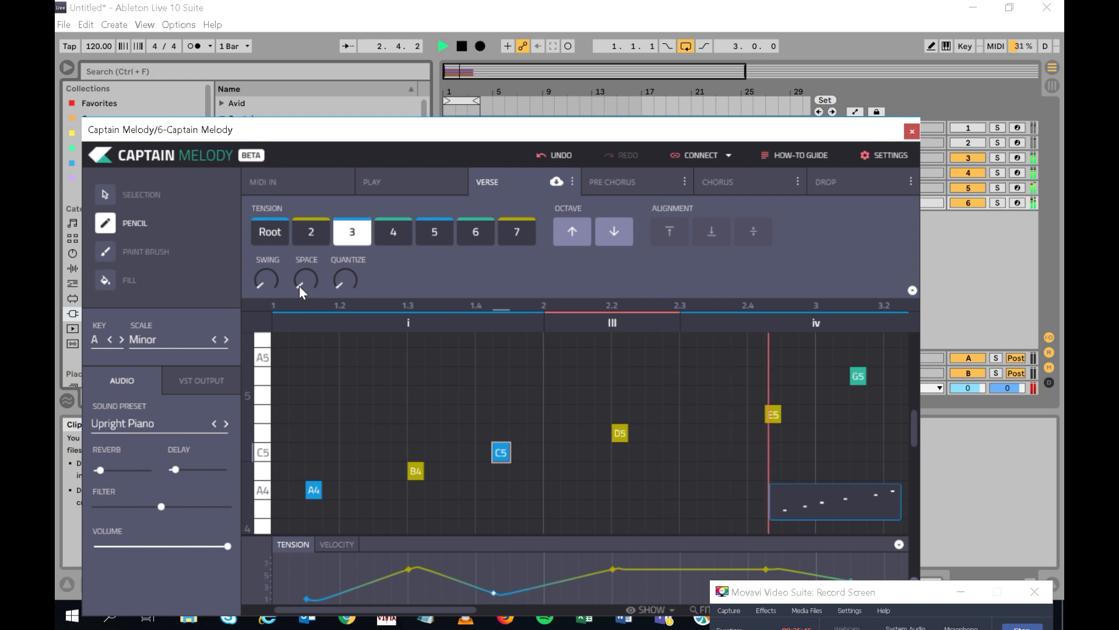
left_click(688, 377)
left_click(722, 432)
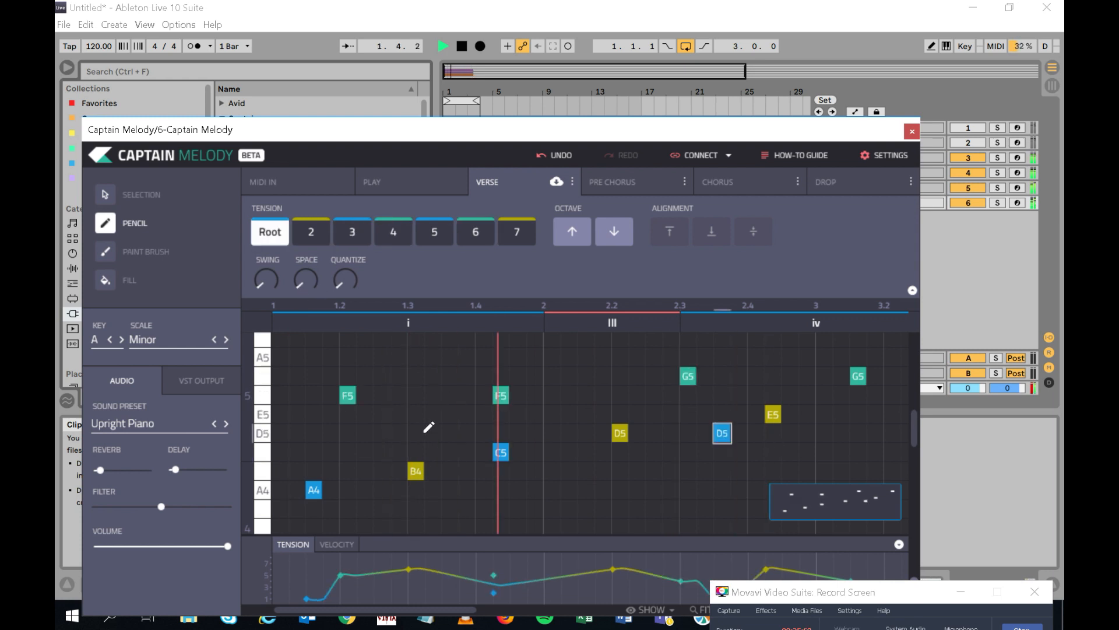
left_click(467, 452)
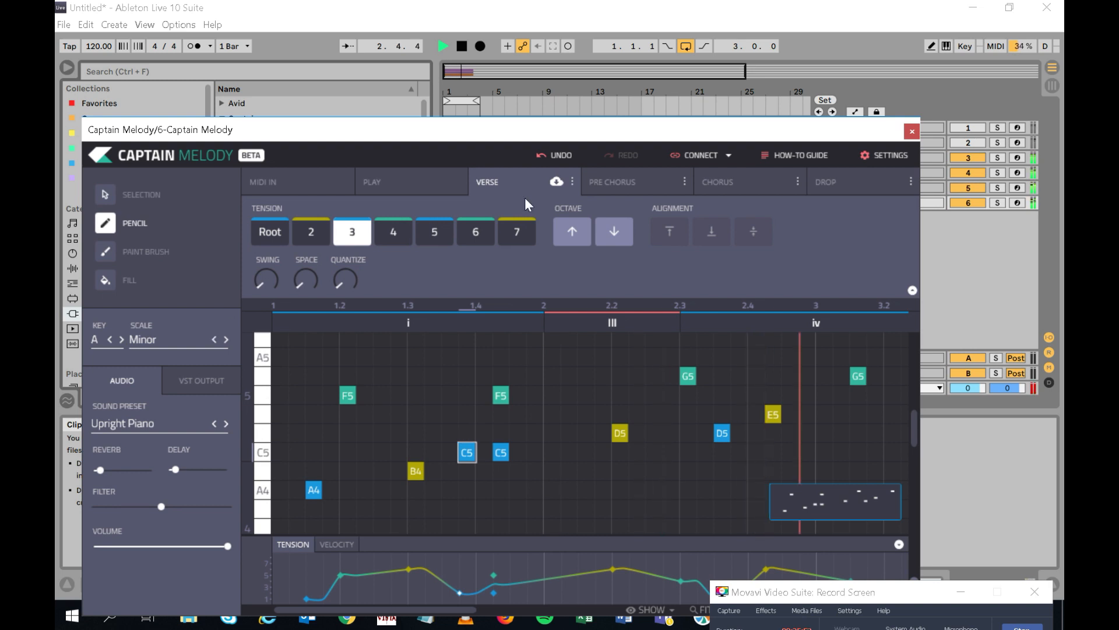
left_click(271, 242)
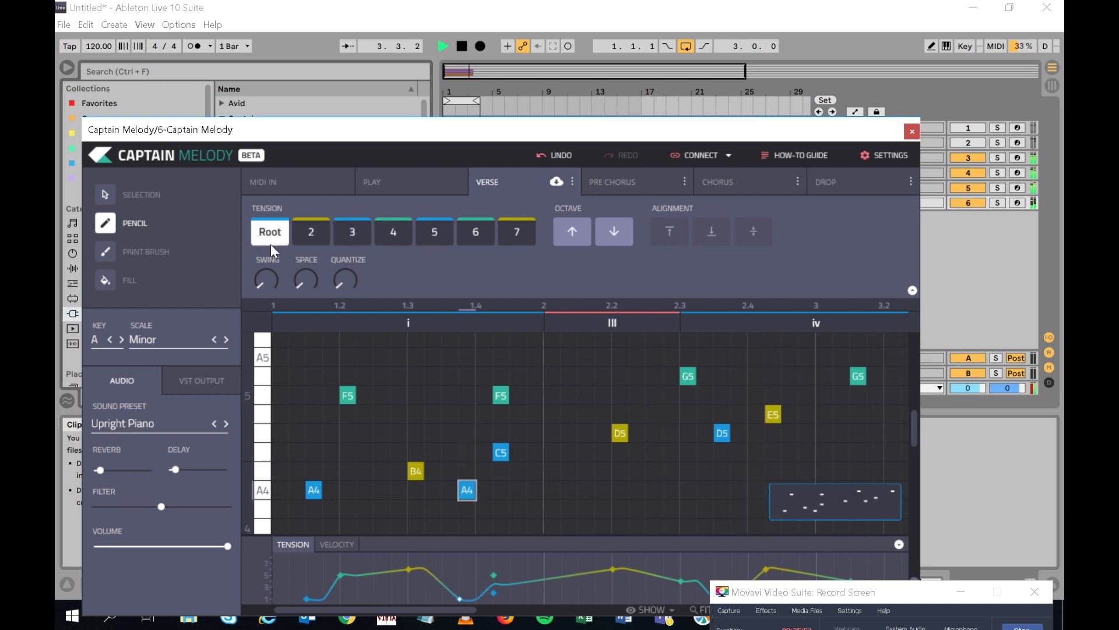
Step: Set all melody notes to tension 3 and lower them by one octave
key("ctrl+a")
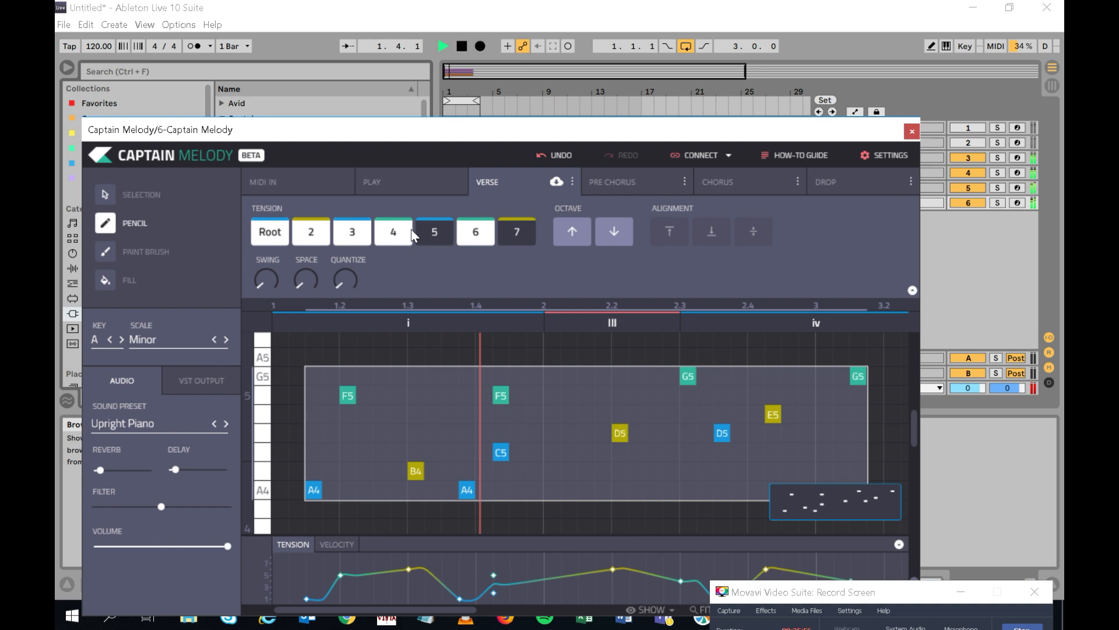
left_click(376, 233)
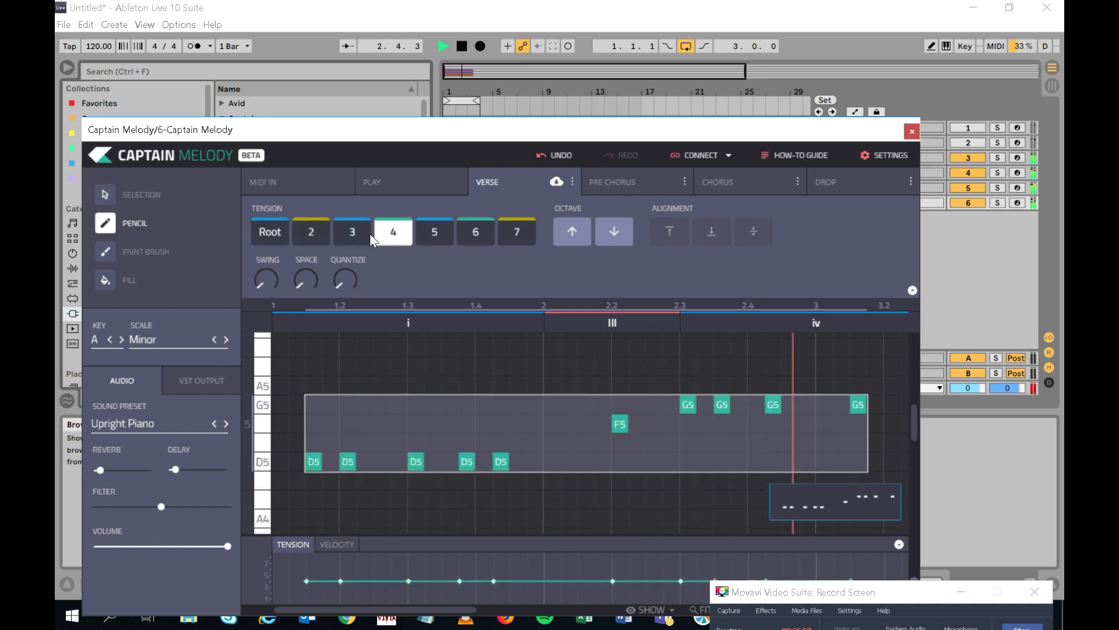
left_click(364, 236)
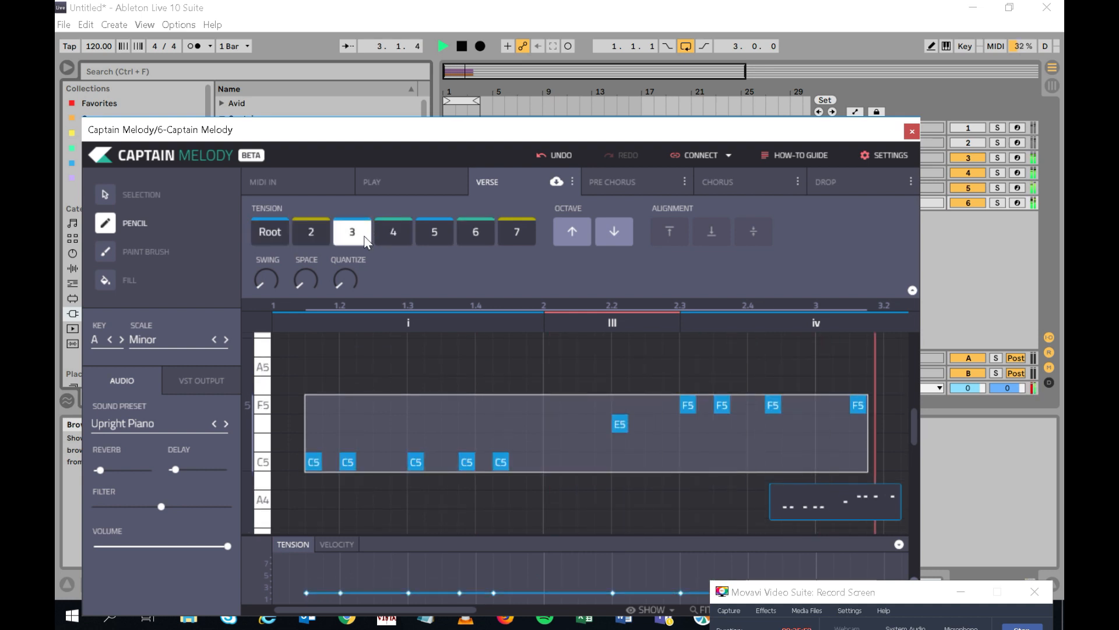
left_click(624, 229)
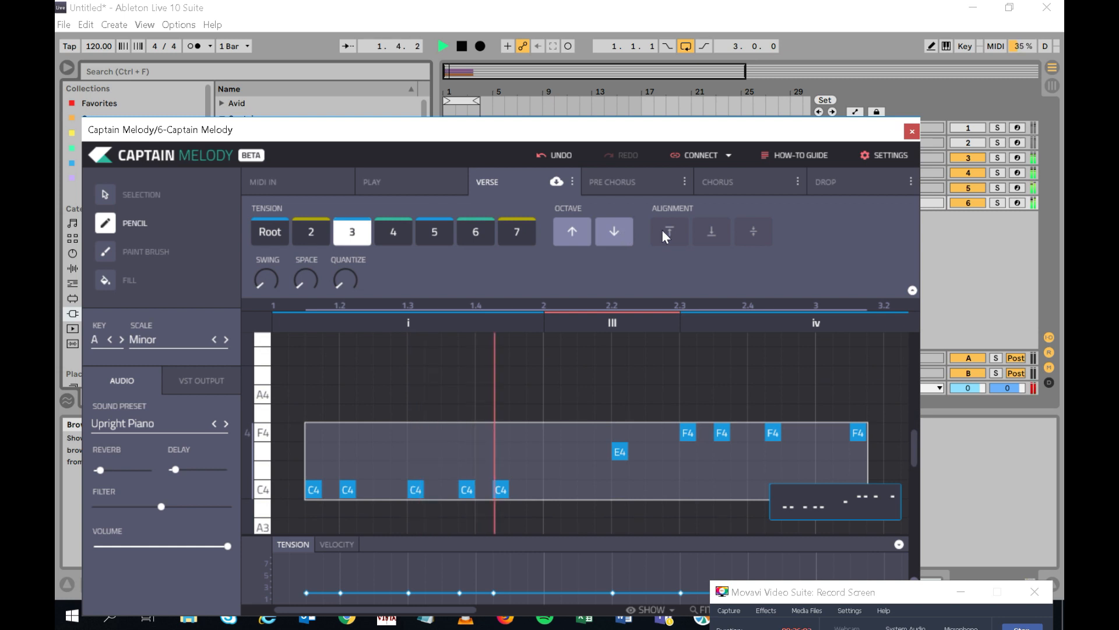
Step: Adjust the melody's Space setting and choose the Organ Key sound, closing Captain Melody and stopping playback
left_click_drag(298, 280, 258, 271)
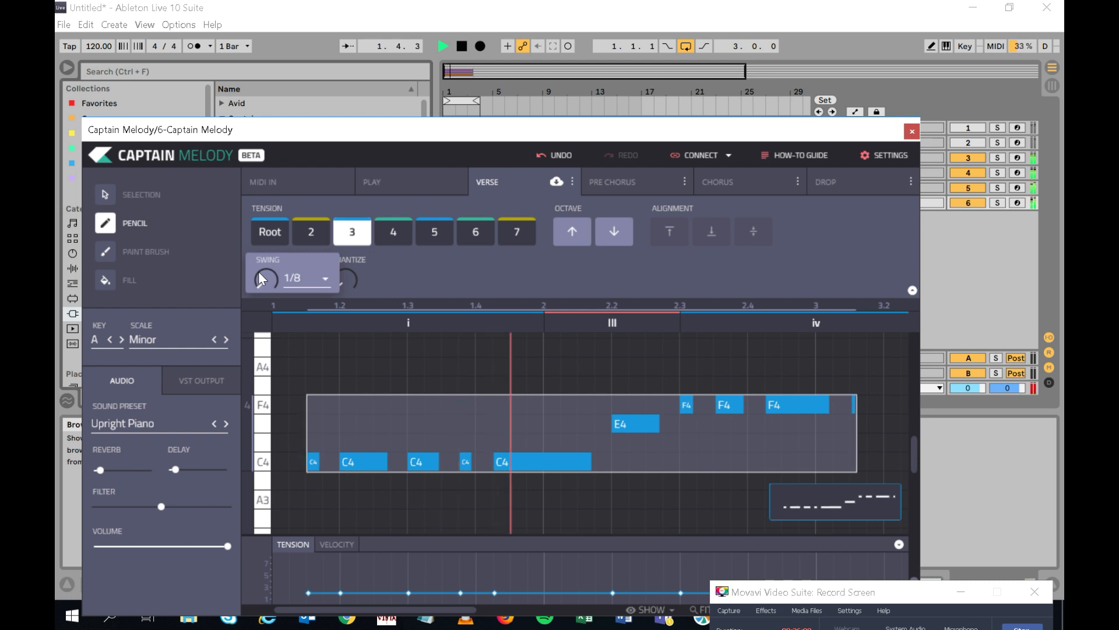
left_click(154, 429)
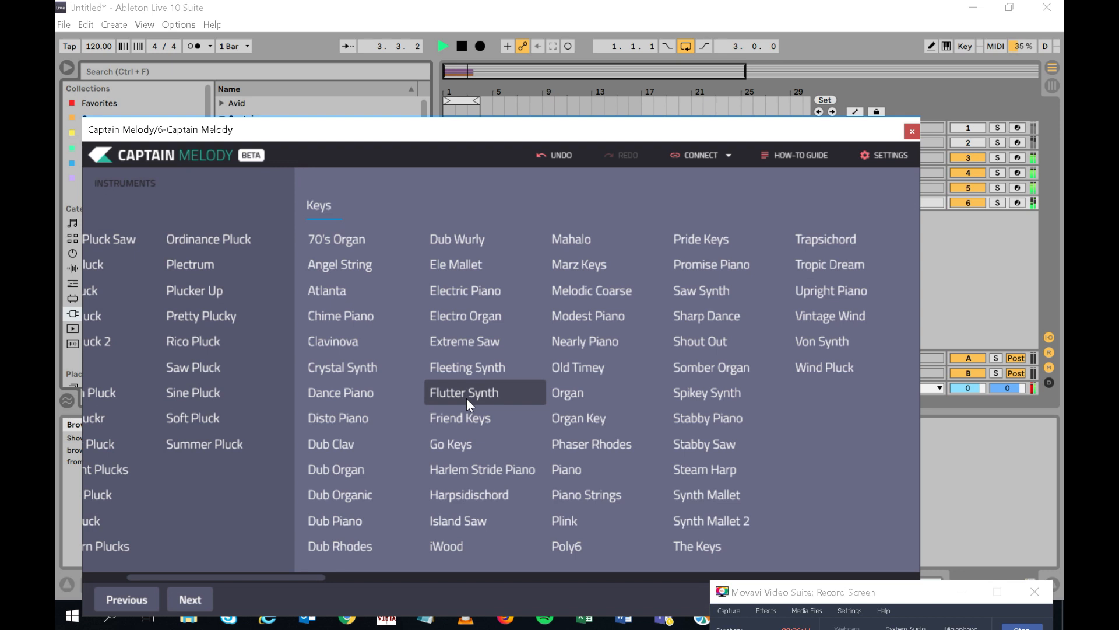
left_click(574, 417)
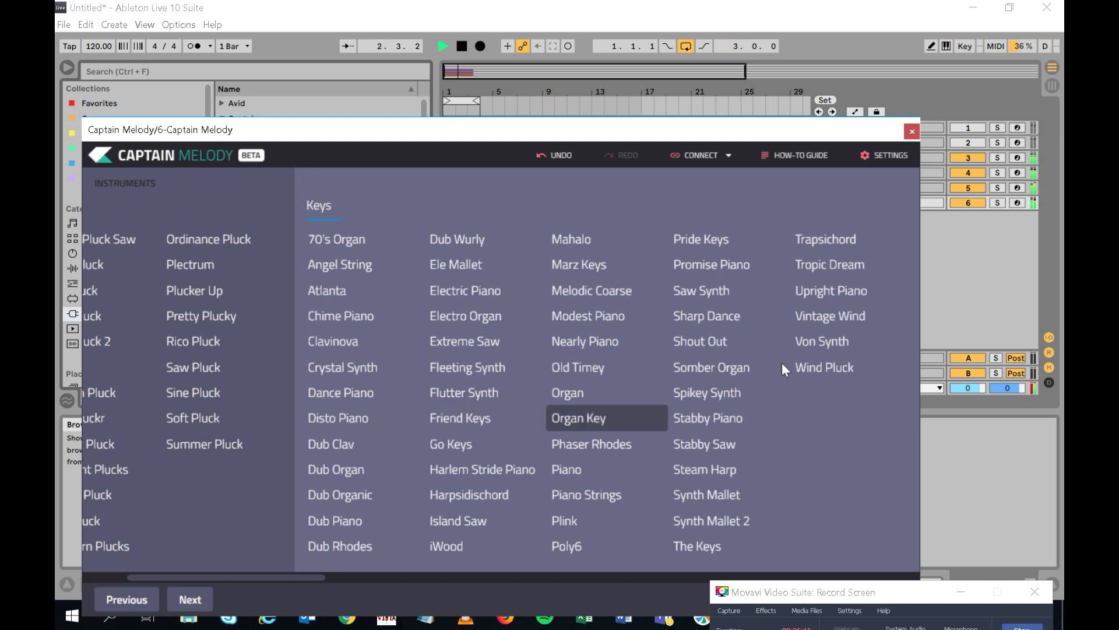
left_click(913, 132)
key("space")
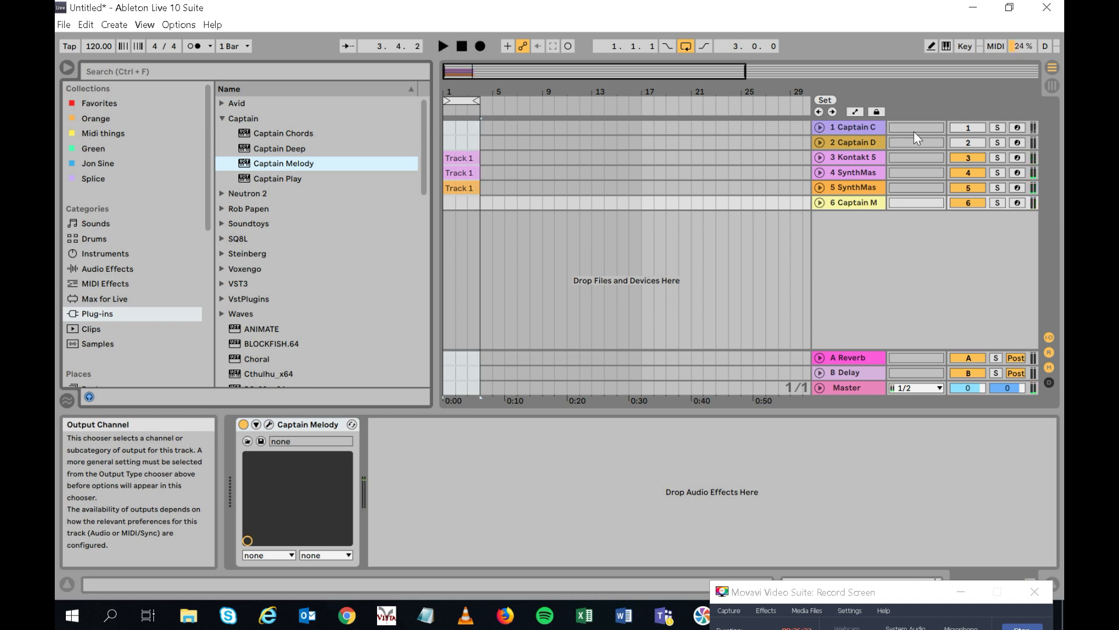
Step: Delete all clips in the three-bar loop and remove every track Live allows, leaving one Captain Chords track
left_click(464, 100)
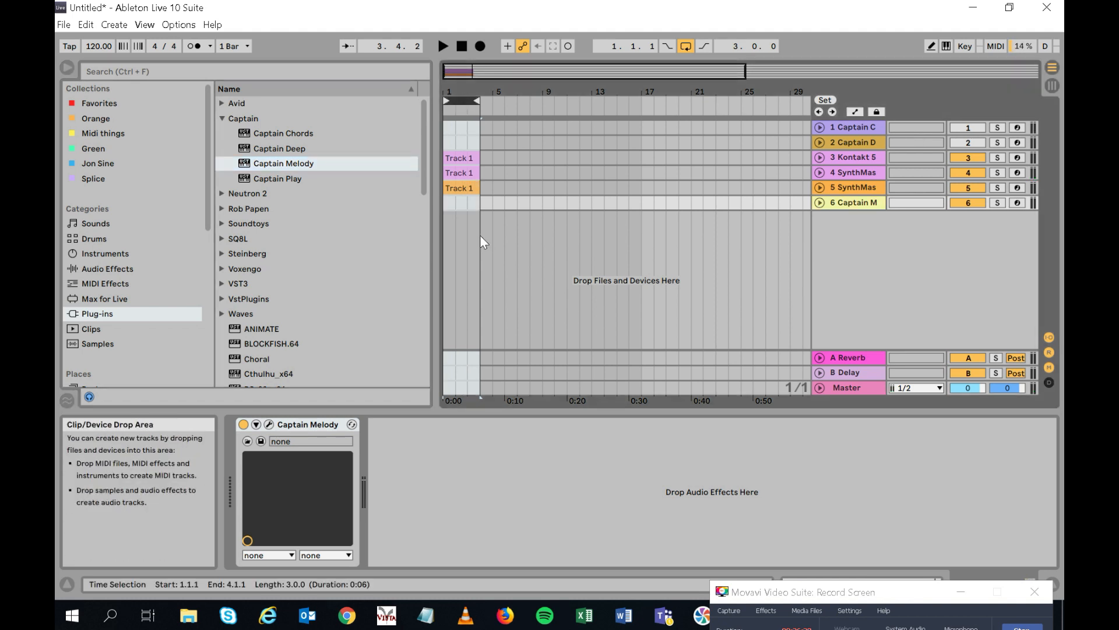
key("Delete")
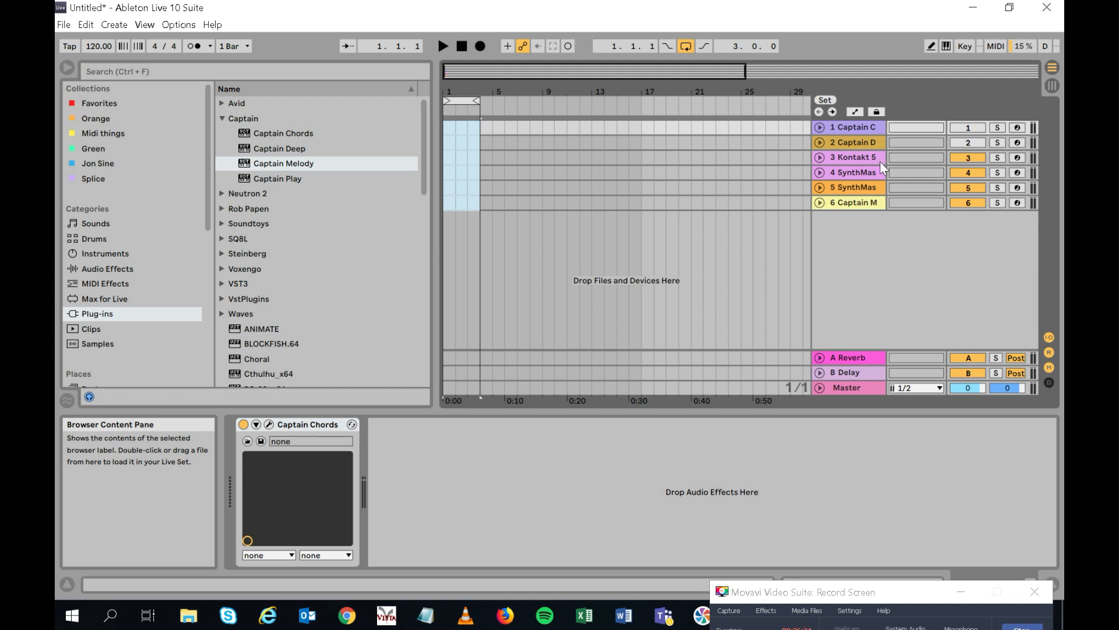
key("Down")
key("shift+Down")
key("shift+Down")
key("shift+Down")
key("shift+Down")
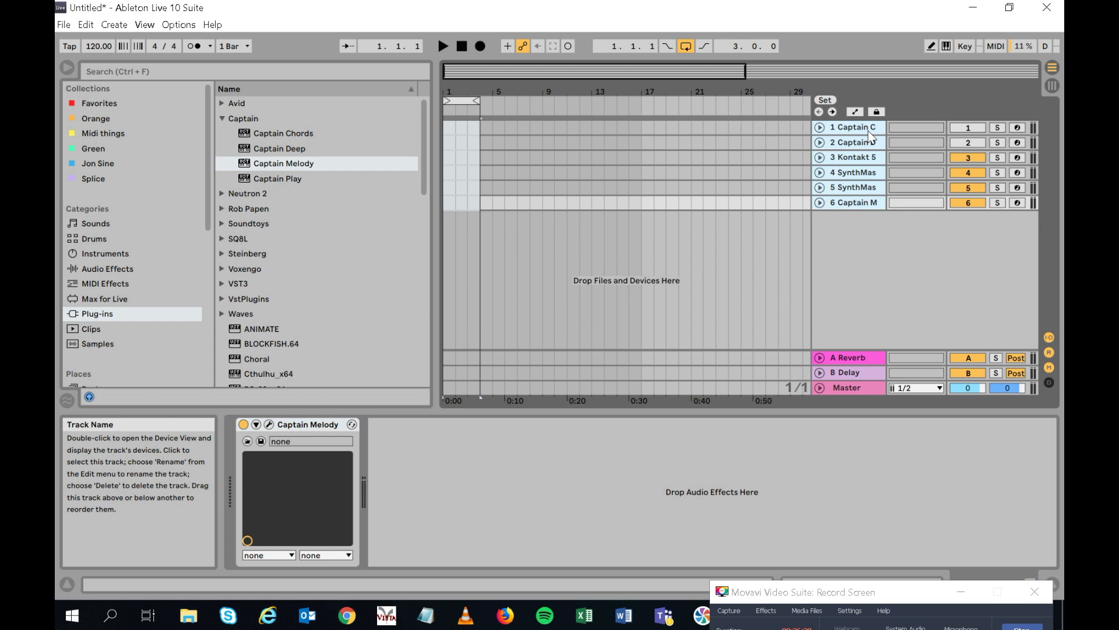
key("Delete")
Step: Add the Scaler_x64 plug-in on a new track and select the remaining Captain Chords track
scroll(418, 202, "down", 3)
scroll(418, 202, "down", 10)
left_click_drag(417, 344, 552, 187)
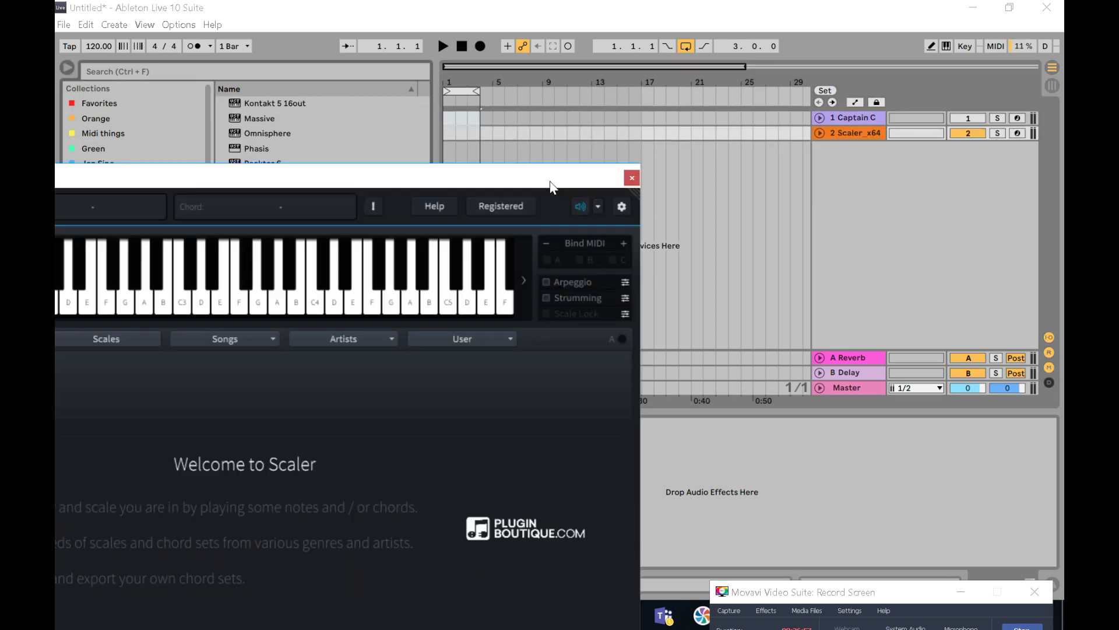
left_click(863, 120)
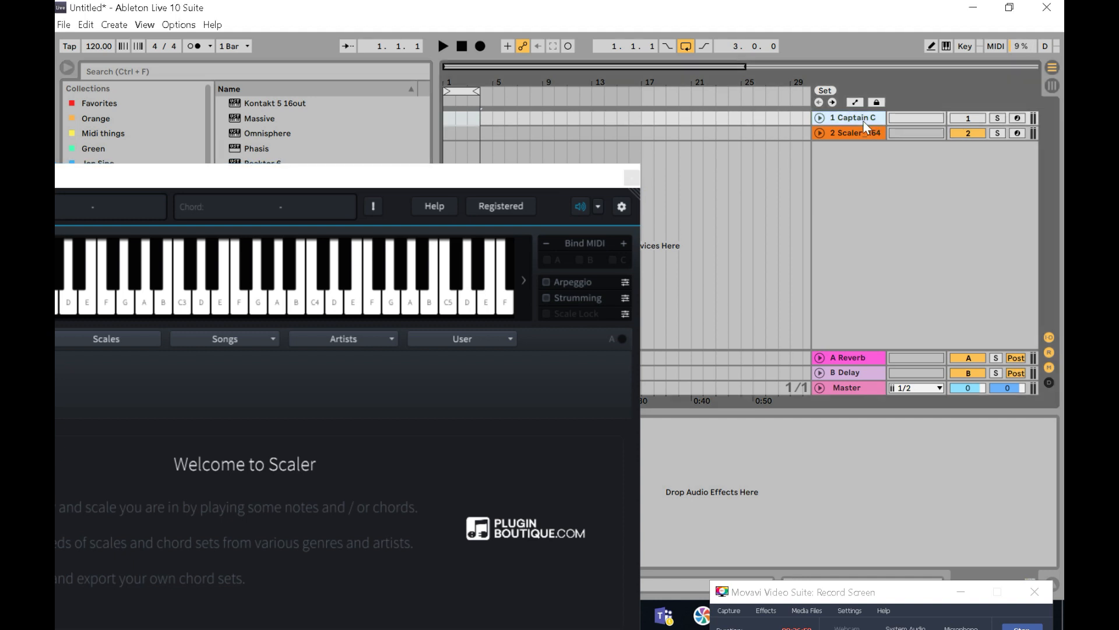
Step: Delete the Captain C track and reposition the Scaler plugin window so its whole interface fits on screen
key("Delete")
left_click_drag(436, 189, 706, 46)
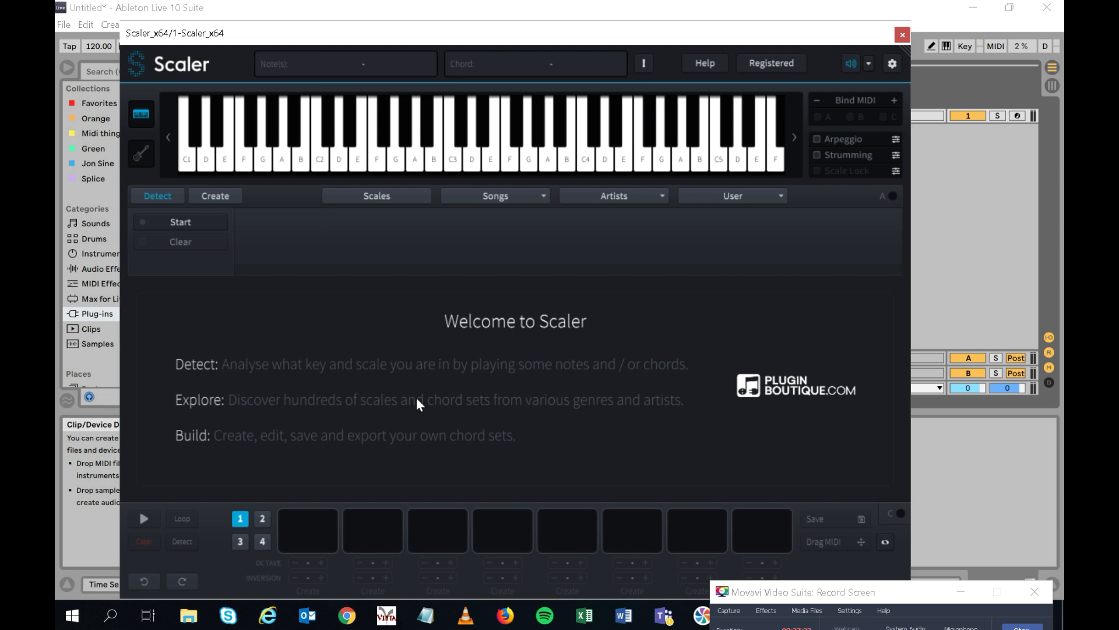
left_click_drag(413, 33, 413, 17)
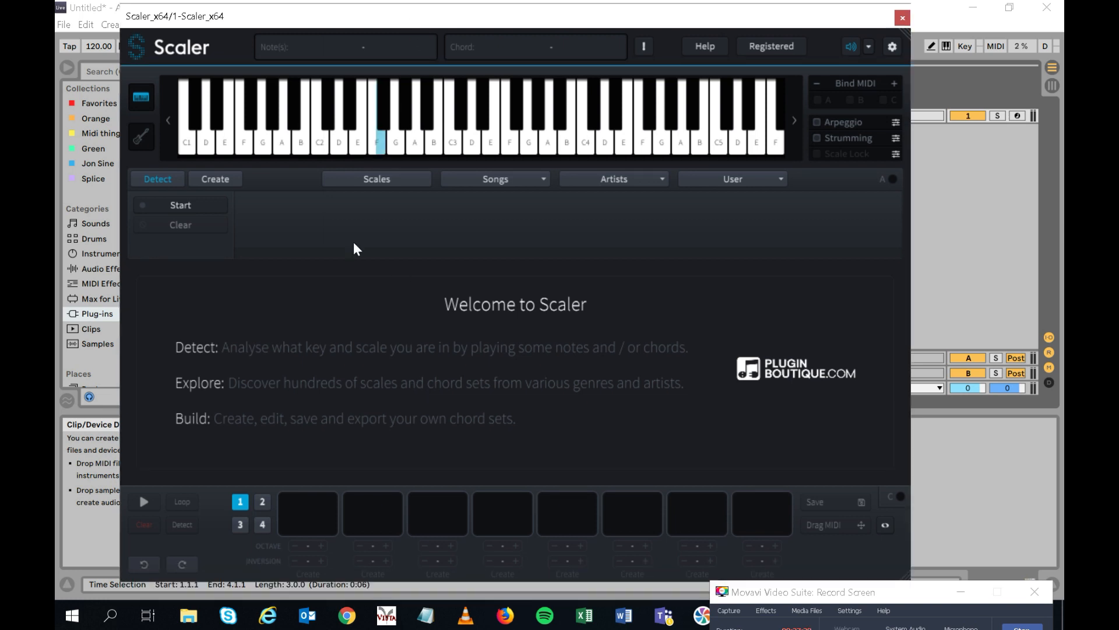
Step: Load the artist chord set Leon Switch 1 and audition its first five chords, from F min through F 5
left_click(617, 128)
left_click(625, 181)
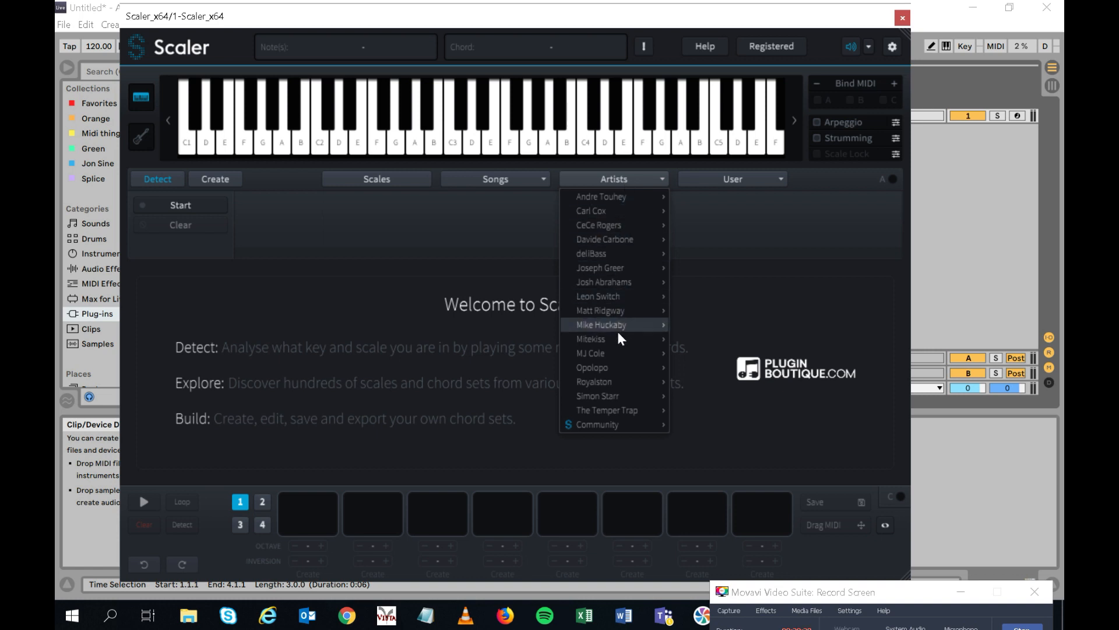
mouse_move(619, 336)
mouse_move(645, 294)
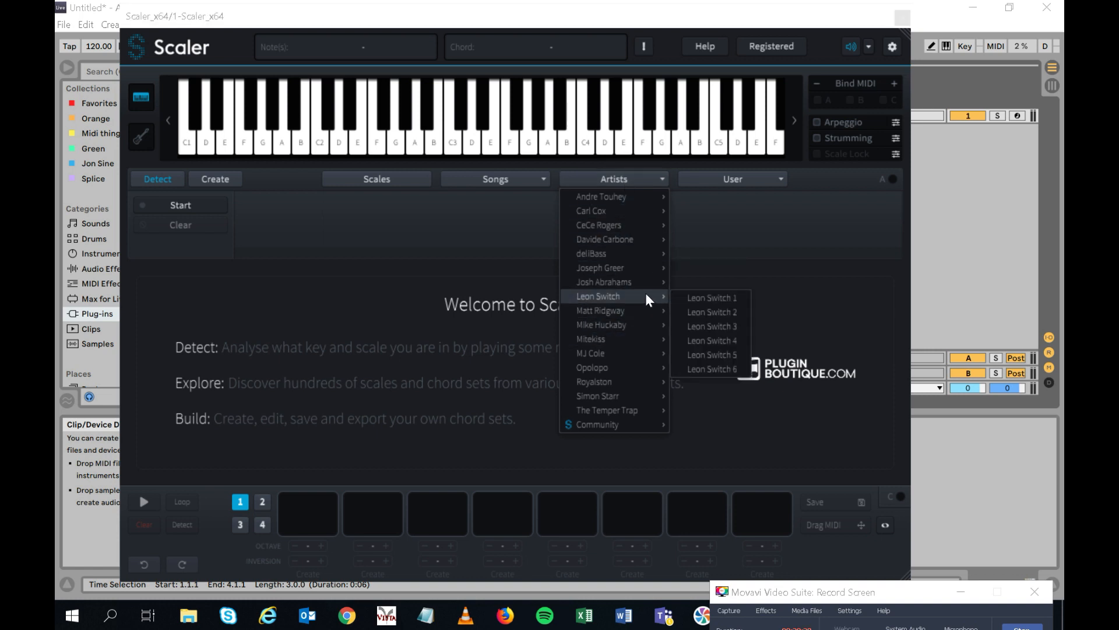
left_click(714, 298)
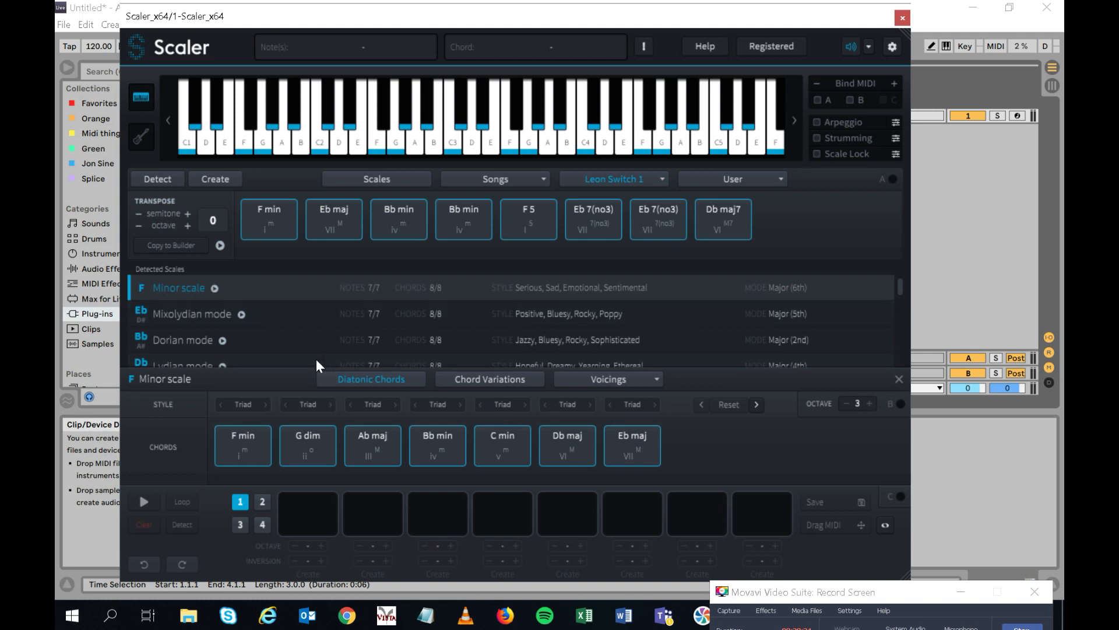
left_click(265, 213)
left_click(333, 216)
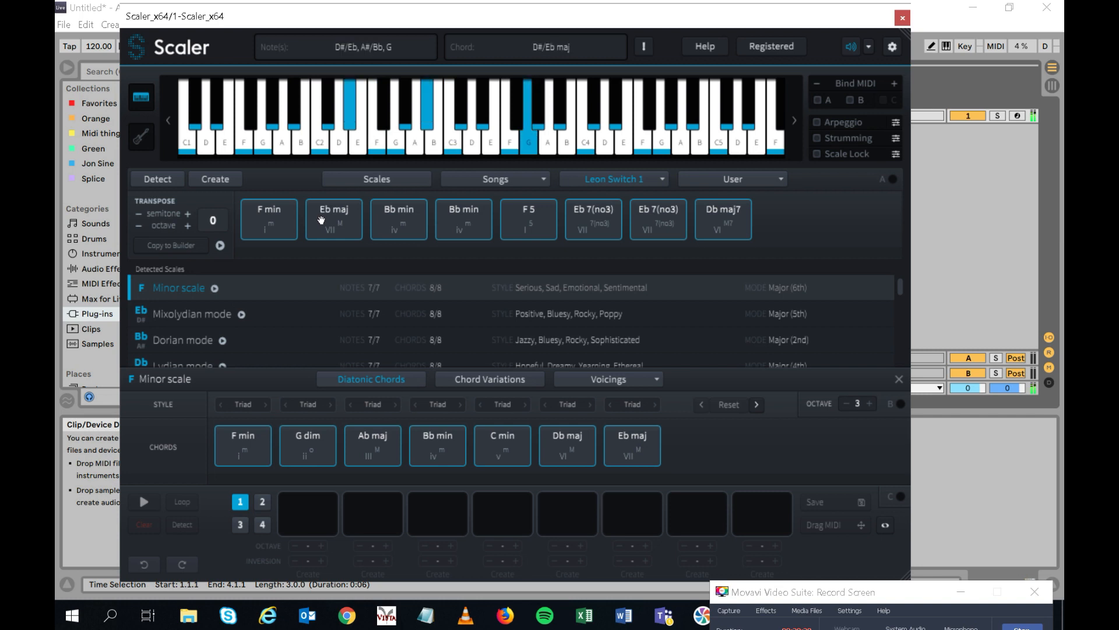
left_click(397, 219)
left_click(484, 215)
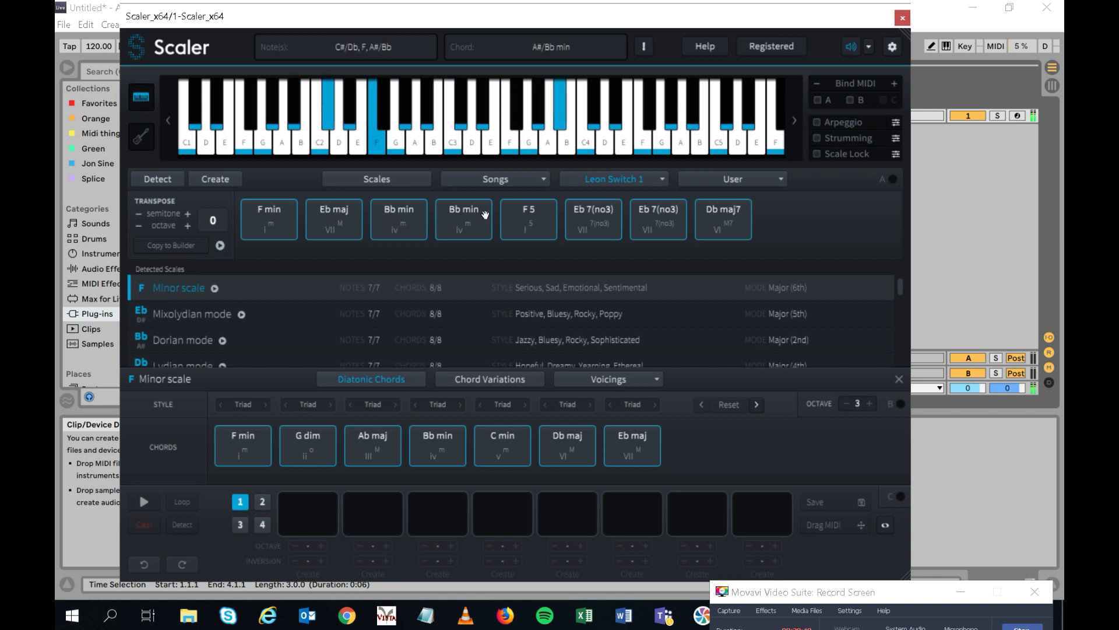
left_click(526, 213)
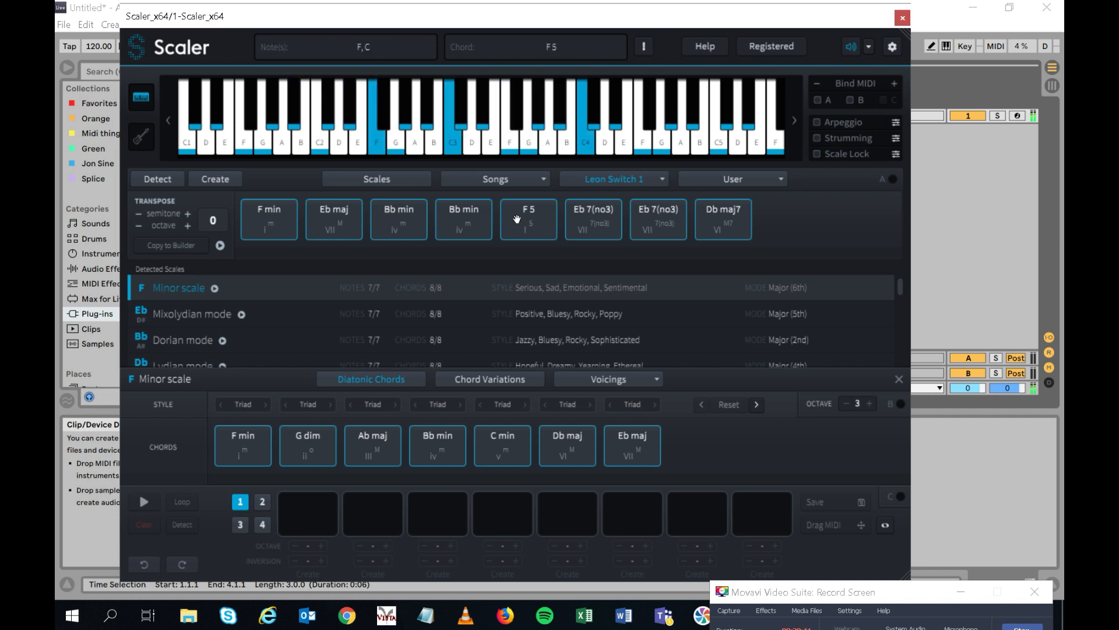
Step: Load the deliBass artist chord set First Take and audition its first six chords in order
left_click(634, 183)
mouse_move(639, 252)
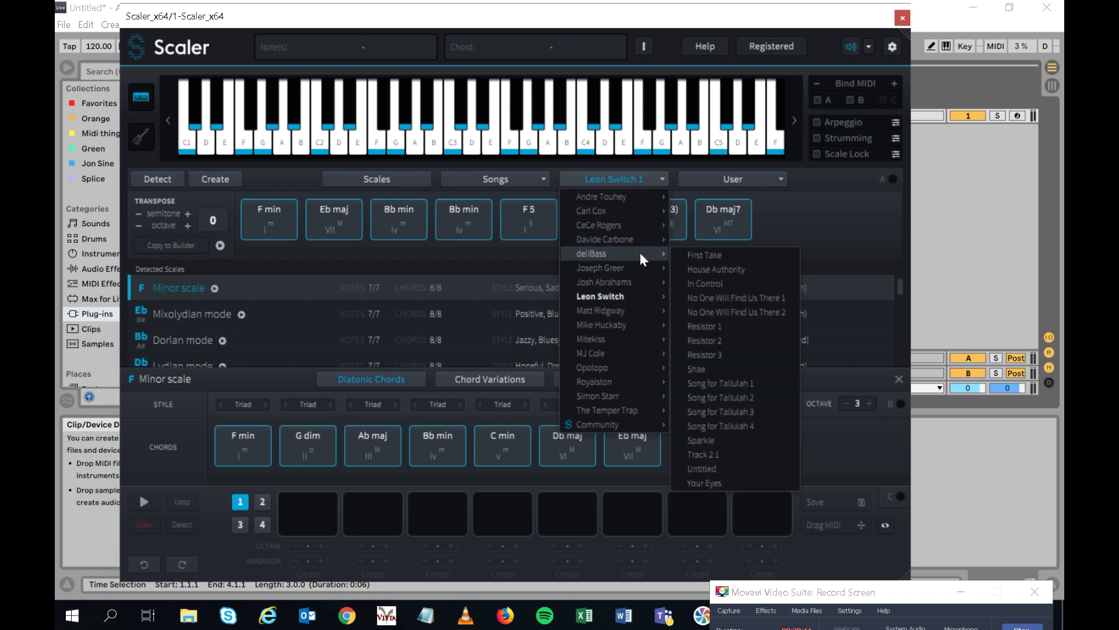
left_click(717, 256)
left_click(271, 214)
left_click(326, 221)
left_click(393, 220)
left_click(474, 222)
left_click(522, 221)
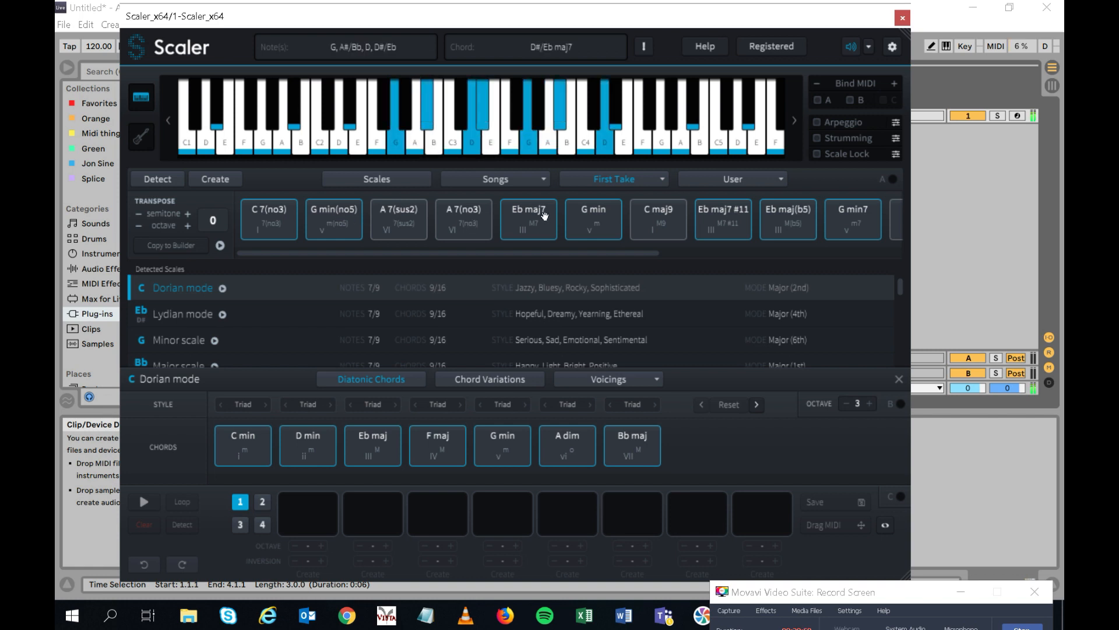
left_click(587, 227)
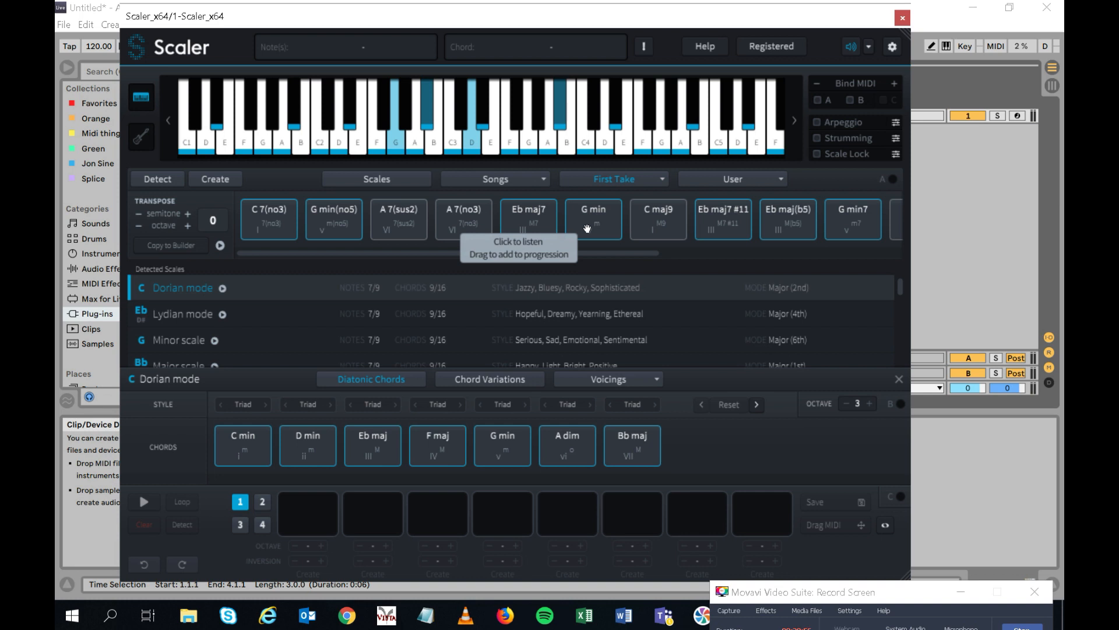
Step: Load the artist chord set MJ Cole 1 and audition its first four chords, from Ab min11 through Db maj
left_click(647, 182)
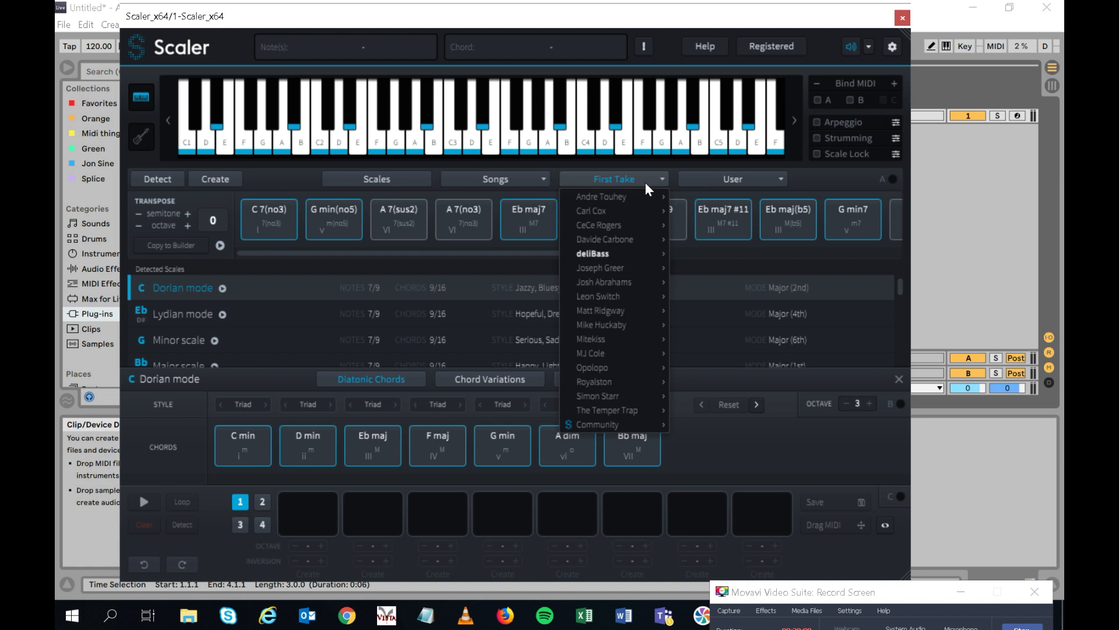
mouse_move(632, 310)
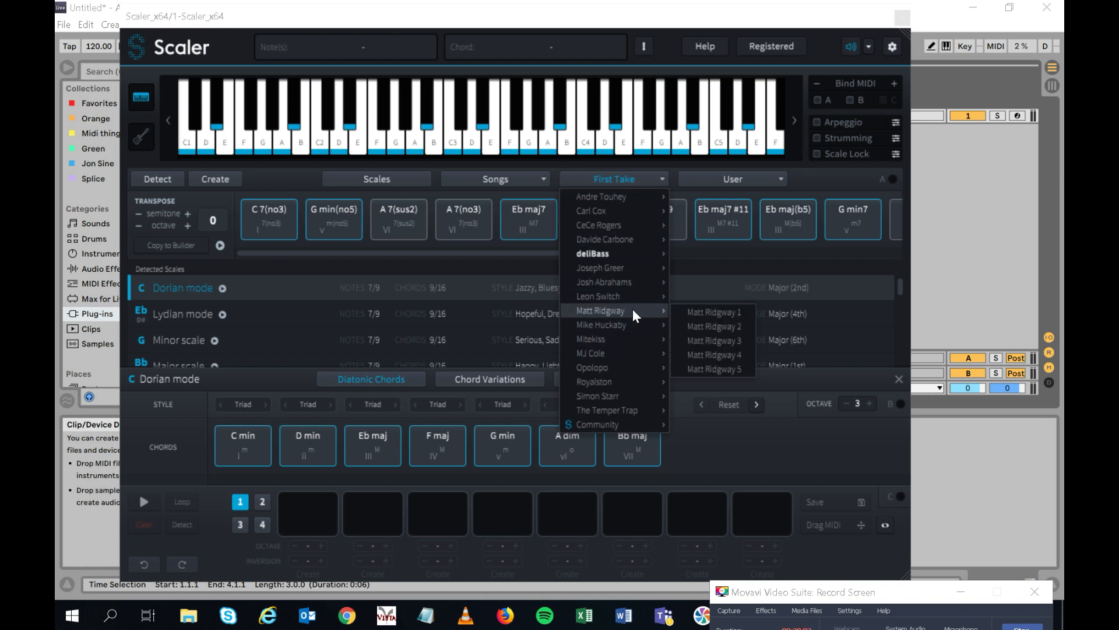
mouse_move(628, 371)
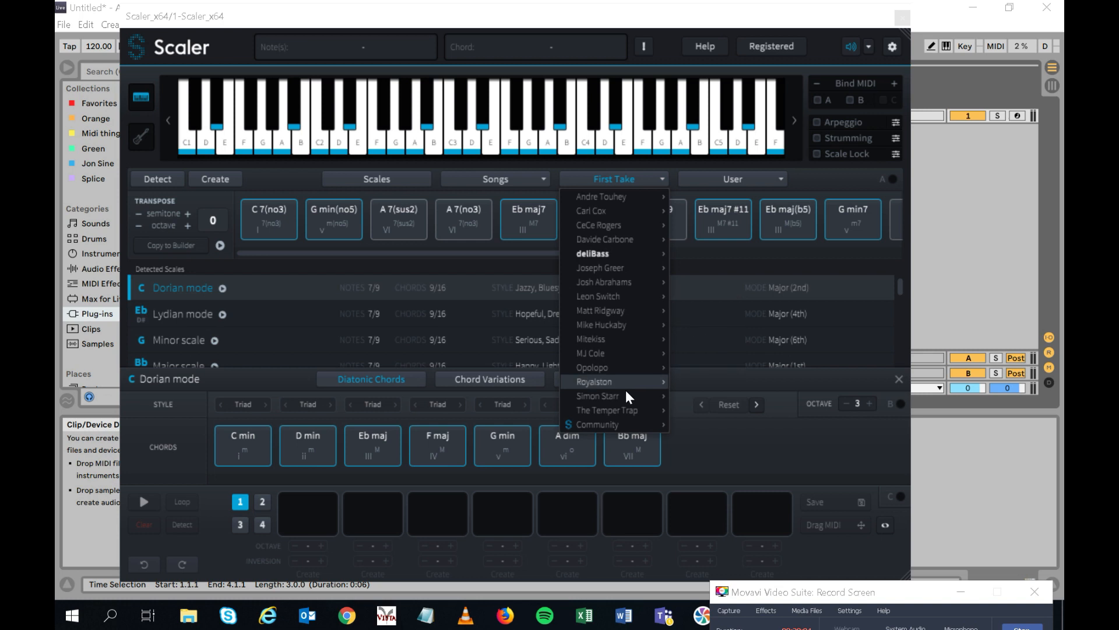
mouse_move(624, 407)
mouse_move(624, 348)
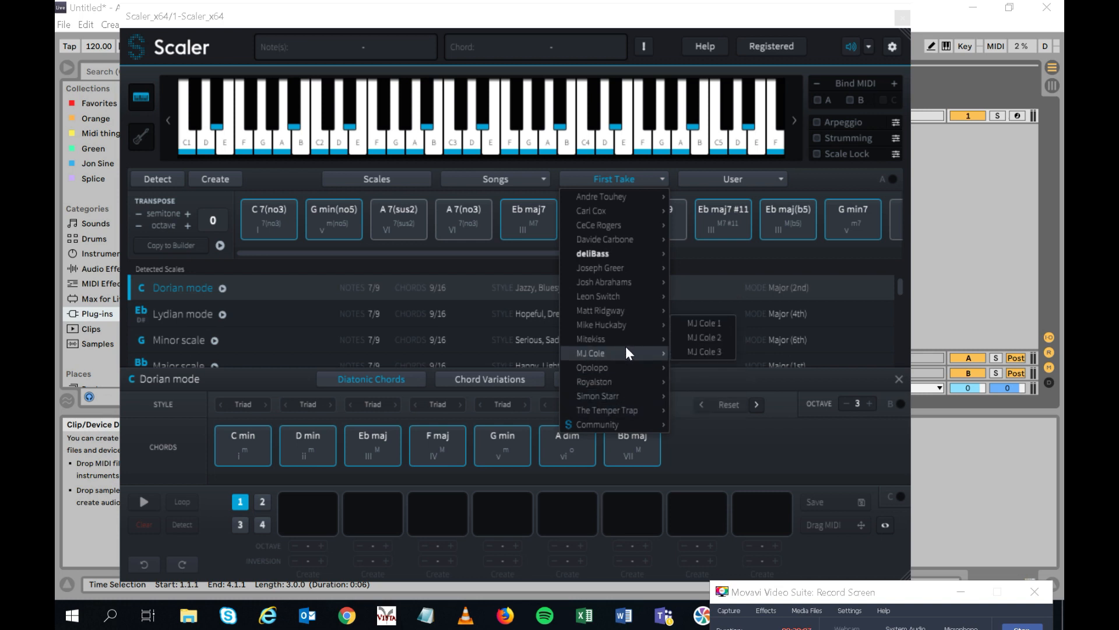
left_click(712, 324)
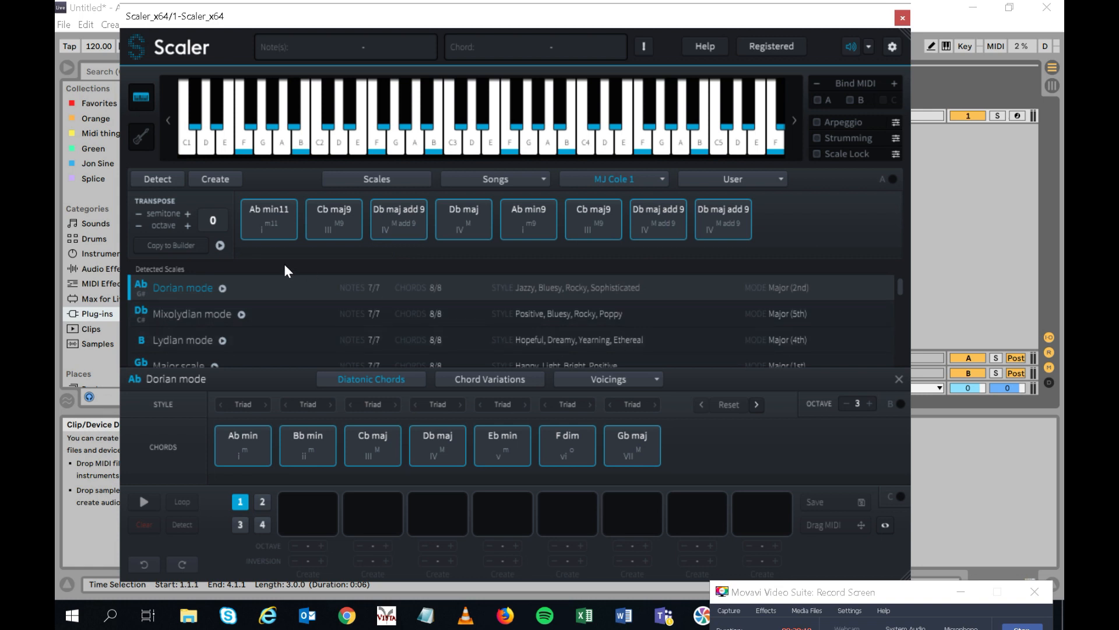
left_click(274, 225)
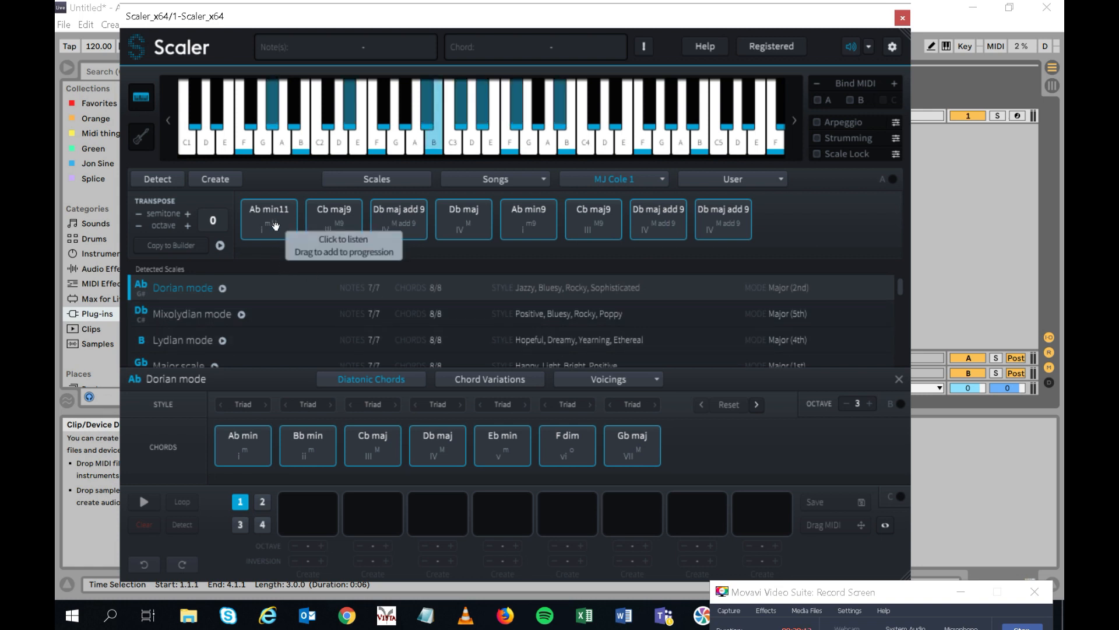
left_click(327, 219)
left_click(398, 228)
left_click(470, 230)
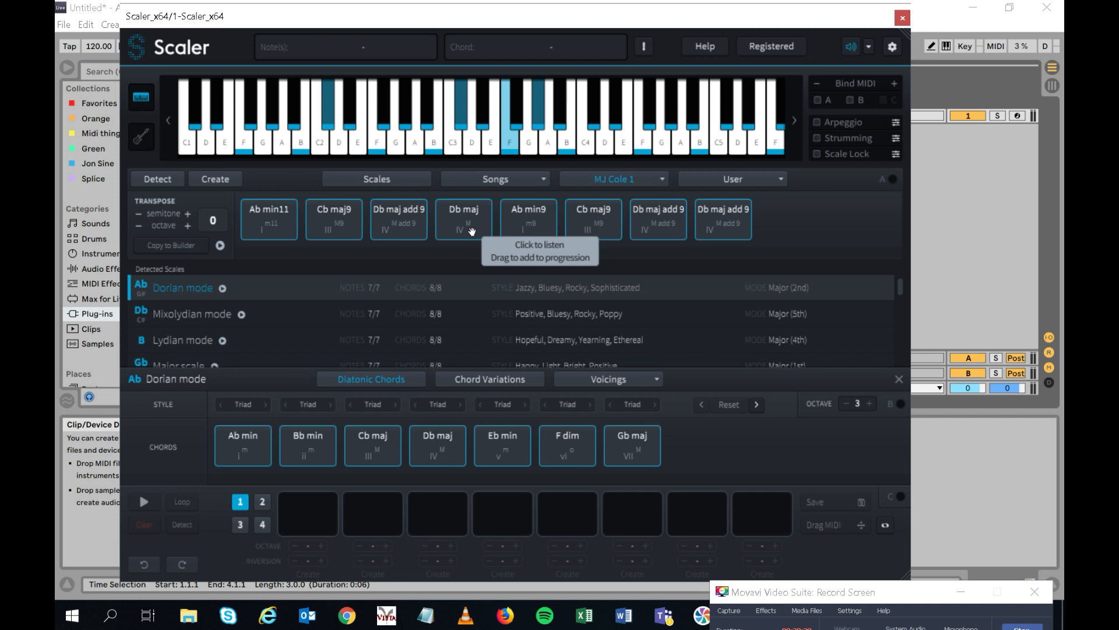
Step: Load the song chord set EDM 5 and audition its first four chords, from G maj7 through G maj
left_click(638, 180)
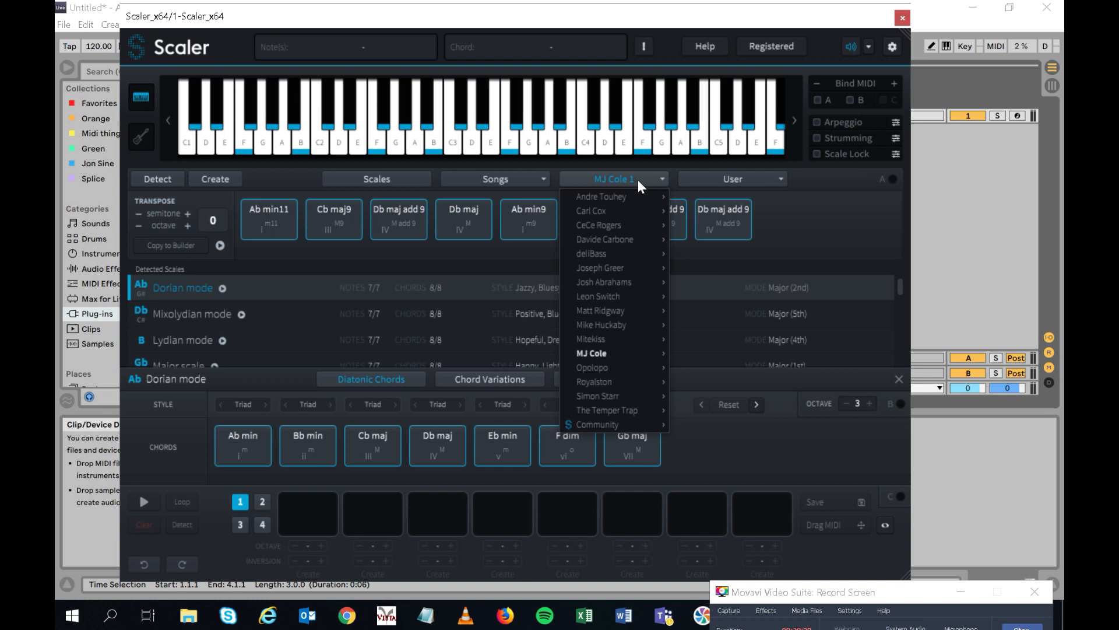
left_click(527, 176)
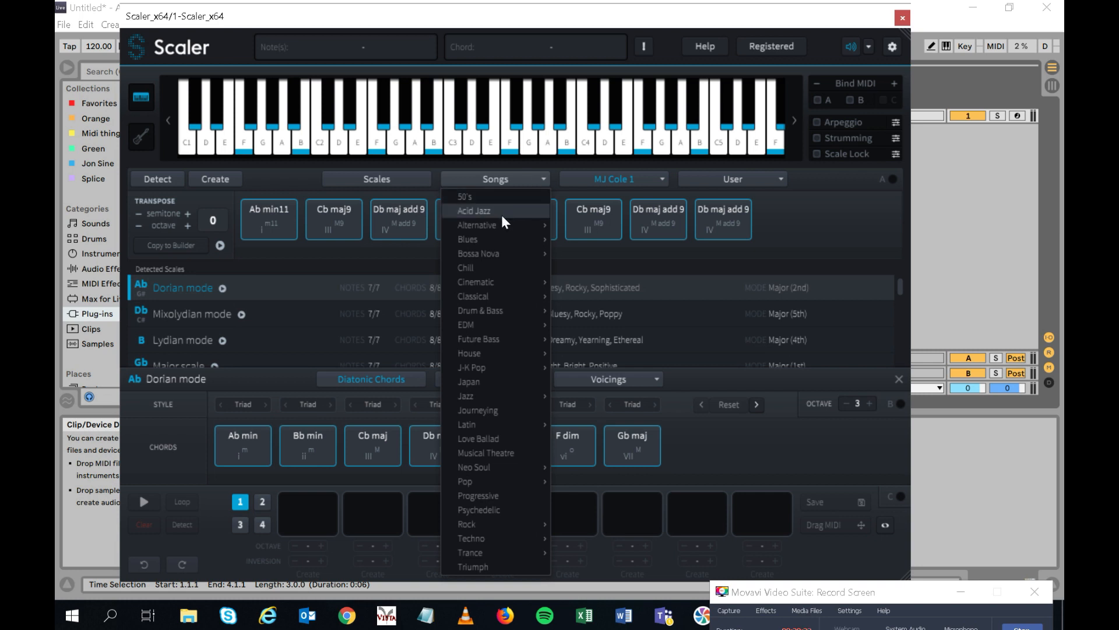
mouse_move(508, 369)
mouse_move(497, 551)
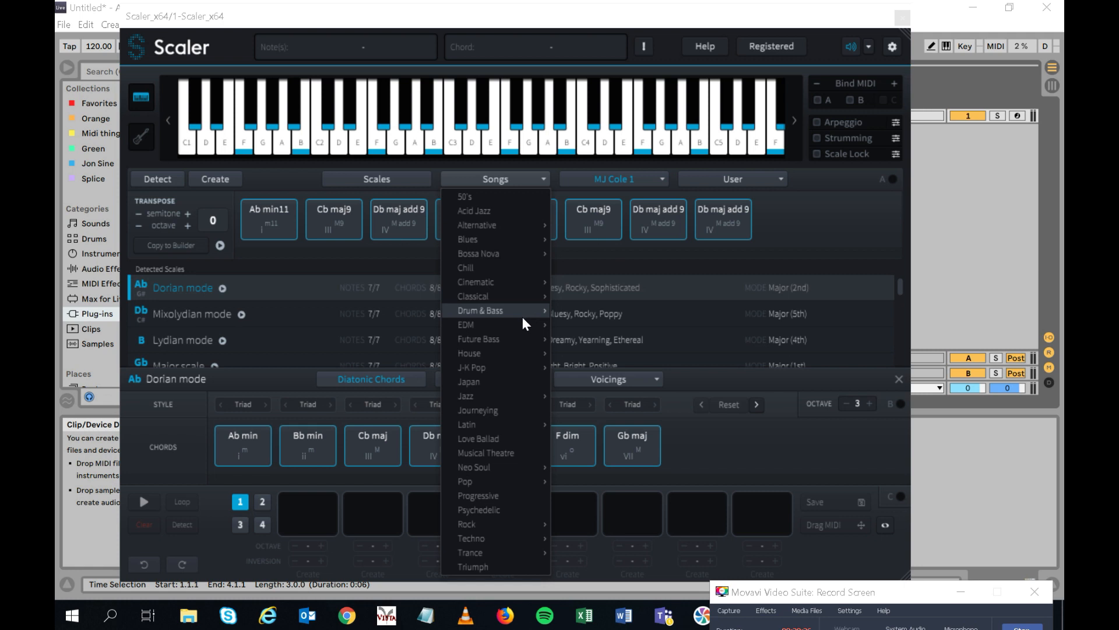
mouse_move(523, 327)
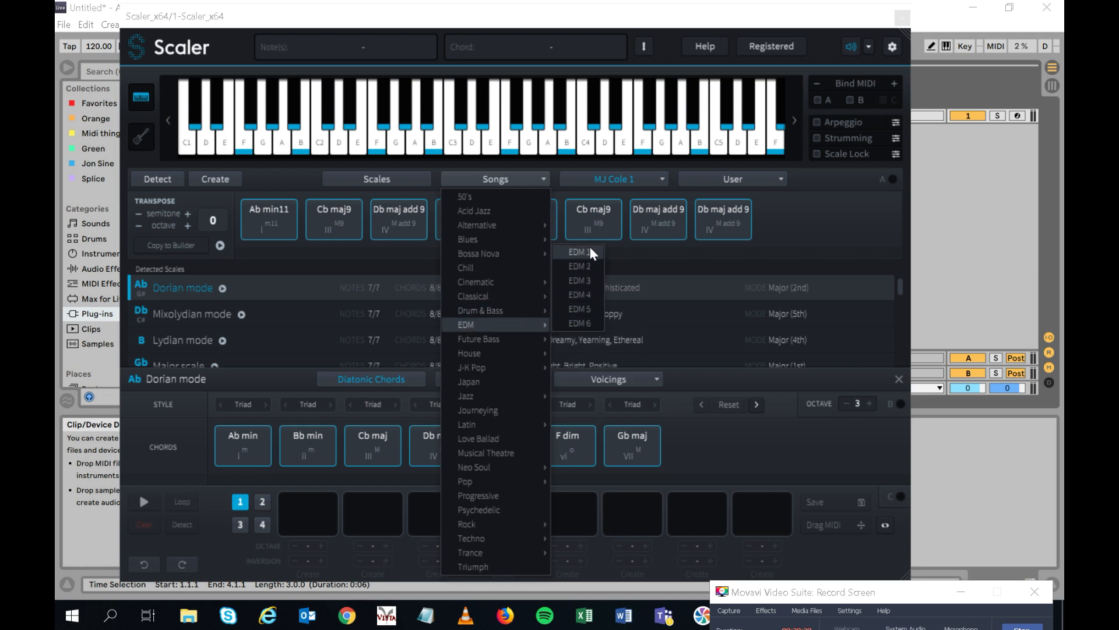
left_click(586, 310)
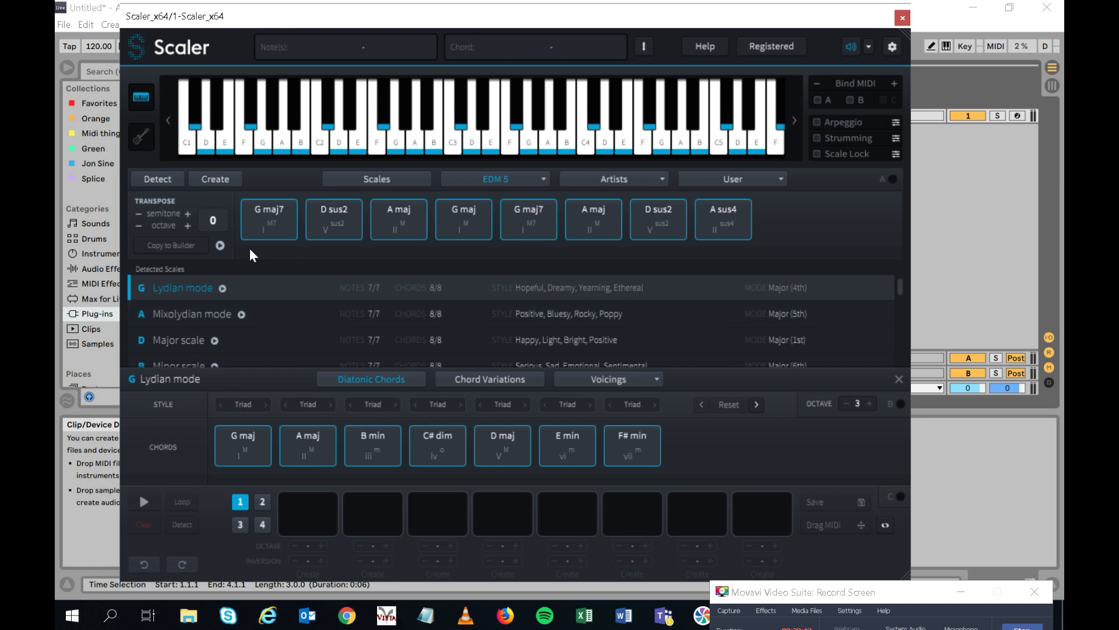
left_click(260, 224)
left_click(260, 224)
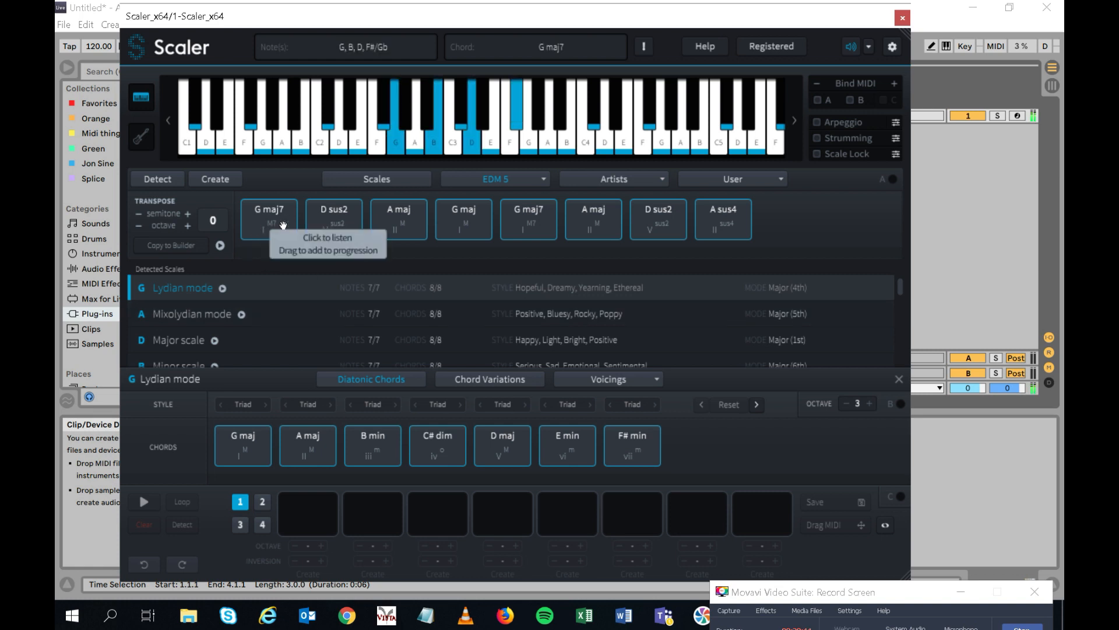
left_click(315, 224)
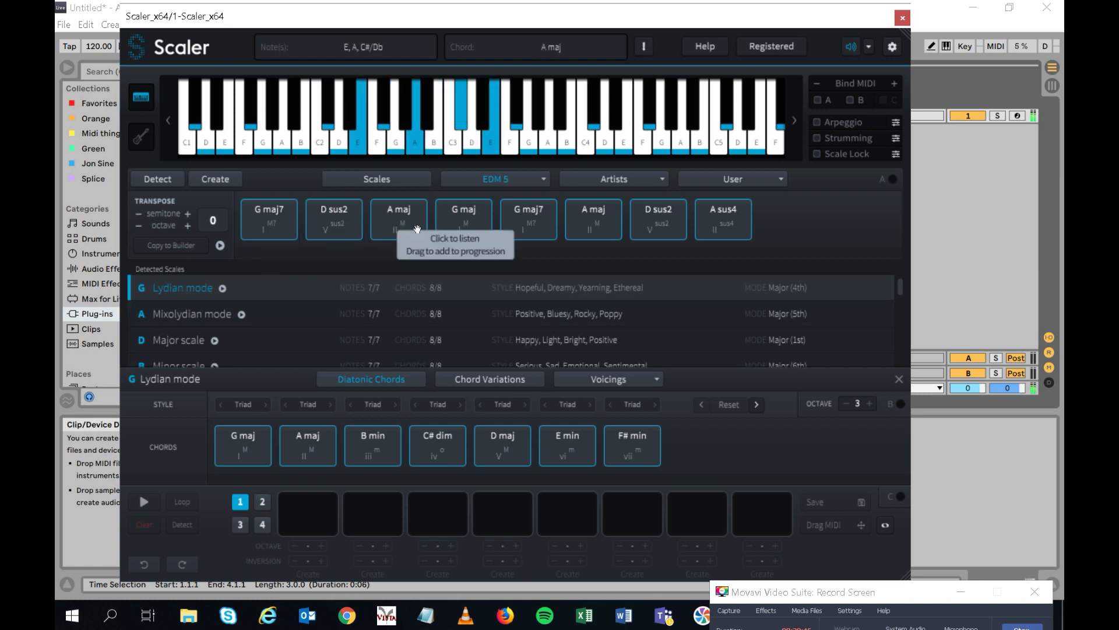
left_click(457, 226)
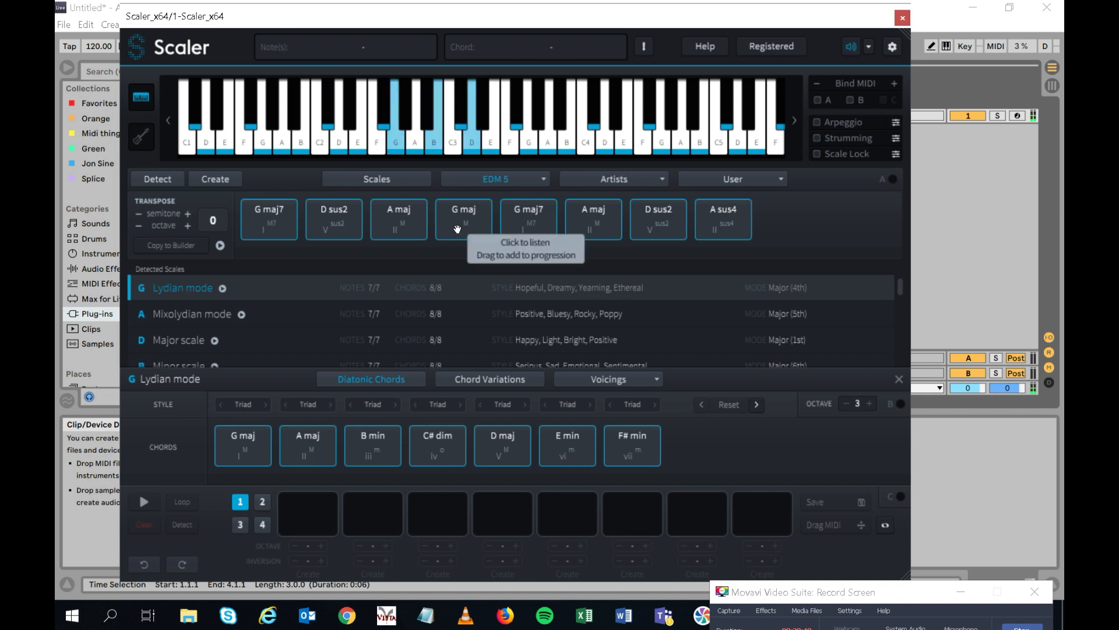
Step: Load the song chord set EDM 1 and audition its first six chords, ending on F min
left_click(509, 177)
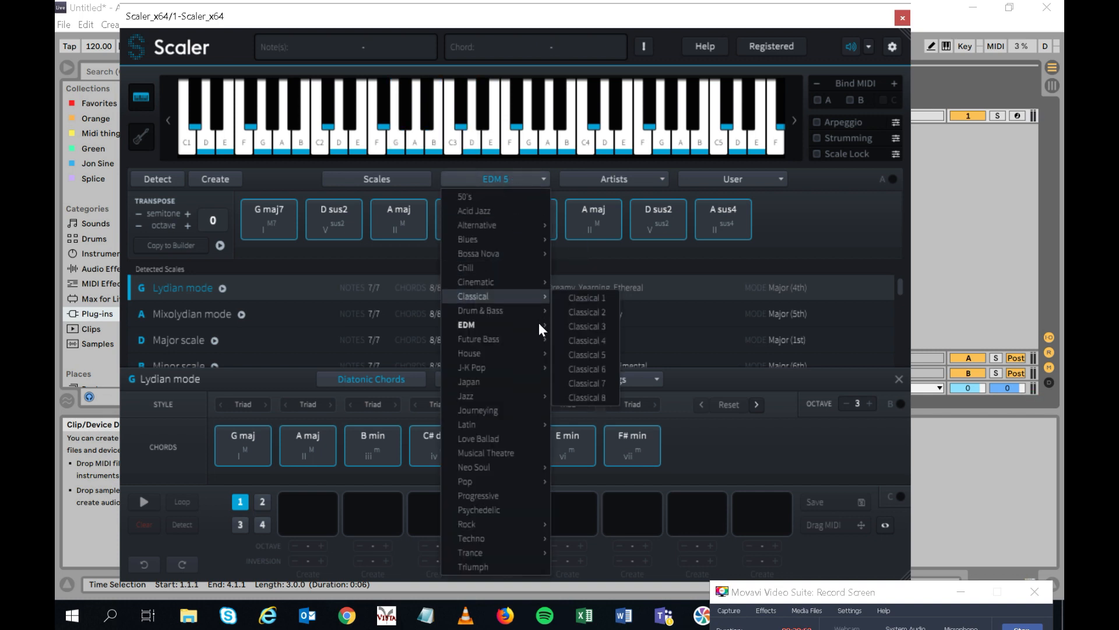
mouse_move(541, 324)
left_click(584, 269)
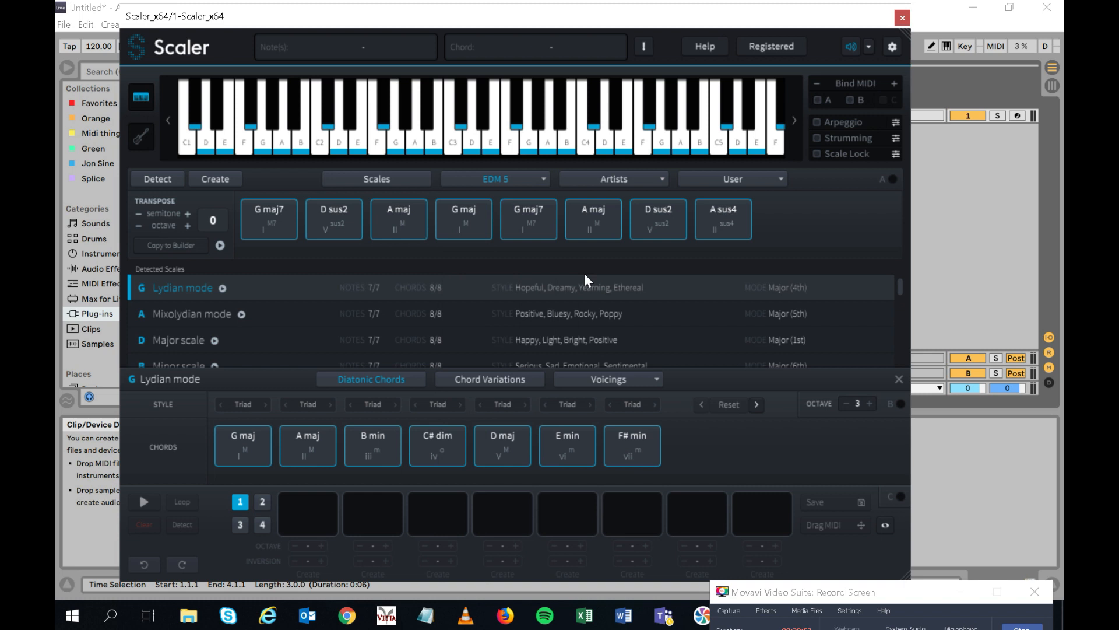
left_click(274, 228)
left_click(325, 229)
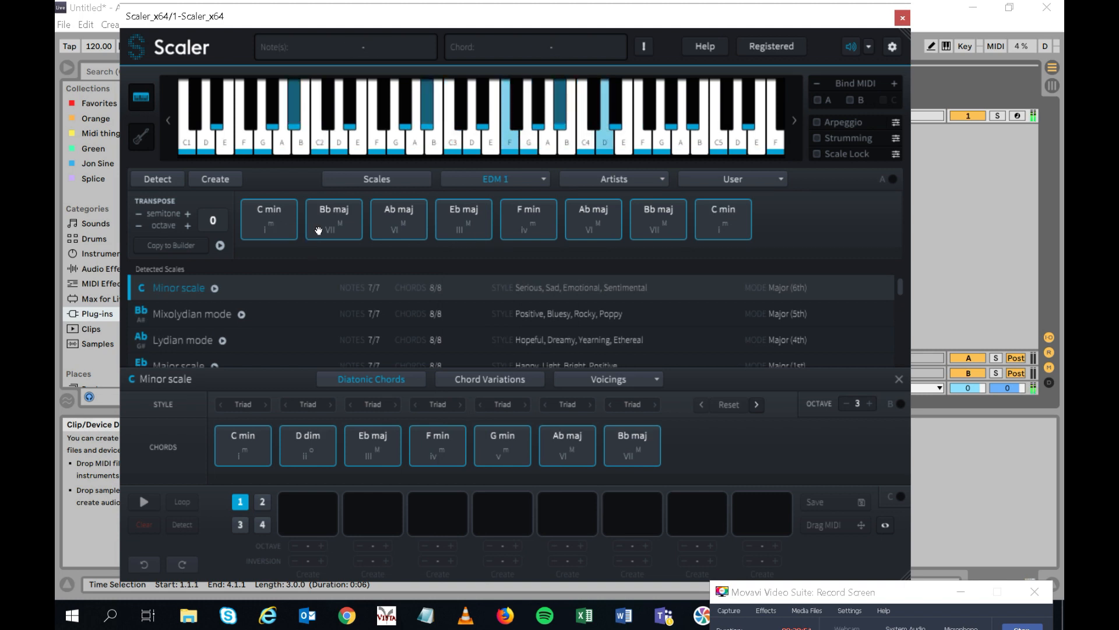
left_click(409, 229)
left_click(468, 222)
left_click(576, 218)
left_click(528, 220)
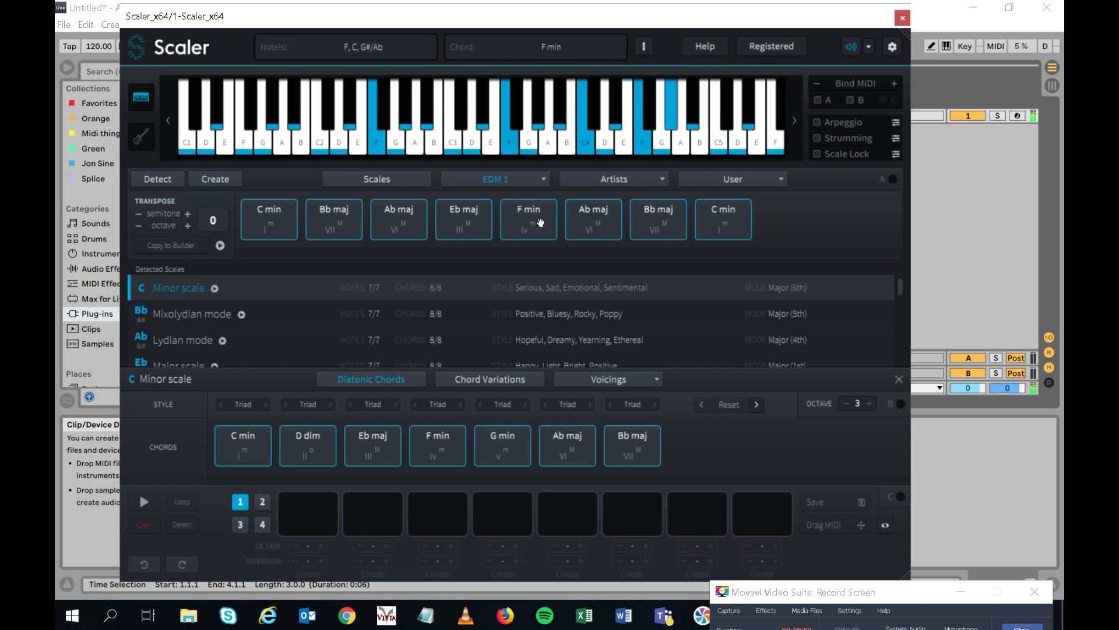
Step: Display the full list of scales, and load the user chord set vince2
left_click(403, 180)
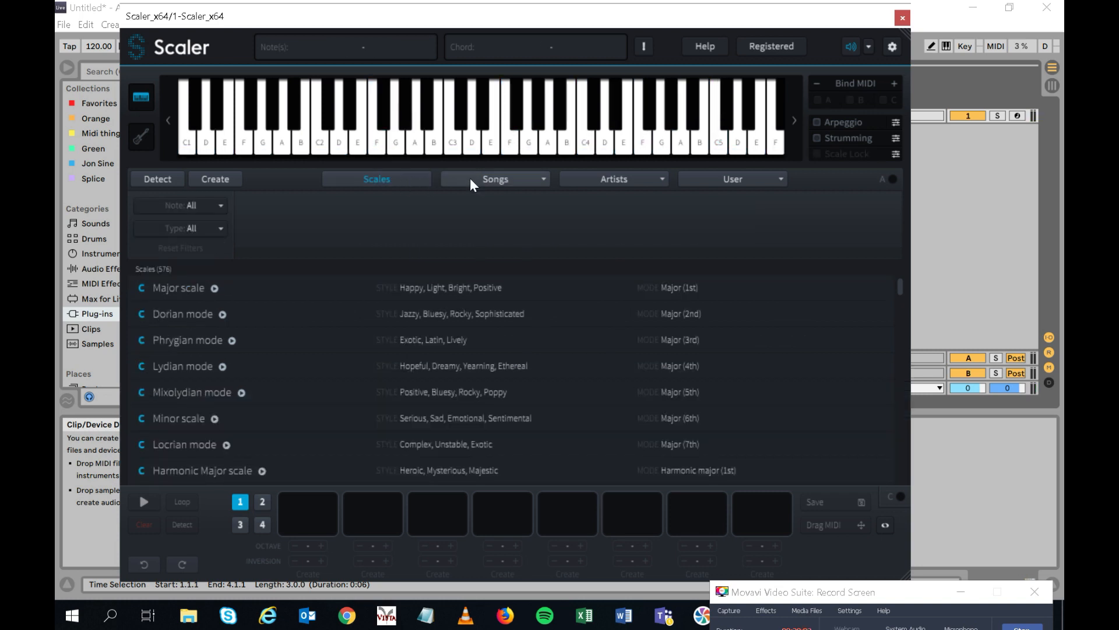
left_click(492, 177)
left_click(734, 174)
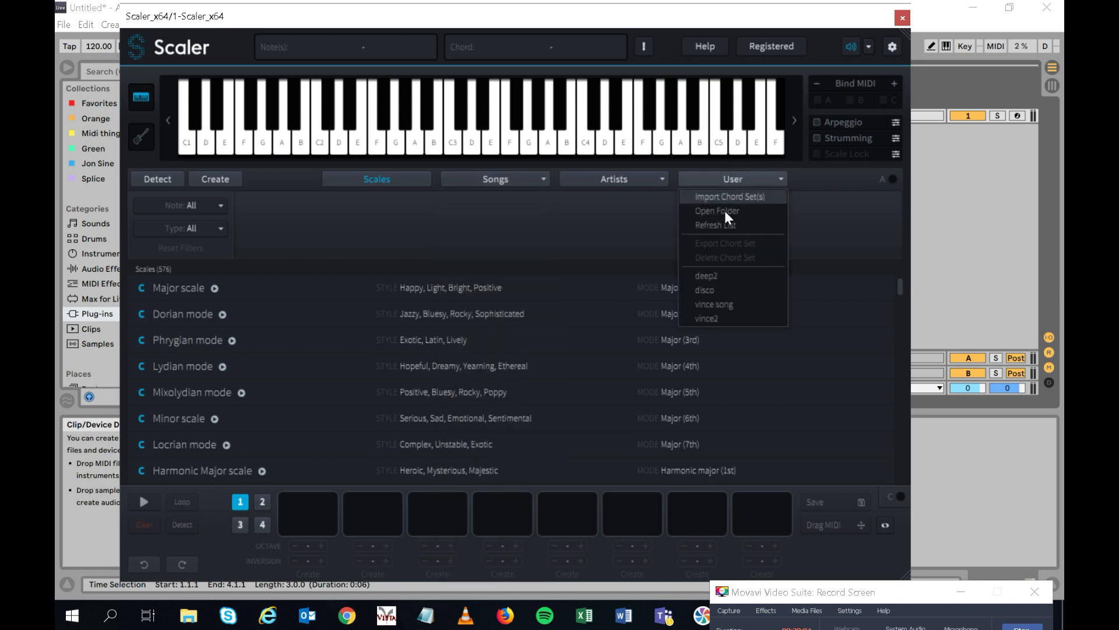
left_click(719, 318)
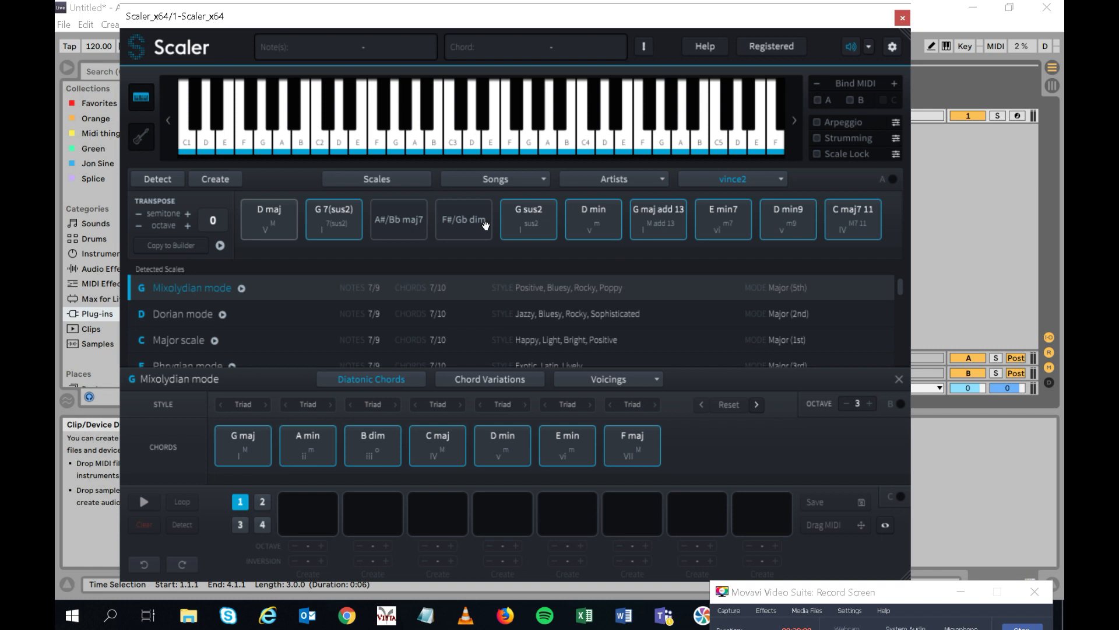
Step: Audition the first five chords of the vince2 chord set, from D maj through G sus2
left_click(407, 230)
left_click(355, 219)
left_click(278, 224)
left_click(327, 225)
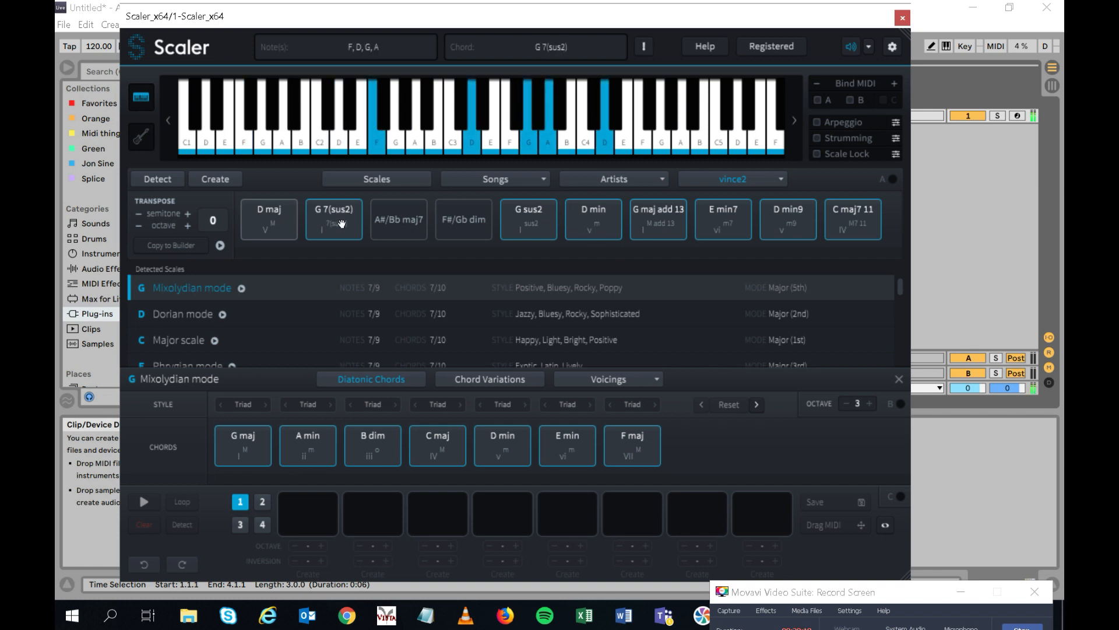
left_click(387, 225)
left_click(452, 228)
left_click(511, 231)
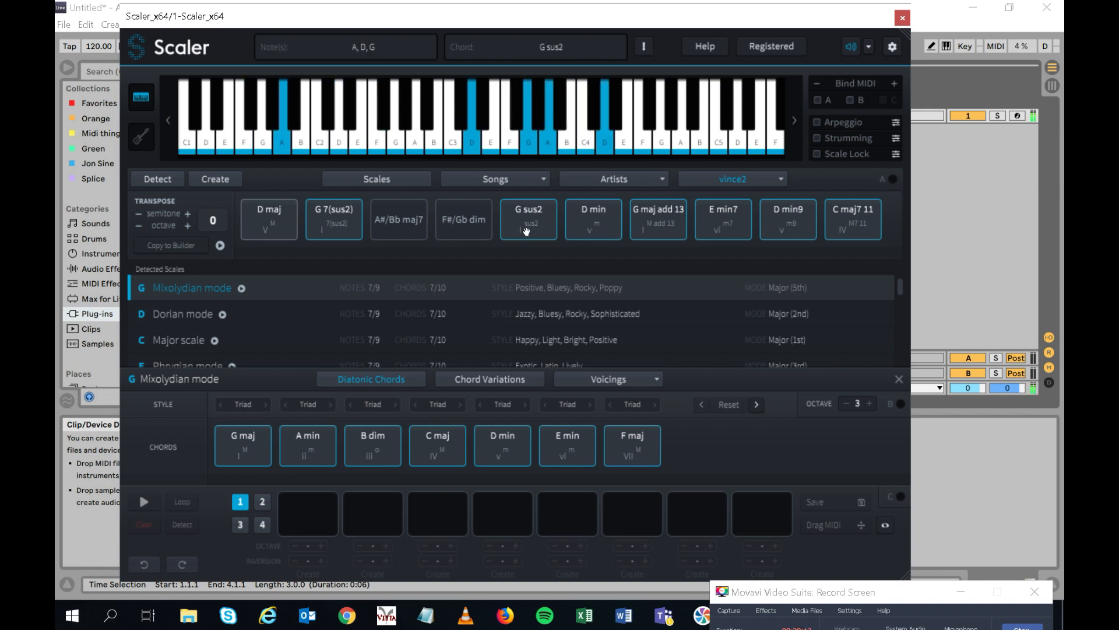
Step: Audition the D min and G maj add 13 chords of the vince2 chord set
left_click(595, 222)
left_click(649, 223)
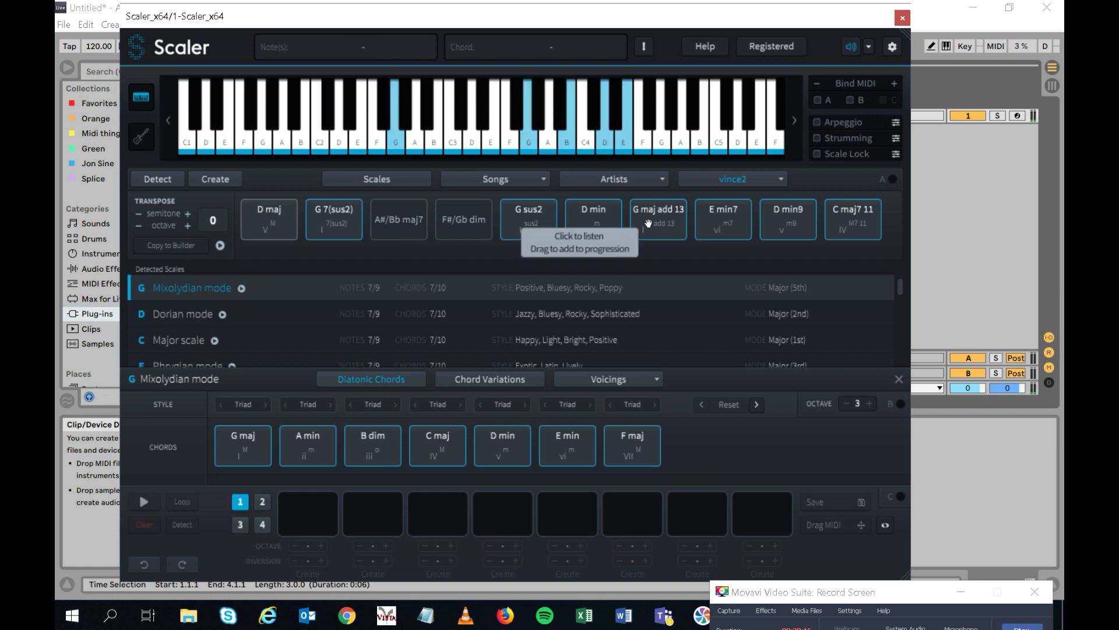
Step: Load the artist chord set MJ Cole 1 and audition its first three chords, from Ab min11 through Db maj add 9
left_click(661, 179)
mouse_move(650, 366)
left_click(709, 334)
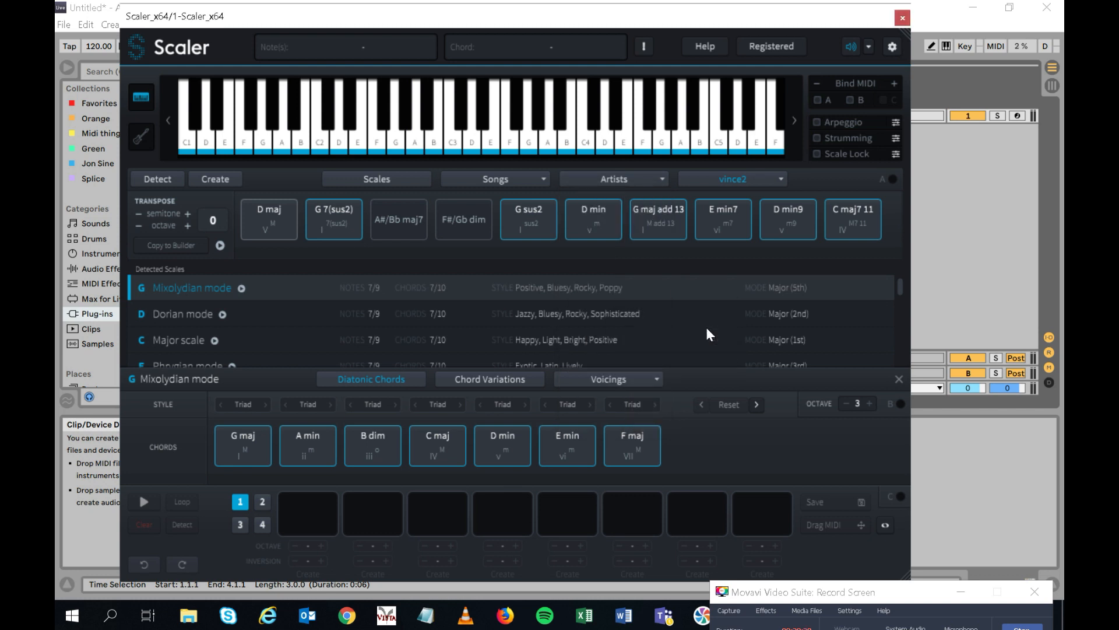
left_click(278, 230)
left_click(331, 227)
left_click(389, 229)
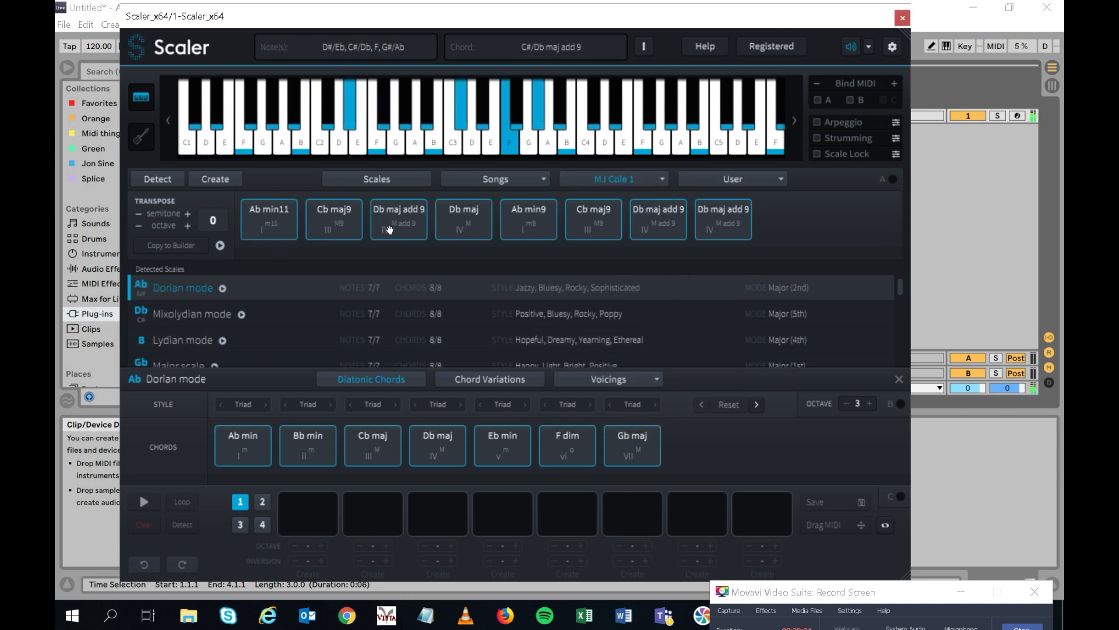
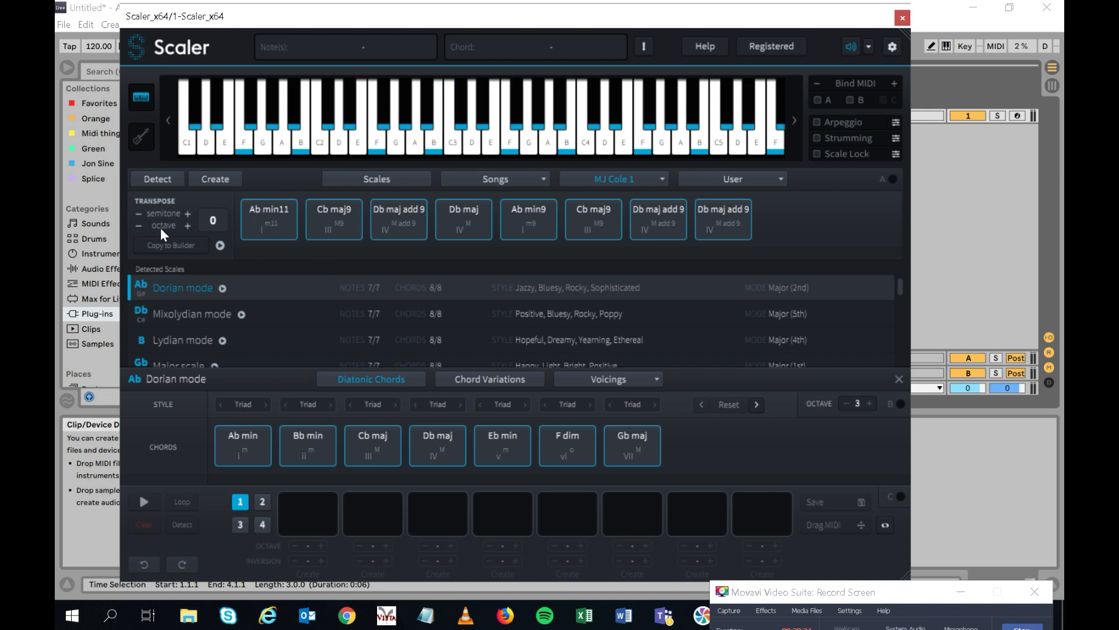
Step: Transpose the MJ Cole 1 set down one octave to -12 and audition its first three chords
left_click(142, 228)
left_click(265, 226)
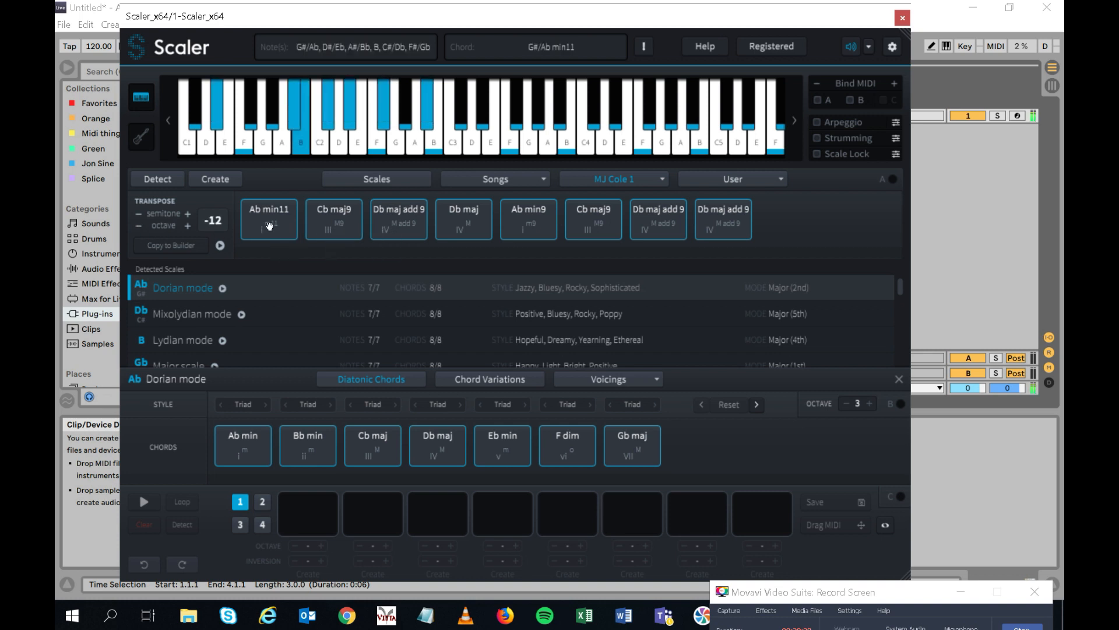
left_click(327, 234)
left_click(399, 227)
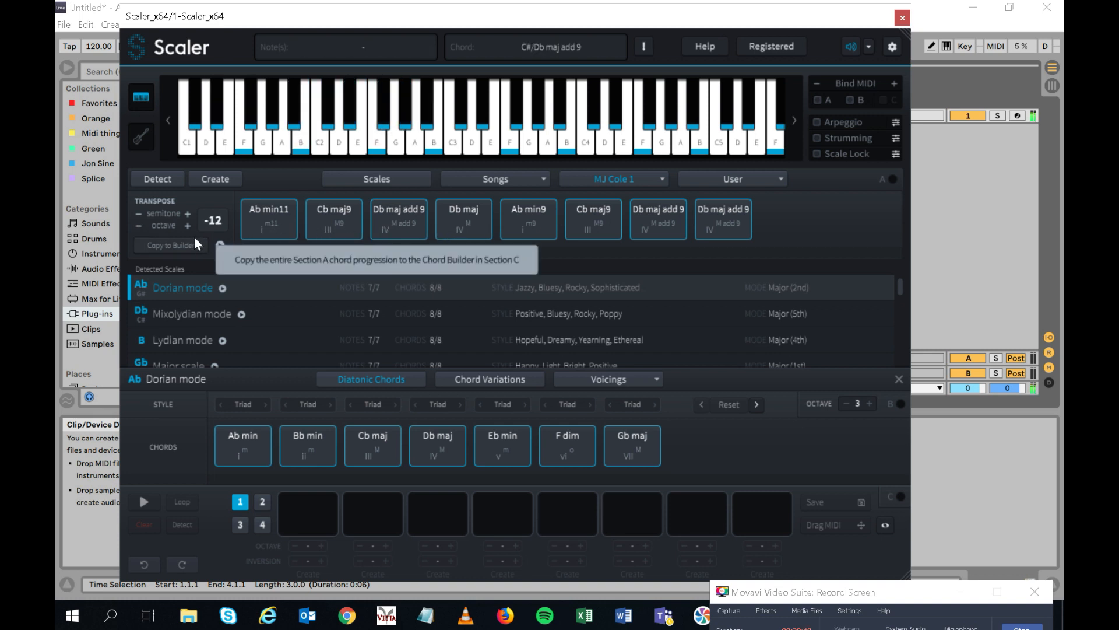
Step: Transpose the MJ Cole 1 set up to one octave above its original pitch and audition its first three chords
left_click(187, 227)
left_click(188, 228)
left_click(265, 223)
left_click(335, 220)
left_click(399, 224)
Step: Try the set at a +1 semitone transposition by auditioning A min11, C maj9 and D maj add 9, and reset the transposition to 0
left_click(139, 225)
left_click(188, 214)
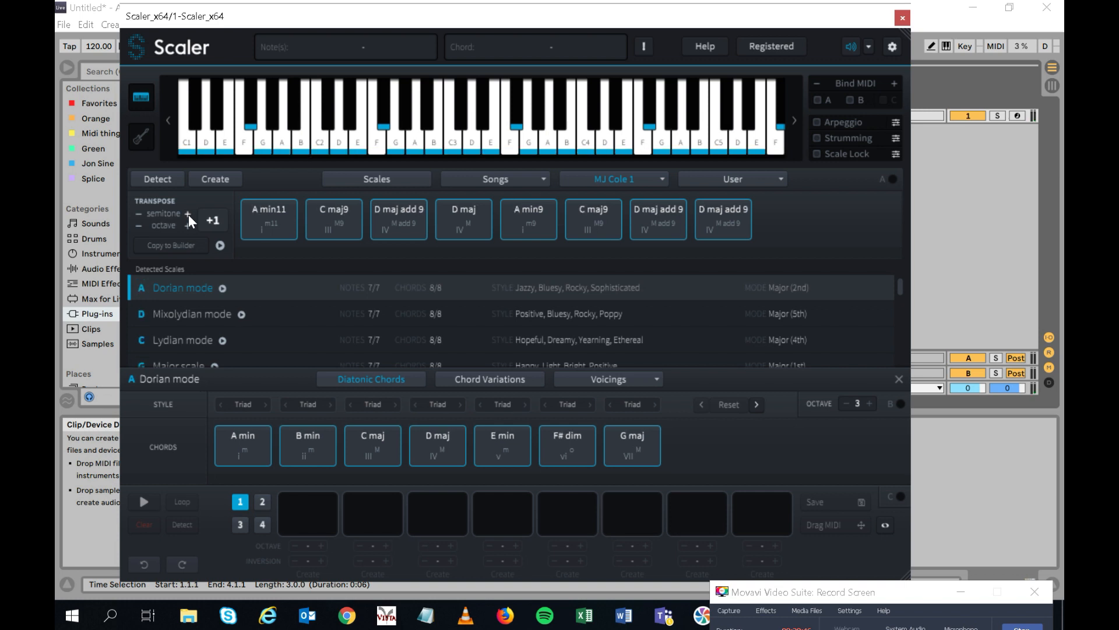
left_click(334, 220)
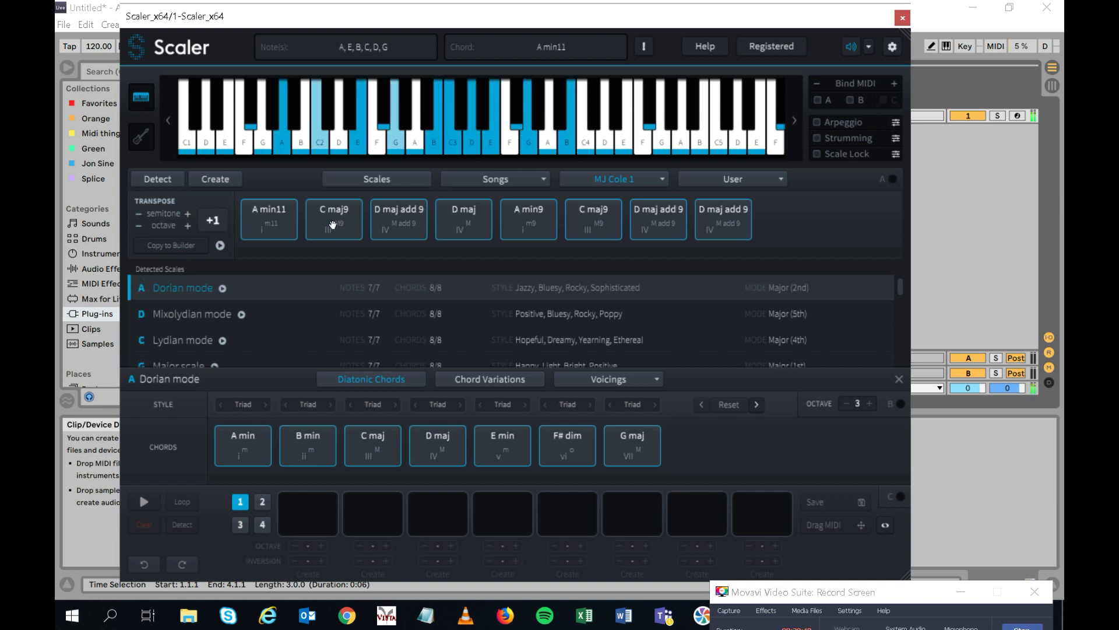
left_click(380, 224)
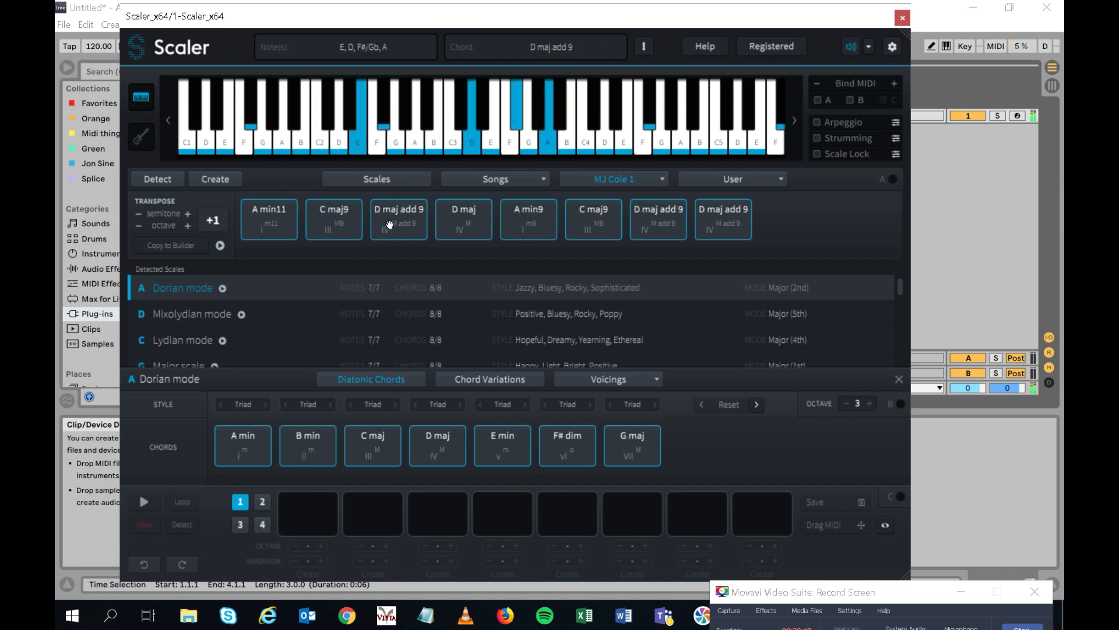
left_click(138, 214)
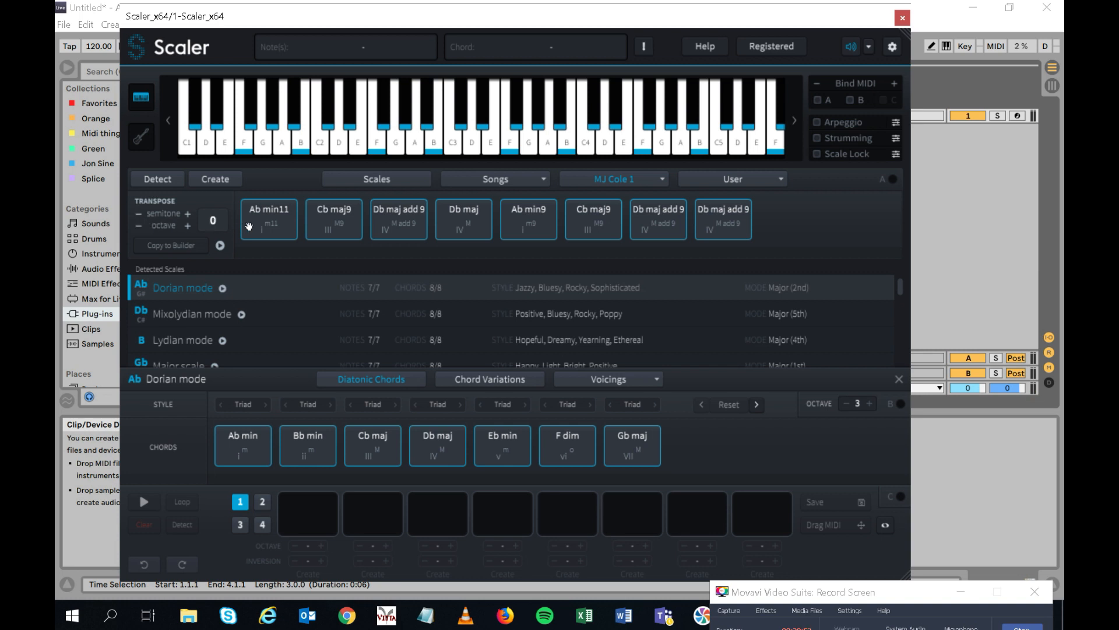
Step: Transpose the chord set up two semitones to +2 and audition its first chord, Bb min11
left_click(187, 214)
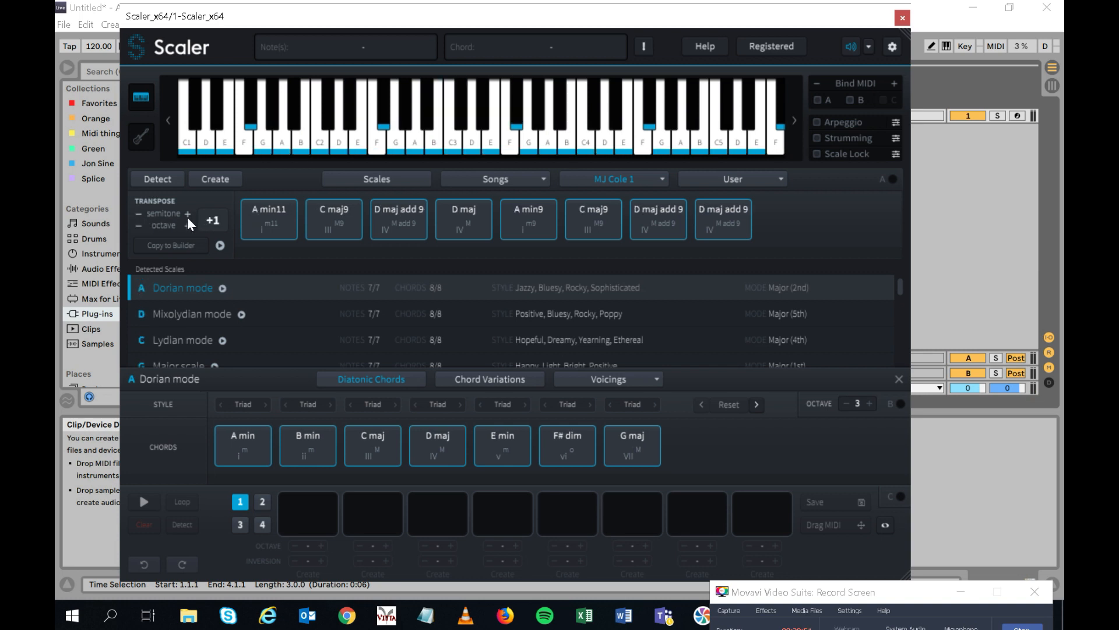
left_click(188, 214)
left_click(274, 218)
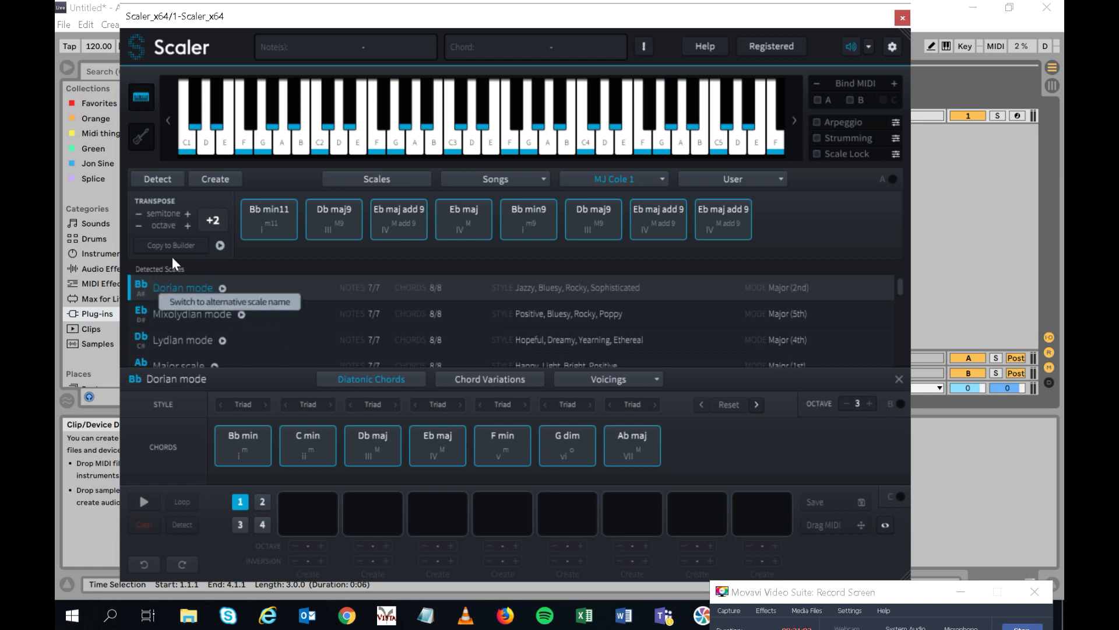
Step: Try semitone transpositions up to +4, return to +2 and audition the first chord again
left_click(188, 214)
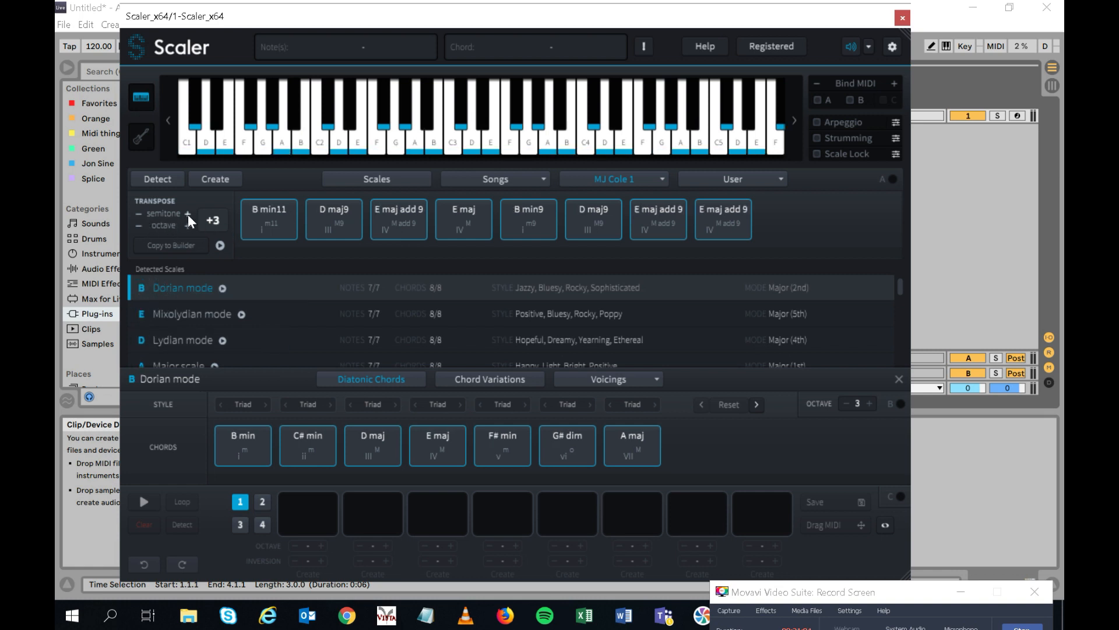
left_click(188, 214)
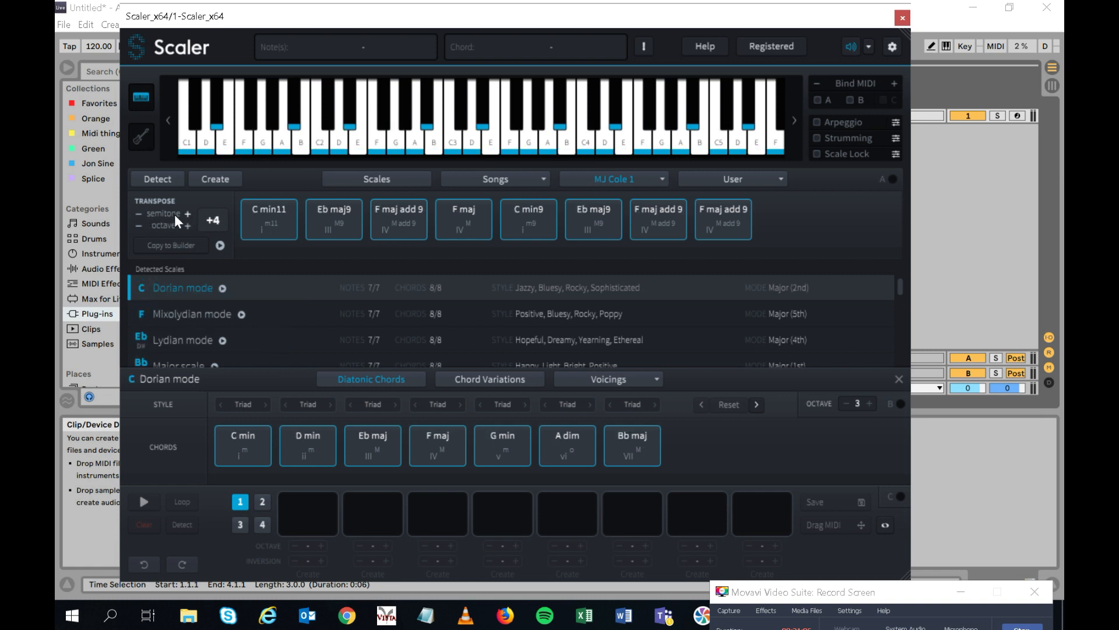
left_click(141, 217)
left_click(141, 216)
left_click(141, 217)
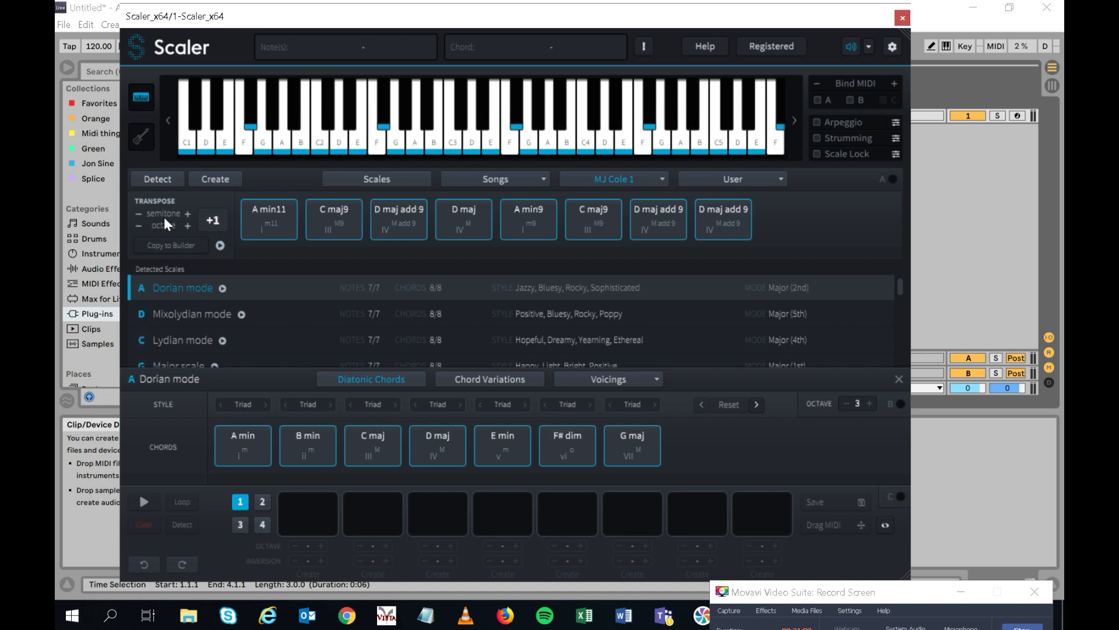
left_click(188, 214)
left_click(281, 220)
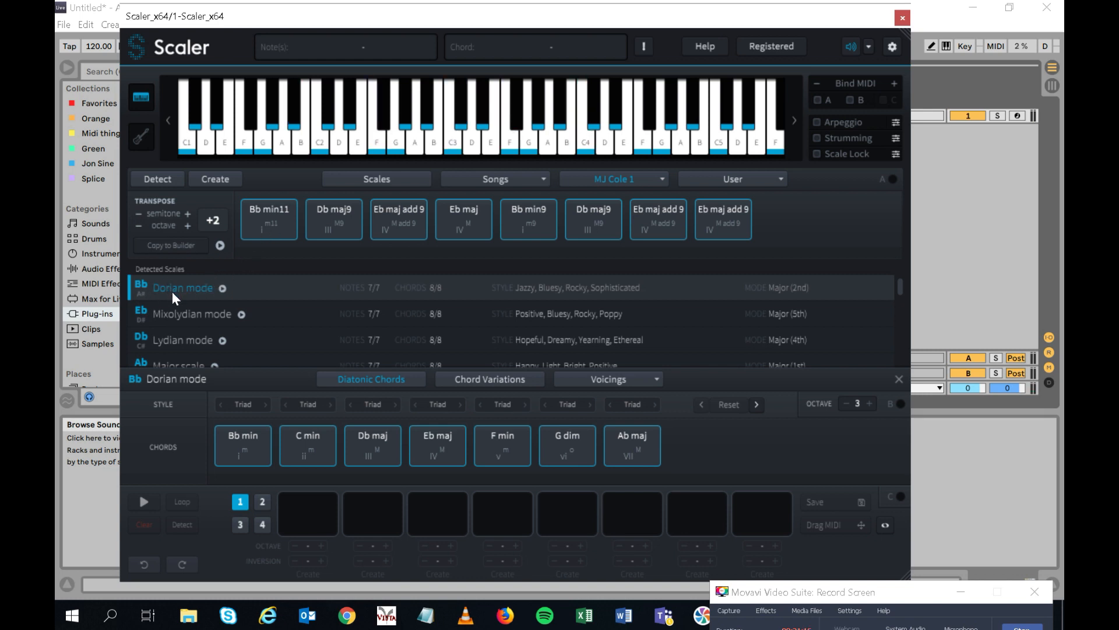
Step: Step down through the detected scales from Eb Mixolydian mode and Db Lydian mode to C Phrygian mode
left_click(173, 315)
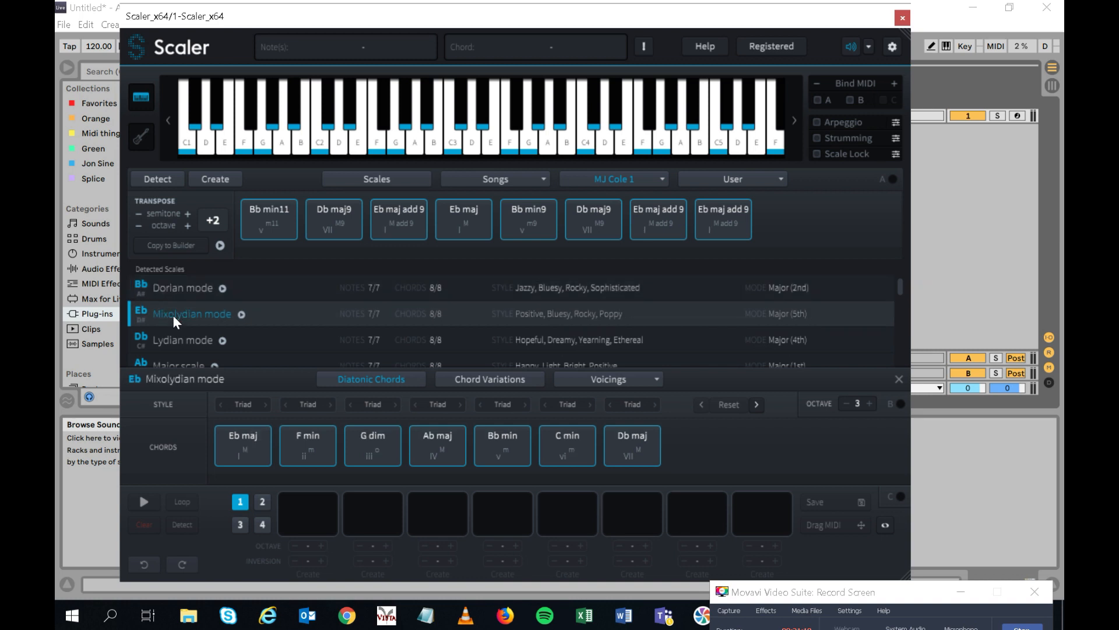
left_click(172, 344)
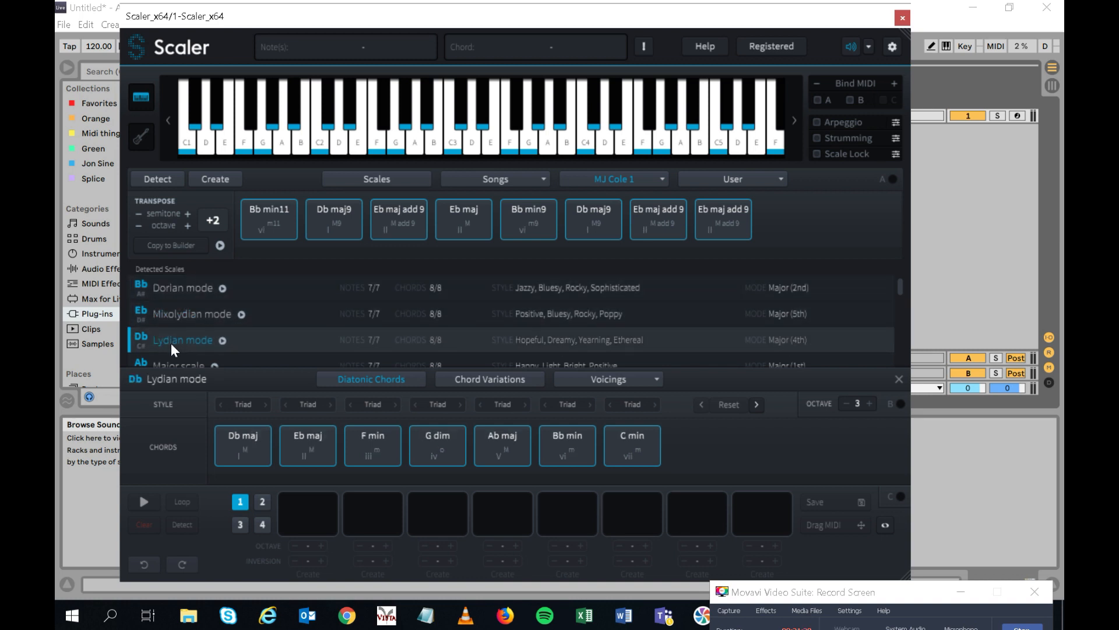
key("Down")
key("Down")
key("Down")
key("Down")
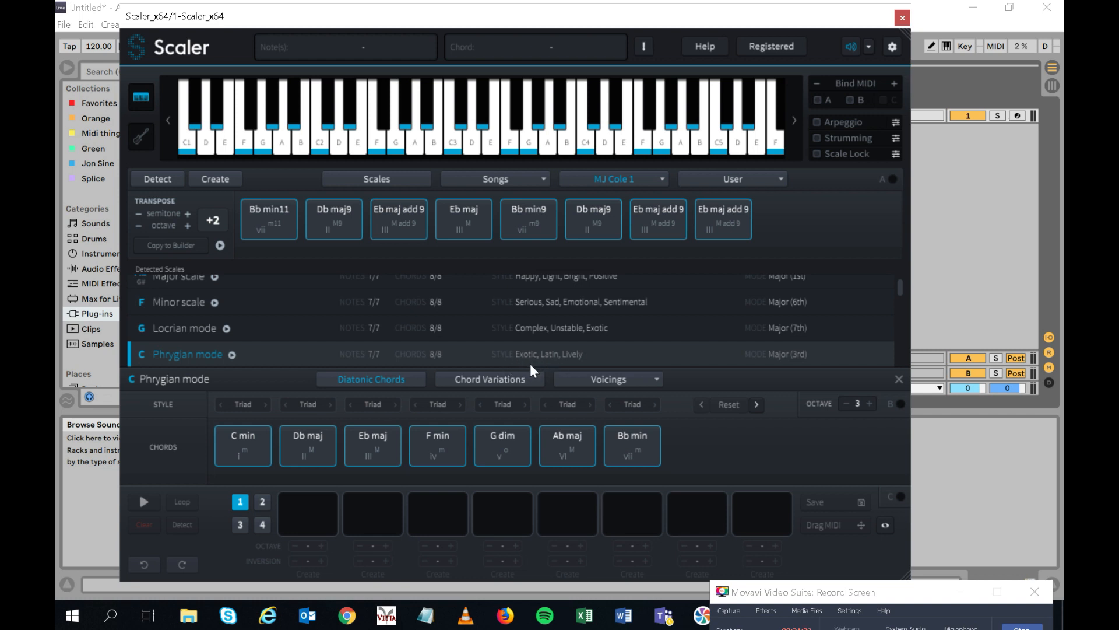
Step: Step back up through the detected scales from C Phrygian mode and select Db Lydian mode
key("Up")
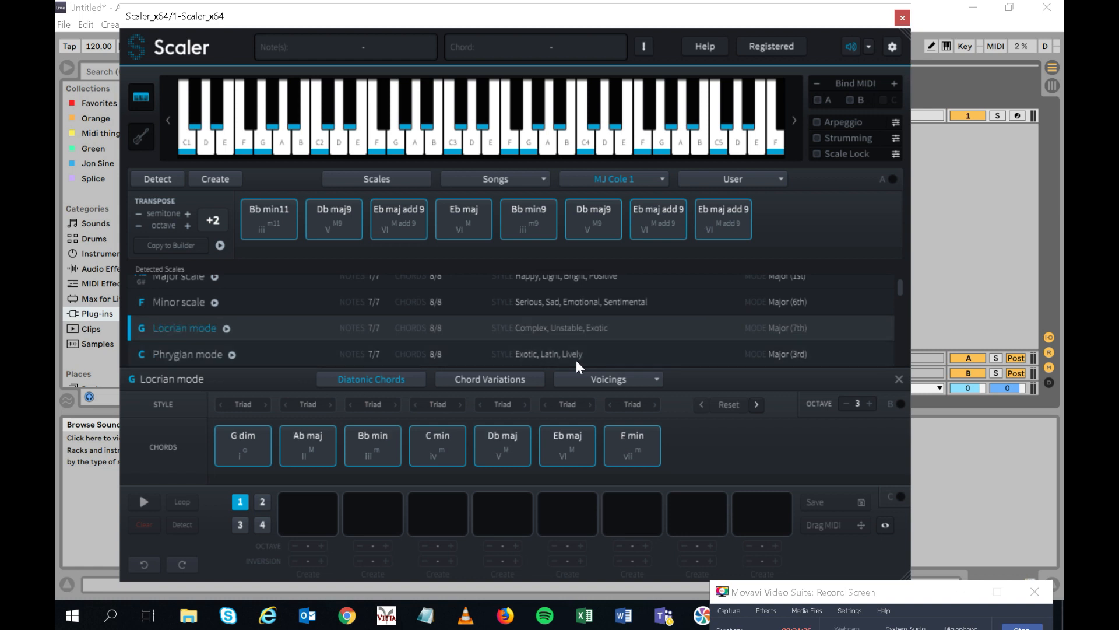
key("Up")
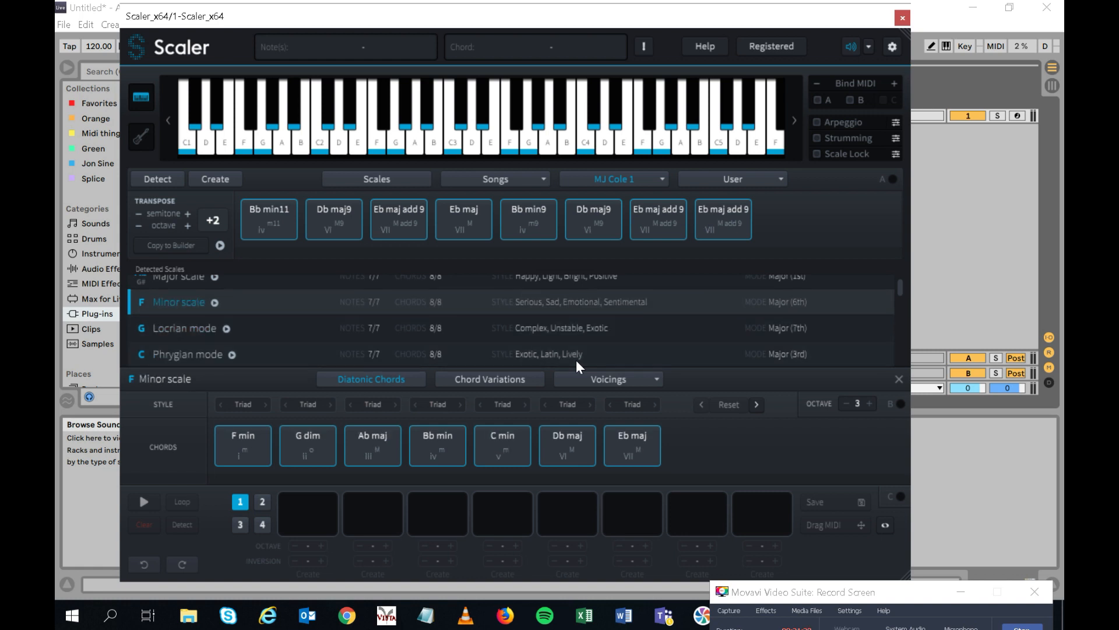
key("Up")
key("Up")
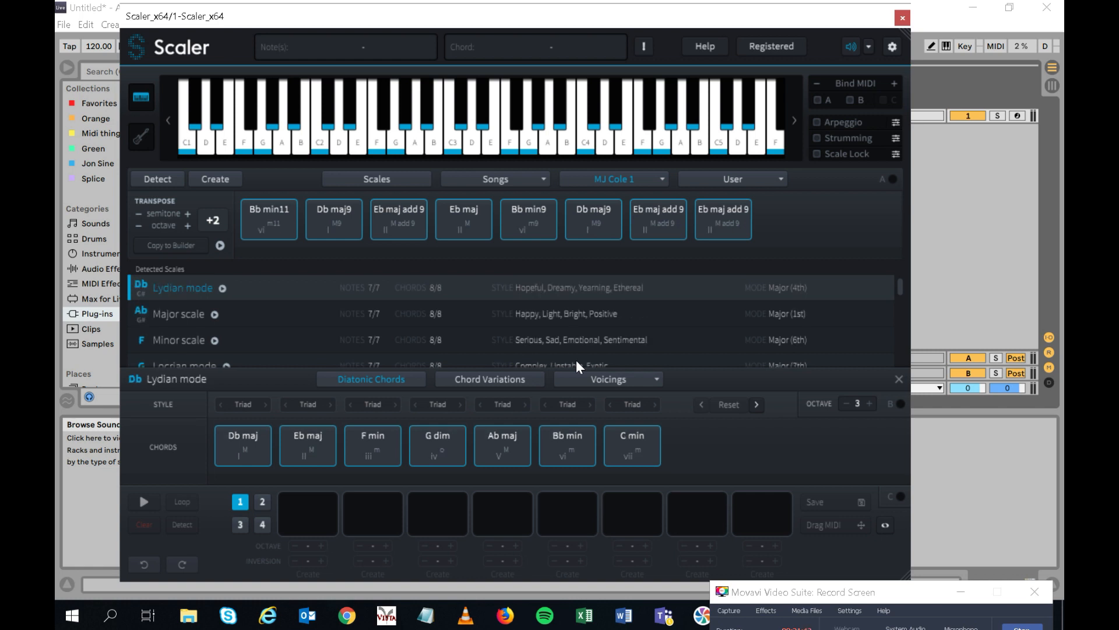
Step: Audition the set's Bb min11 and Db maj9 chords, plus the Db maj and C min diatonic chords of Db Lydian
left_click(266, 229)
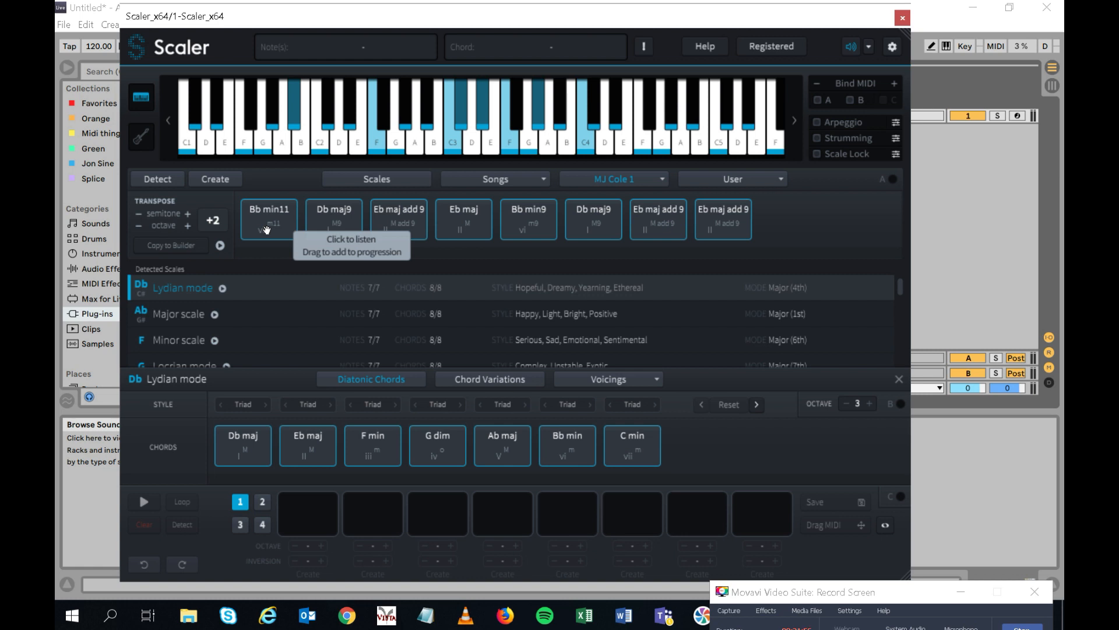
left_click(323, 226)
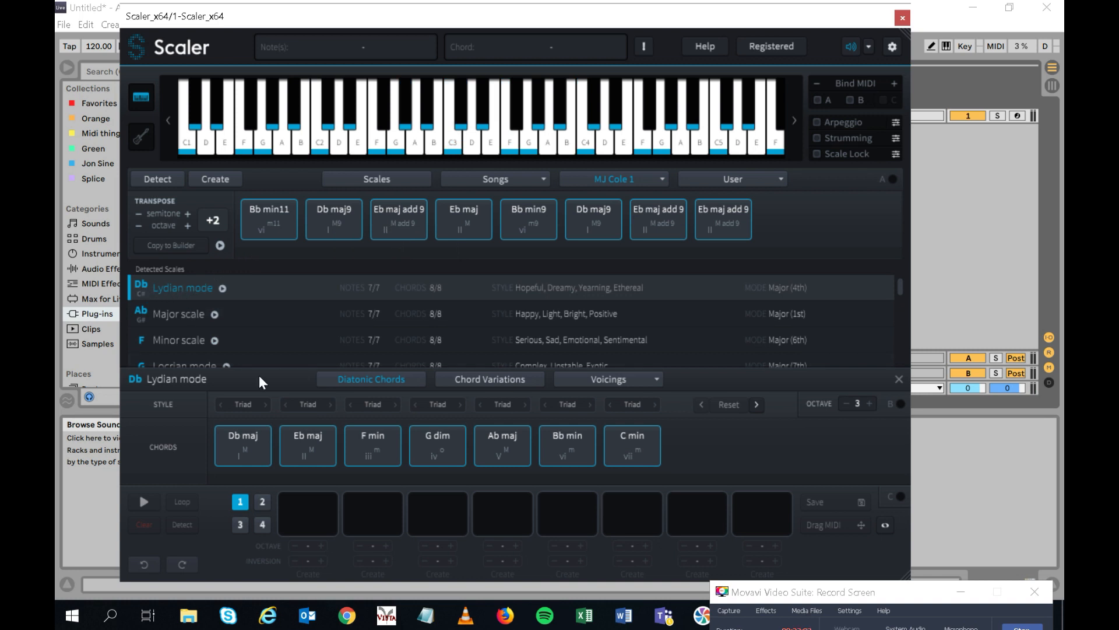
left_click(231, 436)
left_click(609, 444)
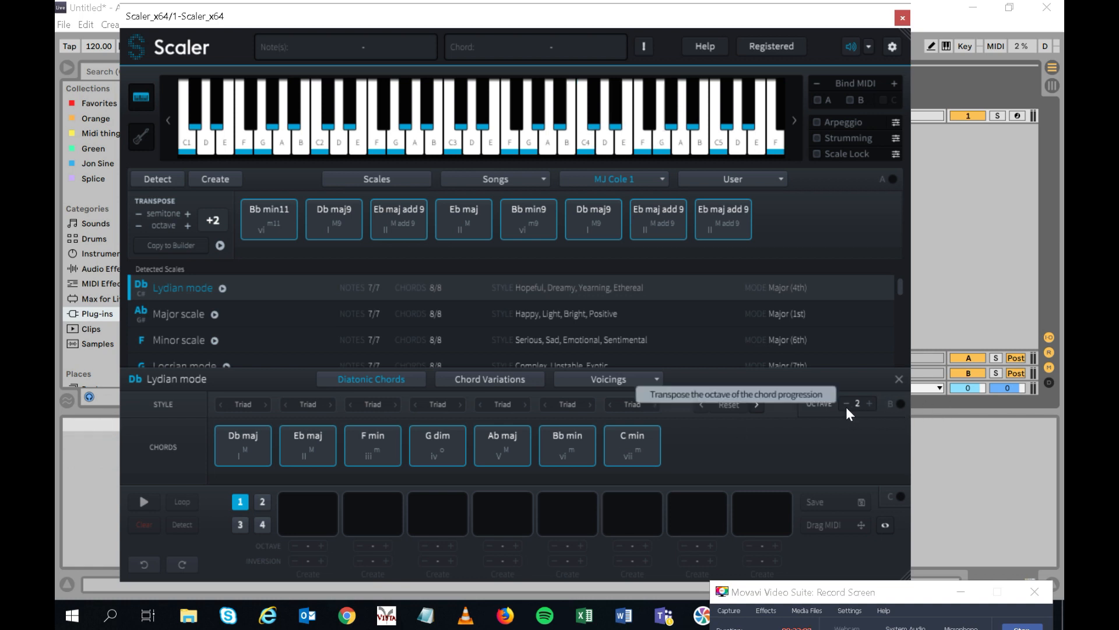
Step: Audition all seven Db Lydian diatonic chords at octave 2, from Db maj through C min
left_click(241, 460)
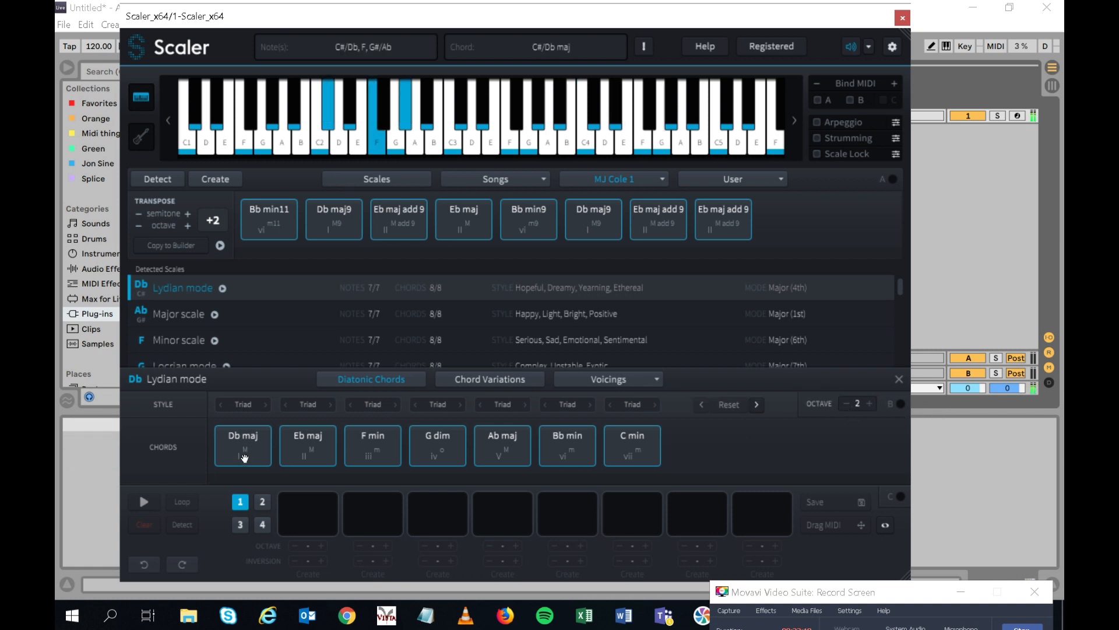
left_click(305, 449)
left_click(371, 446)
left_click(435, 449)
left_click(494, 452)
left_click(566, 447)
left_click(626, 446)
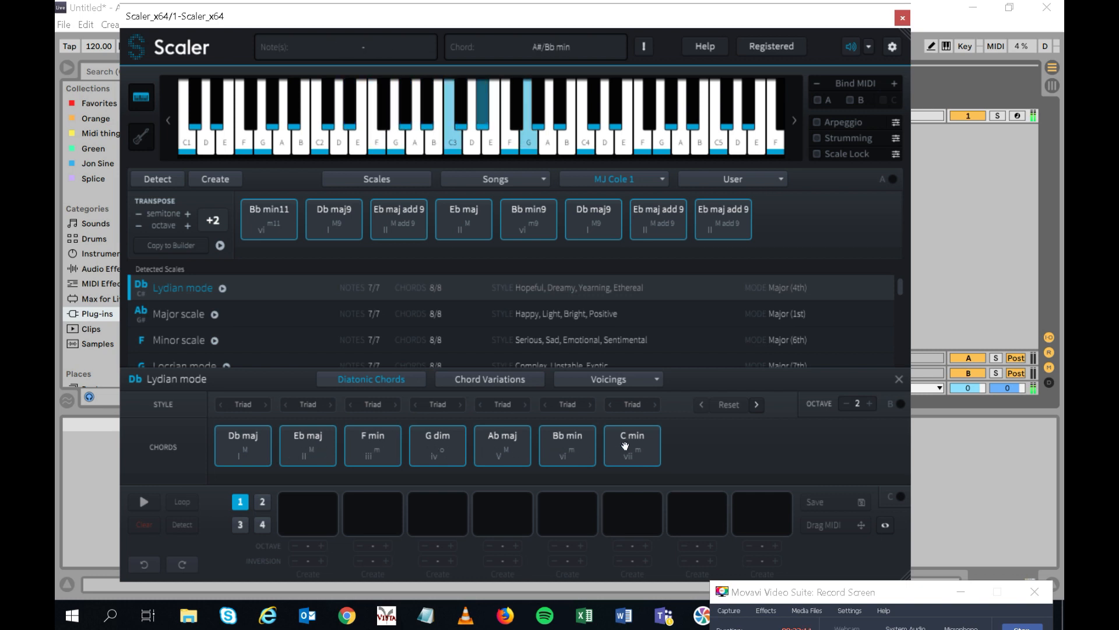
Step: Show the chord variations of Db and audition Db maj, Db sus2 and Db maj7(sus2)
left_click(488, 380)
left_click(247, 452)
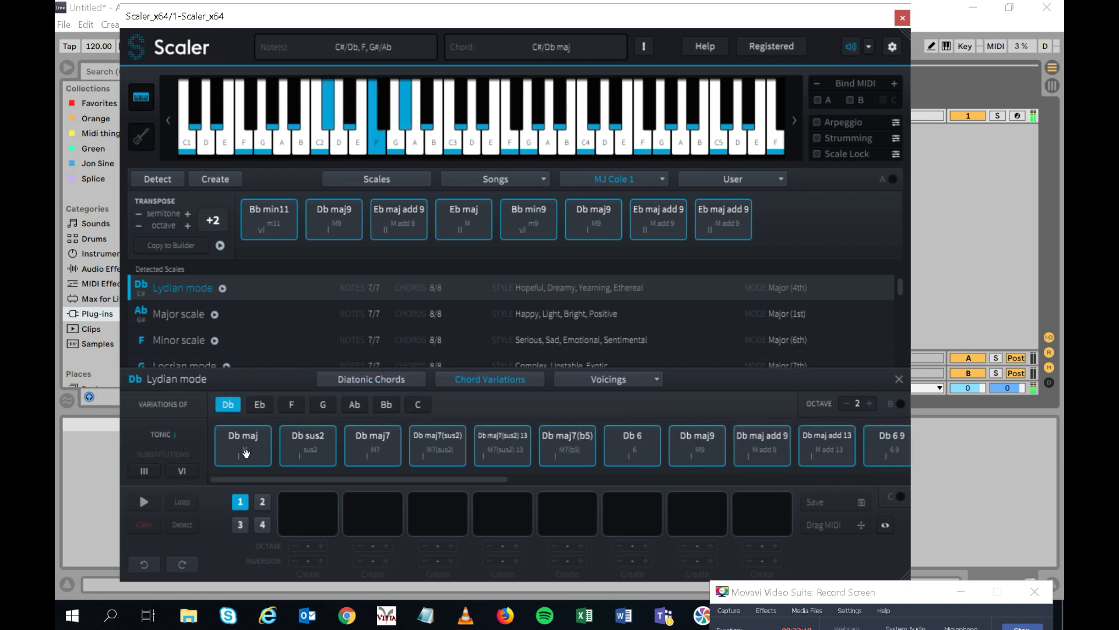
left_click(310, 456)
left_click(424, 456)
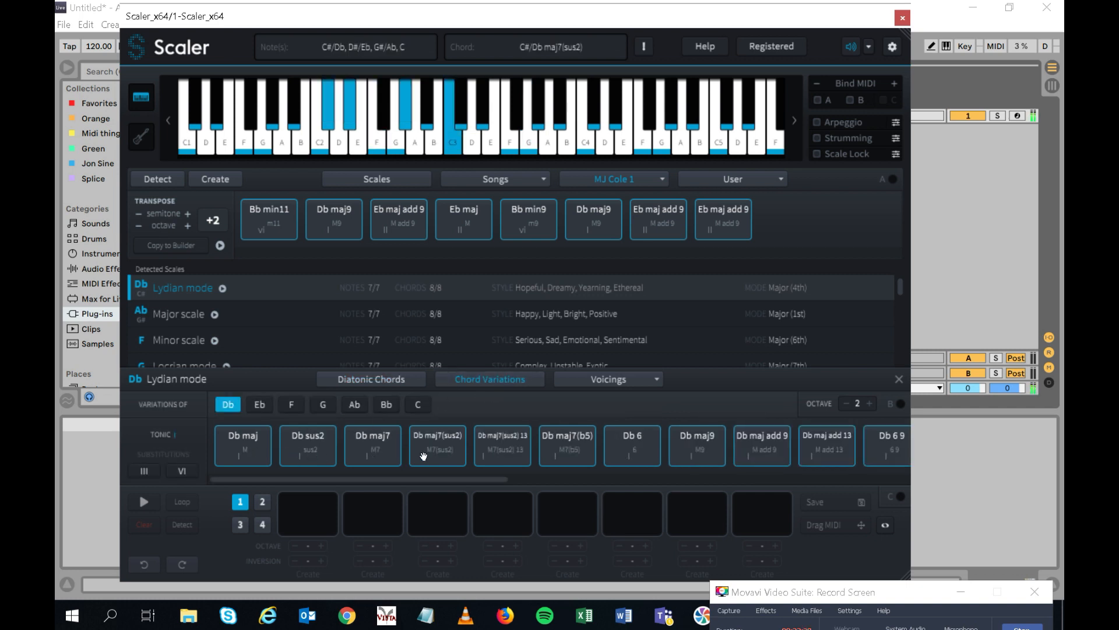
Step: Show the chord variations of Eb and audition Eb maj, Eb sus2 and Eb sus4
left_click(260, 404)
left_click(247, 447)
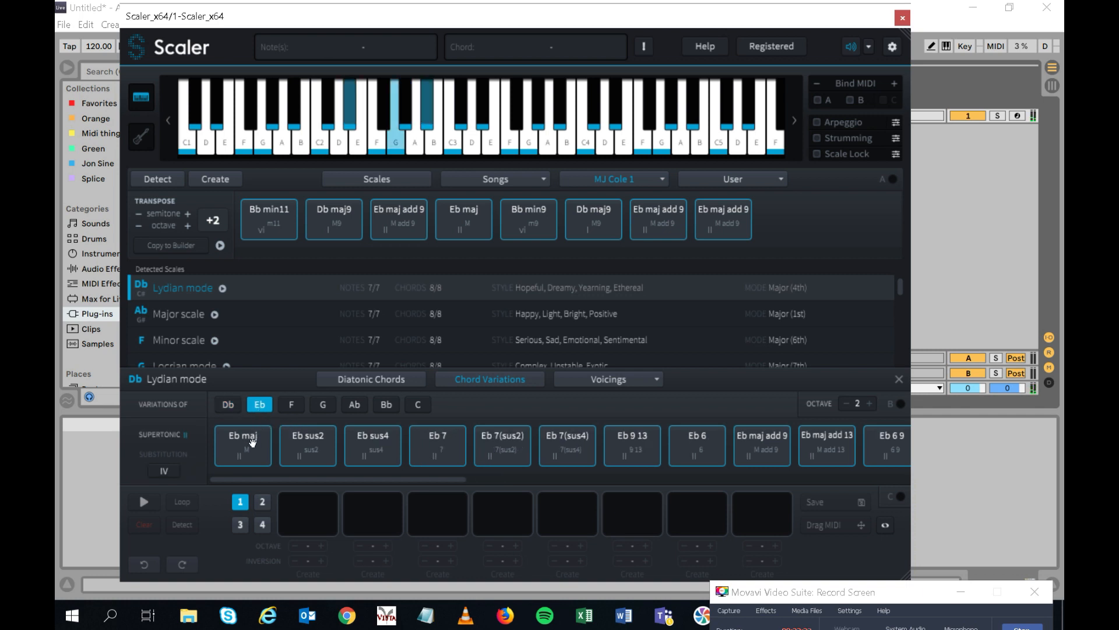
left_click(297, 452)
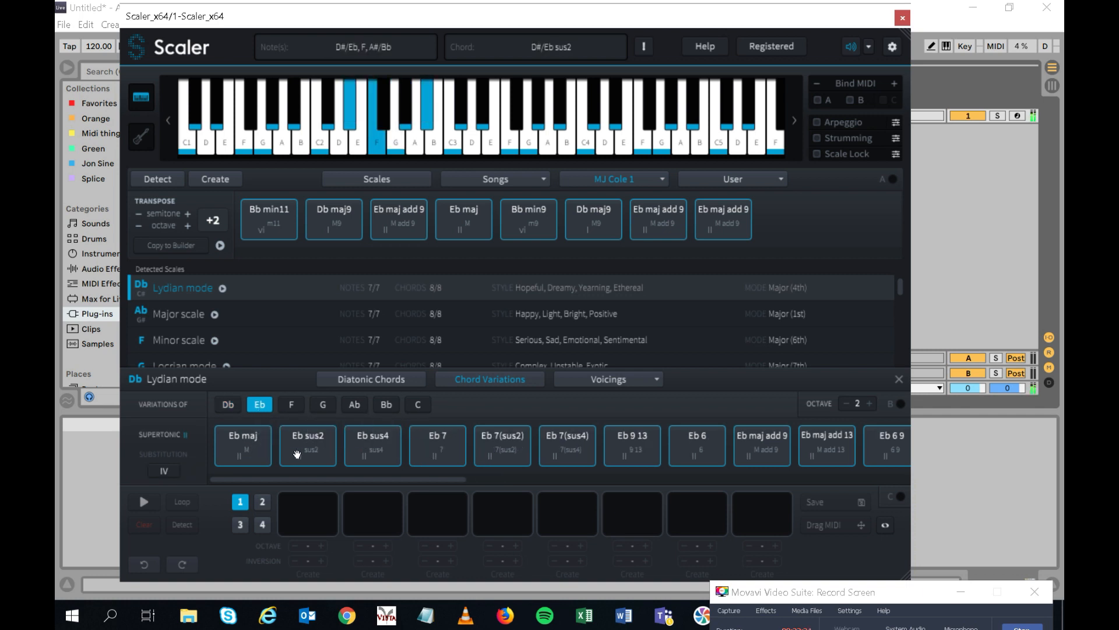
left_click(381, 448)
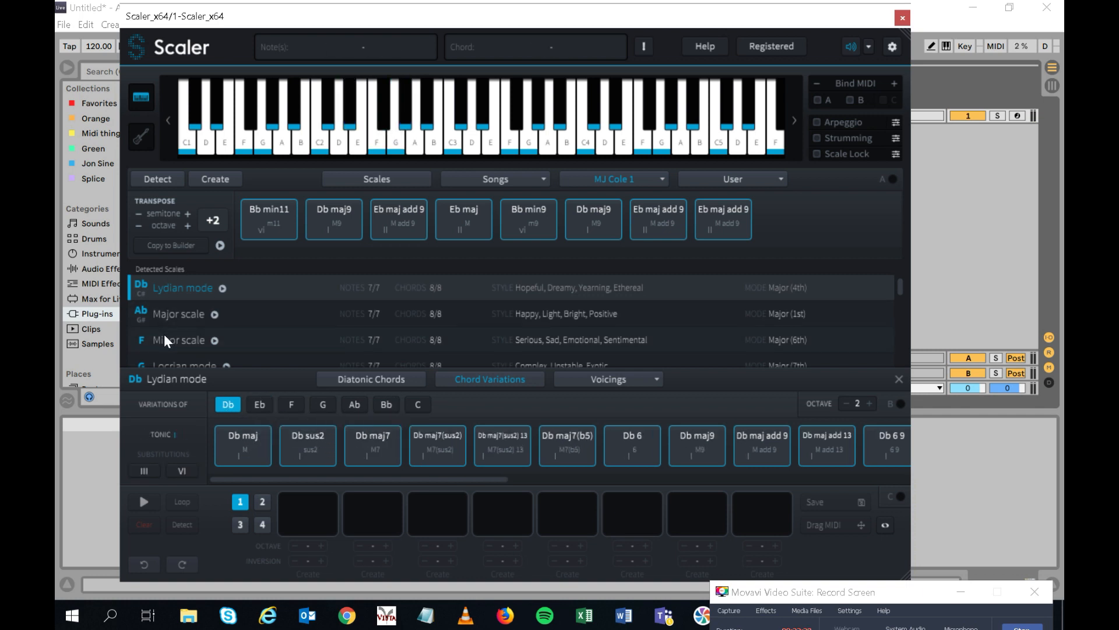
Step: Select the F Minor scale with its F chord variations, and switch its chords to Voicing 1
left_click(165, 340)
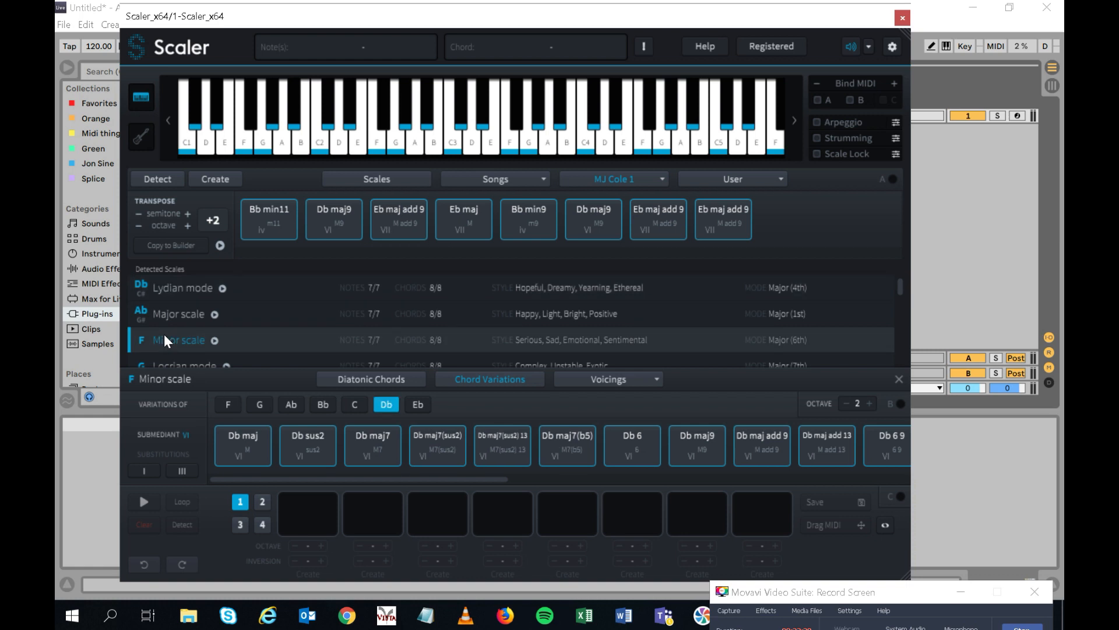
left_click(231, 408)
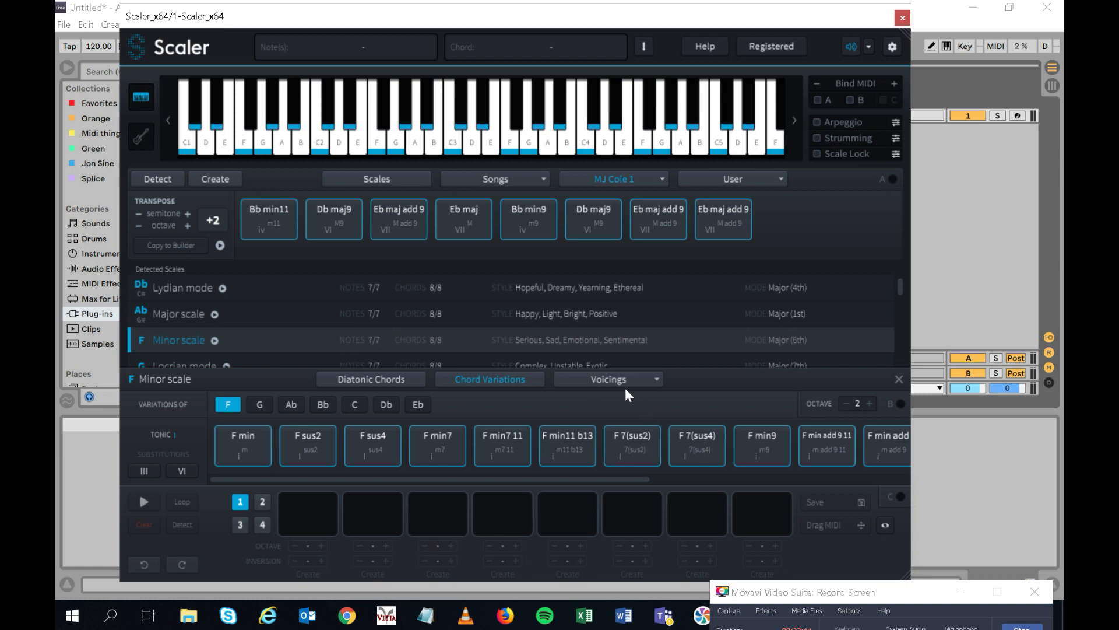
left_click(611, 379)
left_click(607, 393)
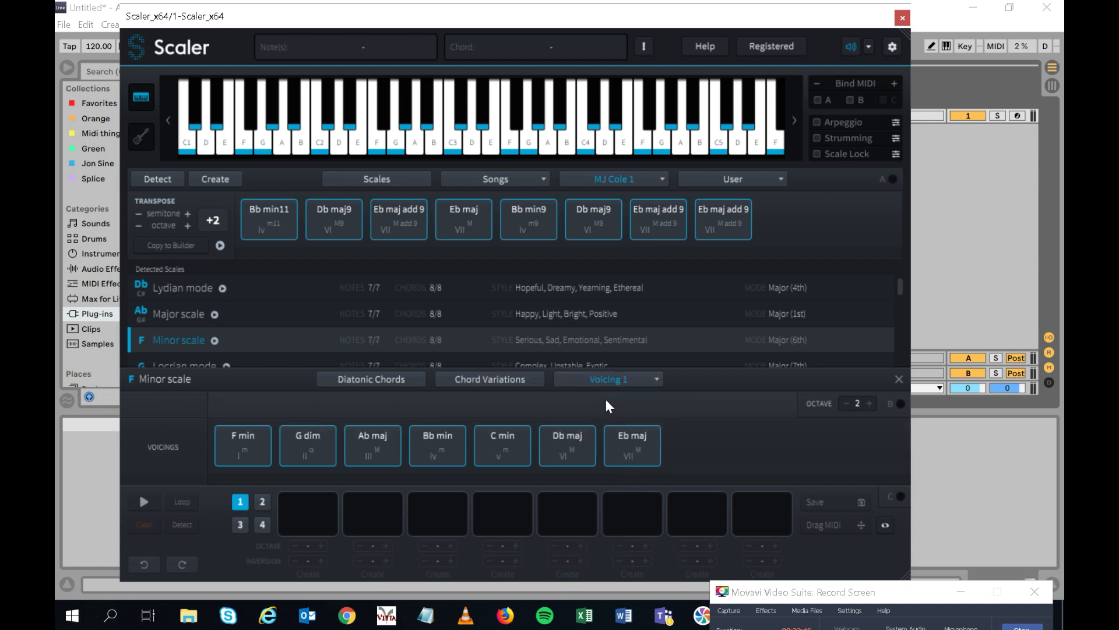
Step: Audition the F min, G dim and Ab maj chords of the F Minor scale's Voicing 1
left_click(243, 446)
left_click(296, 452)
left_click(363, 454)
Step: Raise the voicing chords to octave 3 and audition F min, G dim, Ab maj and C min
left_click(870, 403)
left_click(265, 449)
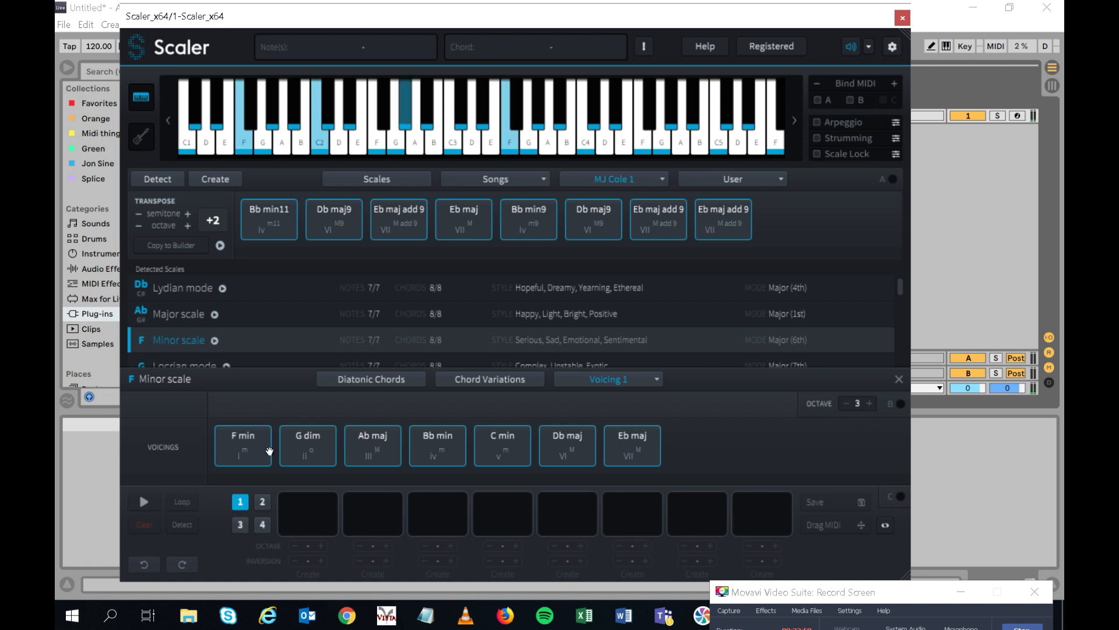
left_click(317, 457)
left_click(371, 456)
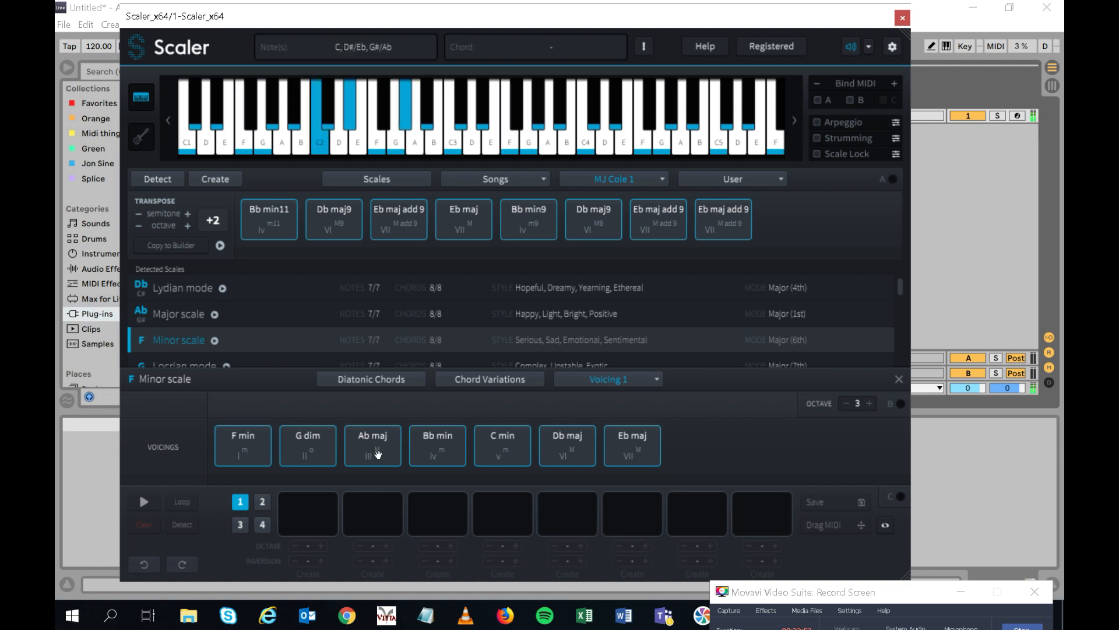
left_click(509, 445)
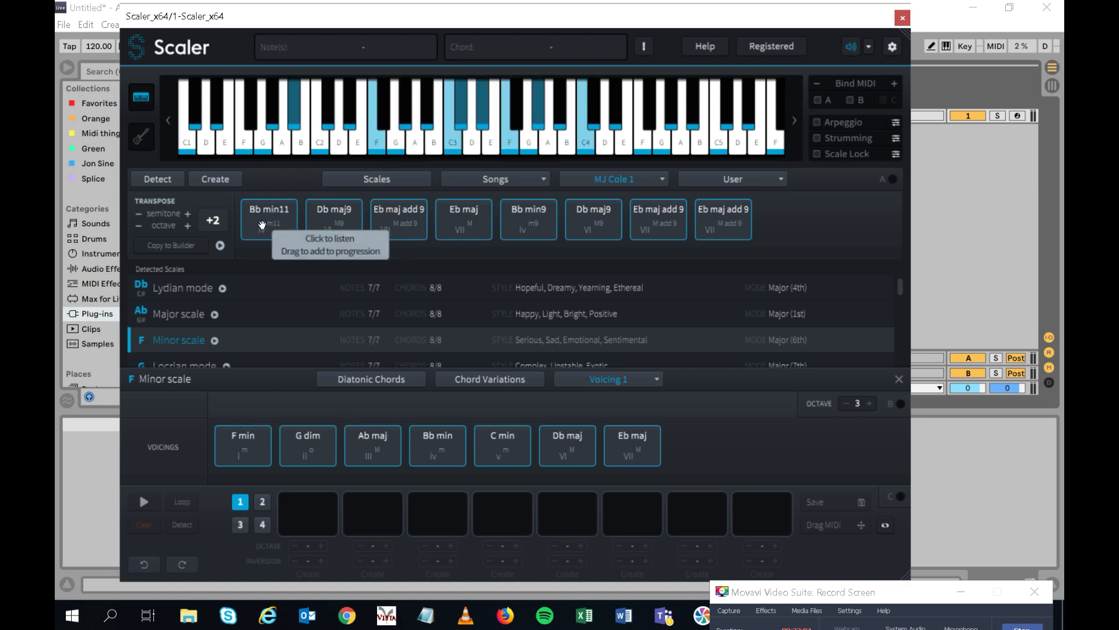
Step: Build a progression of Bb min11, Eb maj add 9, Db maj and Eb maj in pattern 1, and play it
left_click_drag(292, 233, 315, 513)
left_click_drag(385, 223, 364, 501)
left_click(527, 225)
left_click(590, 221)
left_click(659, 220)
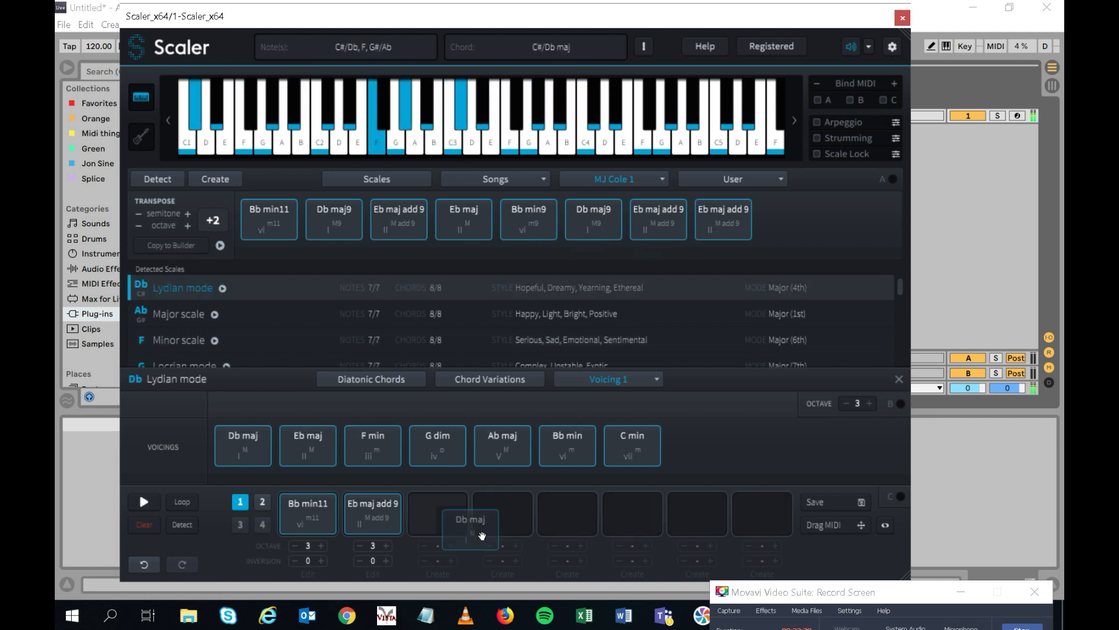
left_click_drag(482, 534, 445, 515)
left_click_drag(463, 218, 488, 503)
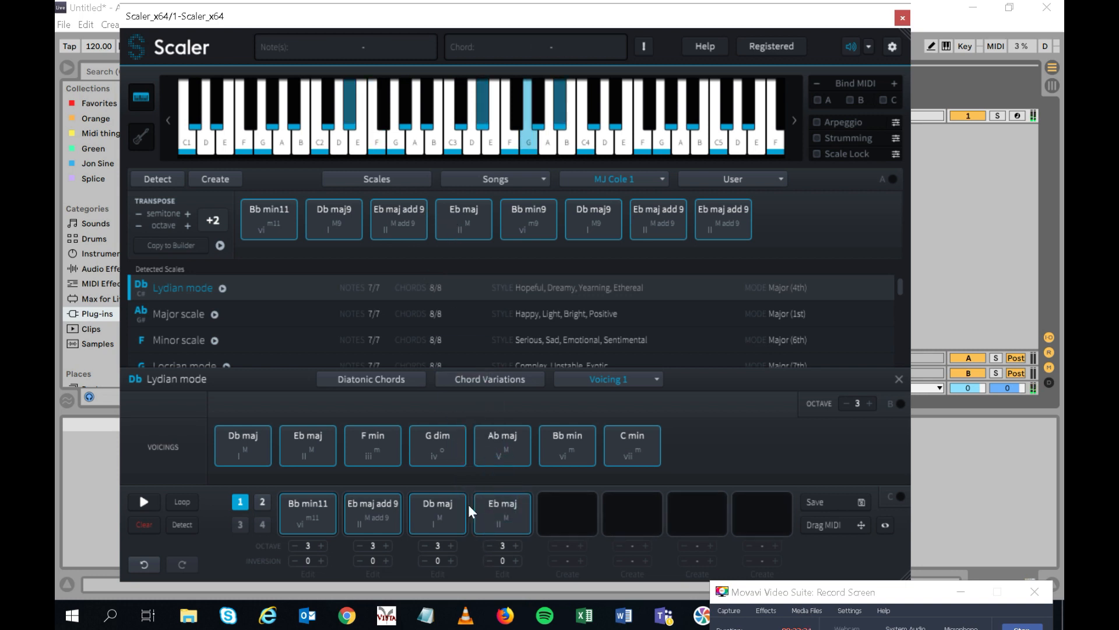
left_click(142, 502)
left_click(145, 504)
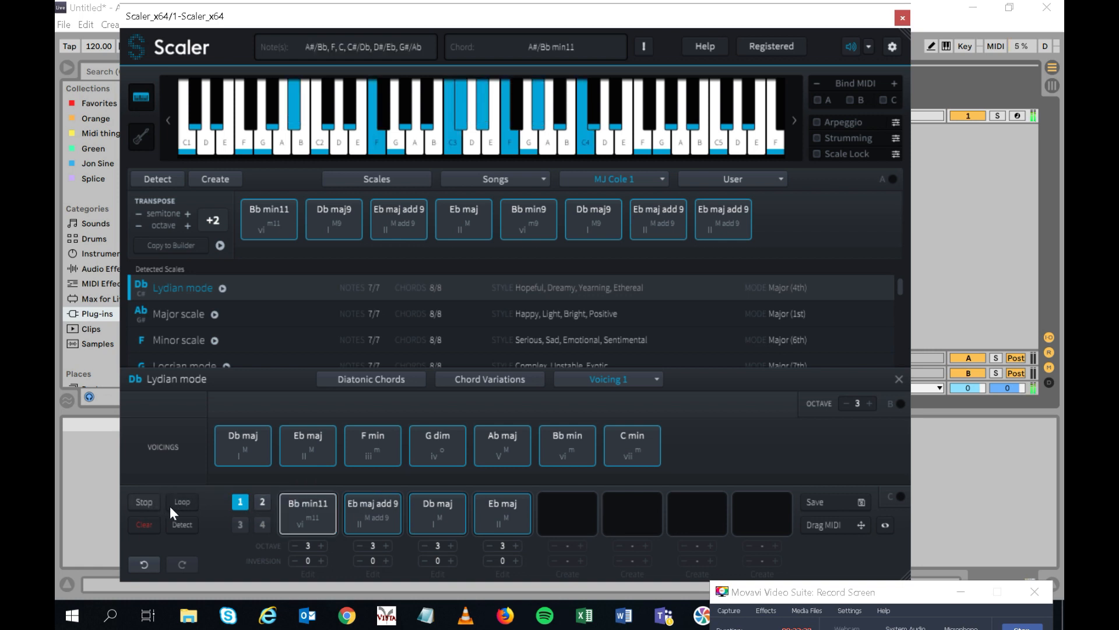
Step: Export the progression as a MIDI clip onto the Scaler_x64 track at bar 11 and unfold the track
left_click_drag(727, 17, 258, 23)
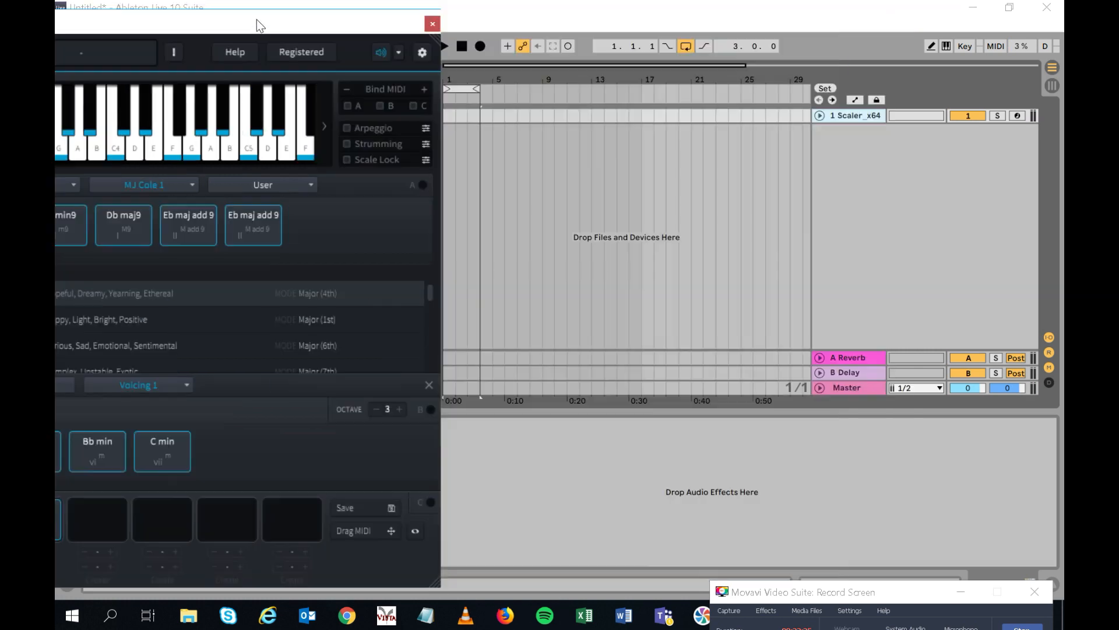
left_click_drag(358, 537, 565, 114)
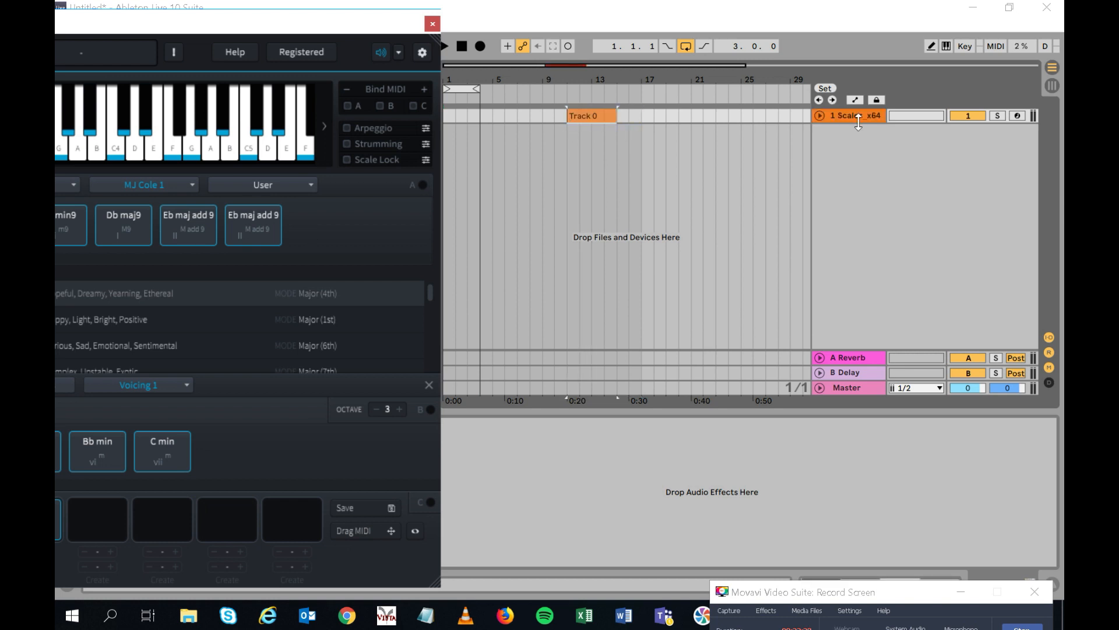
left_click(817, 118)
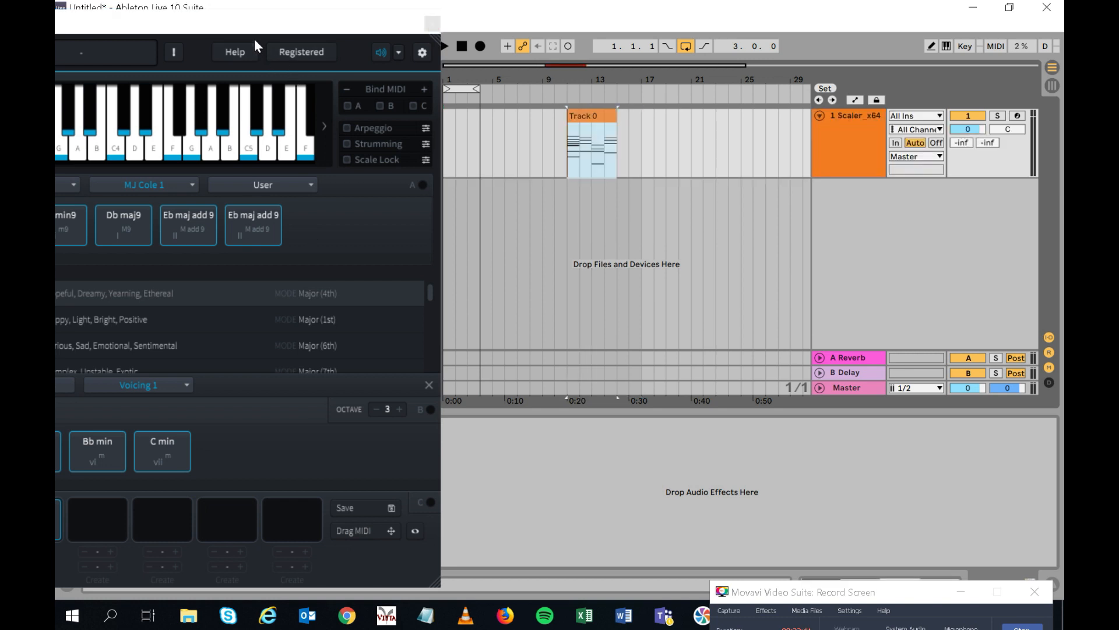
Step: Load the MJ Cole 3 chord set and audition G 7(sus2), G sus2 and B# 6(sus2)
left_click_drag(244, 30, 748, 66)
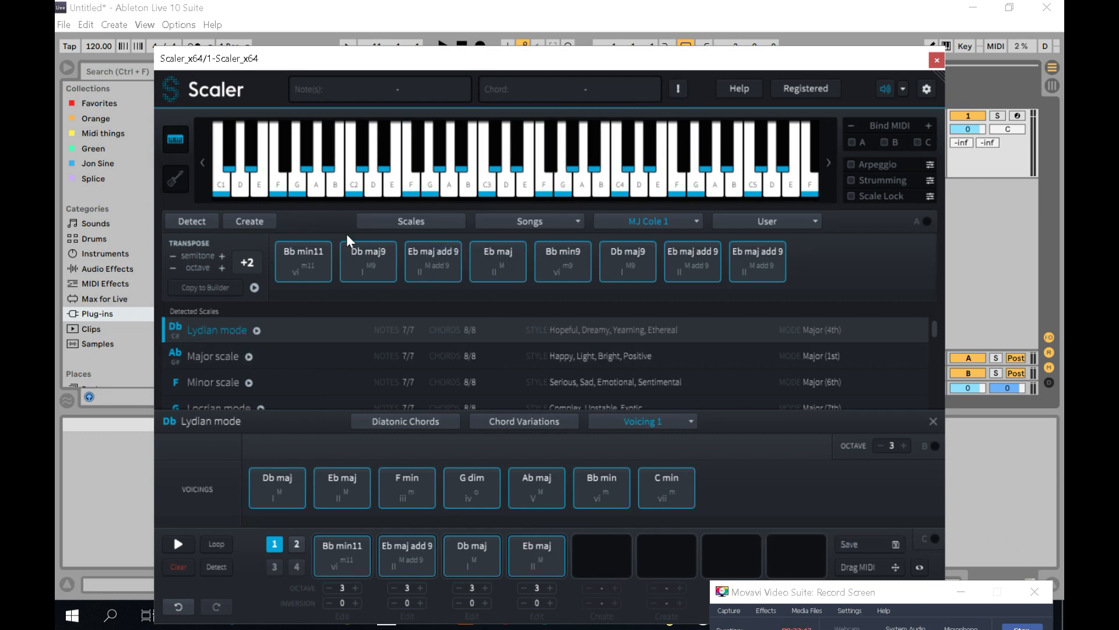
left_click(304, 266)
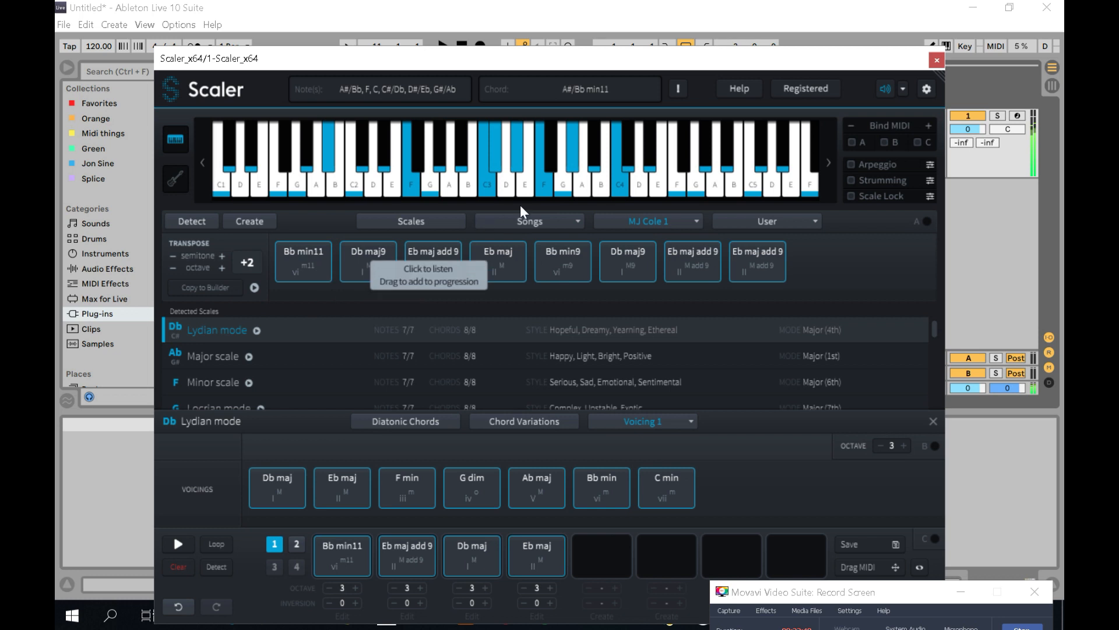
left_click(635, 225)
mouse_move(698, 392)
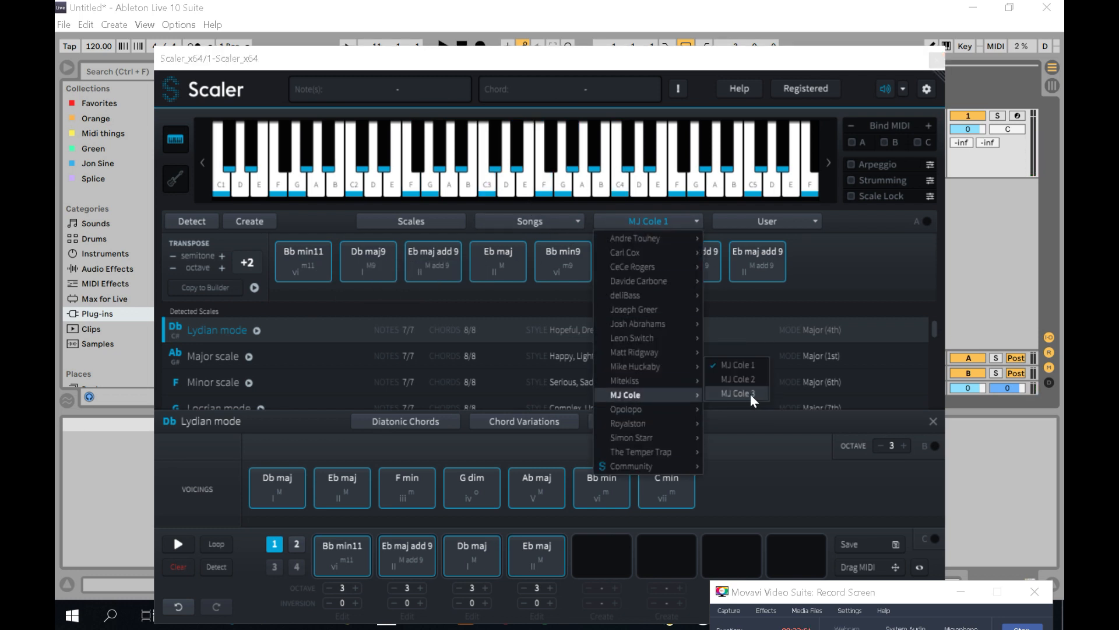
left_click(750, 393)
left_click(367, 264)
left_click(490, 267)
left_click(645, 253)
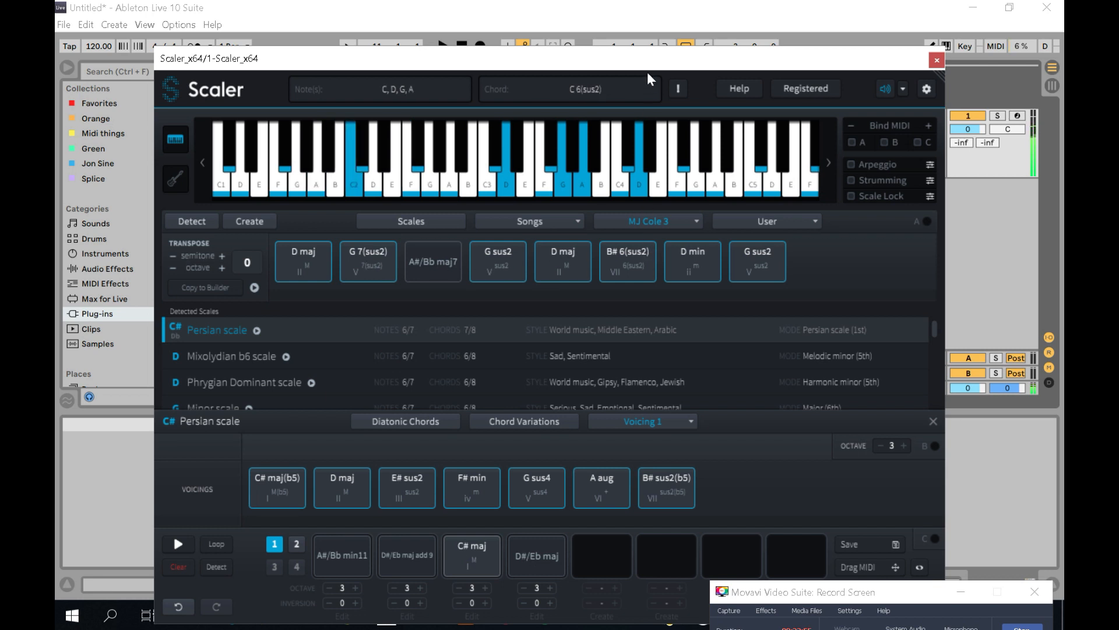
Step: Place three single-chord MIDI clips, including D maj, end to end from bar 19 on a new MIDI track
left_click_drag(647, 61, 274, 28)
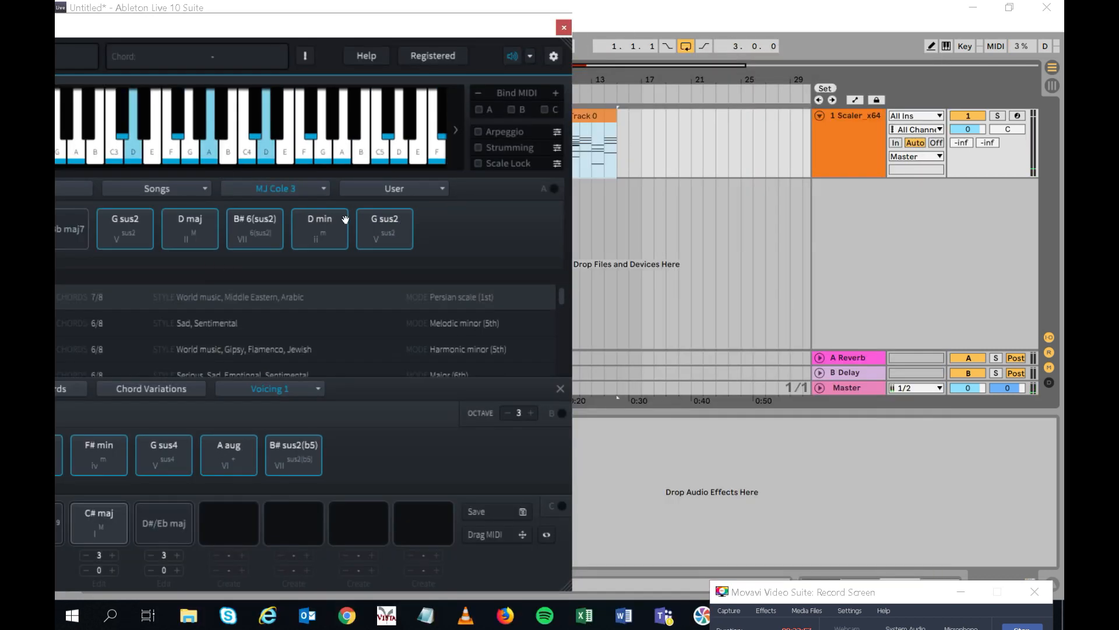
left_click(664, 199)
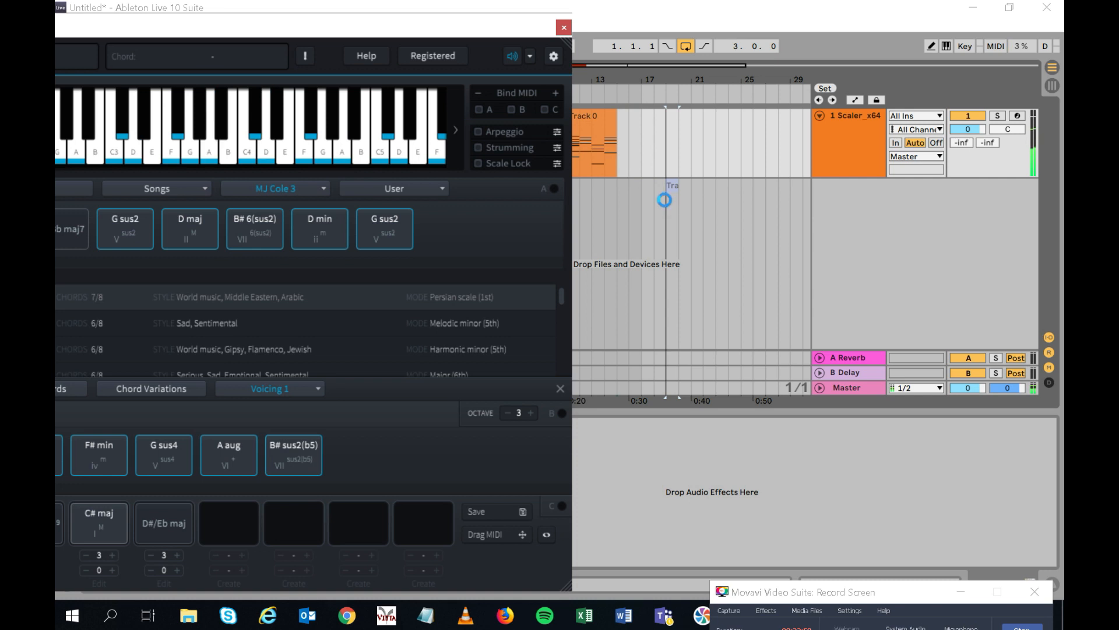
left_click(200, 233)
left_click_drag(200, 233, 691, 193)
left_click_drag(519, 220, 678, 215)
Step: Audition G sus2 from the chord set and the Persian scale's F# min, G sus4, A aug and B# sus2(b5)
left_click(139, 240)
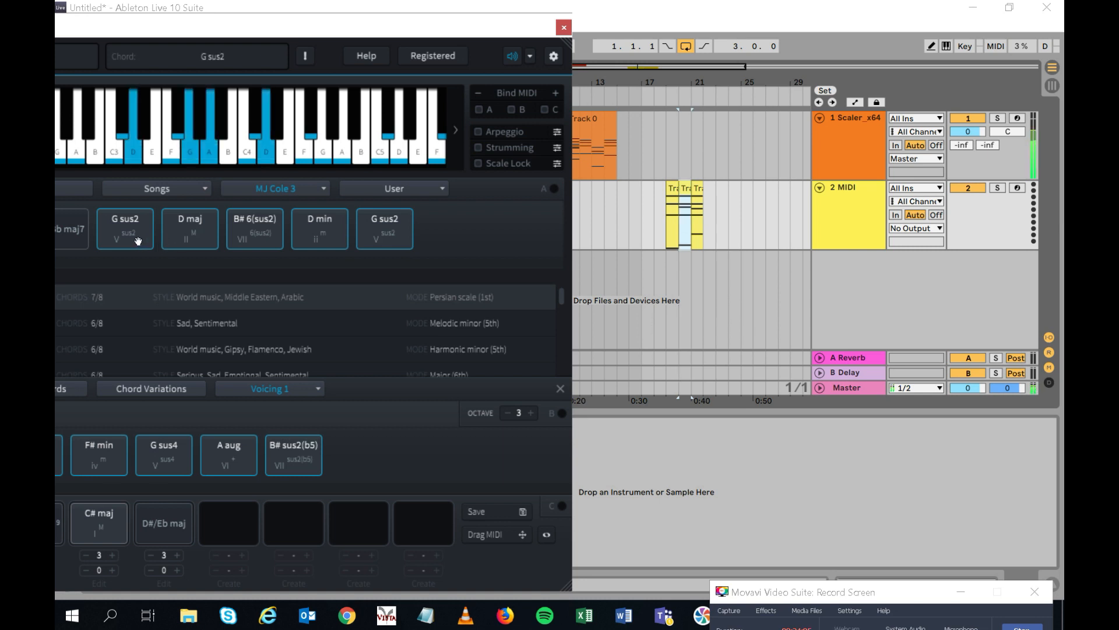
left_click(142, 228)
left_click(125, 437)
left_click(163, 460)
left_click(225, 459)
left_click(309, 460)
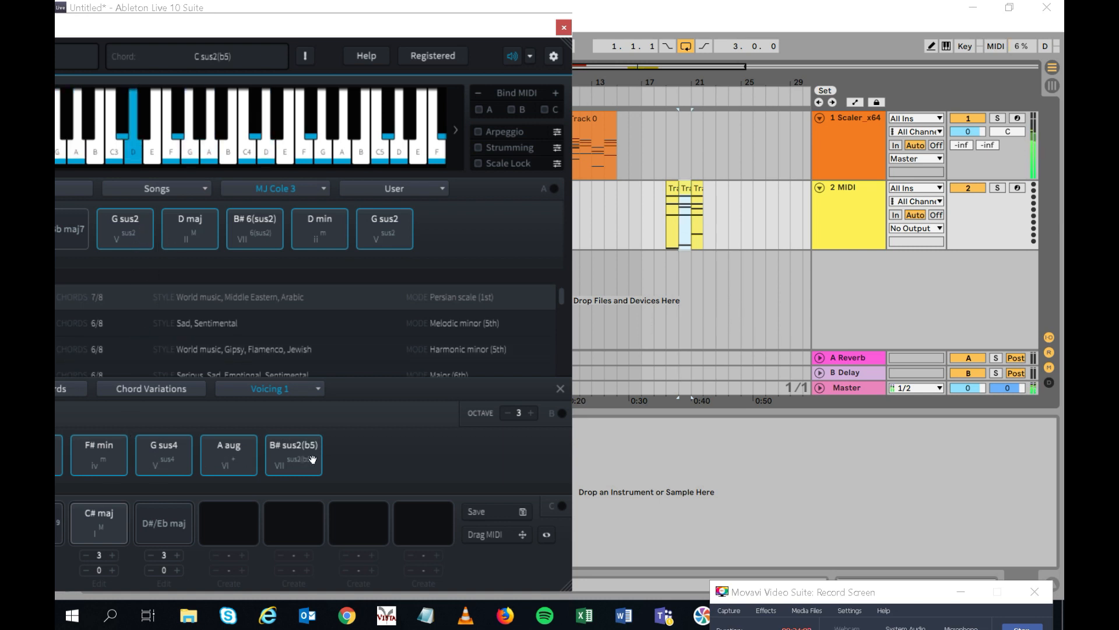
Step: Switch the detected scale to D Mixolydian b6 and on to D Phrygian Dominant, auditioning F# dim and Bb maj7
left_click_drag(227, 35, 599, 40)
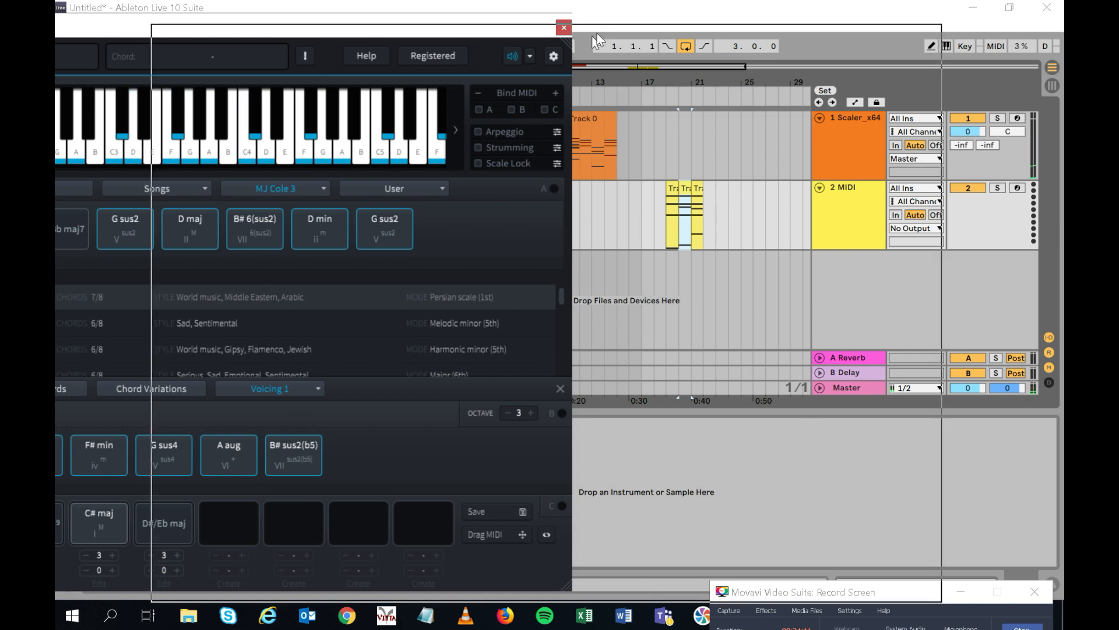
left_click(212, 337)
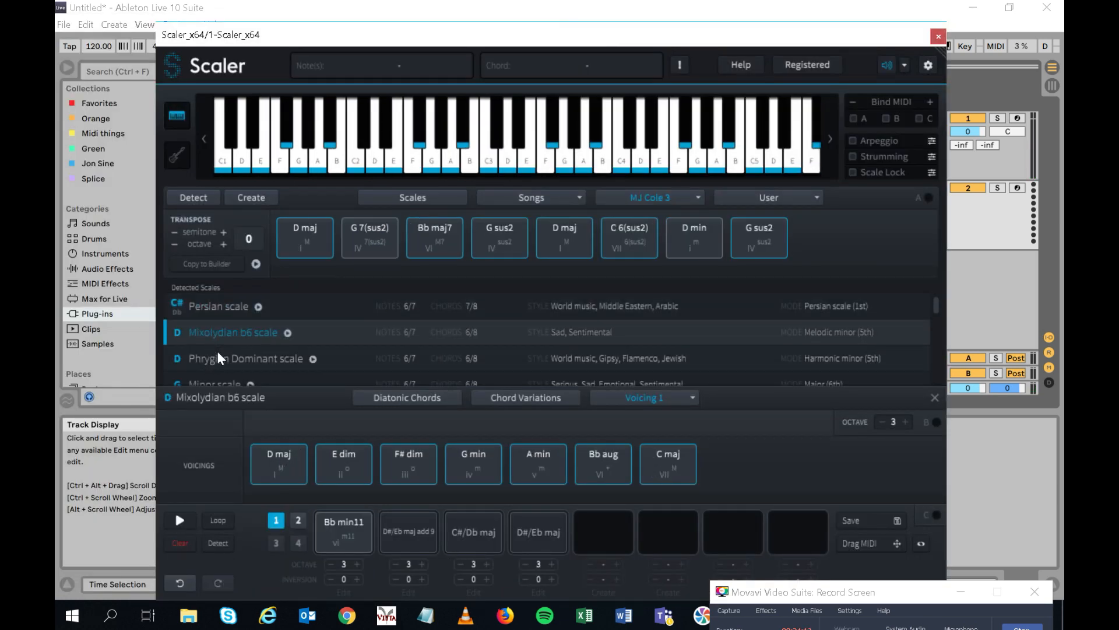
left_click(216, 351)
left_click(409, 454)
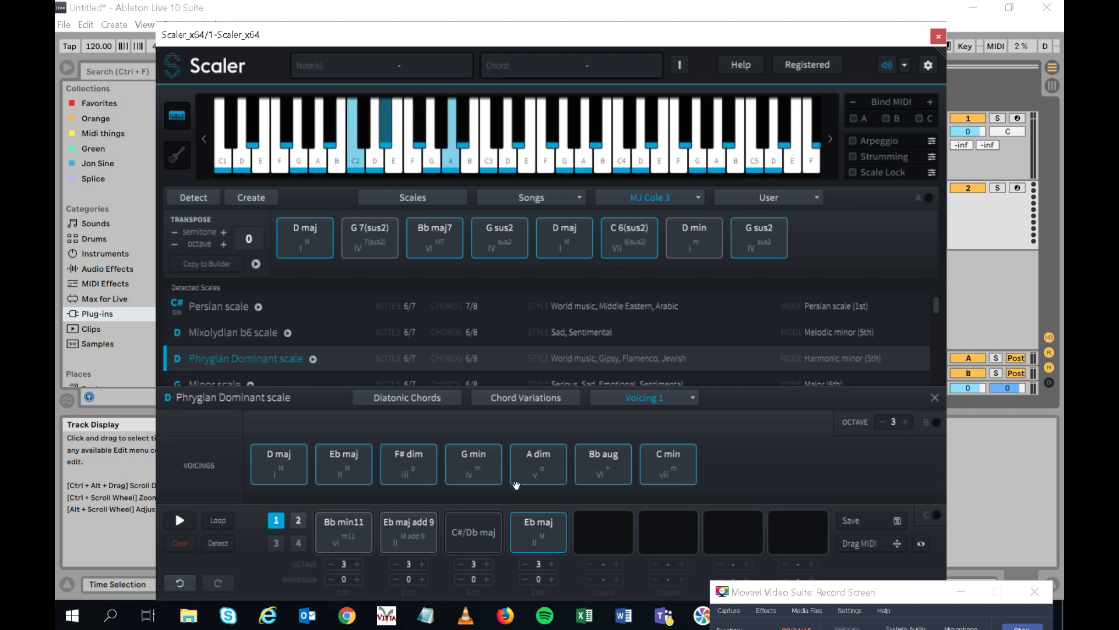
left_click(412, 448)
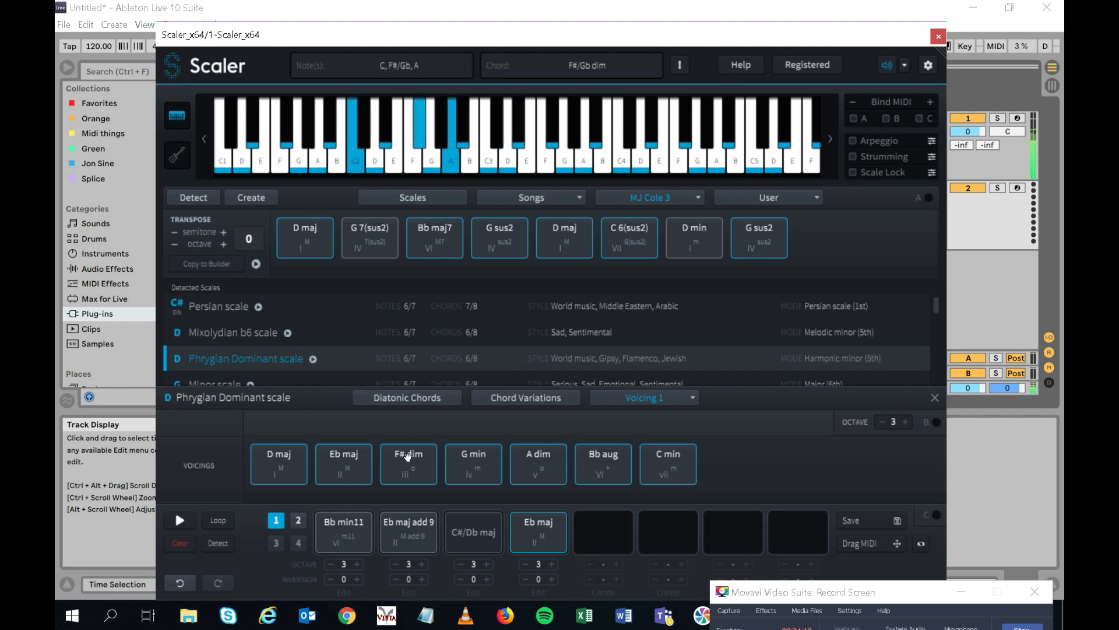
left_click(424, 252)
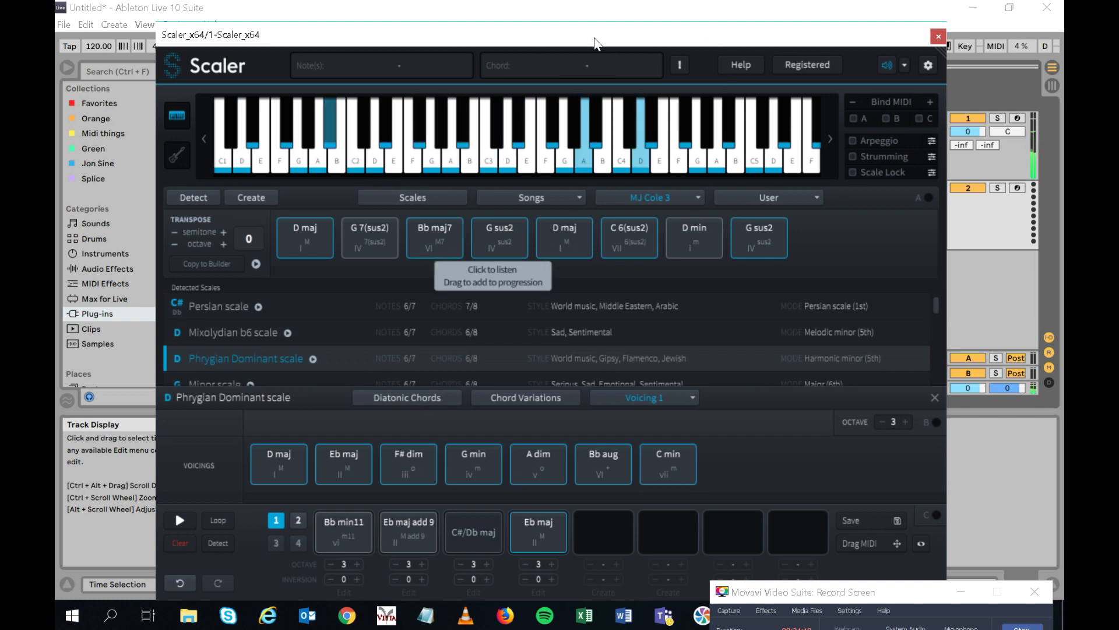
Step: Add a fourth single-chord MIDI clip at bar 22 on the second track and audition D maj from the set
left_click_drag(612, 32, 75, 39)
left_click(88, 241)
left_click_drag(159, 47, 267, 67)
left_click(63, 255)
left_click(118, 255)
left_click_drag(456, 197, 706, 192)
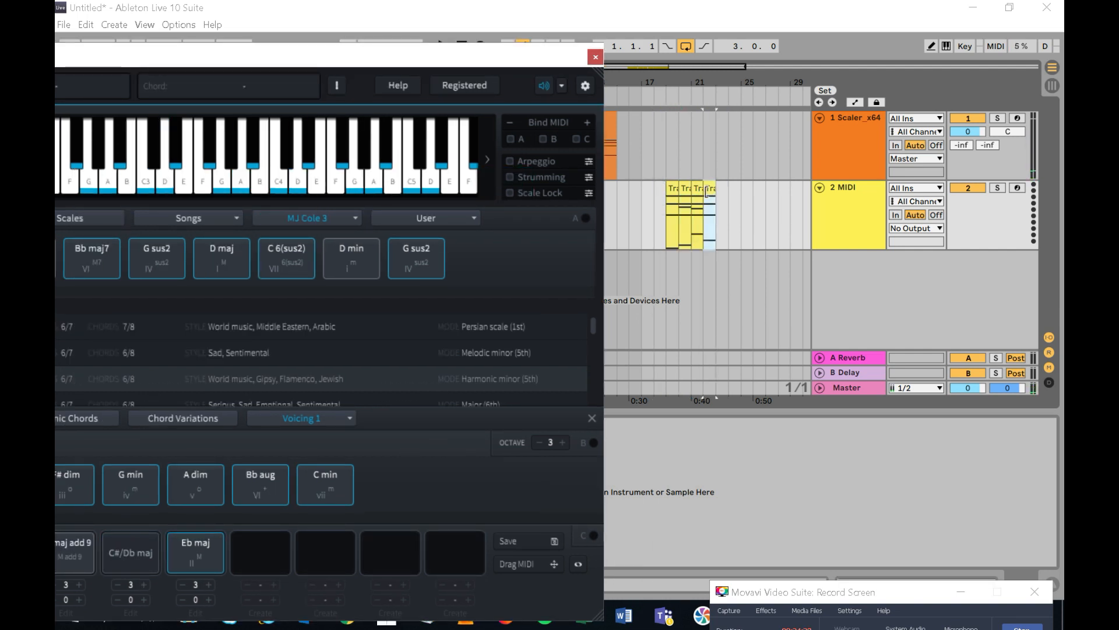
left_click(234, 249)
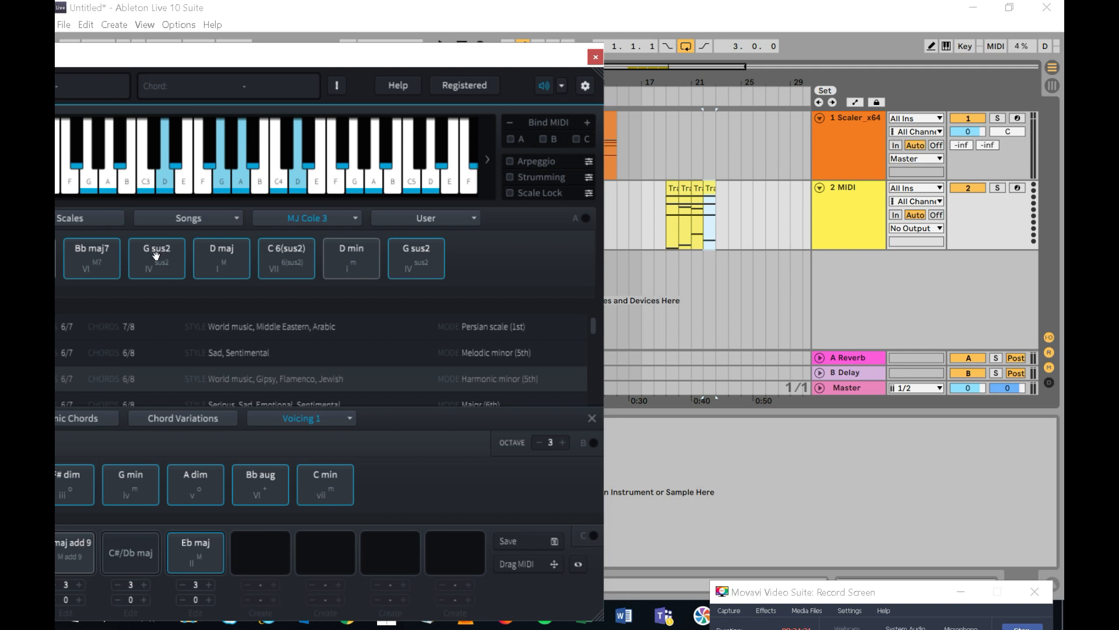
Step: Select all four chord clips on the second track and start playback
left_click(669, 217)
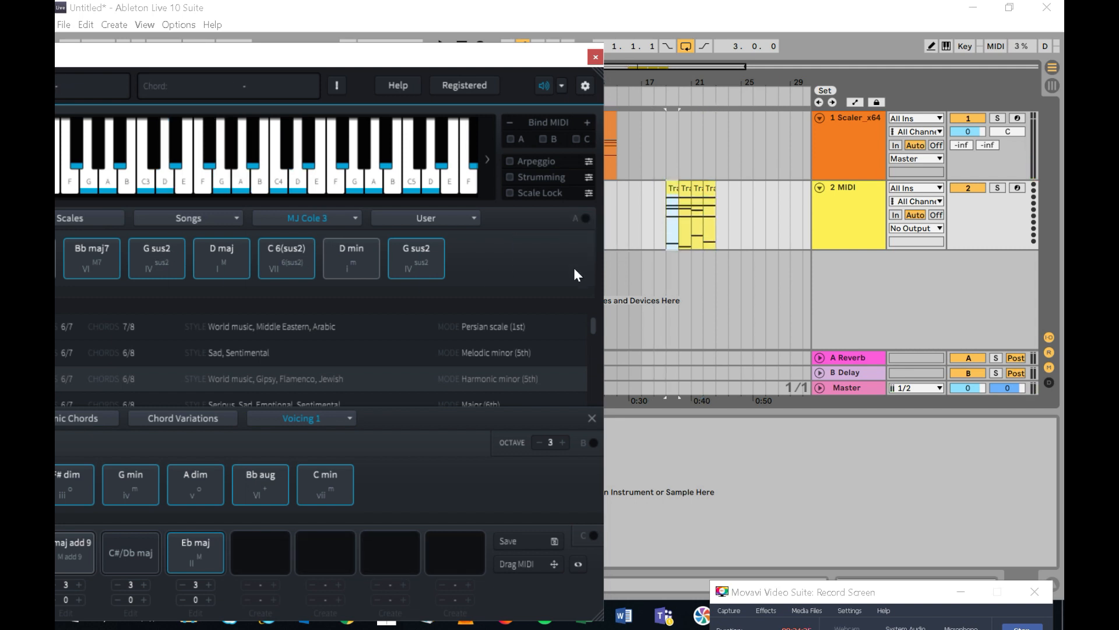
left_click(709, 189, "shift")
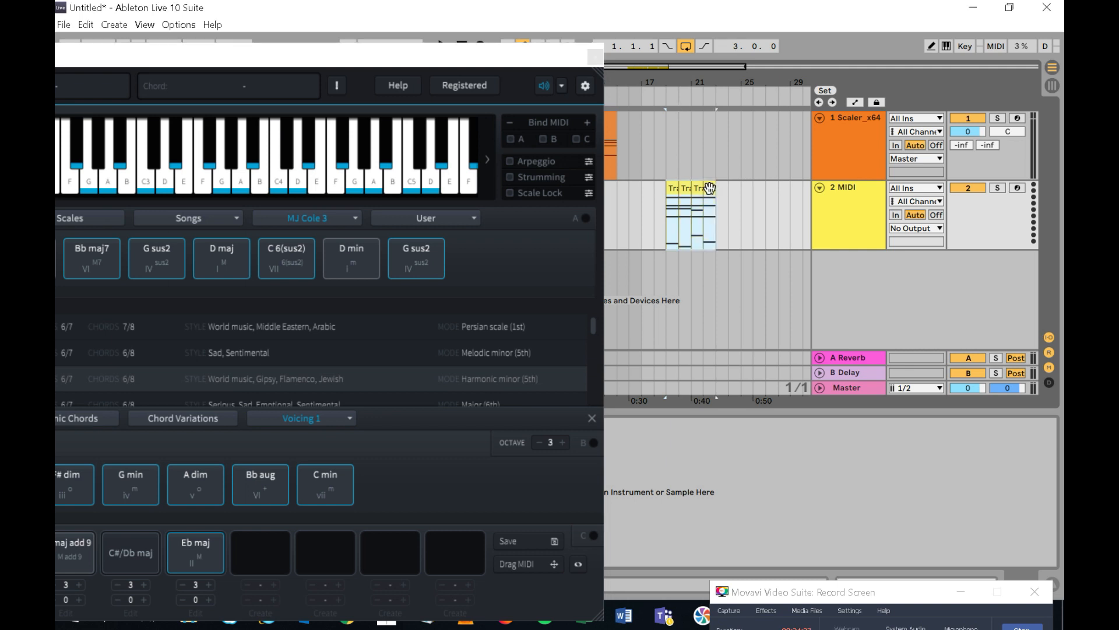
key("space")
Step: Close Scaler and put Kontakt 5 with The Grandeur piano on the second track, closing its plug-in window as well
left_click(599, 65)
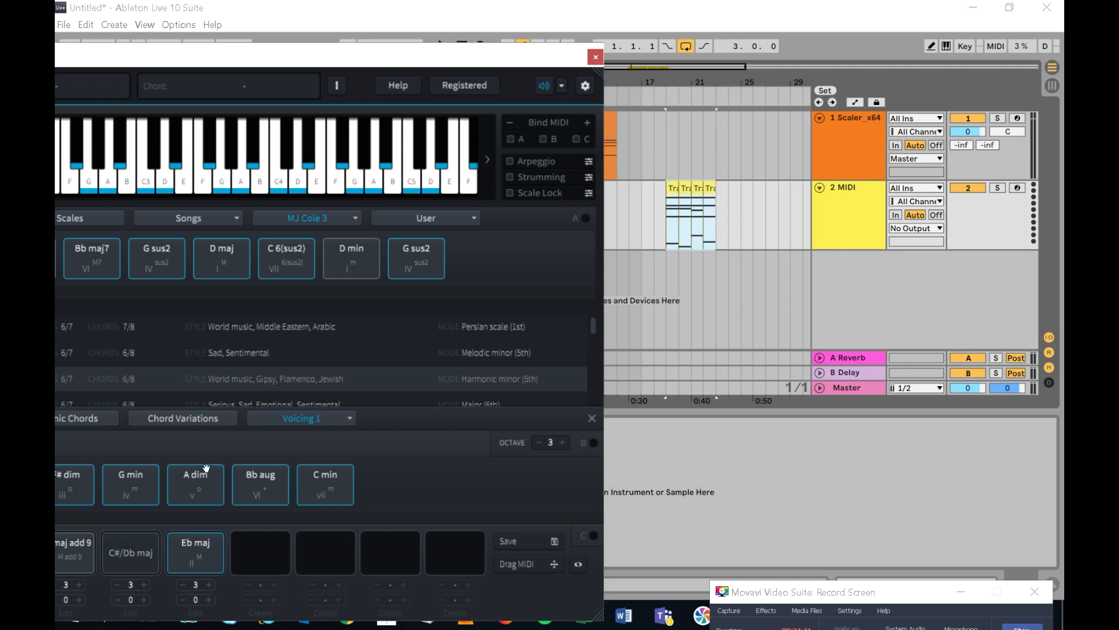
left_click(595, 57)
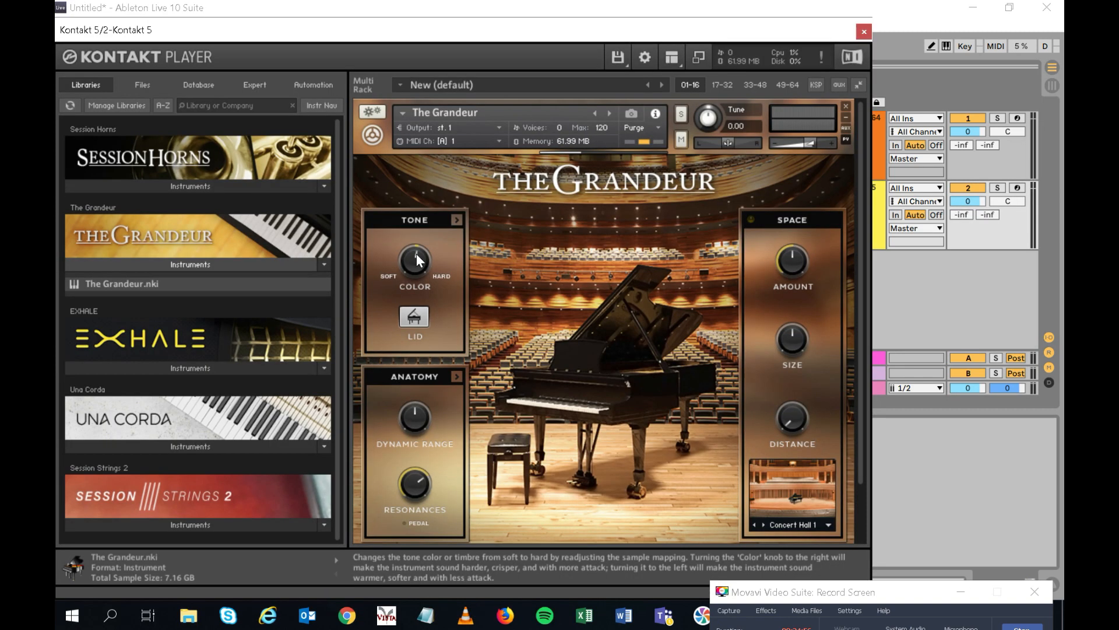
left_click(864, 32)
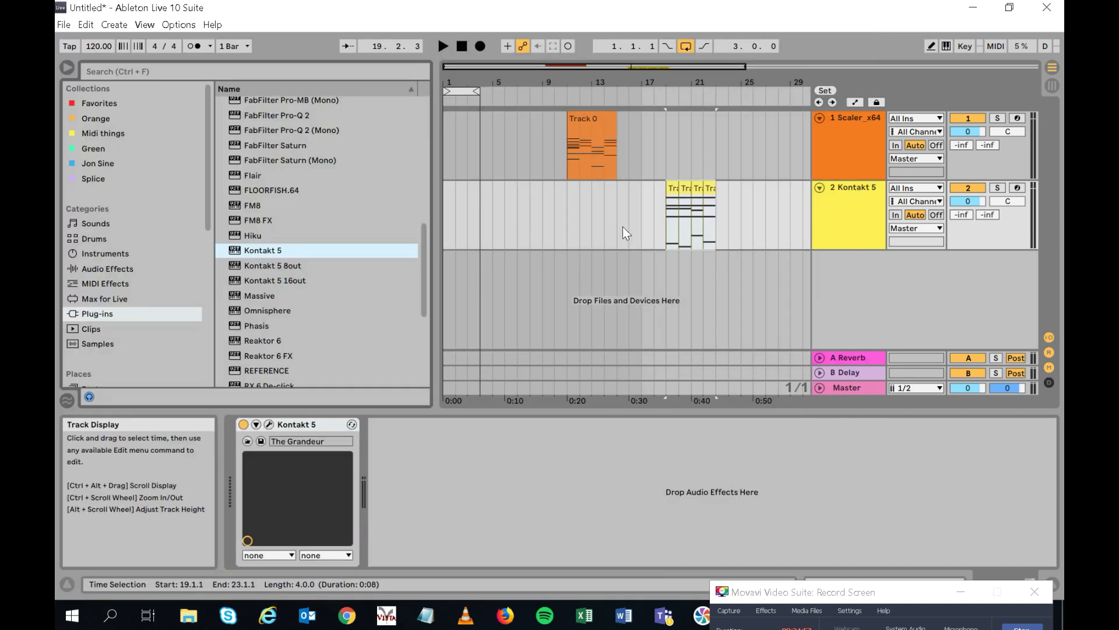
Step: Loop the four selected chord clips from bar 19 to 23 and play them with the metronome on
left_click(709, 187)
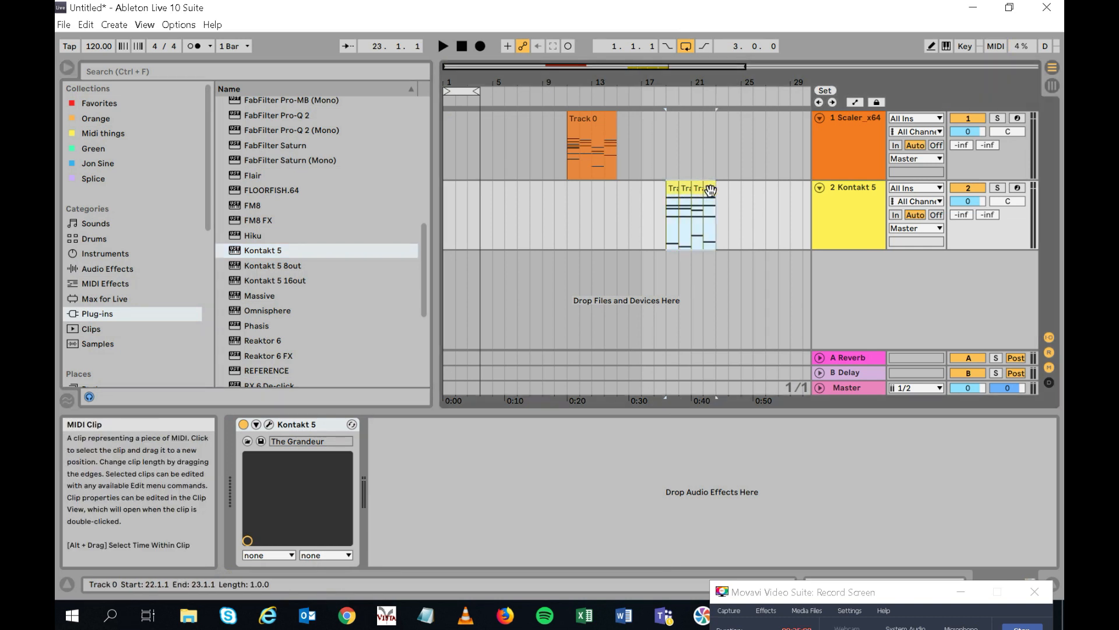
key("ctrl+l")
key("space")
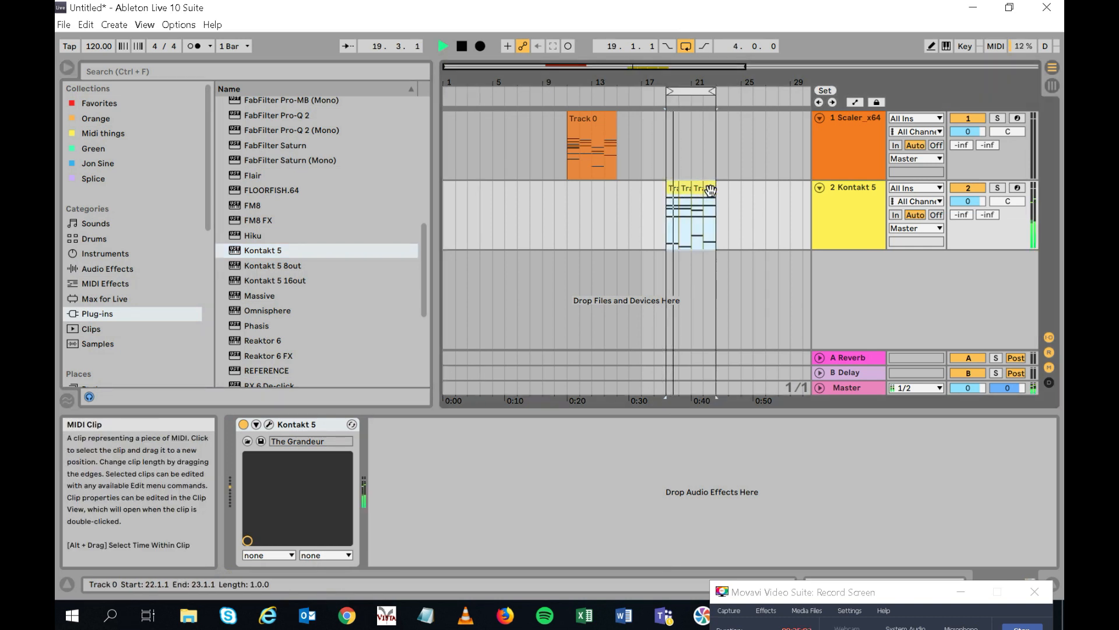
left_click(195, 46)
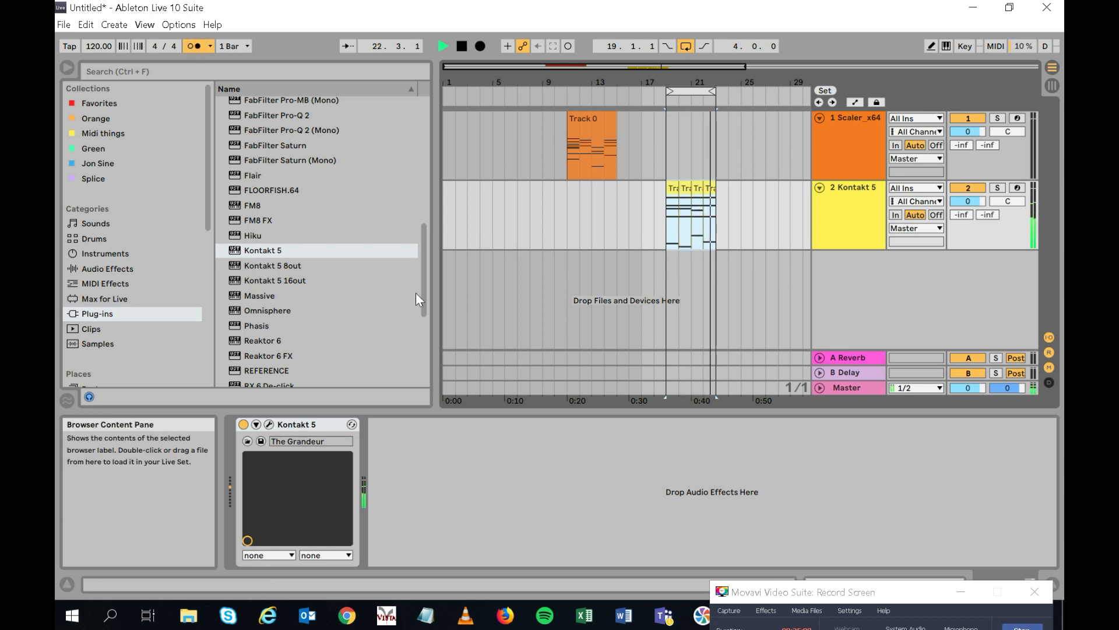
Step: Consolidate the four chord clips into one and open that clip in an enlarged MIDI note editor
key("ctrl+j")
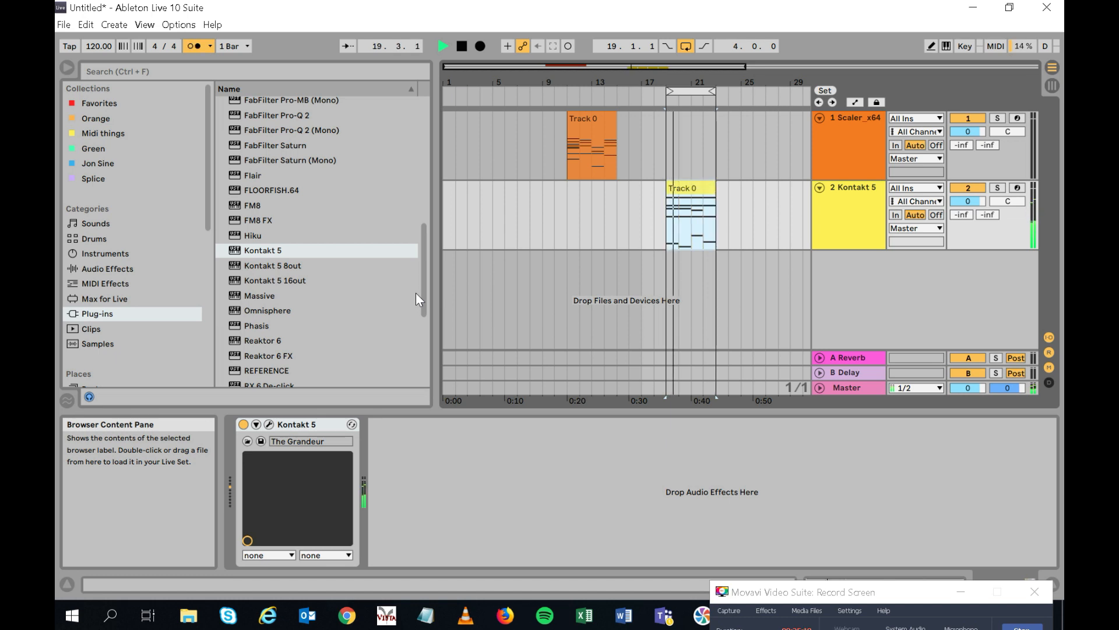
left_click(687, 188)
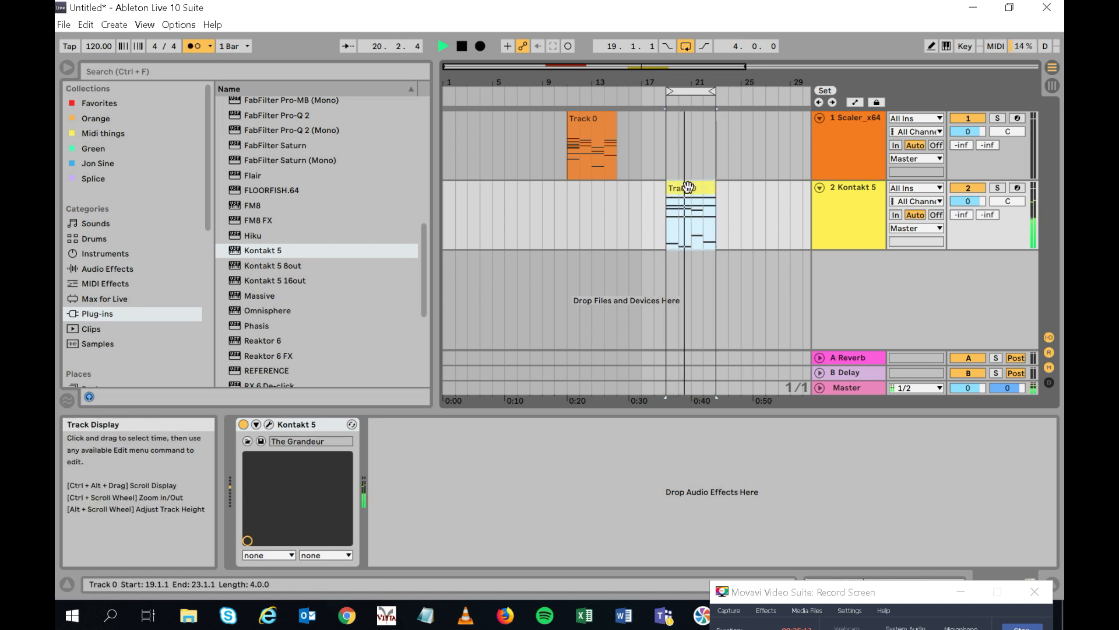
left_click_drag(542, 410, 513, 159)
Step: Lower the top D4 note of the first chord to B2 and play the loop
left_click(548, 347)
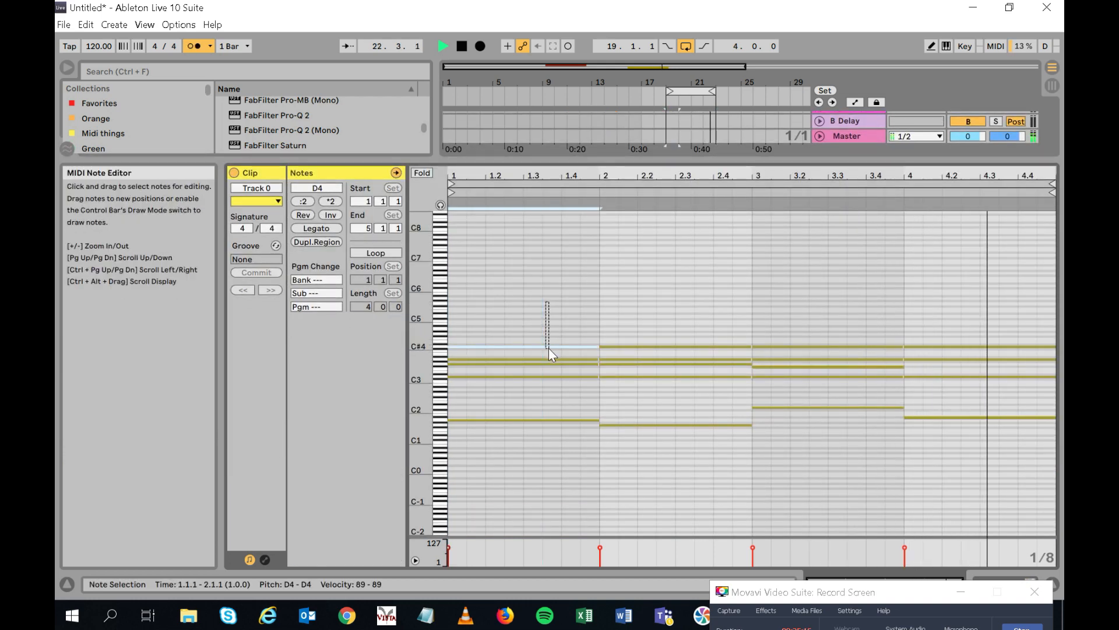
key("Up")
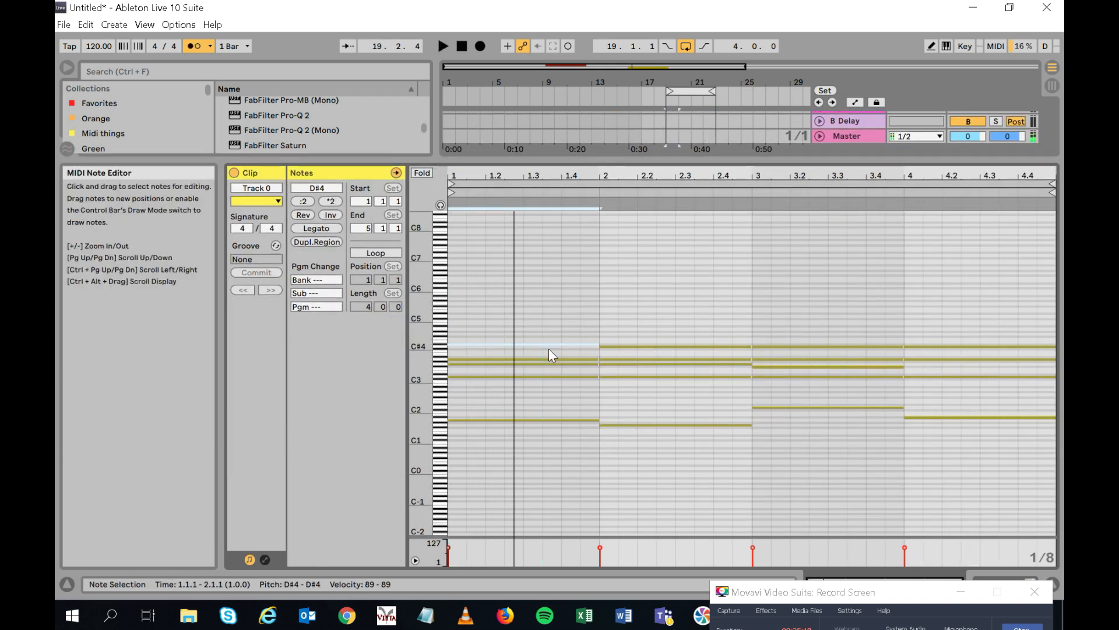
key("Up")
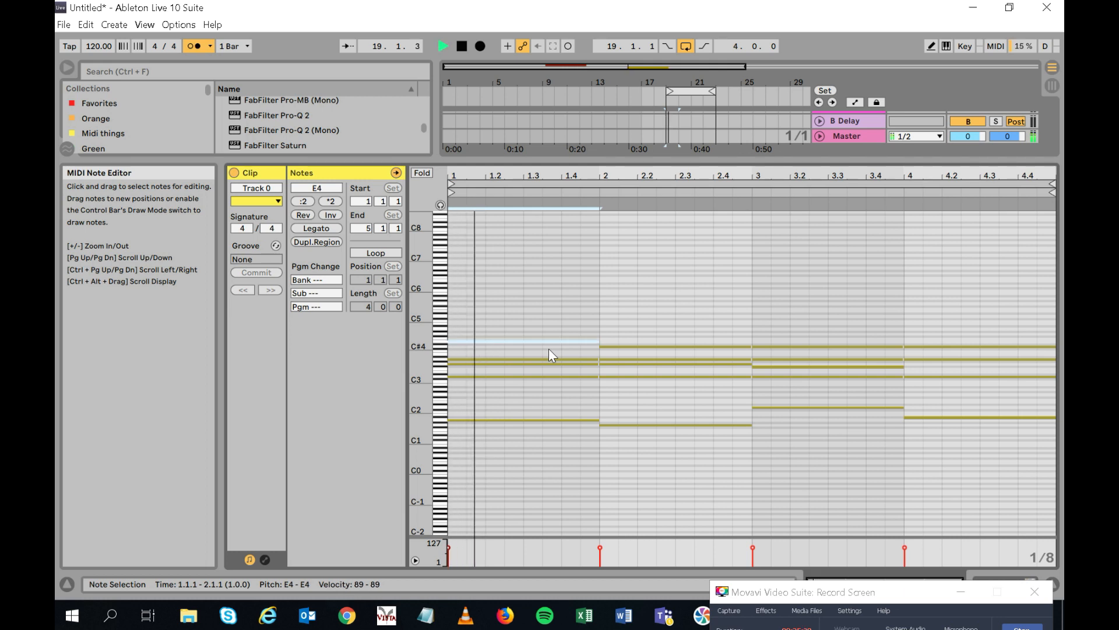
key("shift+Down")
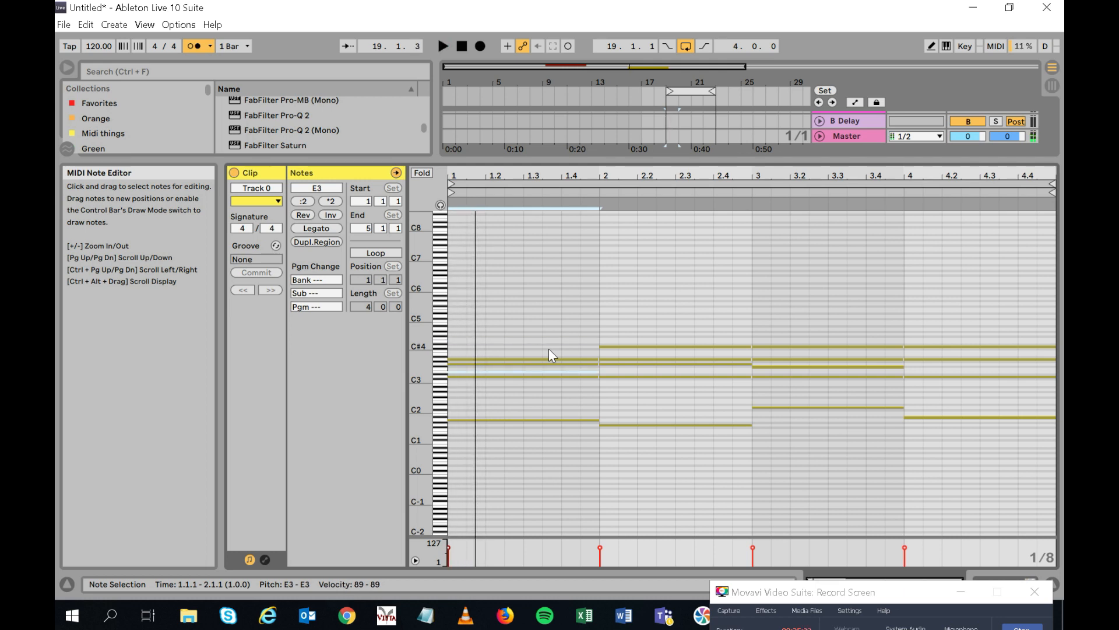
key("Down")
key("Down")
key("Down")
key("Down")
key("Down")
key("space")
Step: Lower the D3 note of the second chord to F#2 and check it with playback
left_click(664, 376)
key("Down")
key("Down")
key("Down")
key("Down")
key("Down")
key("Down")
key("Down")
key("Down")
key("space")
key("space")
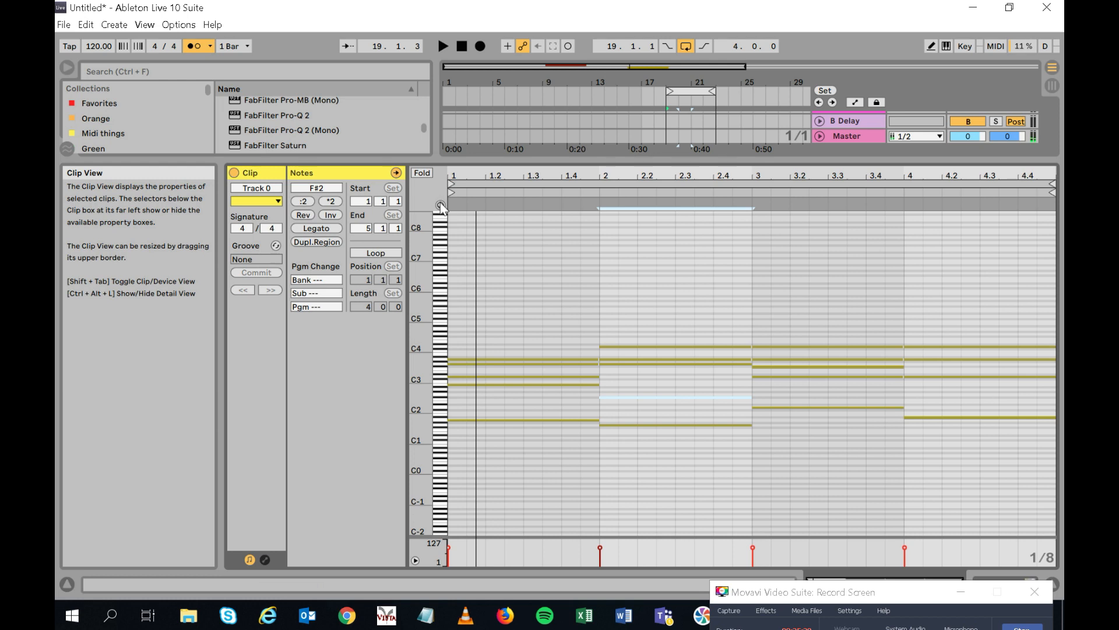
Step: Raise the second chord's F#2 note to G2, select all of that chord's notes to preview them, and play the loop briefly
left_click_drag(692, 307, 674, 539)
left_click(684, 398)
key("Up")
left_click_drag(657, 310, 657, 515)
key("space")
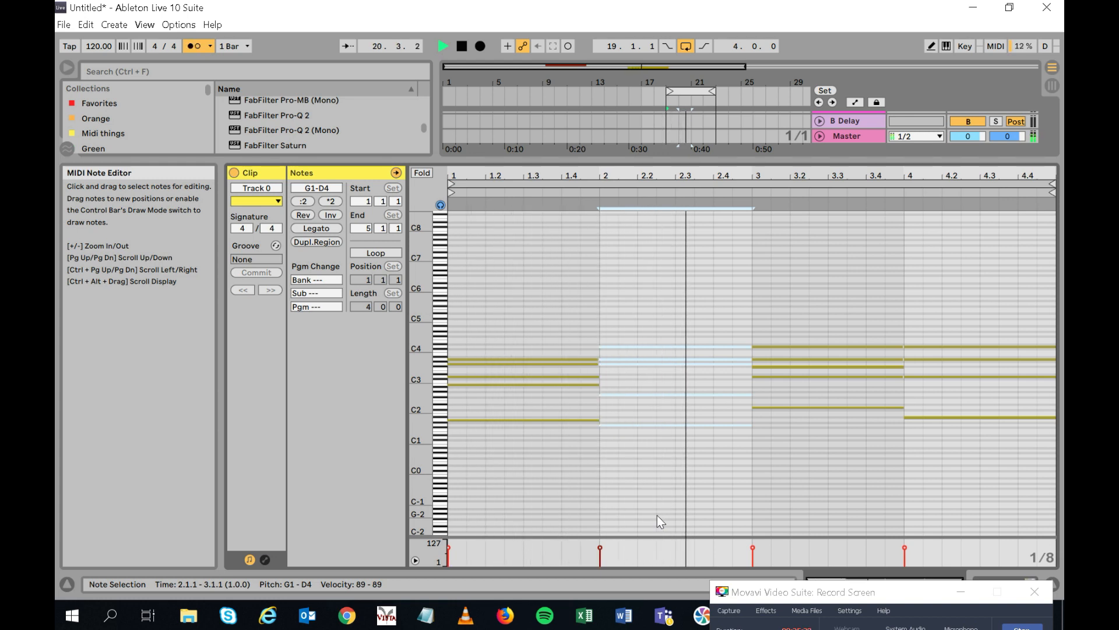
key("space")
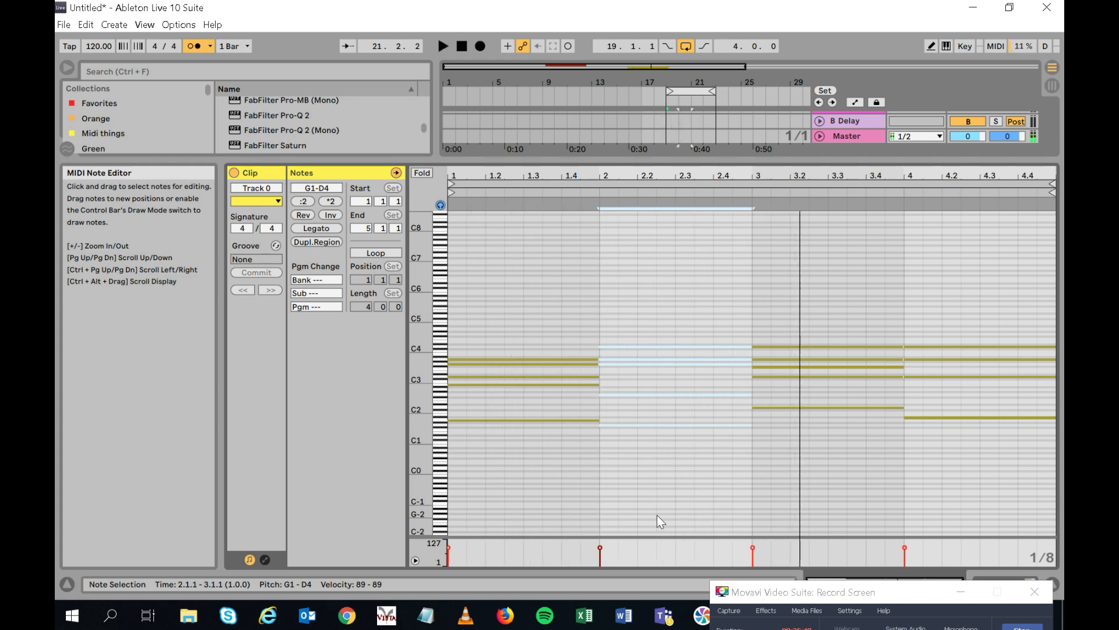
Step: Lower the third chord's F#3 note to A2 and select all of that chord's notes to preview them
left_click(785, 368)
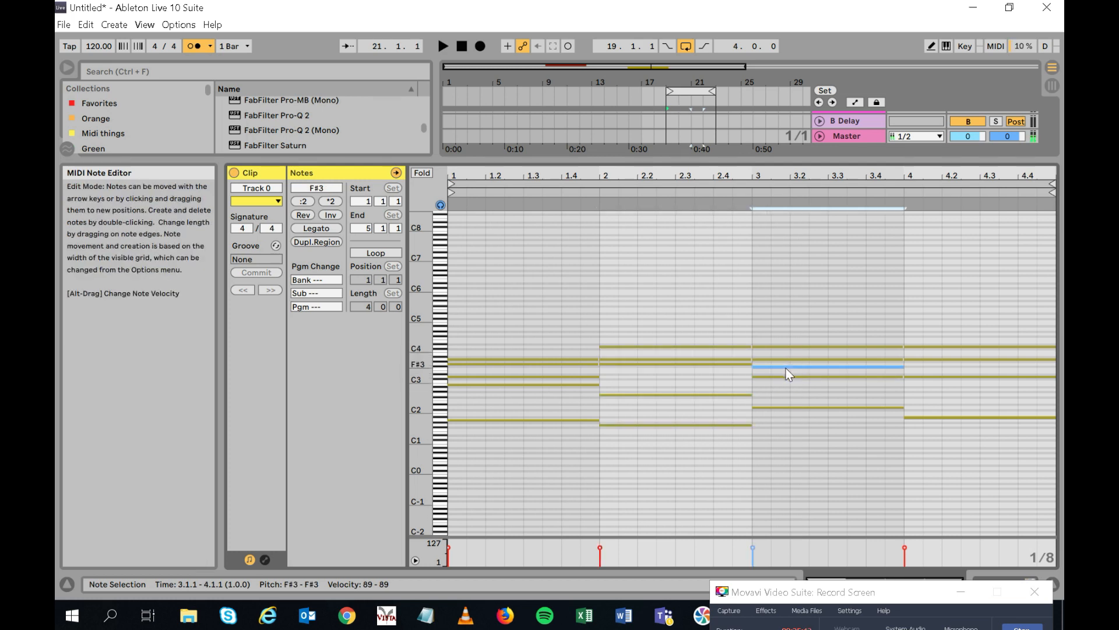
key("Down")
key("Down")
key("Down")
key("Down")
key("Down")
key("Down")
key("Down")
key("Down")
key("Down")
key("Down")
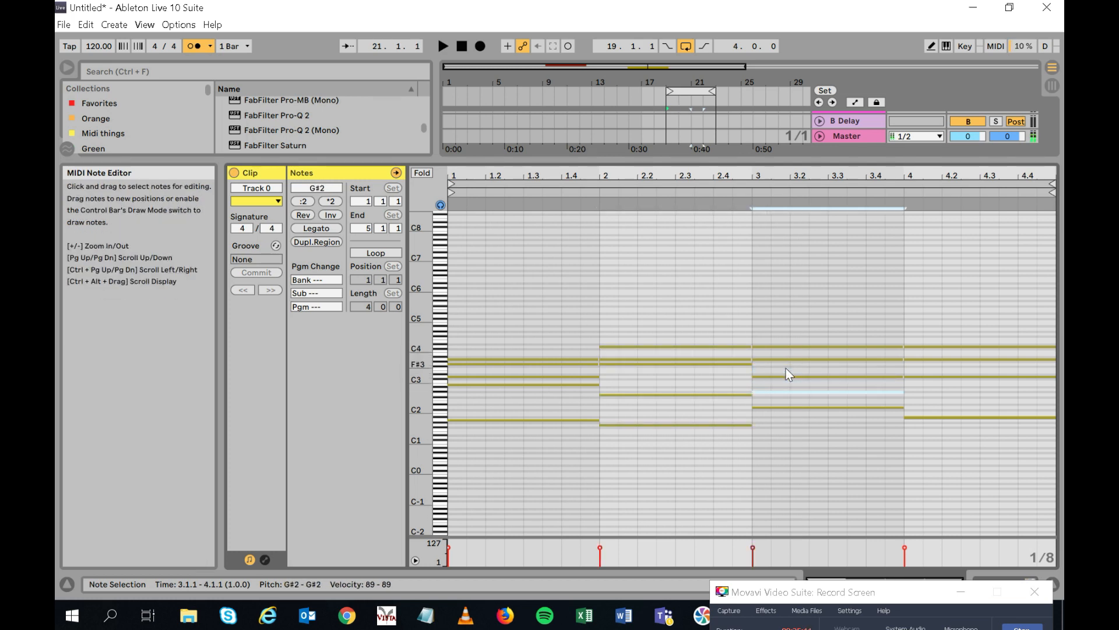
left_click(780, 208)
left_click(775, 393)
key("Up")
left_click_drag(783, 333, 792, 464)
Step: Lower the fourth chord's D3 note to C3 and select all of that chord's notes to preview them
left_click(973, 374)
double_click(972, 372)
key("Delete")
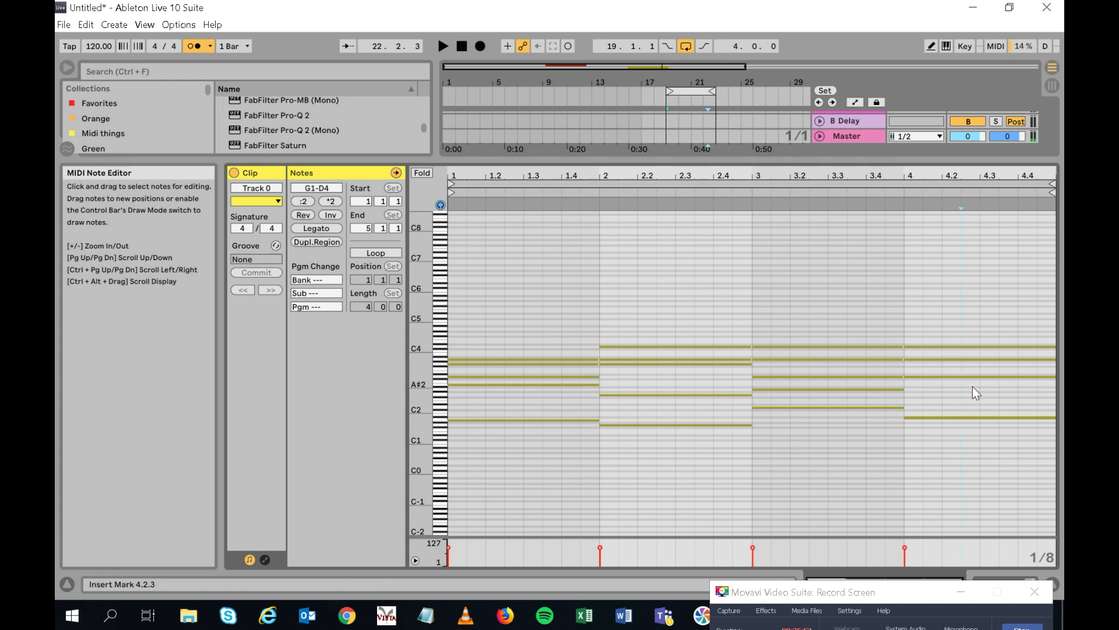
left_click_drag(964, 367, 961, 384)
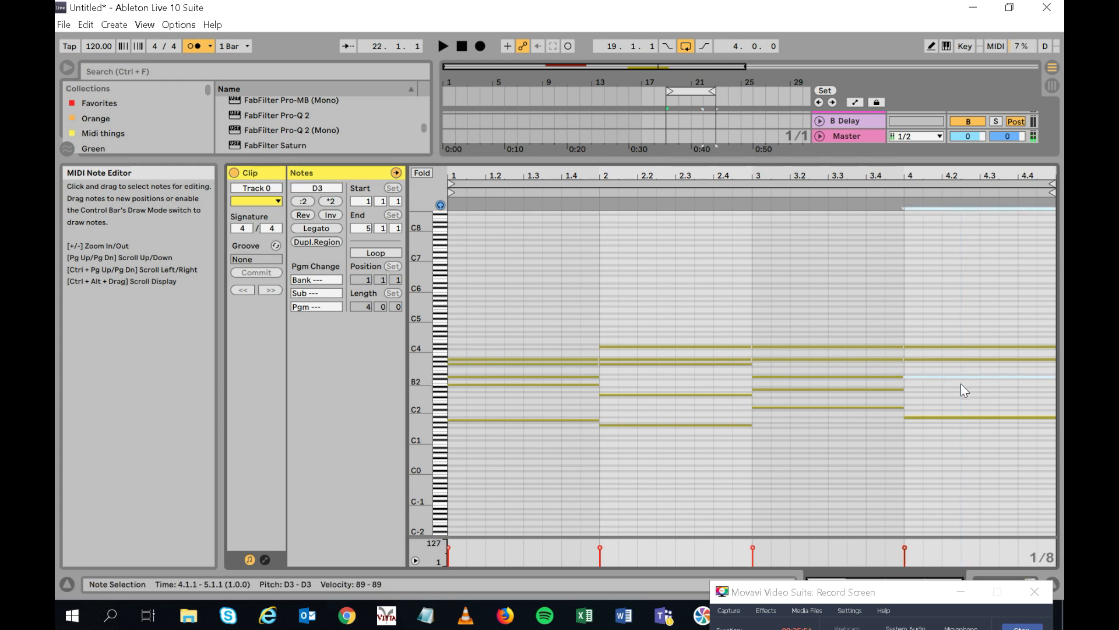
key("Down")
key("Down")
left_click_drag(961, 432, 964, 239)
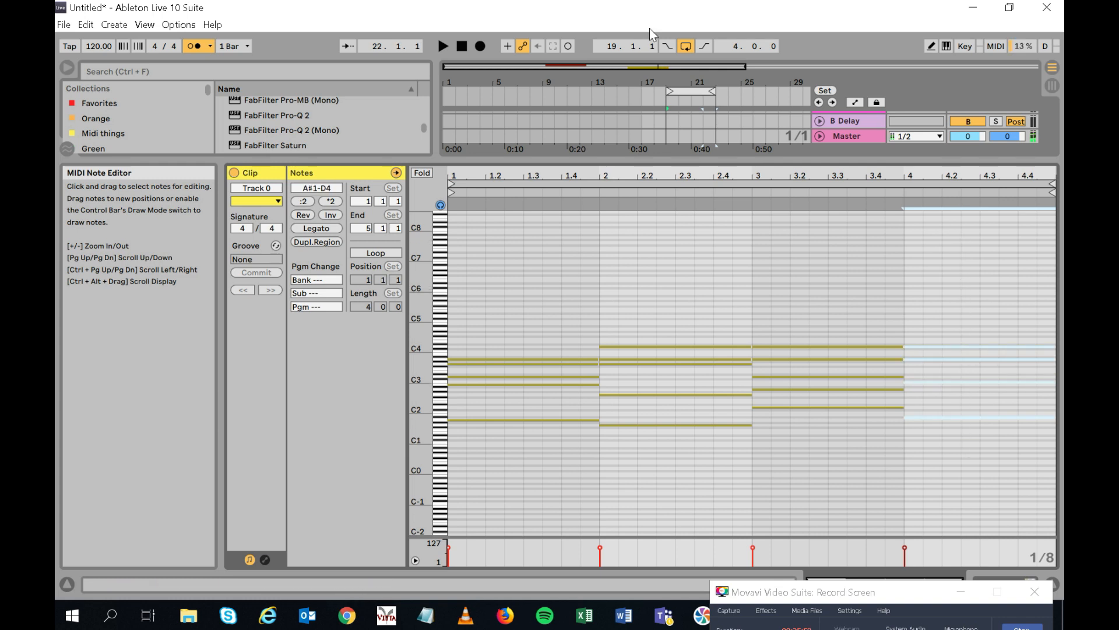
Step: Play the revoiced chord loop, shrink the note editor to reveal both tracks, and stop playback
key("space")
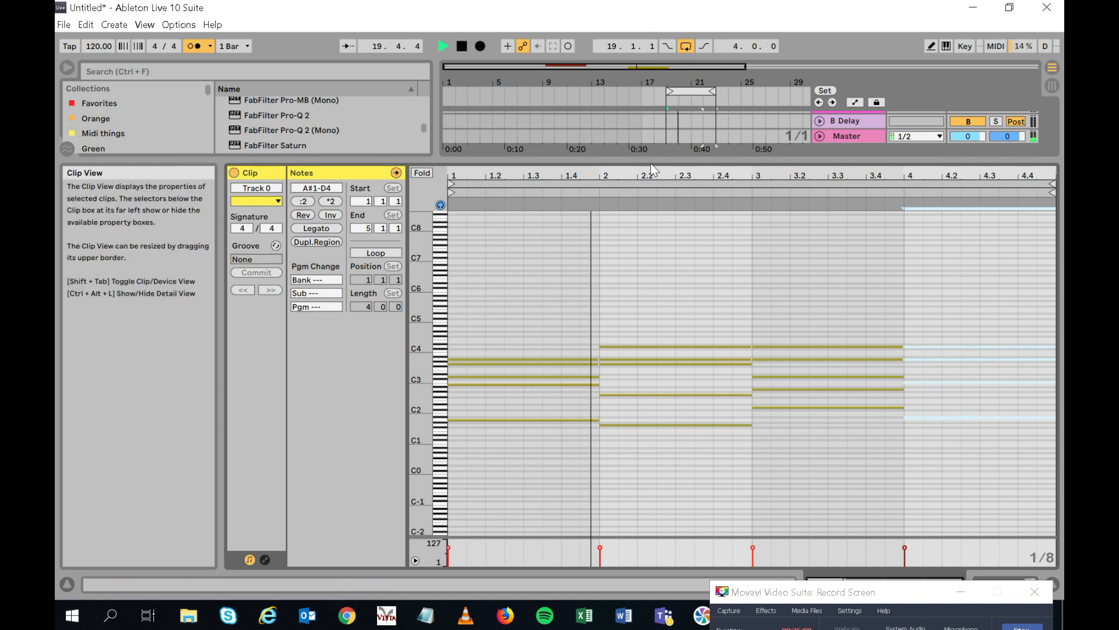
left_click_drag(650, 162, 637, 306)
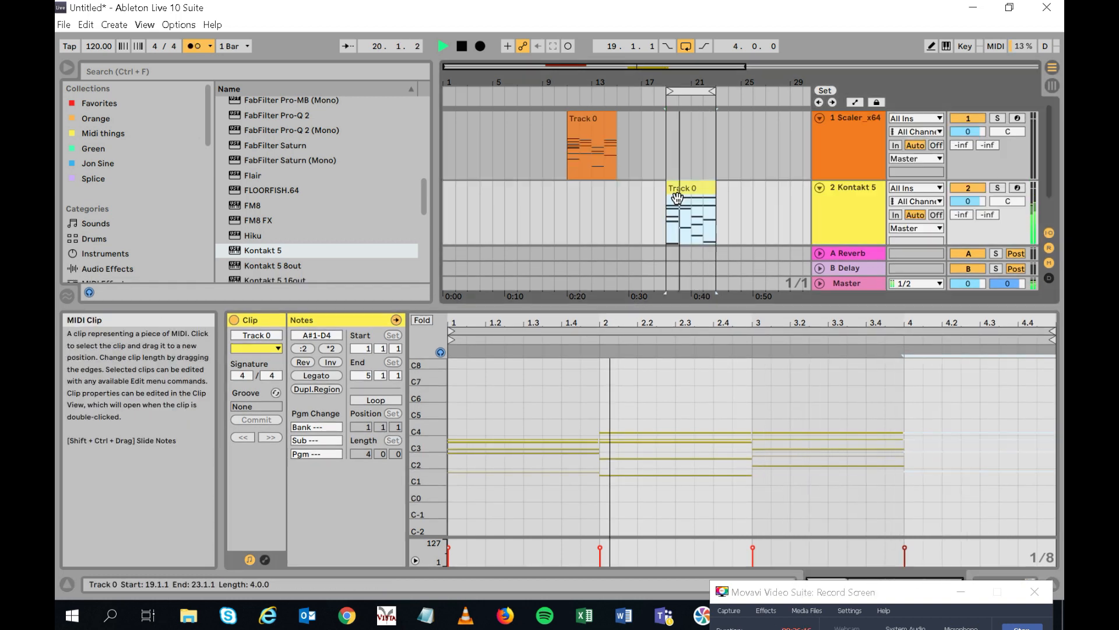
key("space")
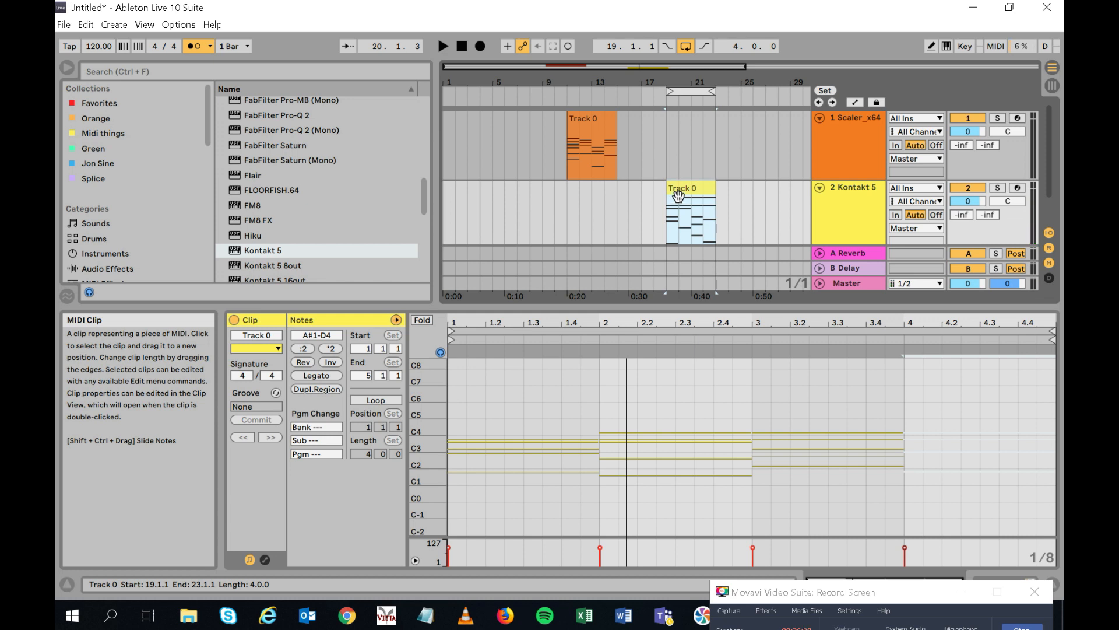
Step: Reopen Scaler on the first track, audition G sus2 and D maj with Arpeggio on, and inspect the arpeggio's pattern and timing options
left_click(839, 142)
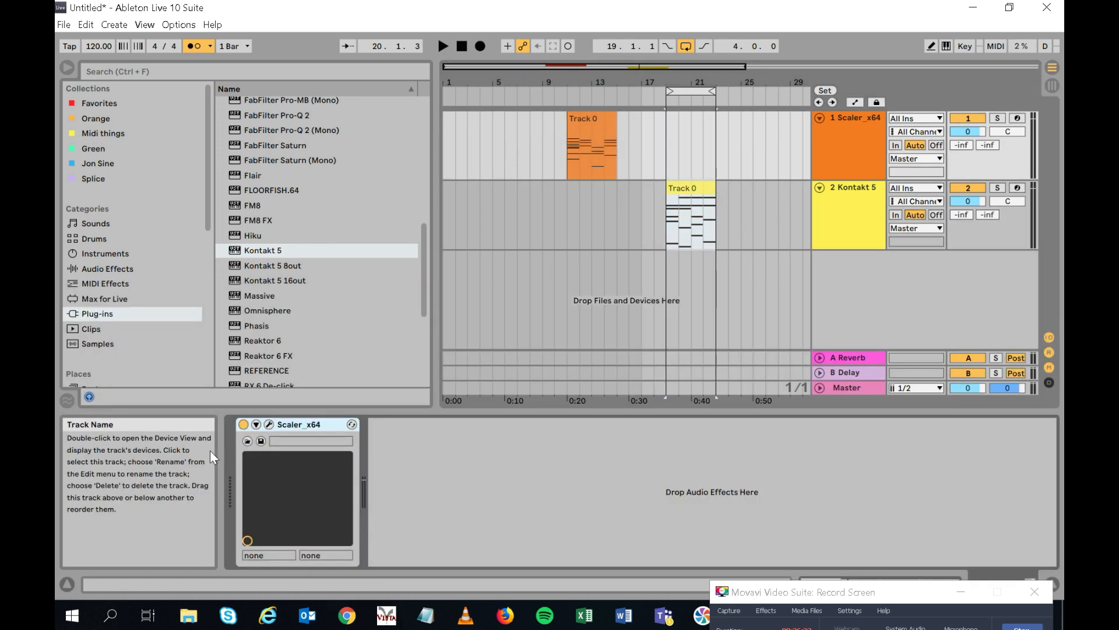
left_click(270, 424)
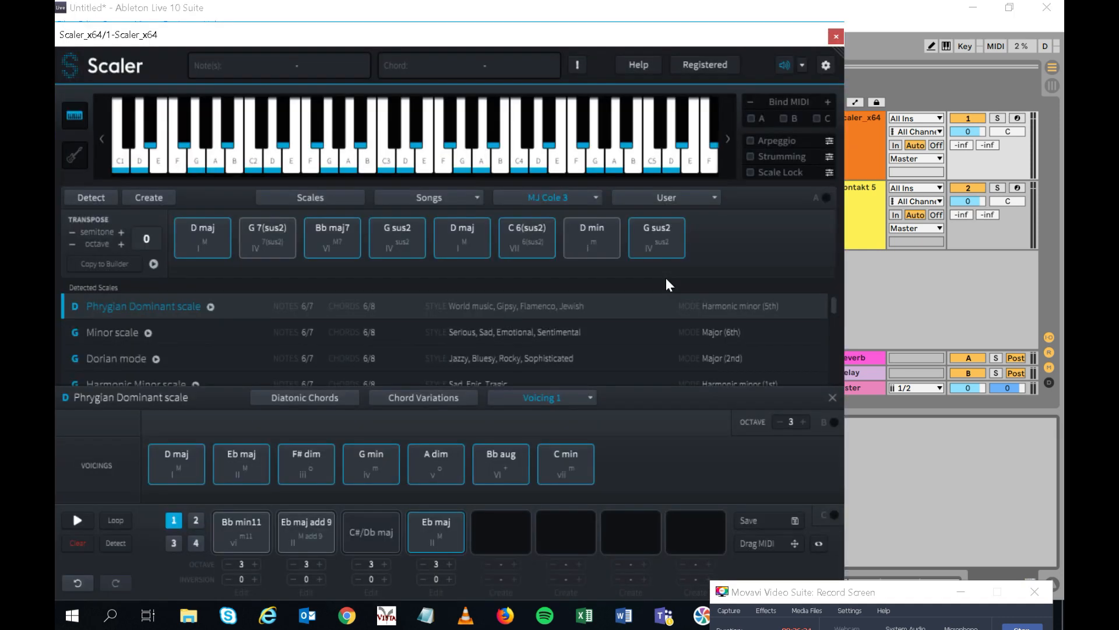
left_click(751, 142)
left_click(394, 242)
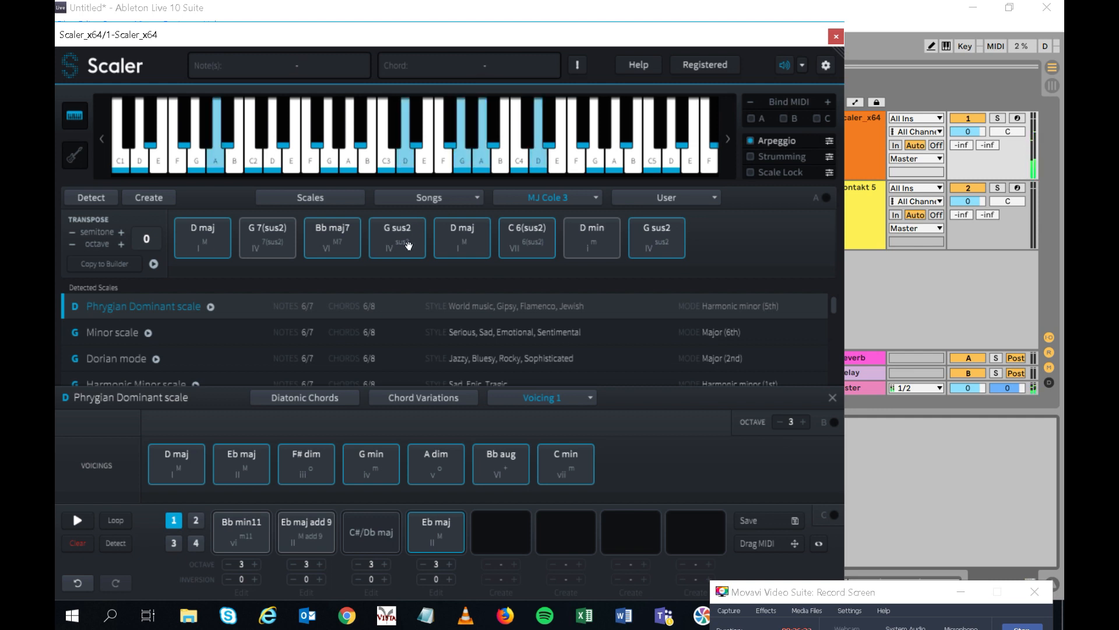
left_click(454, 243)
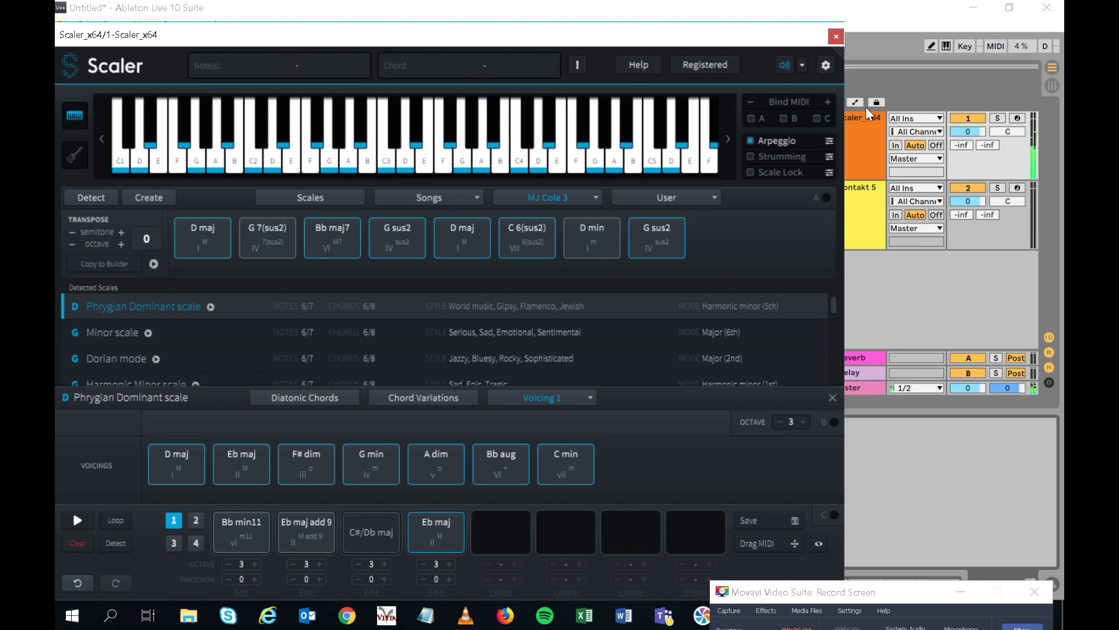
left_click(829, 141)
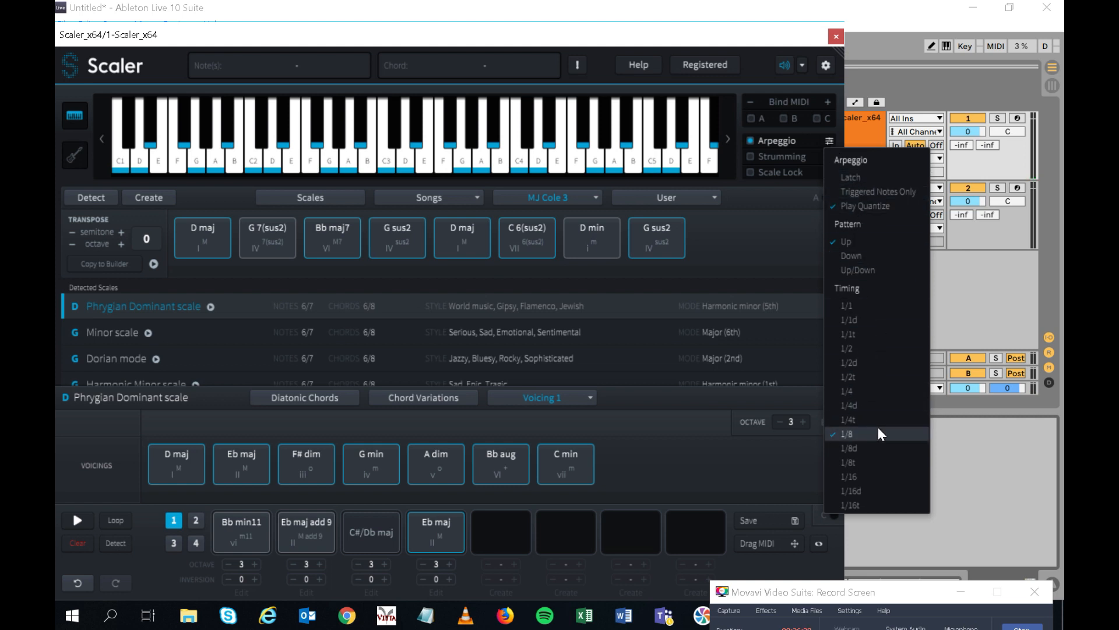
left_click(724, 43)
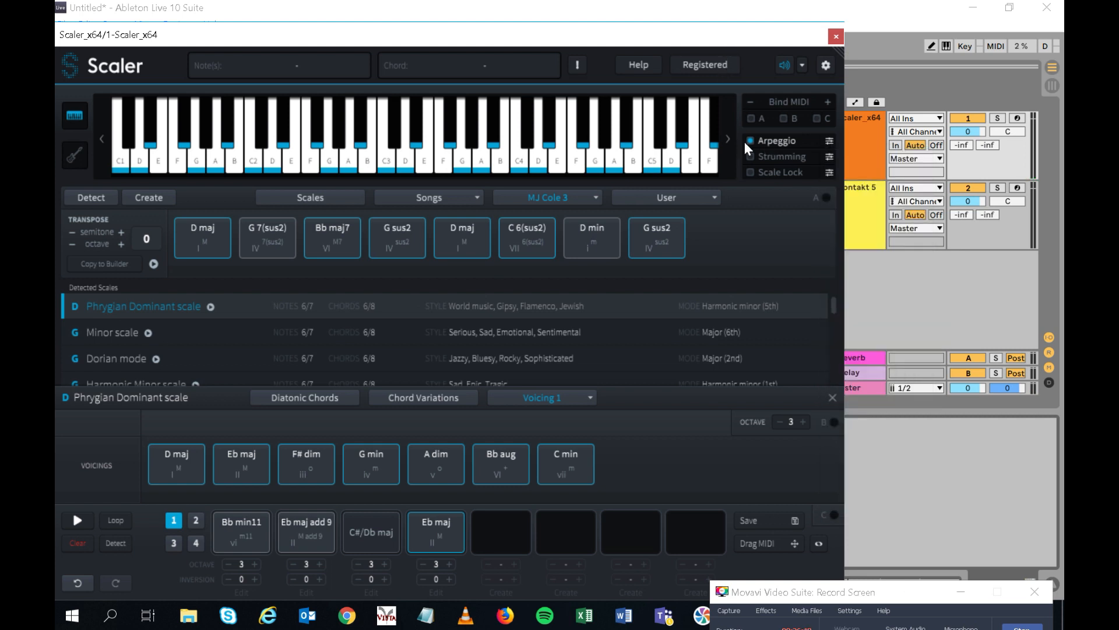
Step: Switch from Arpeggio to Strumming, audition Bb maj7, G sus2, C 6(sus2) and D maj, and inspect the strumming profile and direction options
left_click(751, 156)
left_click(343, 242)
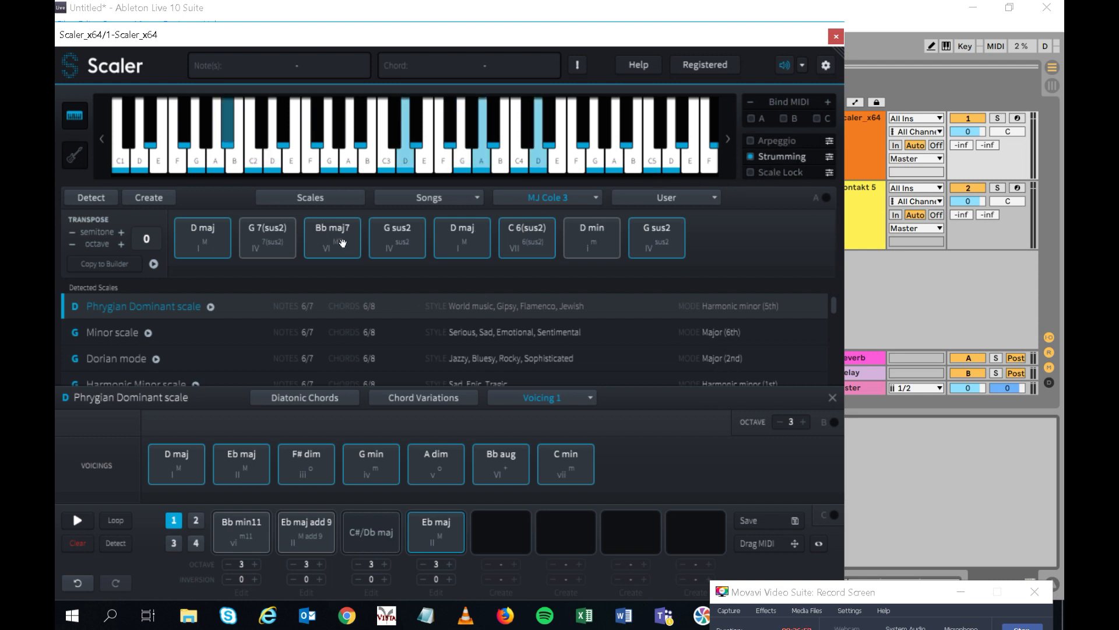
left_click(385, 243)
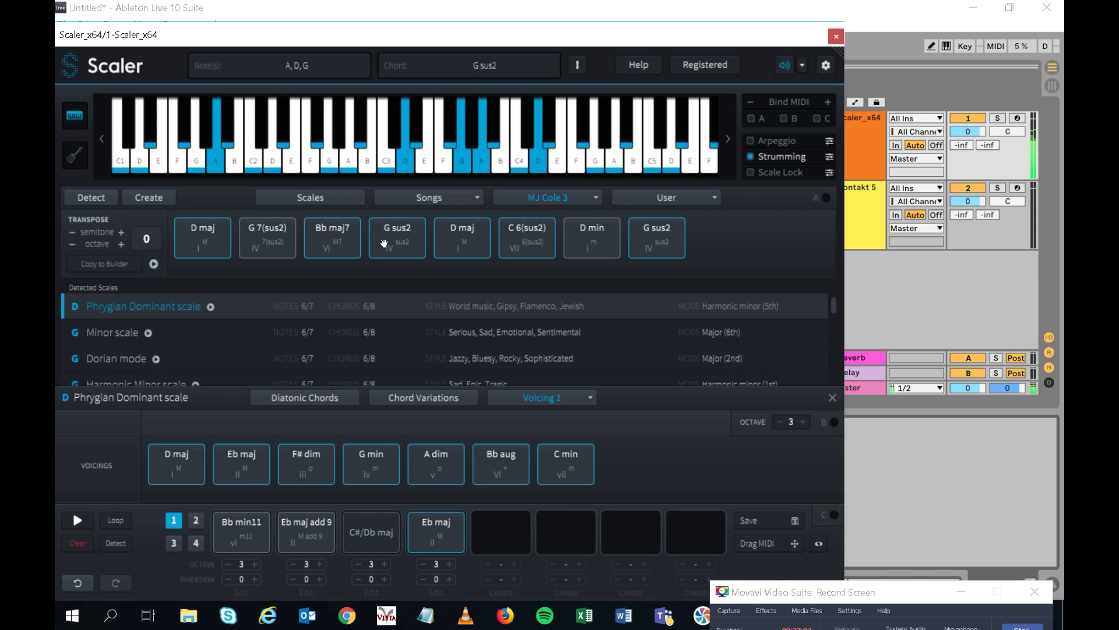
left_click(510, 234)
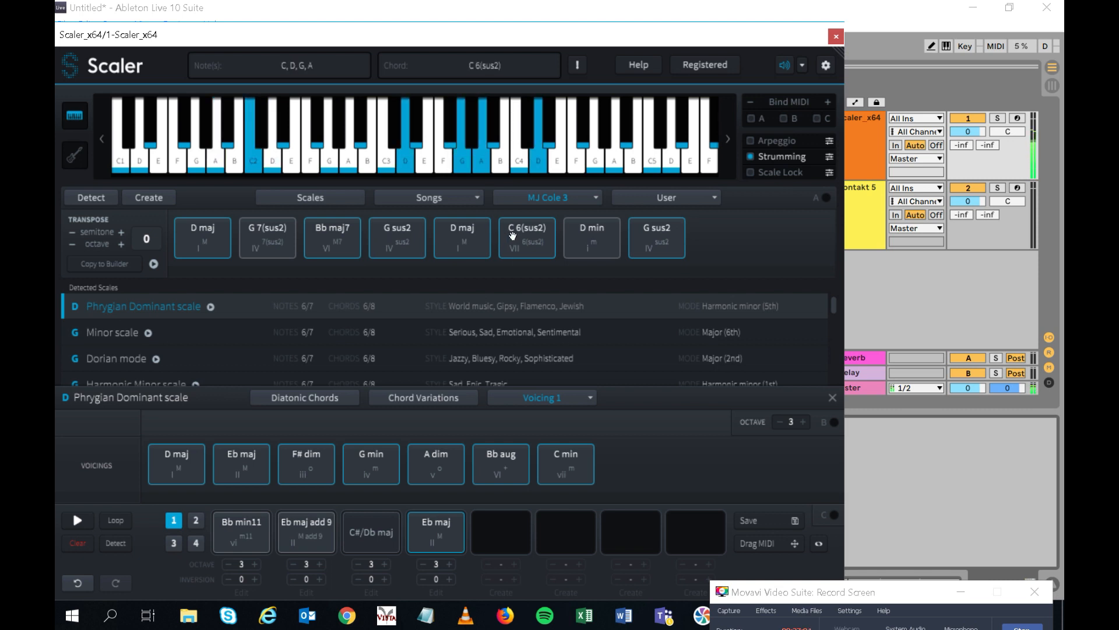
left_click(472, 242)
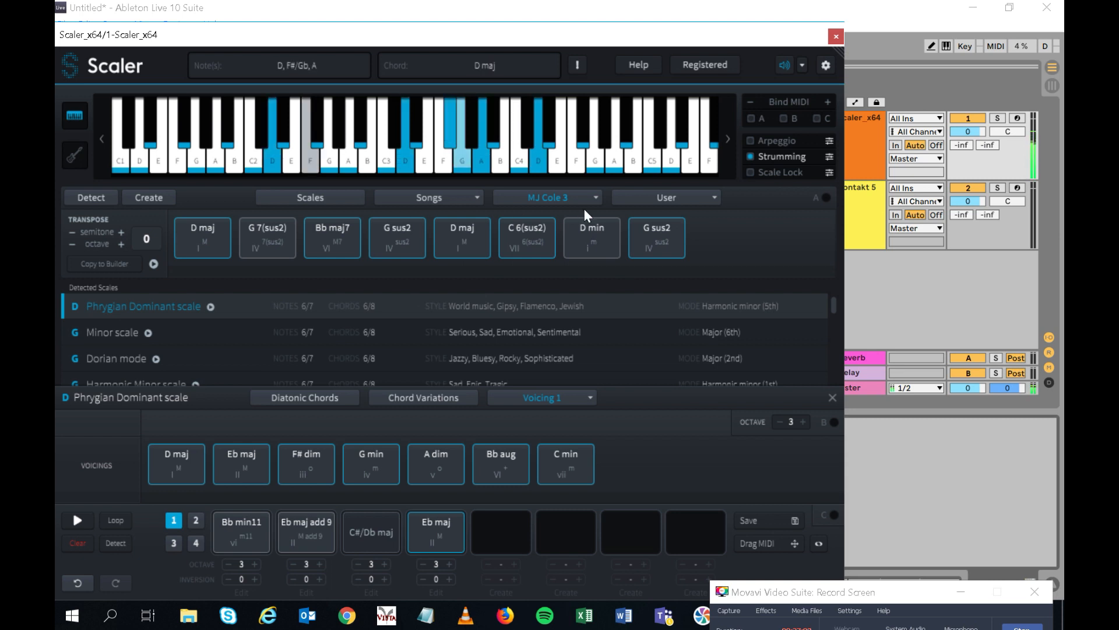
left_click(664, 246)
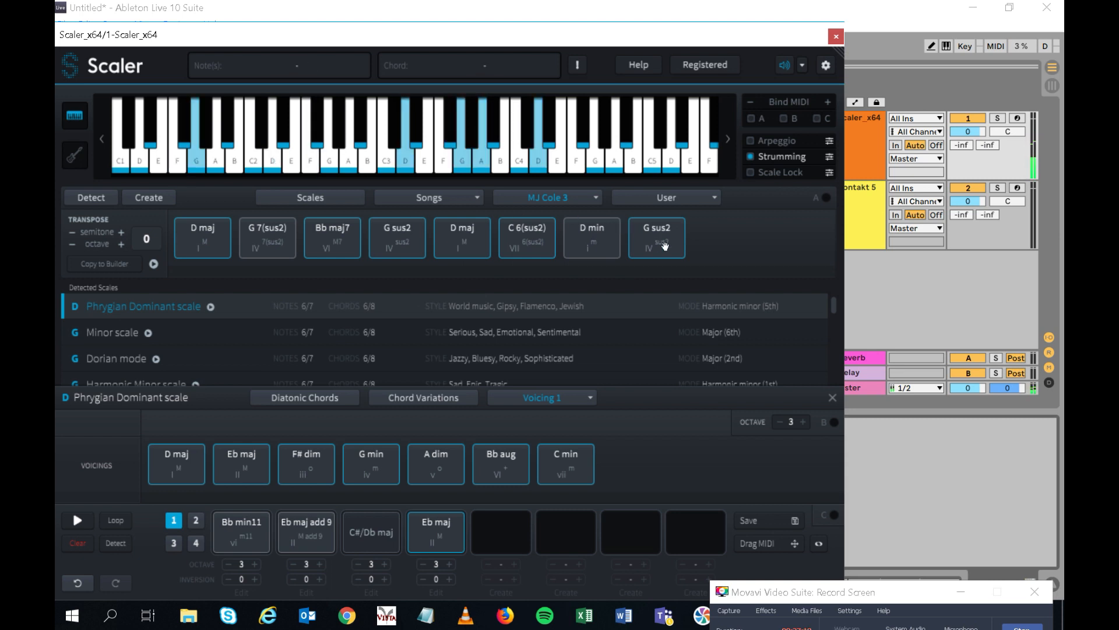
left_click(830, 158)
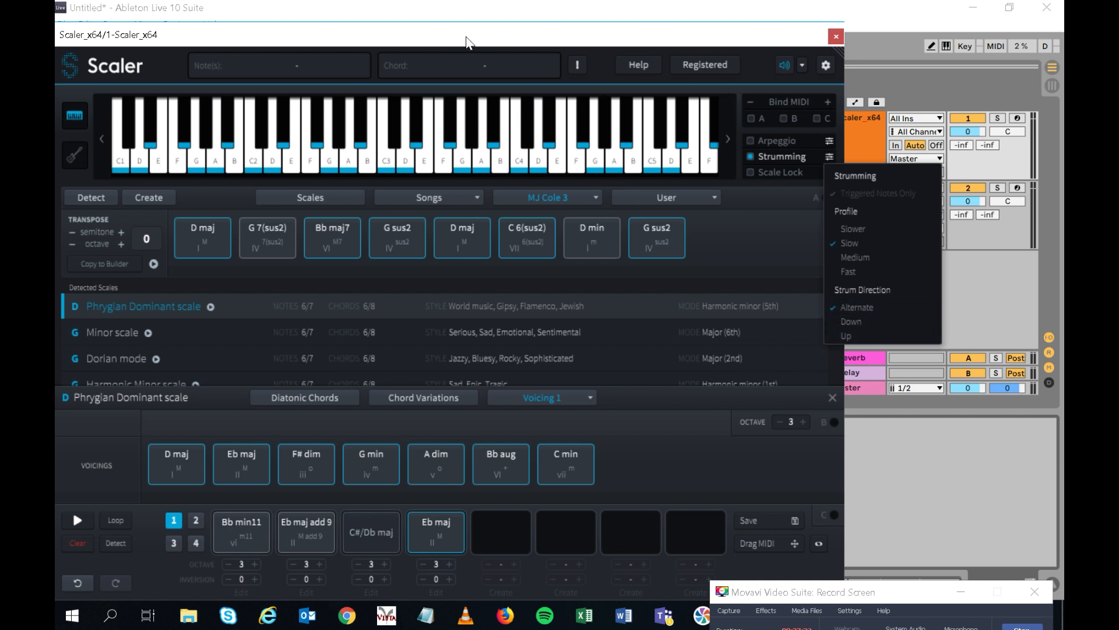
left_click(467, 41)
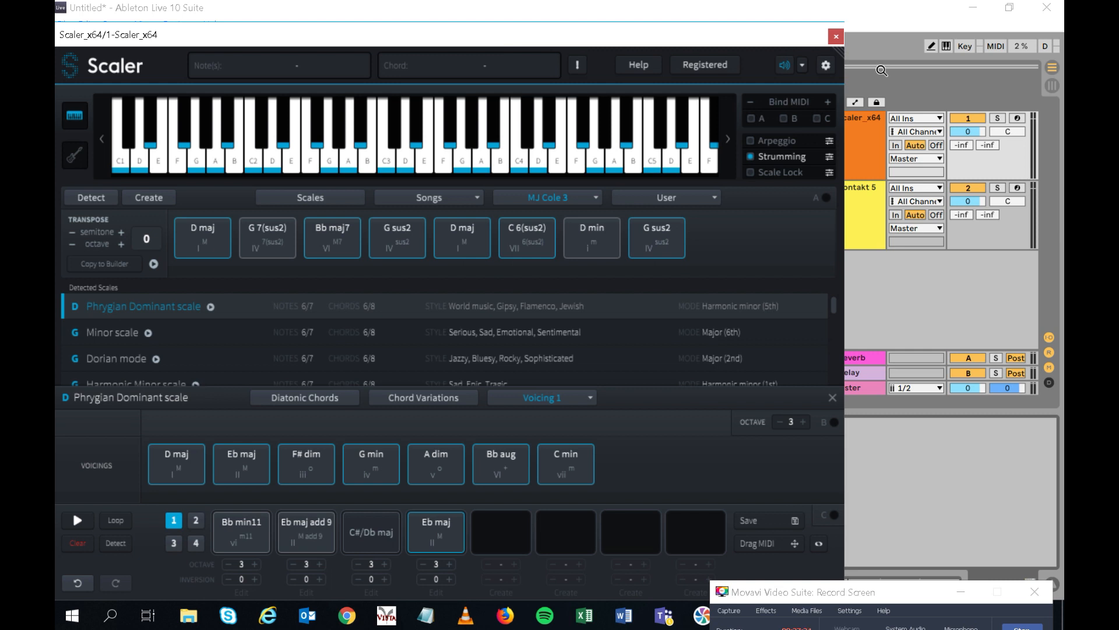
Step: Set Scaler's internal sound to Electric Piano and audition C 6(sus2), Bb maj7, D min and G sus2 with it
left_click(803, 66)
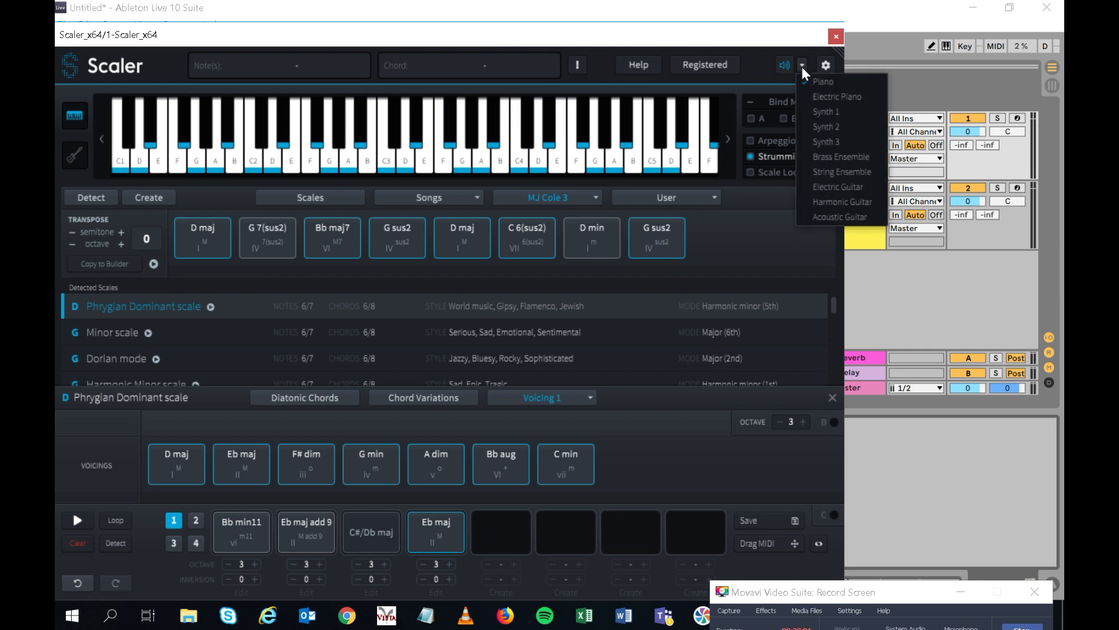
left_click(808, 96)
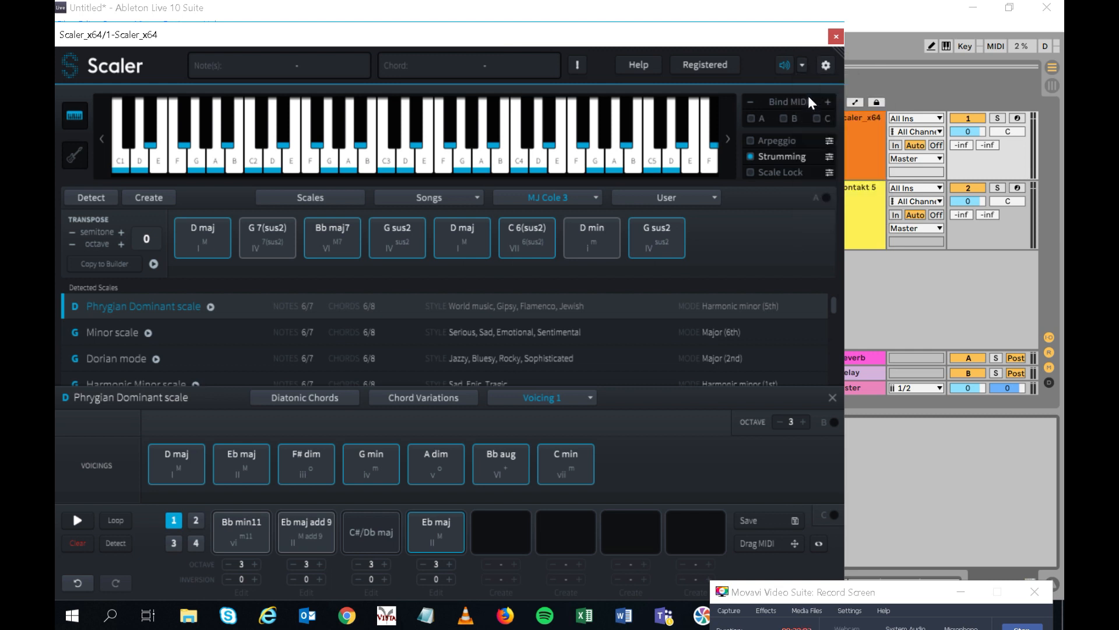
left_click(509, 249)
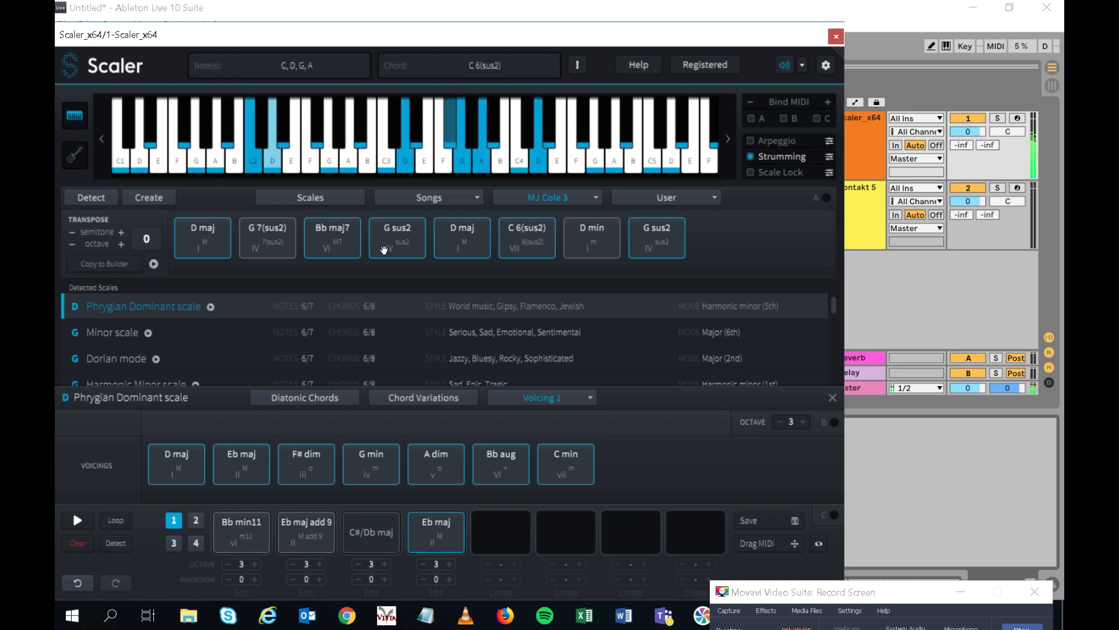
left_click(348, 249)
left_click(595, 249)
left_click(656, 243)
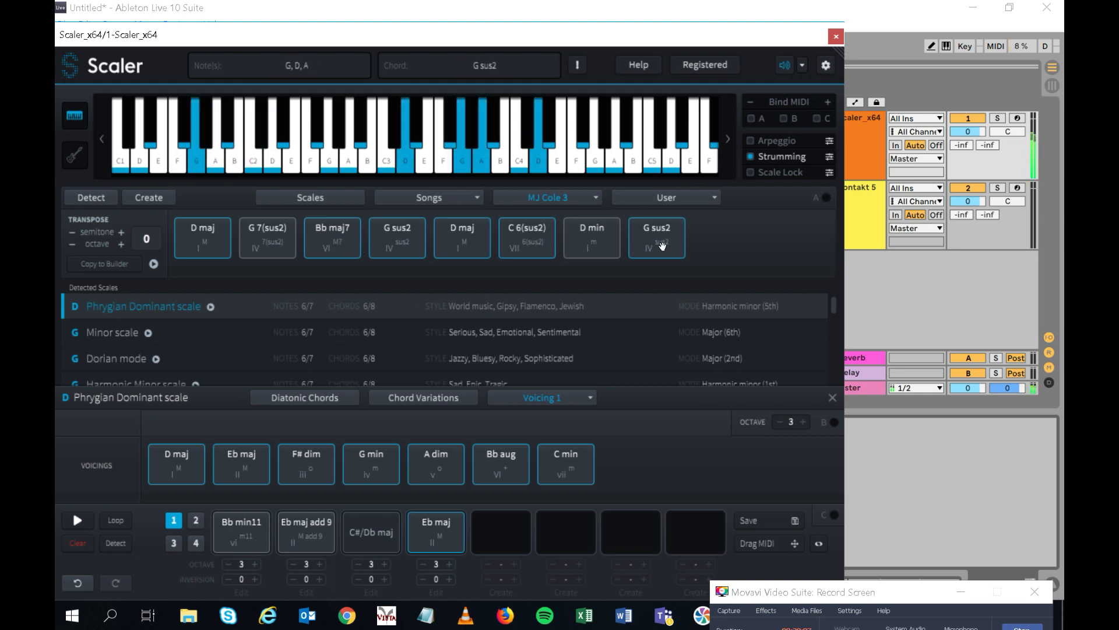
Step: Set Scaler's internal sound to Synth 2 and audition several of the MJ Cole 3 chords with it
left_click(751, 156)
left_click(802, 65)
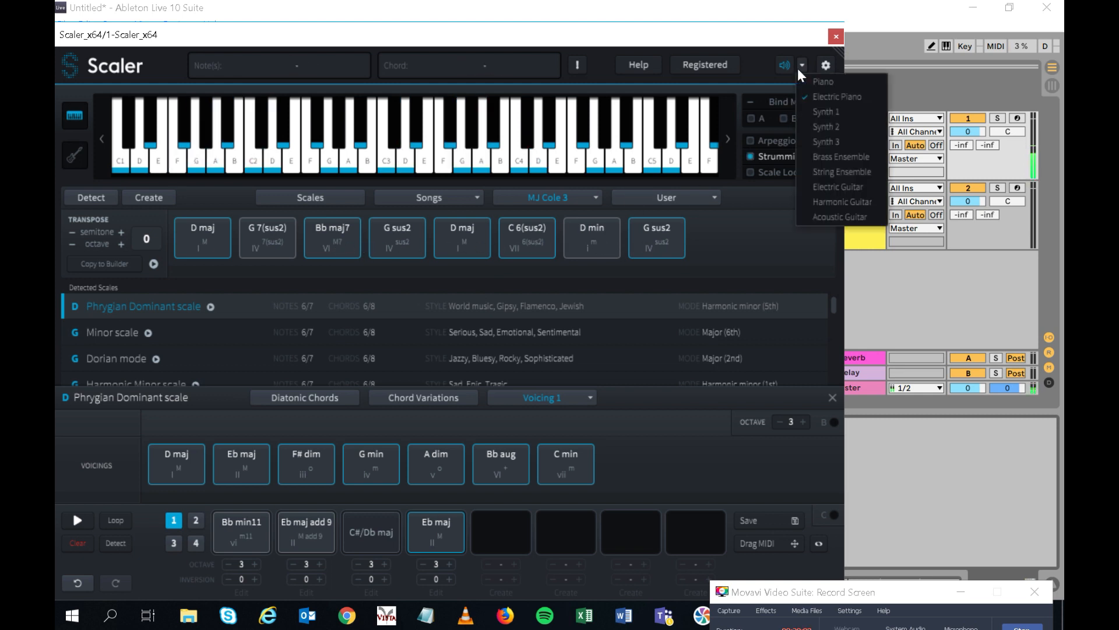
left_click(816, 126)
left_click(464, 236)
left_click(526, 256)
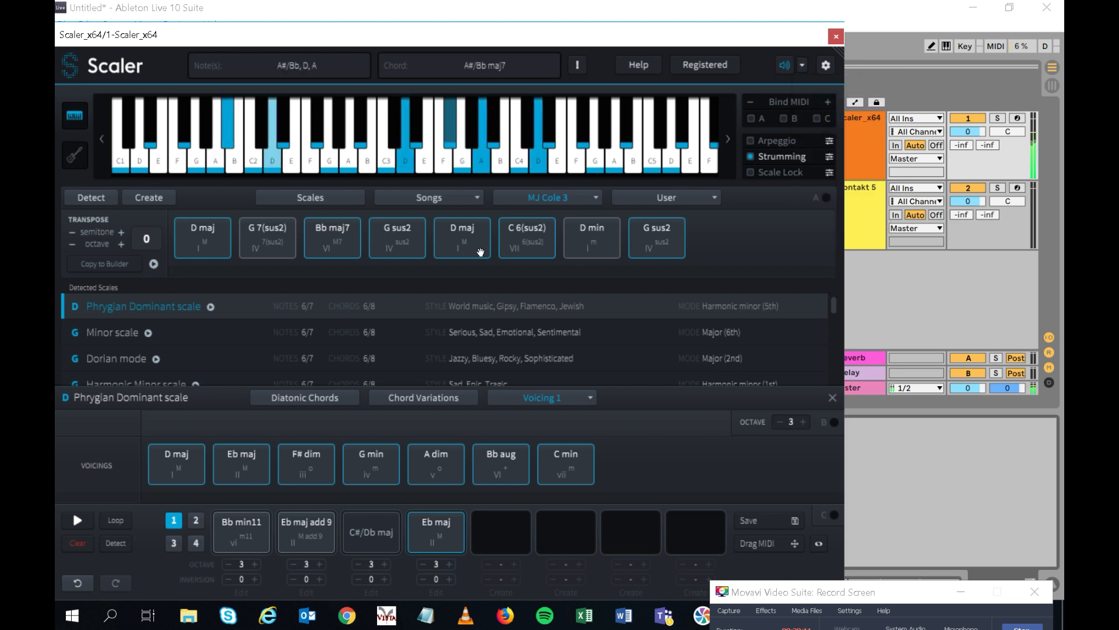
Step: Set Scaler's internal sound to String Ensemble and audition the C 6(sus2) and Bb maj7 chords with it
left_click(802, 65)
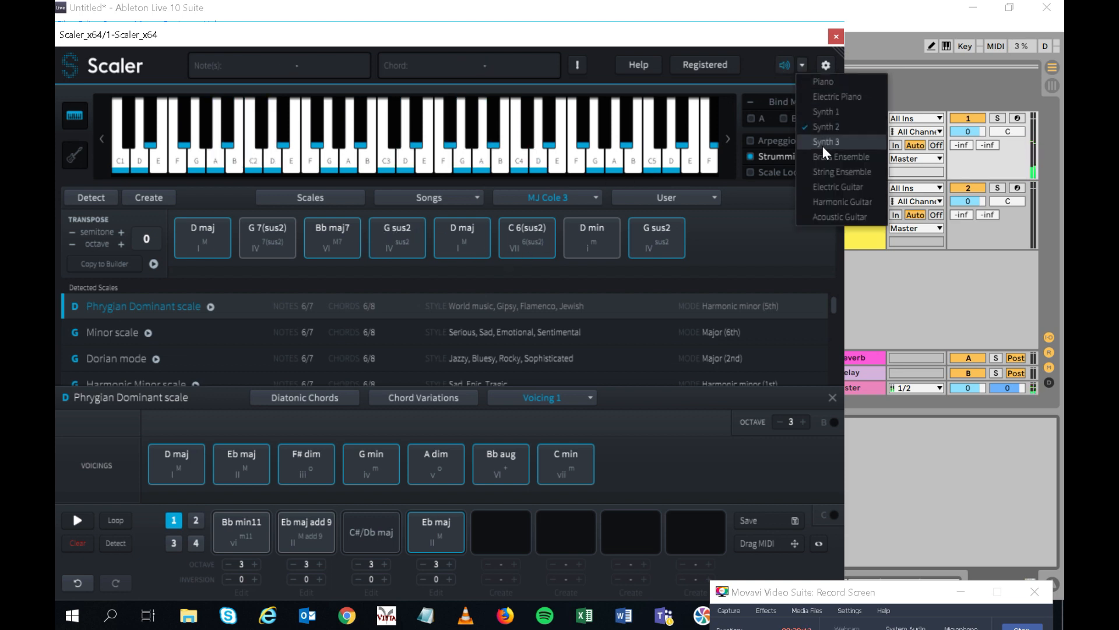
left_click(835, 172)
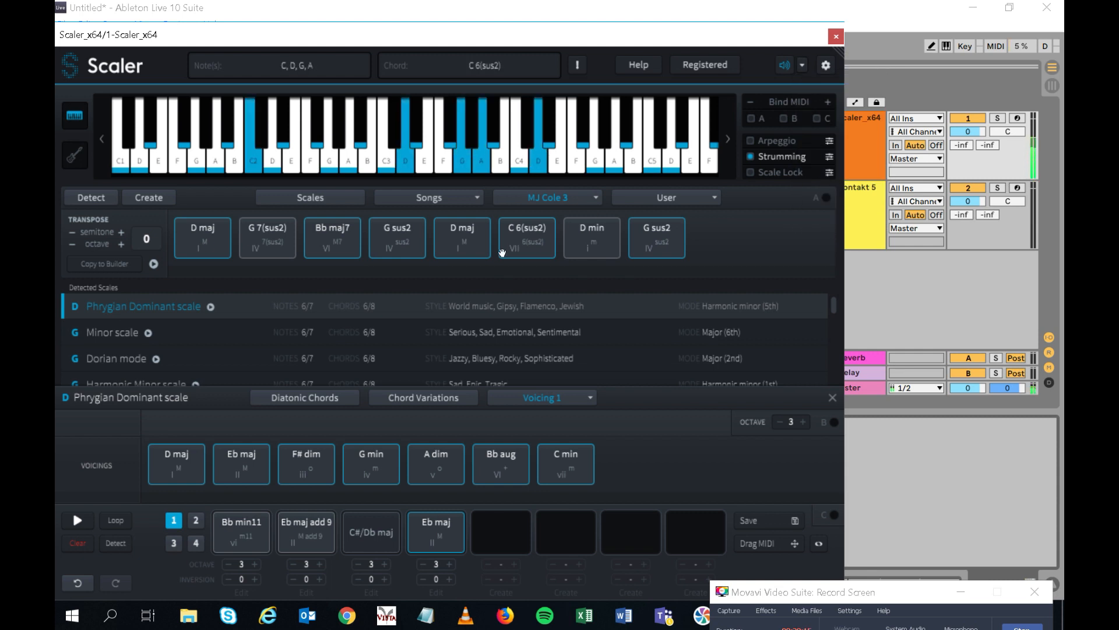
left_click(344, 251)
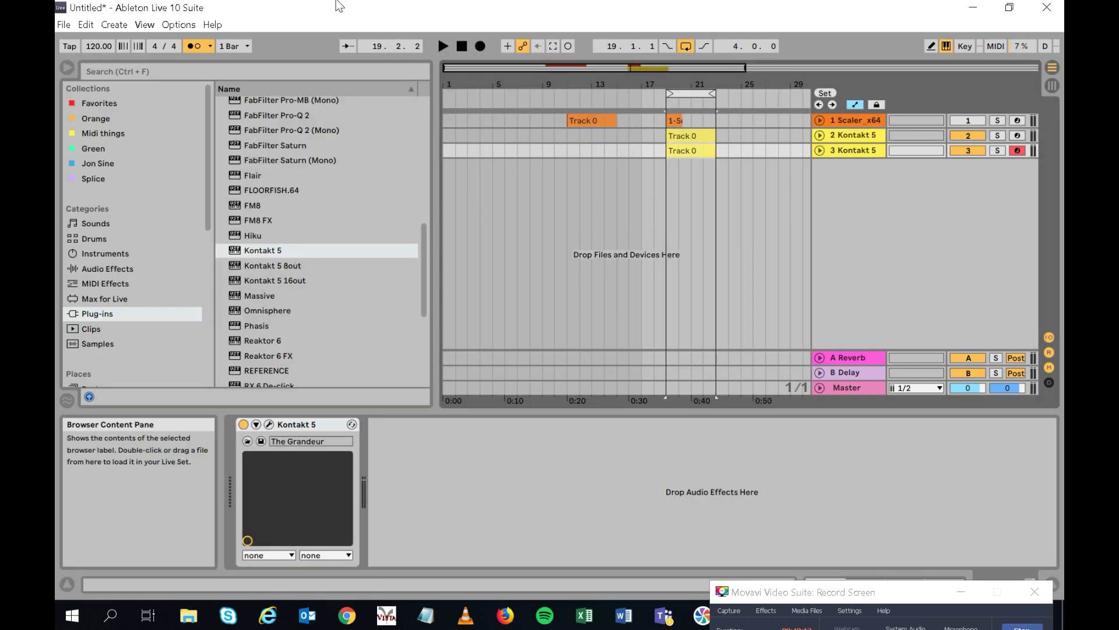
Step: Record a performance from bar 19 onto the third track, Kontakt 5, and open the recorded clip's notes
left_click(480, 47)
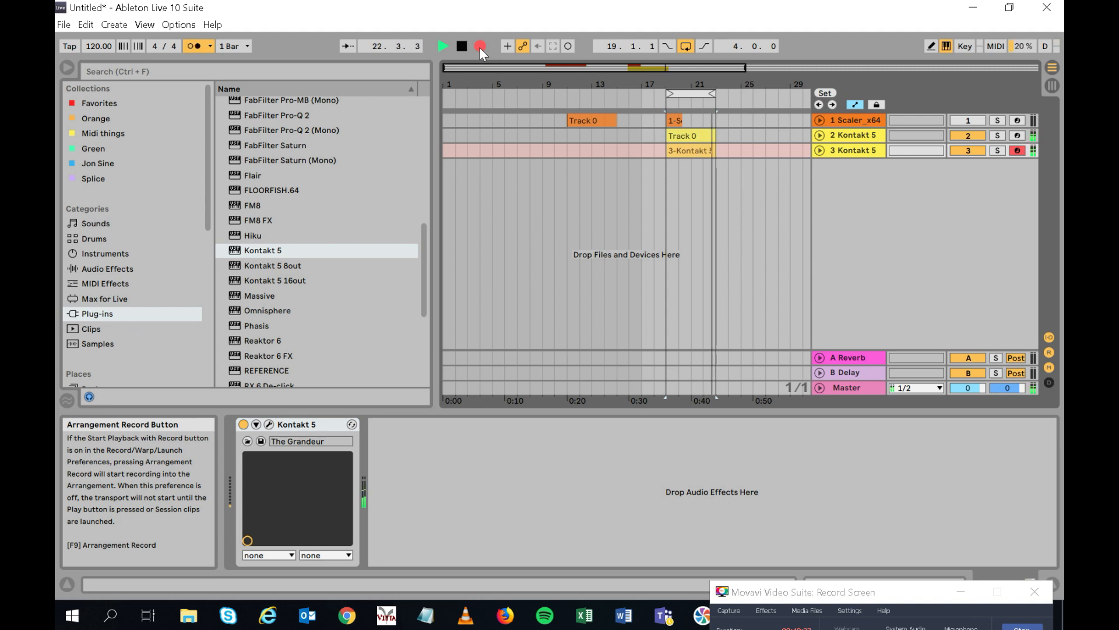
key("space")
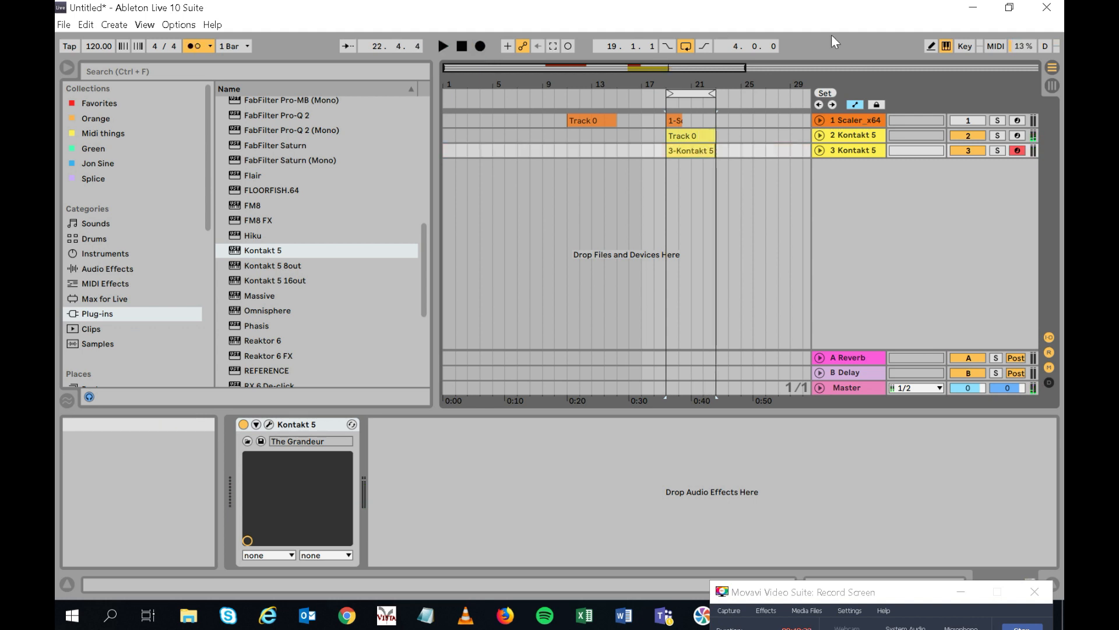
double_click(691, 150)
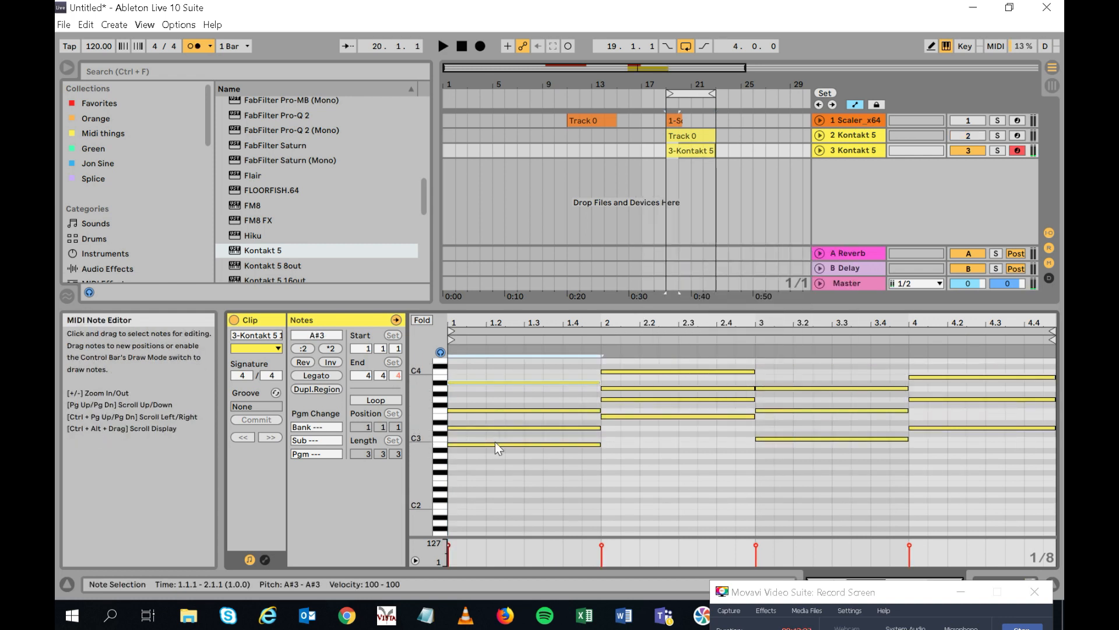
Step: Delete the lowest note of the clip's first chord, fold the note editor to used notes, and play the clip back
left_click(495, 444)
key("Delete")
key("space")
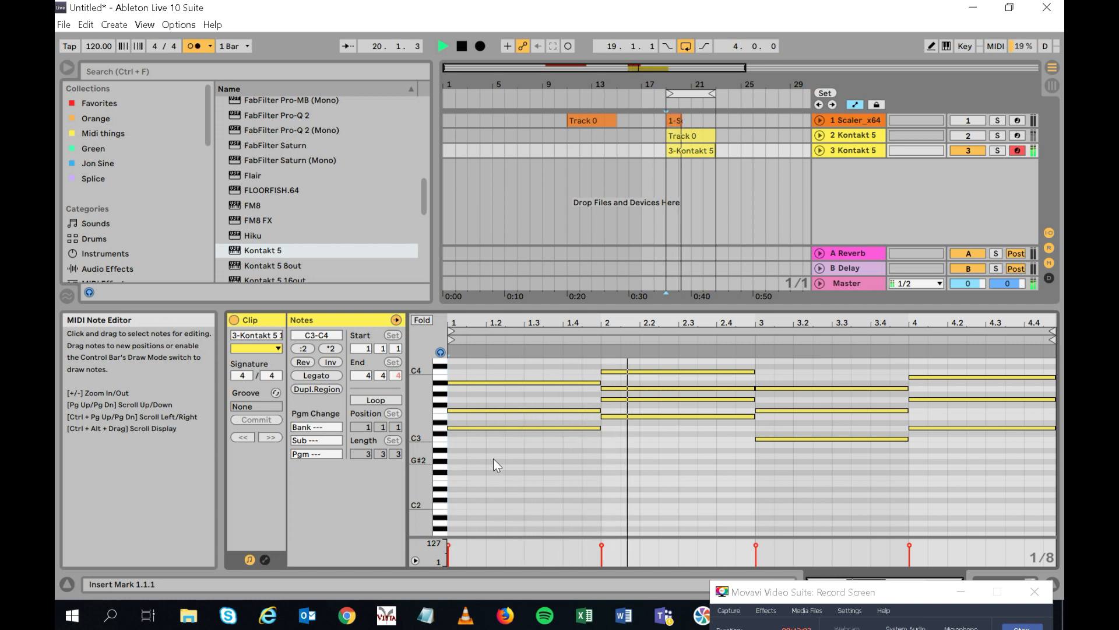
left_click(421, 320)
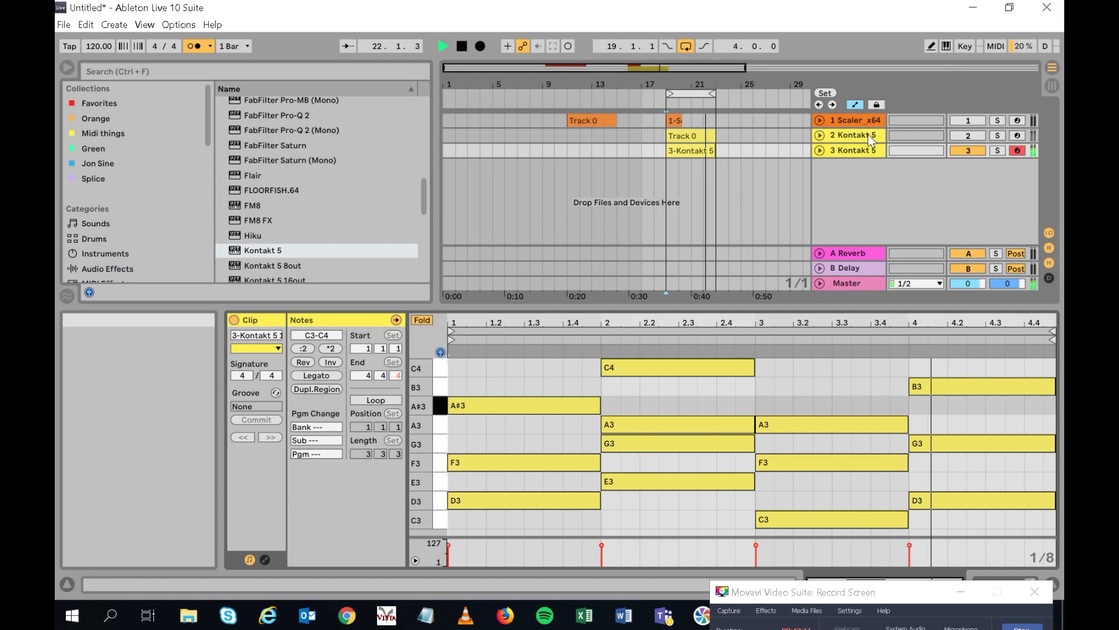
key("space")
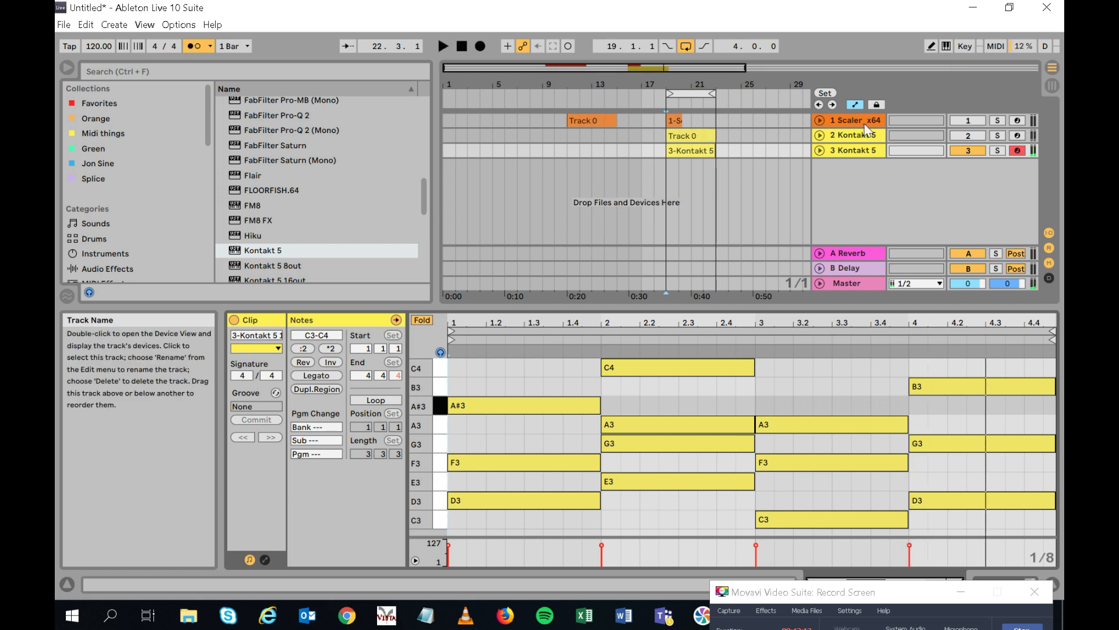
Step: Activate the Scaler track, set its monitoring to In, and route its MIDI input from 3-Kontakt 5
left_click(973, 119)
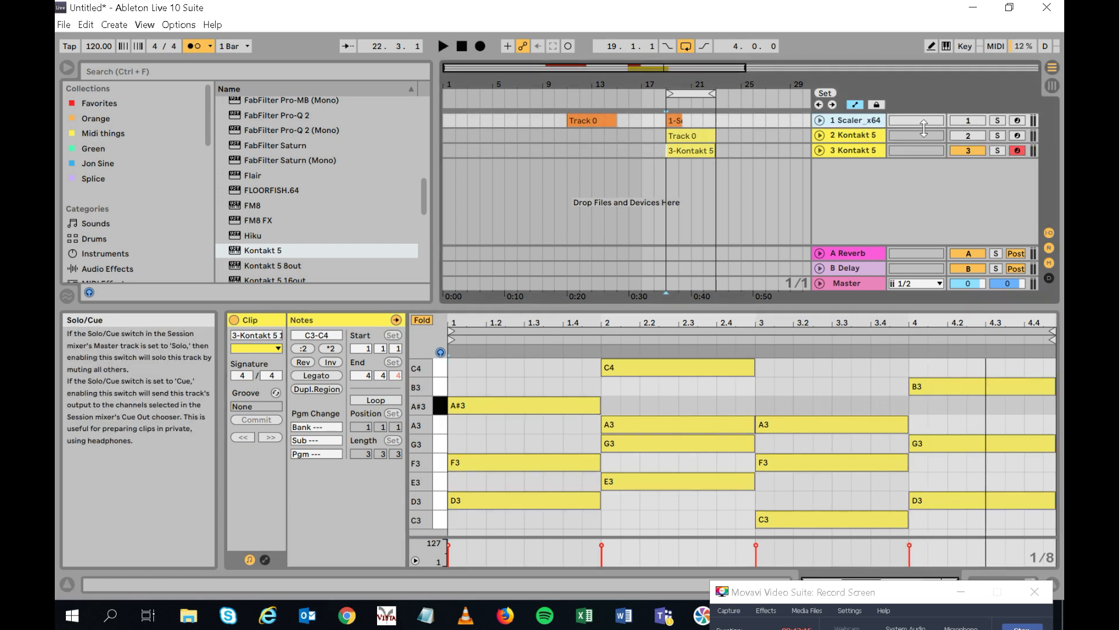
left_click(819, 120)
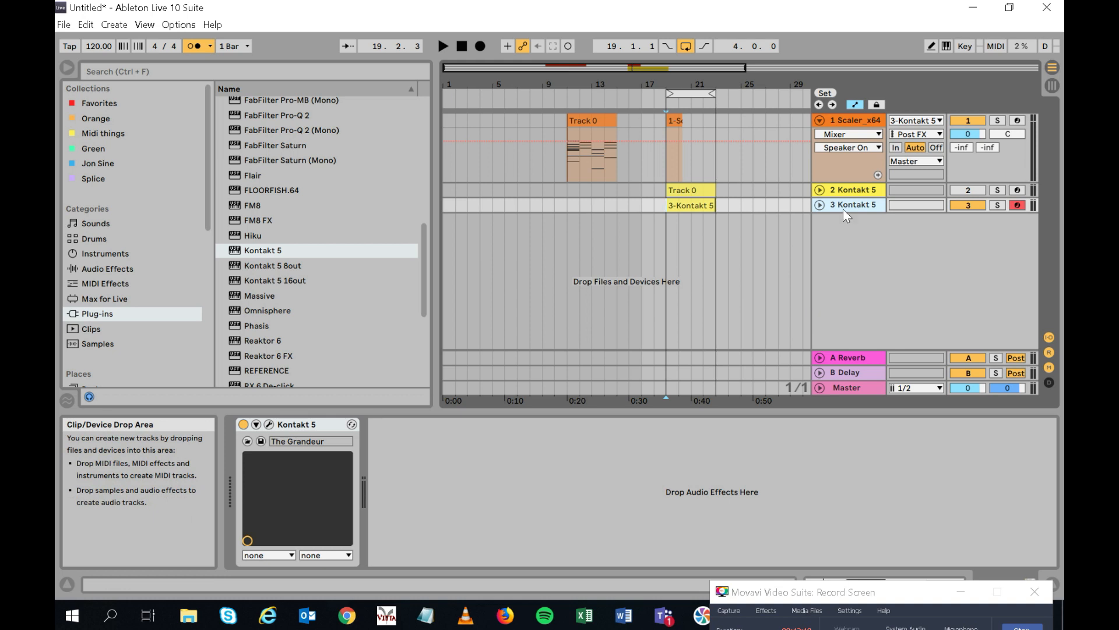
left_click(896, 148)
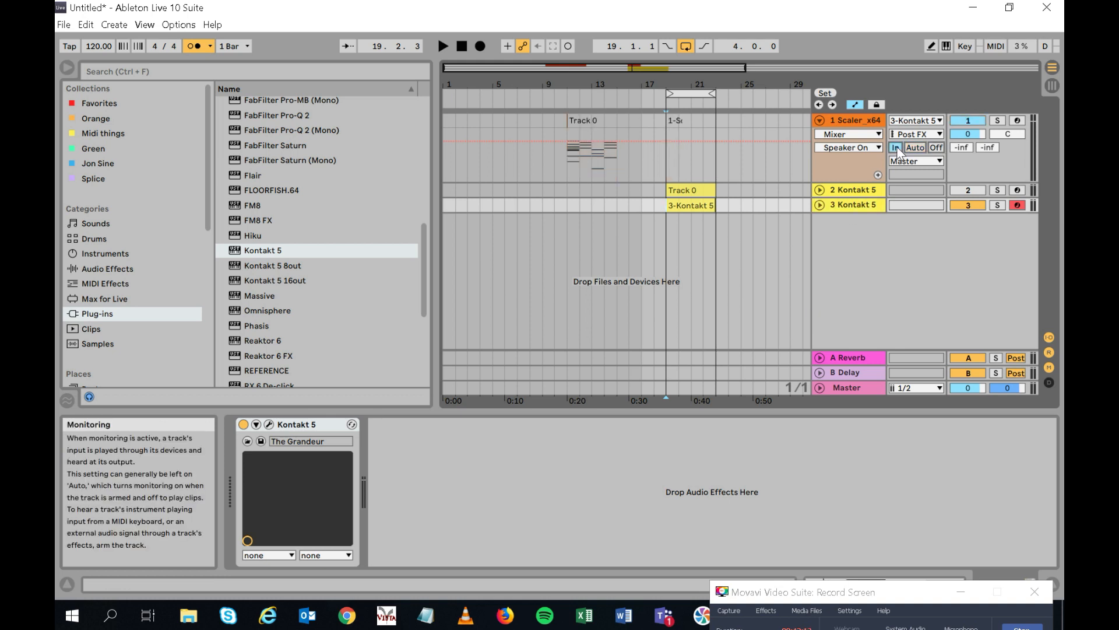
left_click(864, 122)
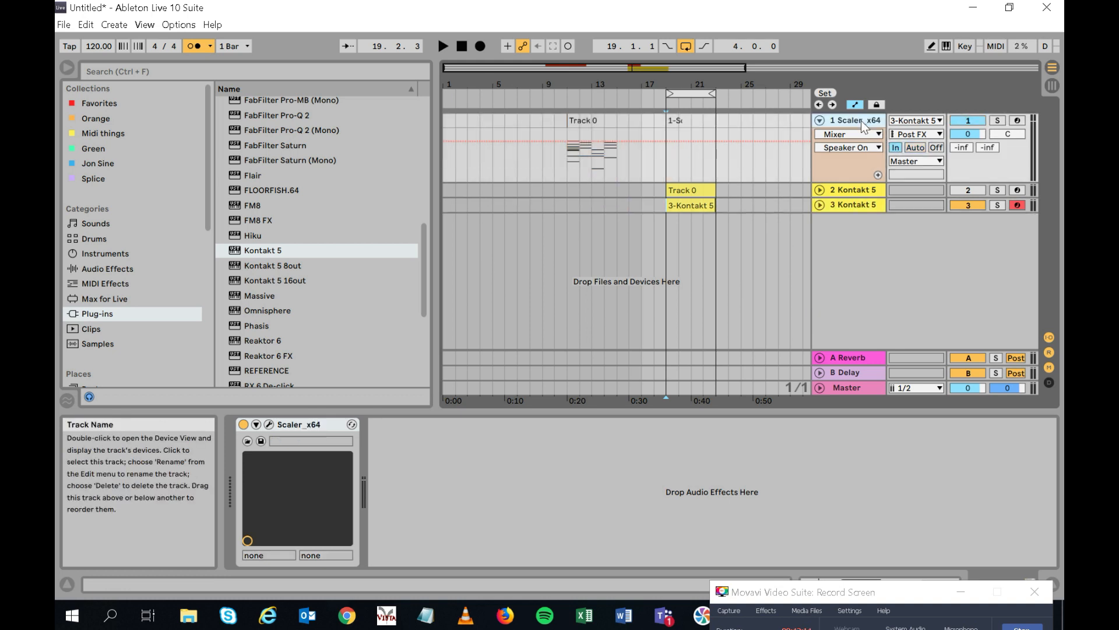
left_click(916, 161)
left_click(917, 163)
left_click(915, 120)
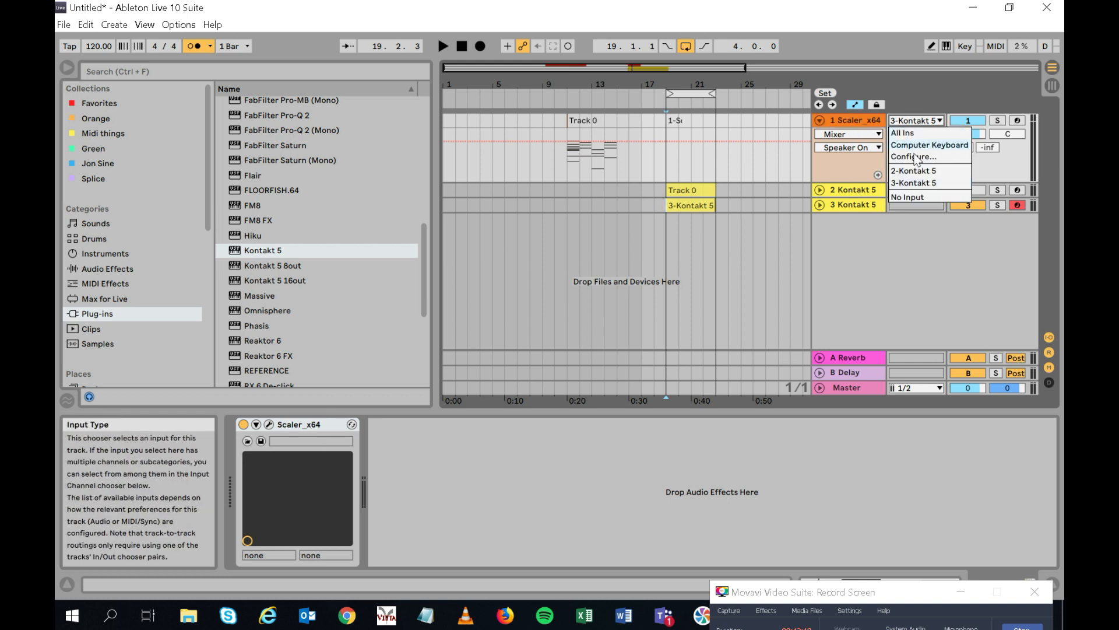
left_click(915, 184)
left_click(847, 207)
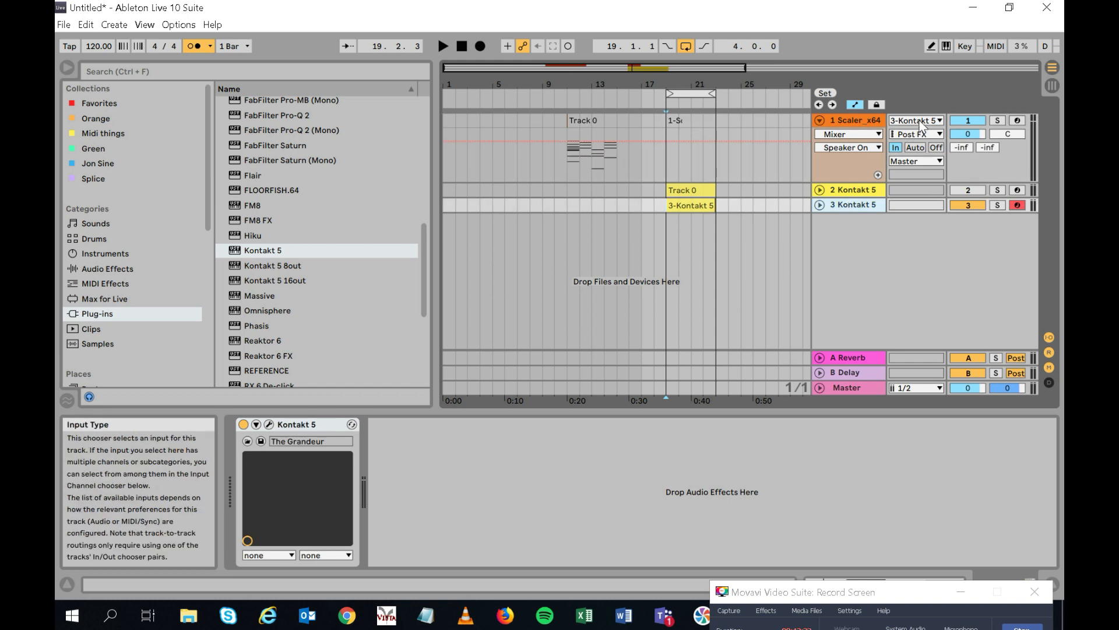
Step: Open Scaler on the first track, check how it shows the notes played through it, and look at its chord creation page
left_click(856, 125)
left_click(271, 429)
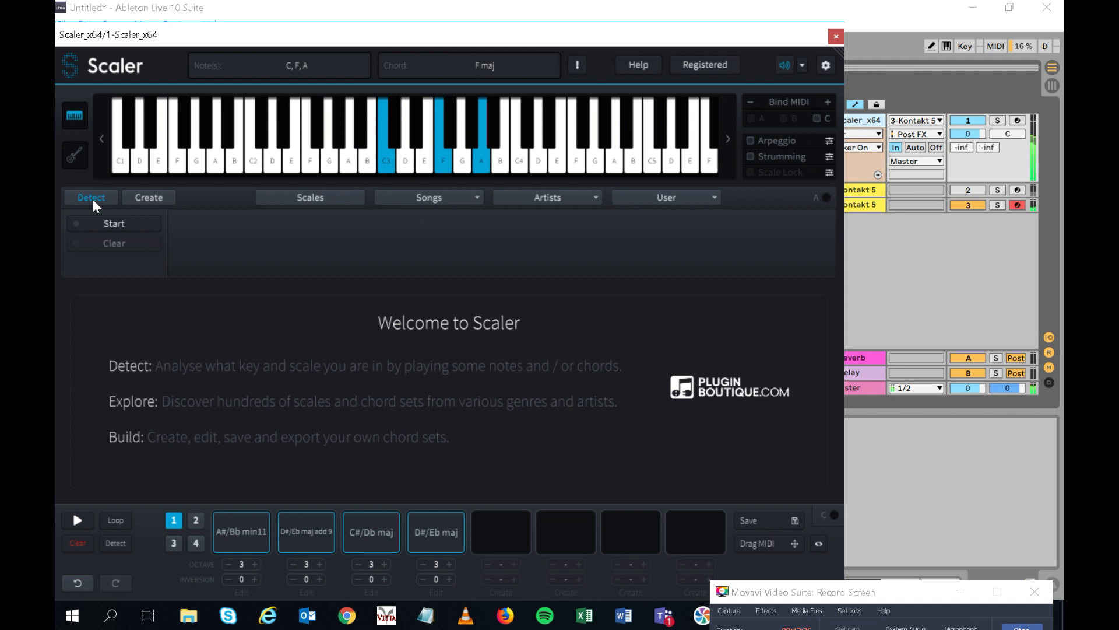
left_click(143, 200)
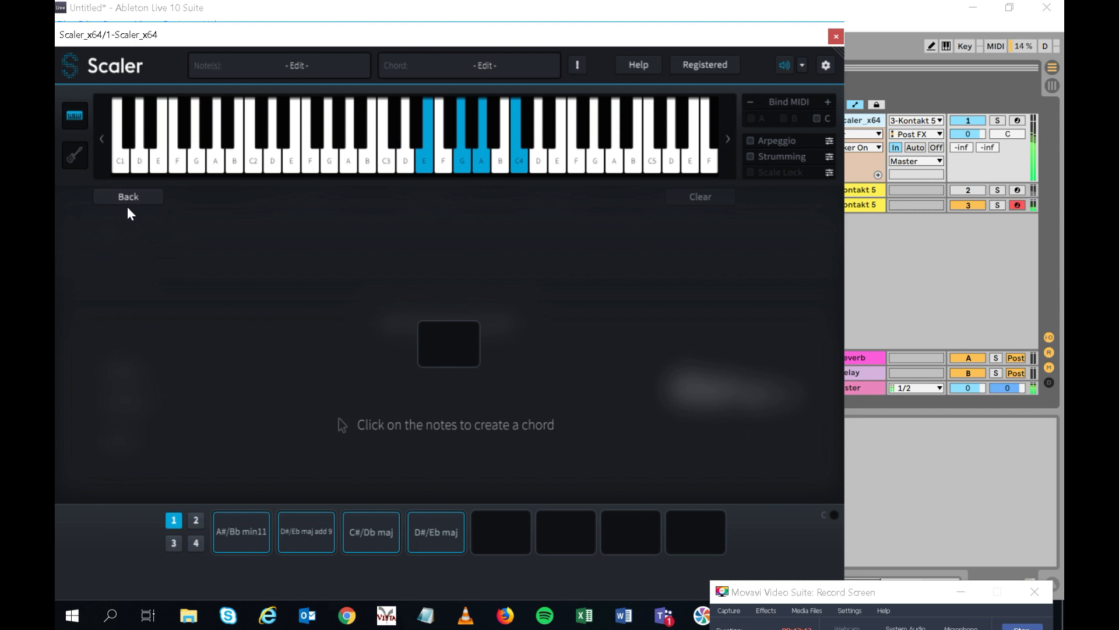
left_click(129, 201)
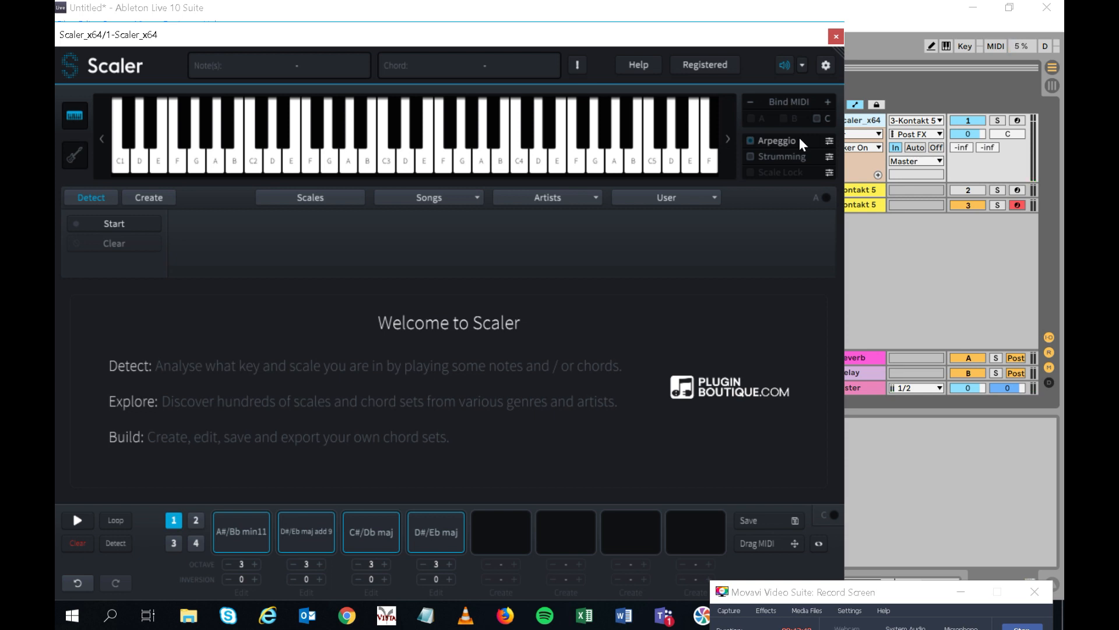
Step: Set Scaler's internal sound to Piano and save the builder's four-chord progression as a chord set named Great Chords
left_click(803, 70)
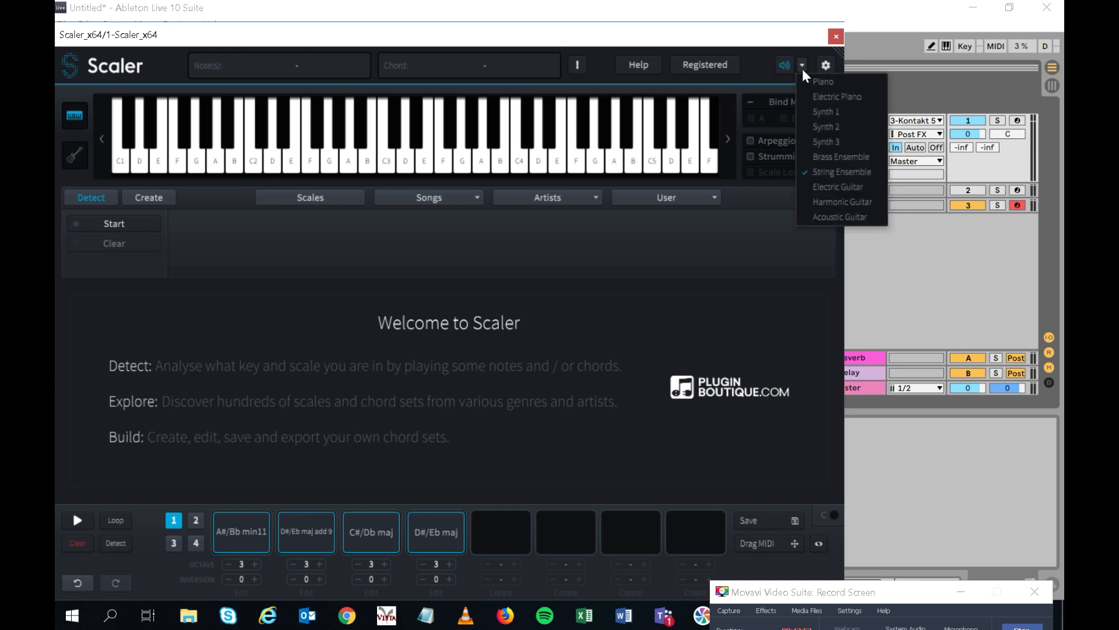
left_click(831, 85)
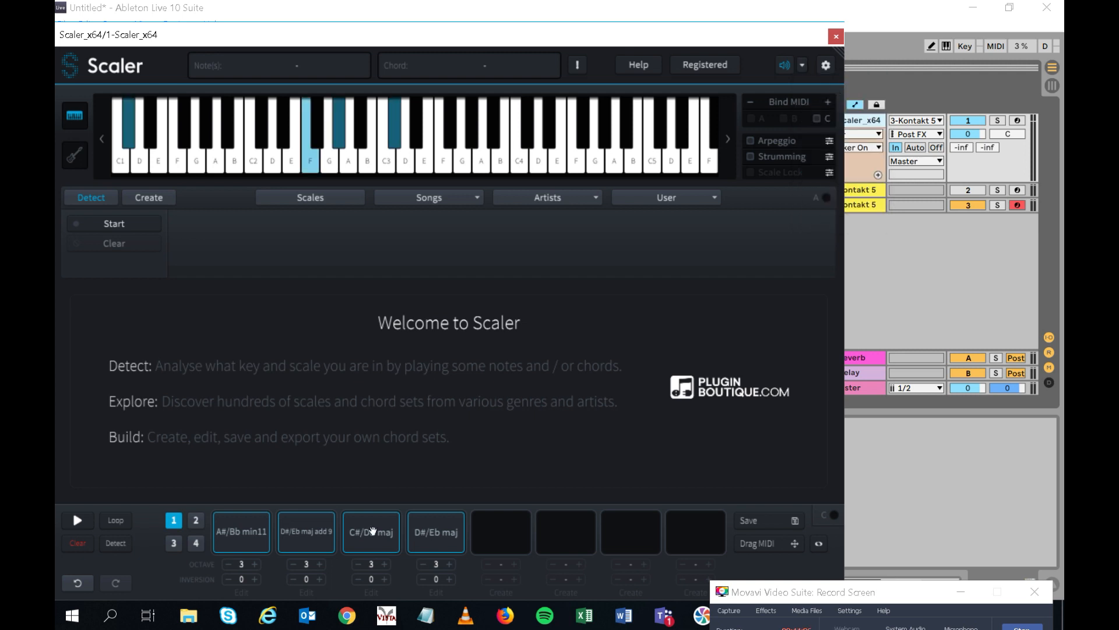
left_click(796, 523)
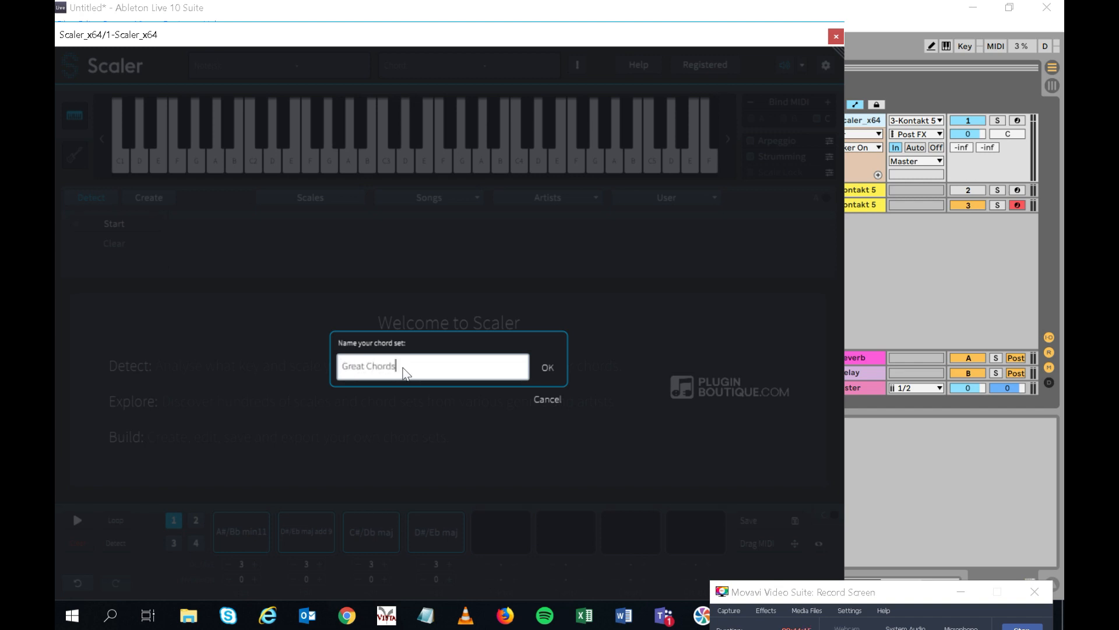
left_click(548, 373)
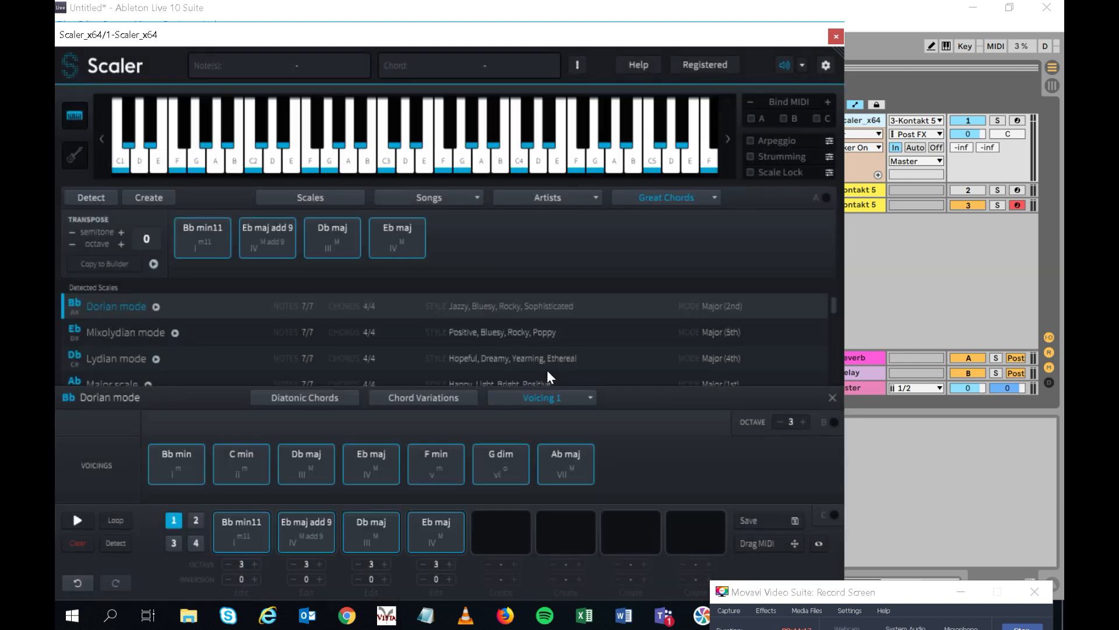
Step: Audition the Bb min11, Eb maj add 9, Db maj and Eb maj chords of the Great Chords set
left_click(209, 243)
left_click(260, 247)
left_click(315, 249)
left_click(391, 248)
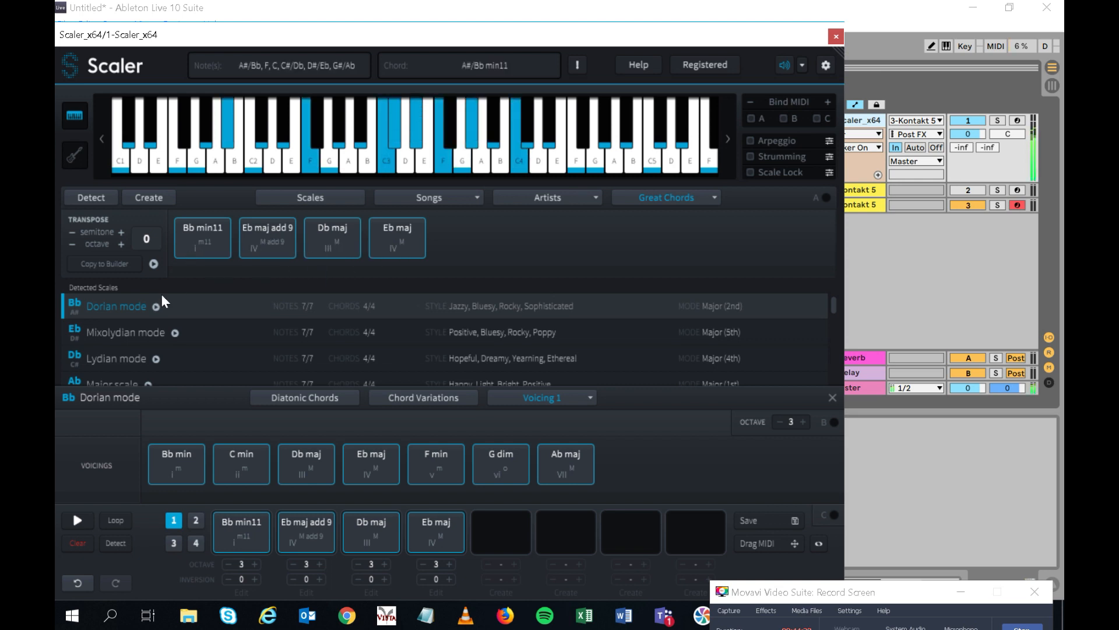
Step: Select Eb Mixolydian mode from the detected scales and audition its Eb maj, F min, G dim, Ab maj and Bb min chords
left_click(128, 336)
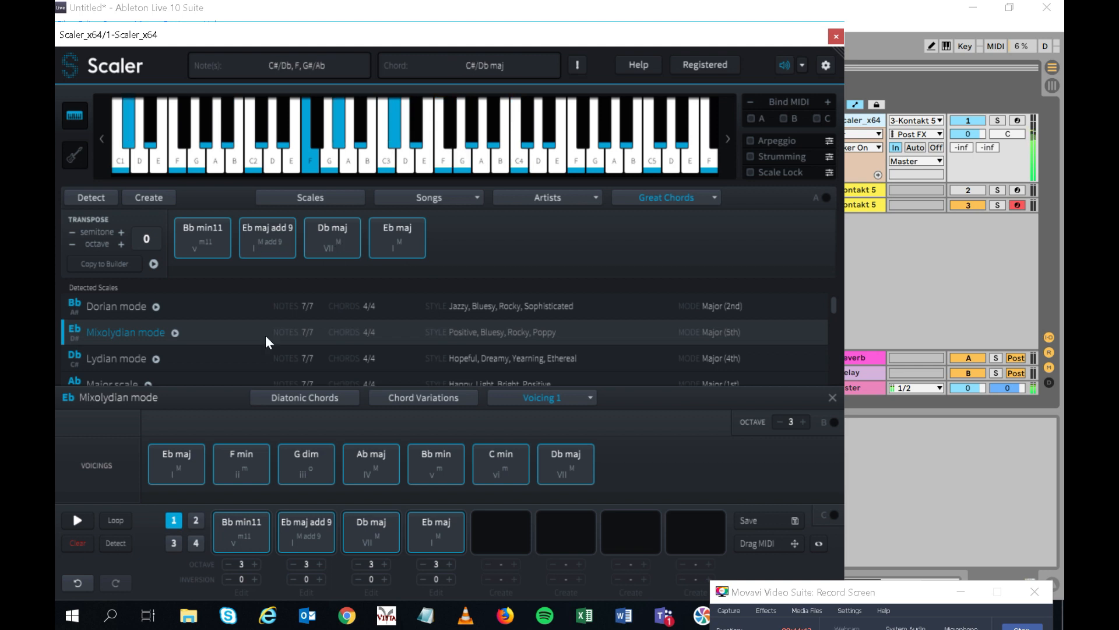
left_click(175, 462)
left_click(236, 462)
left_click(303, 457)
left_click(370, 457)
left_click(423, 459)
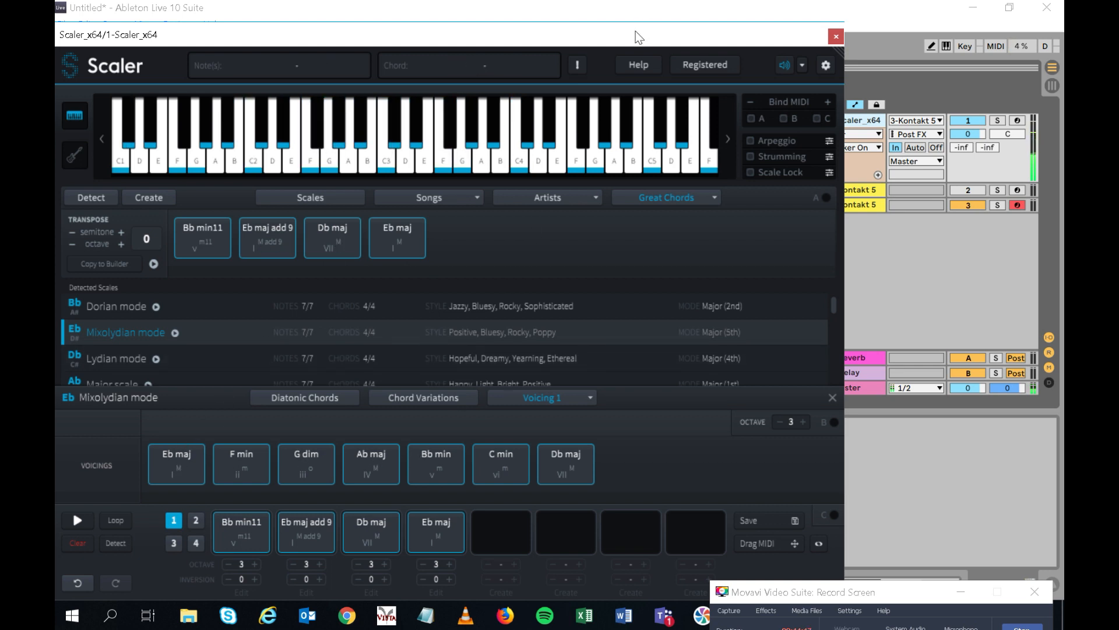
Step: Place four one-bar Scaler chords, including C min and Db maj, one after another behind the recorded clip on the third track
left_click_drag(636, 30, 290, 17)
left_click(165, 458)
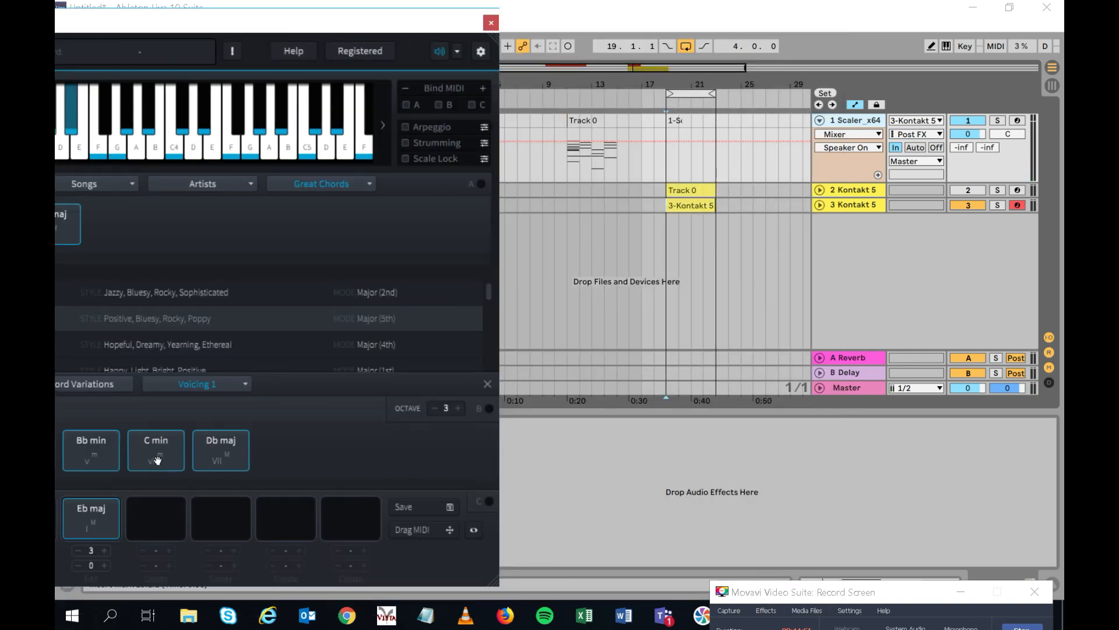
left_click_drag(719, 199, 719, 201)
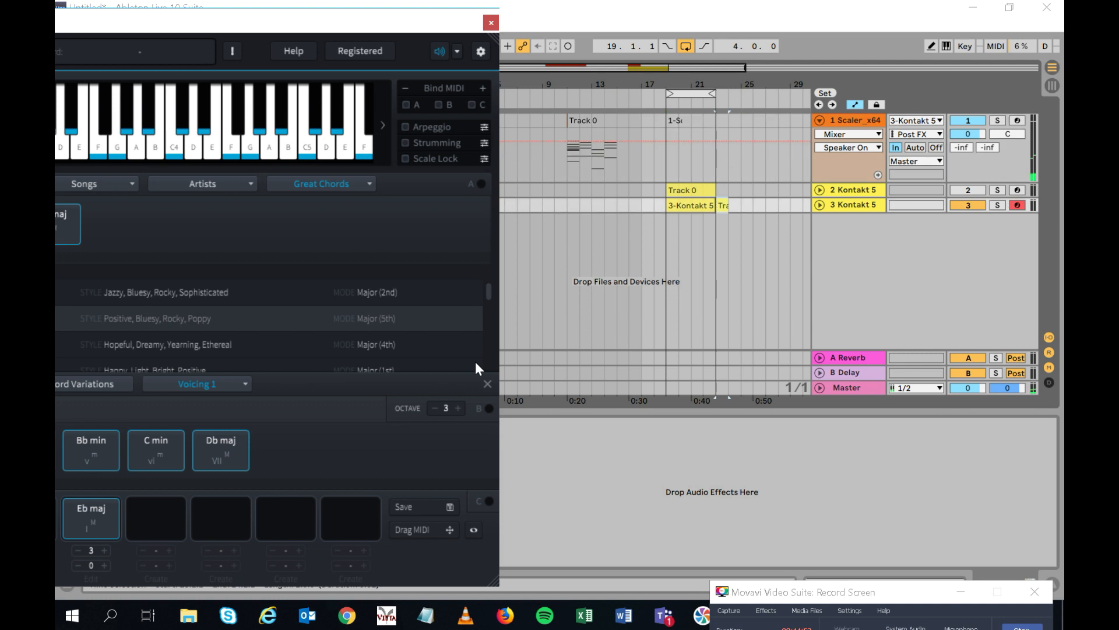
left_click_drag(220, 446, 741, 204)
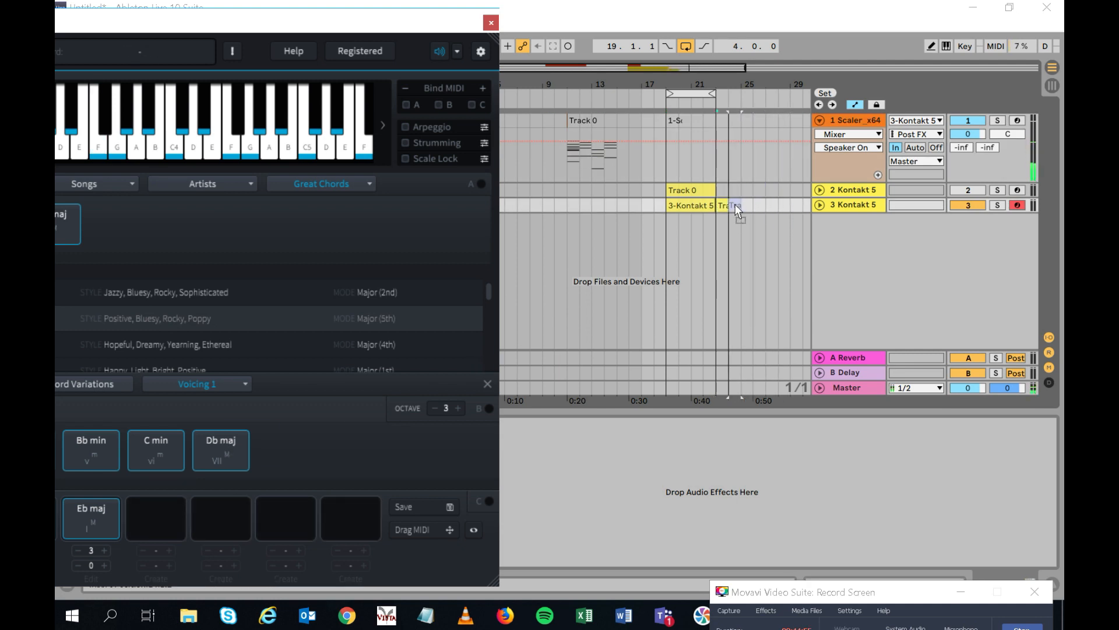
left_click_drag(125, 464, 750, 207)
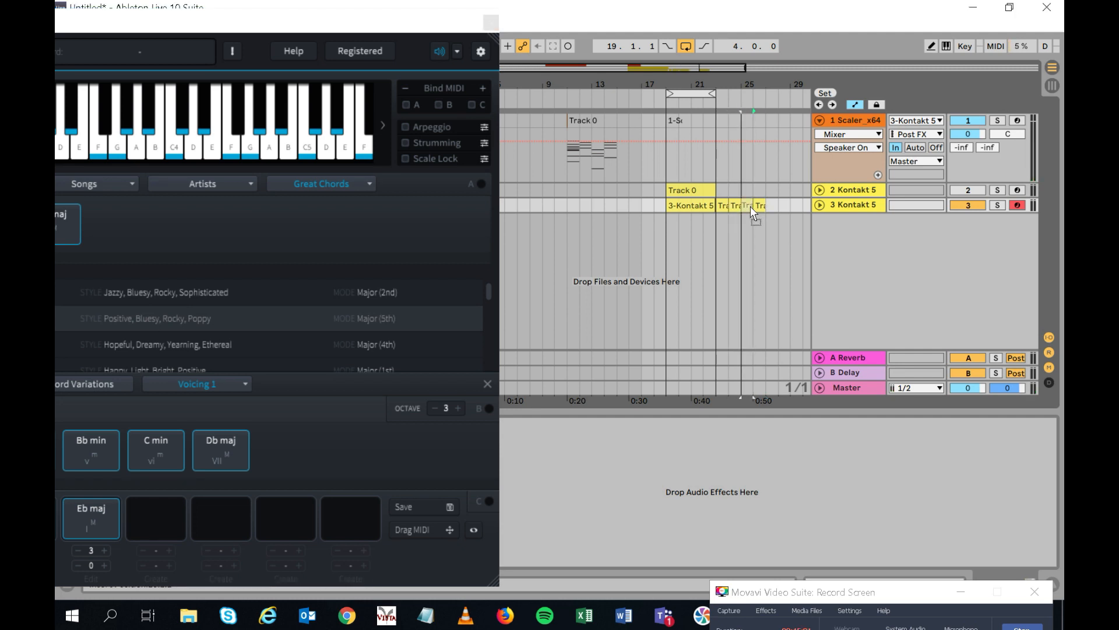
left_click_drag(315, 26, 519, 34)
left_click_drag(128, 231, 757, 211)
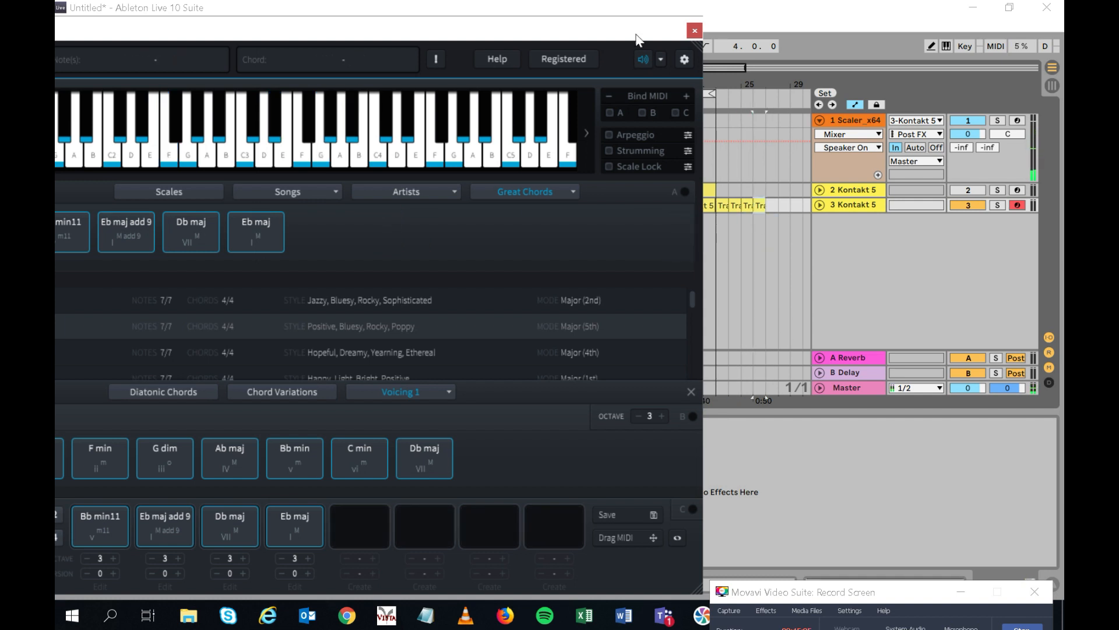
Step: Solo the third track, extend the arrangement loop from bar 19 to 8 bars, and play the recorded clip with the added chords
left_click_drag(621, 37, 489, 325)
left_click(692, 204)
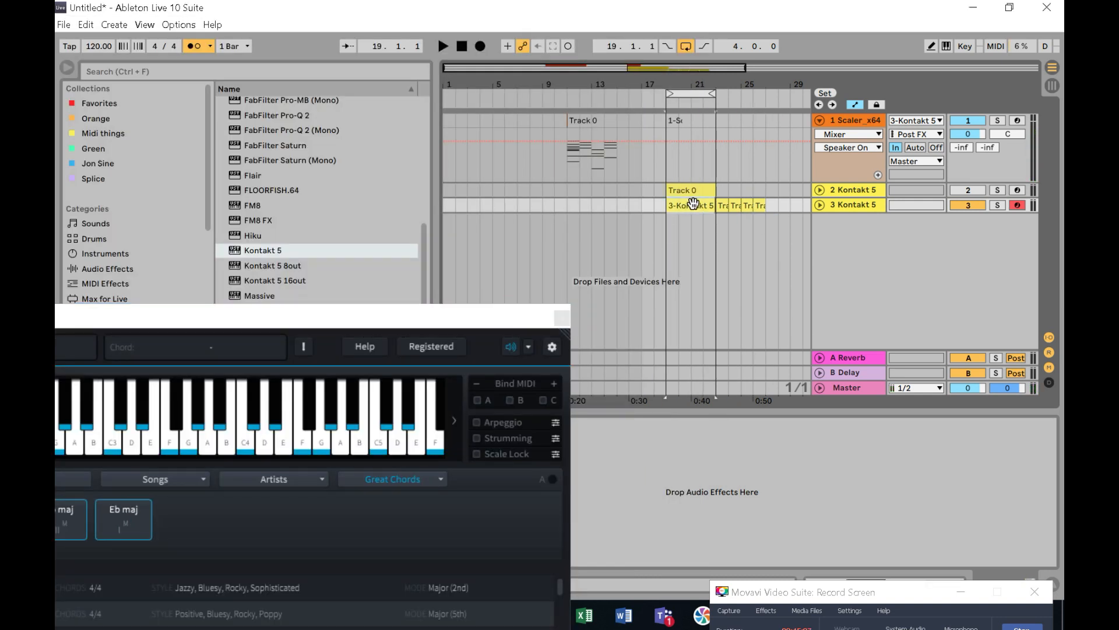
left_click(1000, 205)
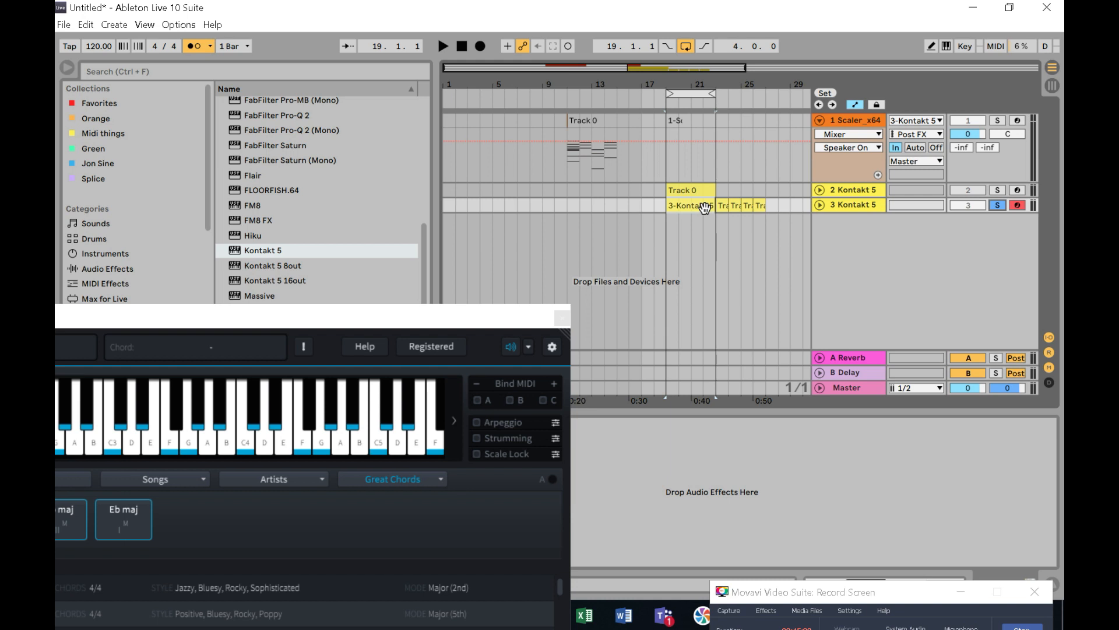
left_click_drag(713, 94, 764, 94)
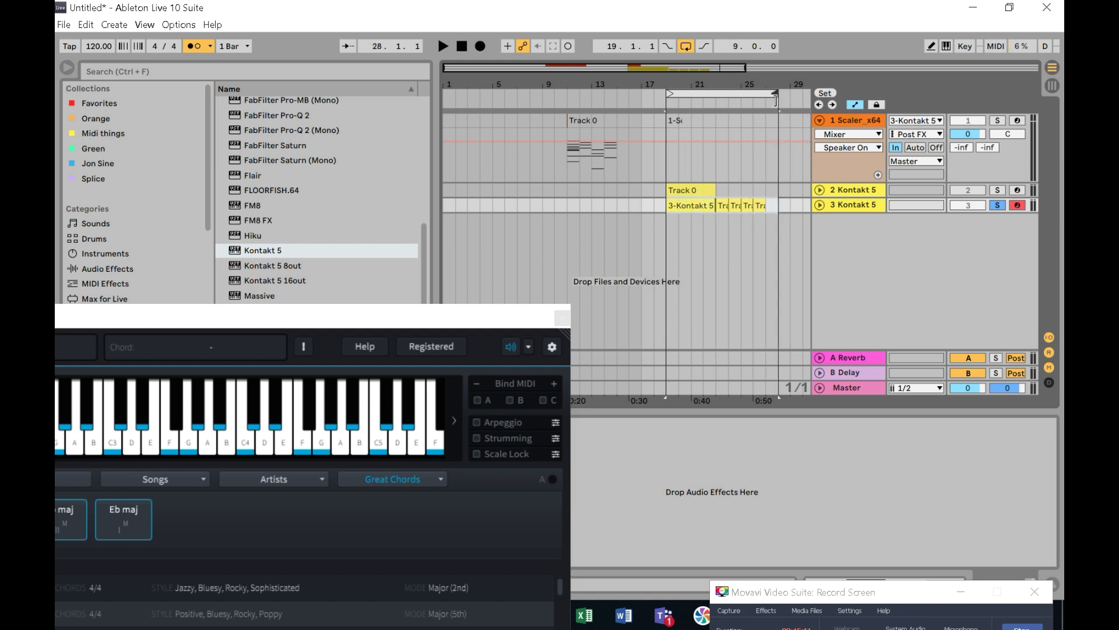
key("space")
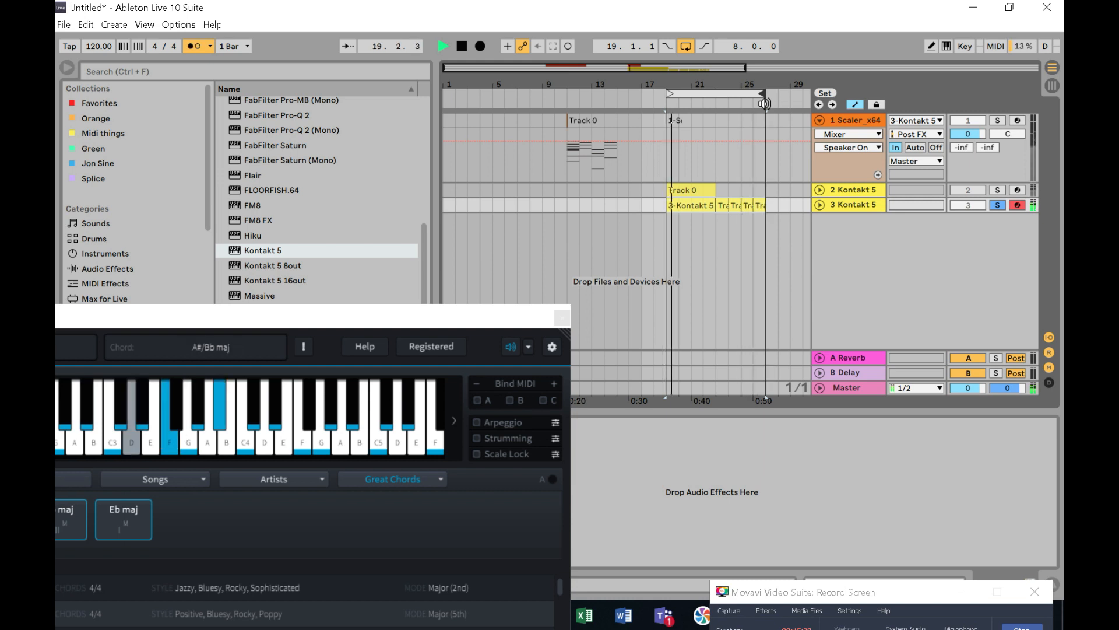
key("space")
Step: Add a new MIDI track below the third track and turn on Strumming in Scaler
left_click_drag(441, 326, 555, 170)
right_click(840, 225)
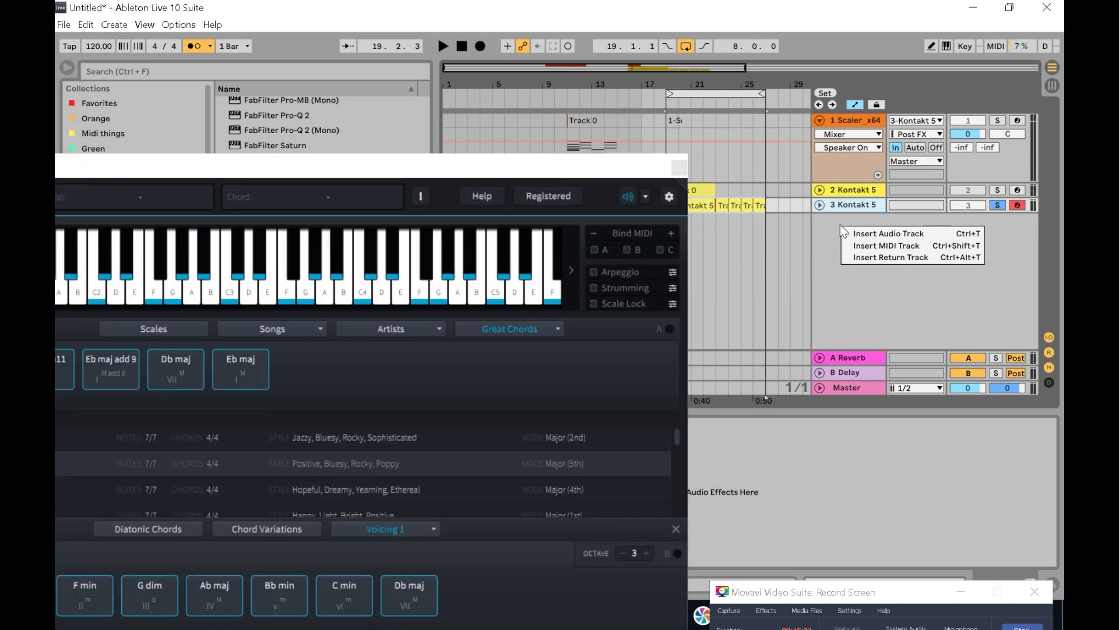
left_click(857, 244)
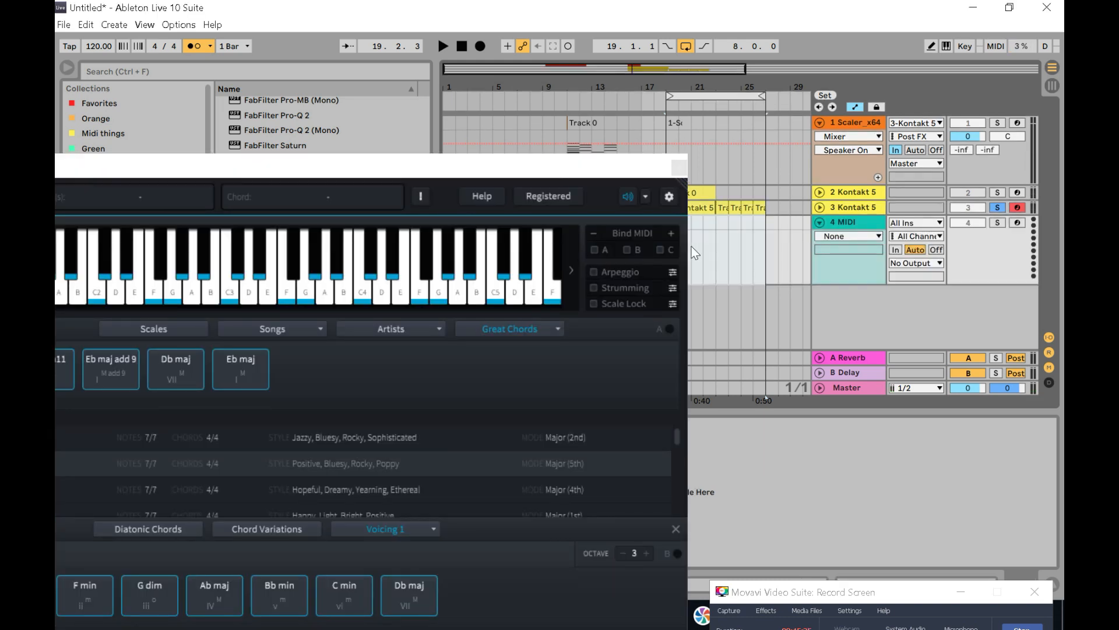
left_click(611, 290)
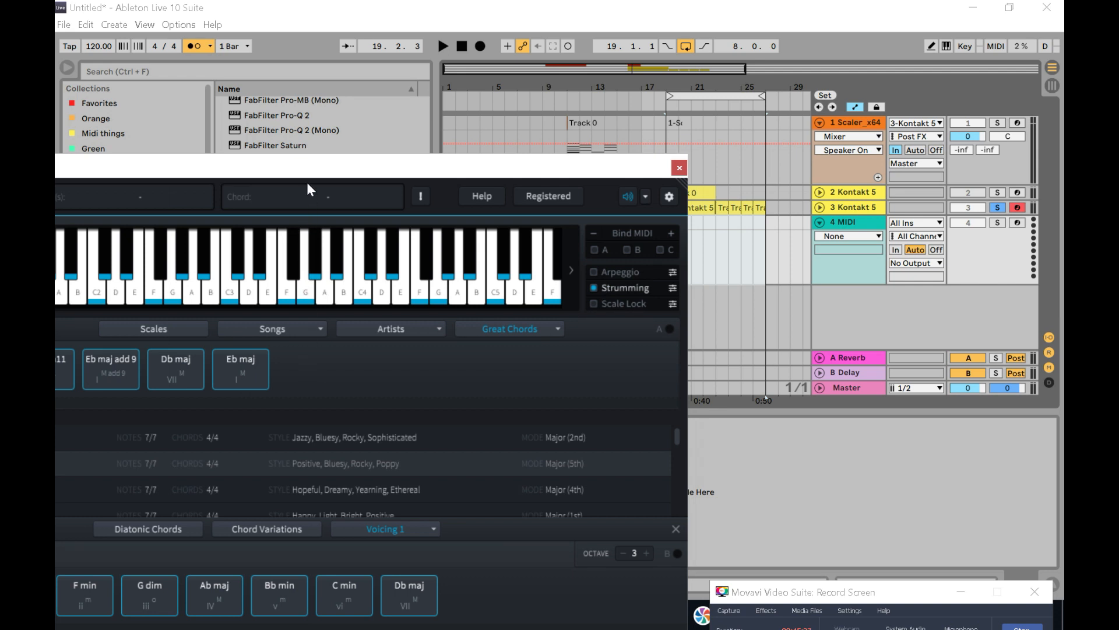
Step: Place strummed Bb min11, Eb maj add 9, Db maj and Eb maj chords, one bar each, on the new MIDI track from bar 19
left_click_drag(307, 172, 529, 284)
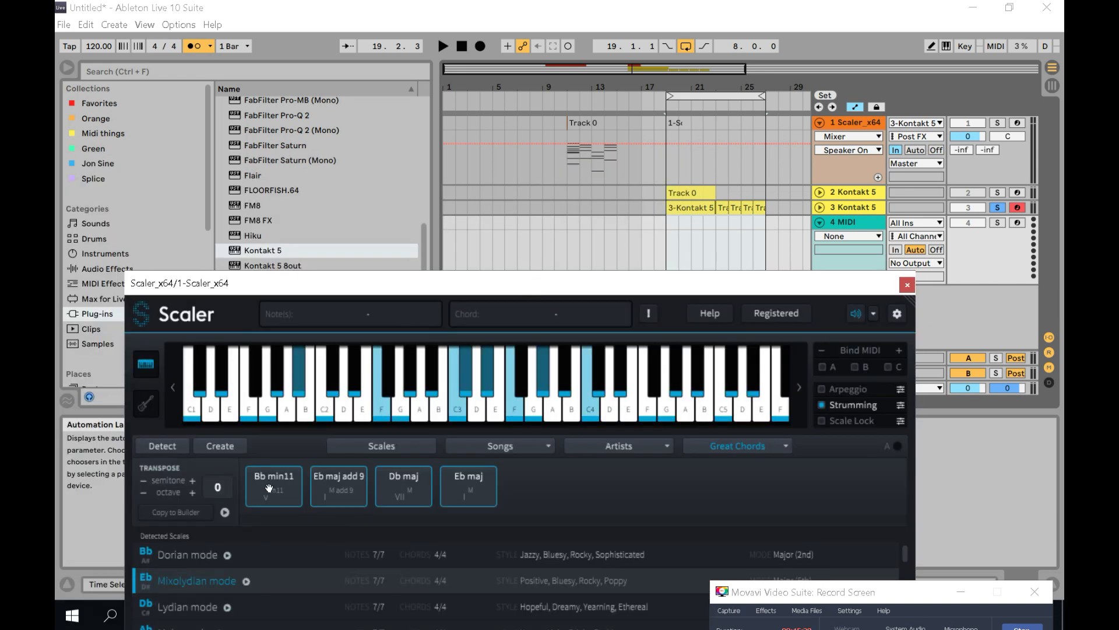
left_click_drag(626, 240, 667, 233)
left_click_drag(340, 482, 680, 226)
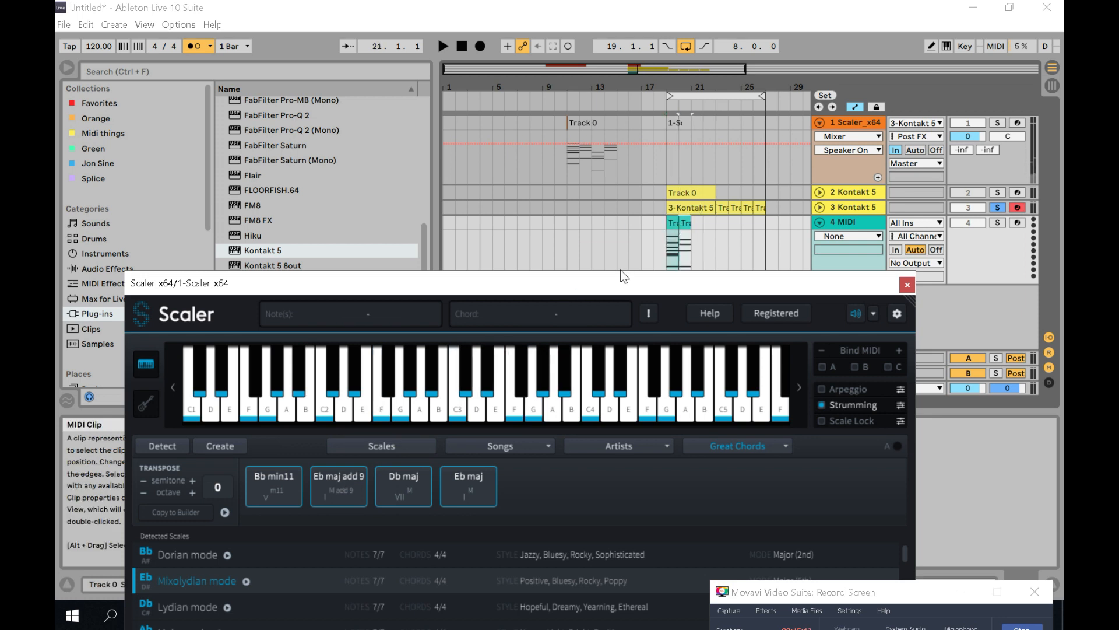
left_click_drag(407, 483, 697, 229)
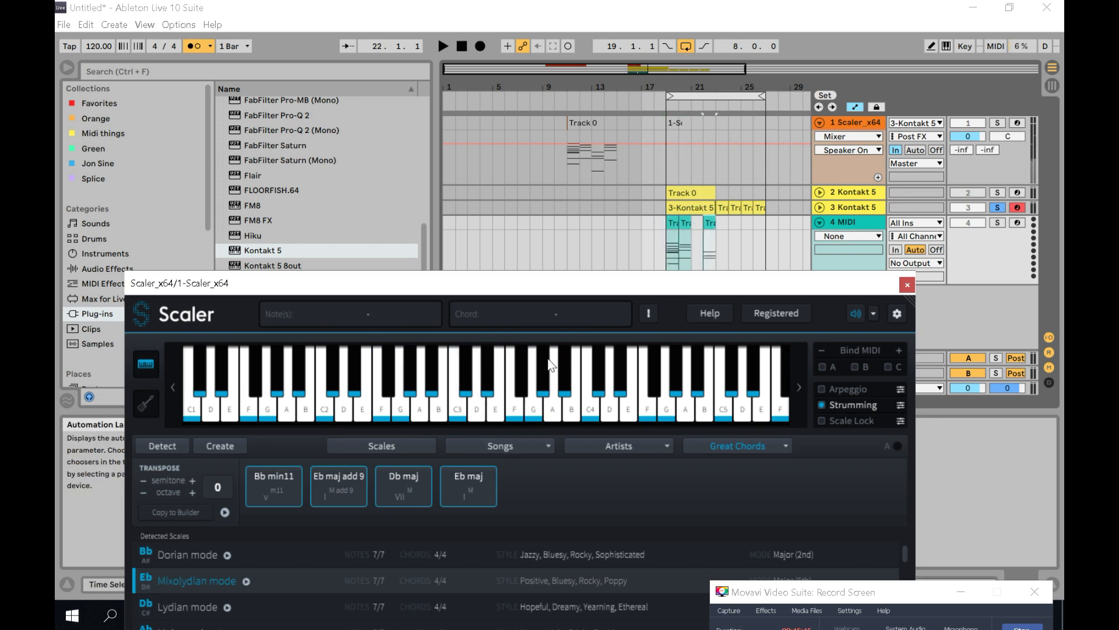
left_click_drag(472, 465, 707, 222)
left_click_drag(759, 292, 425, 232)
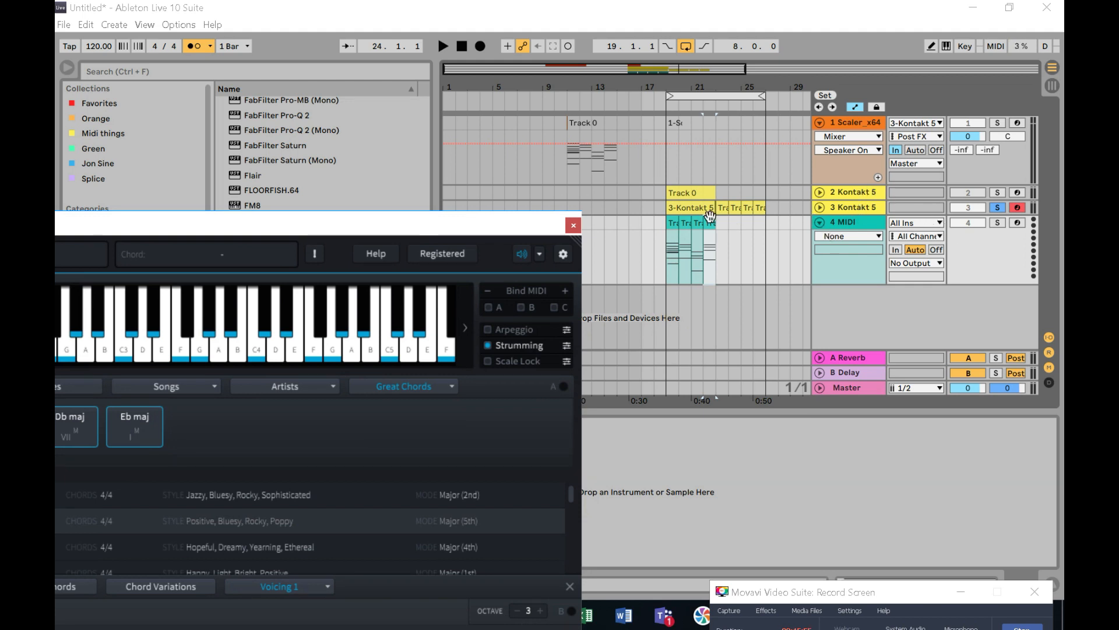
Step: Move the four strummed chord clips onto the second track at bar 19 and delete the empty fourth track
left_click(673, 223)
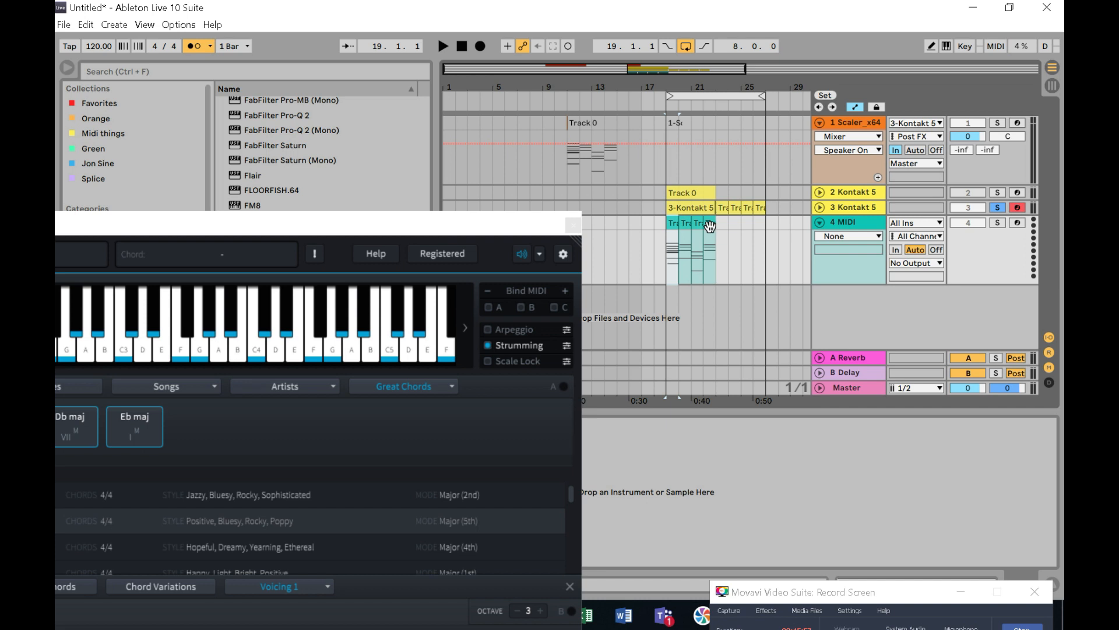
left_click_drag(710, 226, 708, 196)
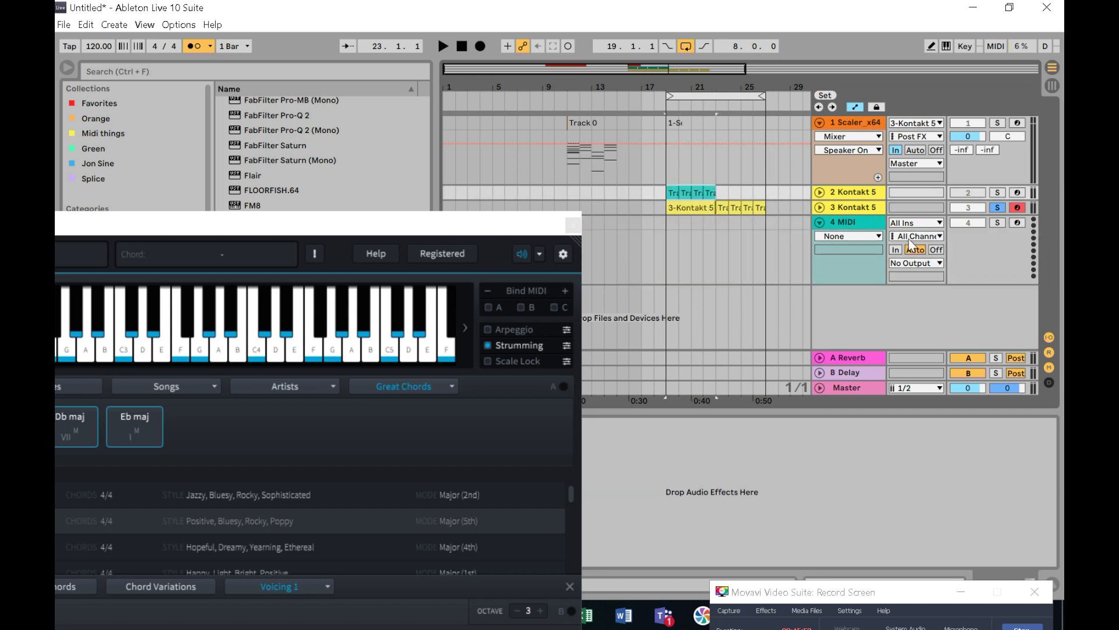
left_click(866, 230)
key("Delete")
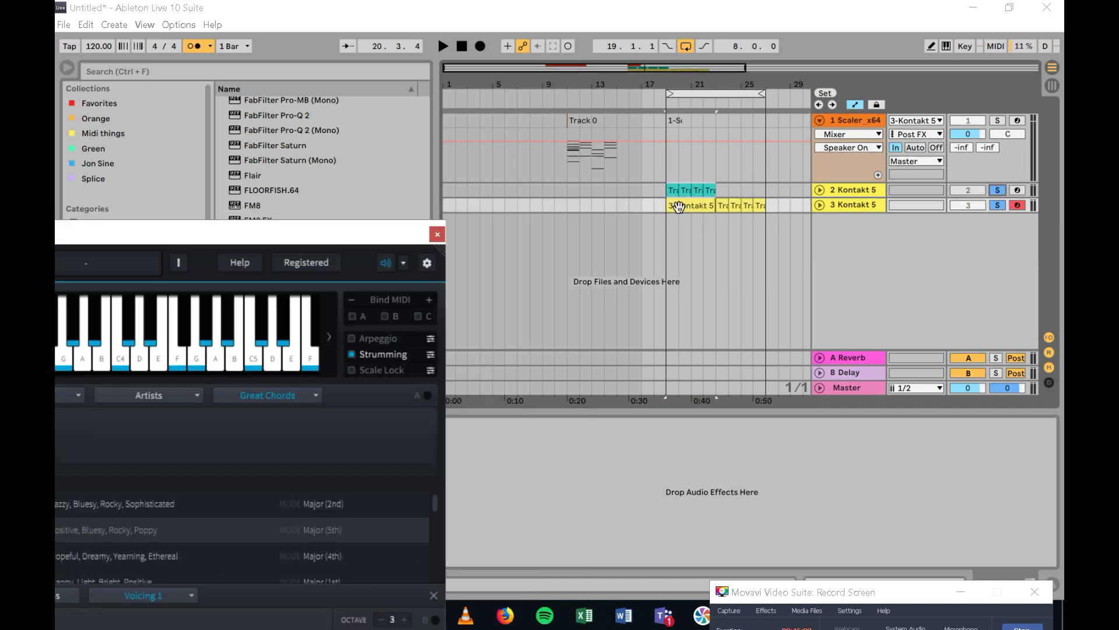
Step: Delete the recorded clip at bar 19 on the third track and move the four strummed chord clips into its place
left_click(678, 207)
key("Delete")
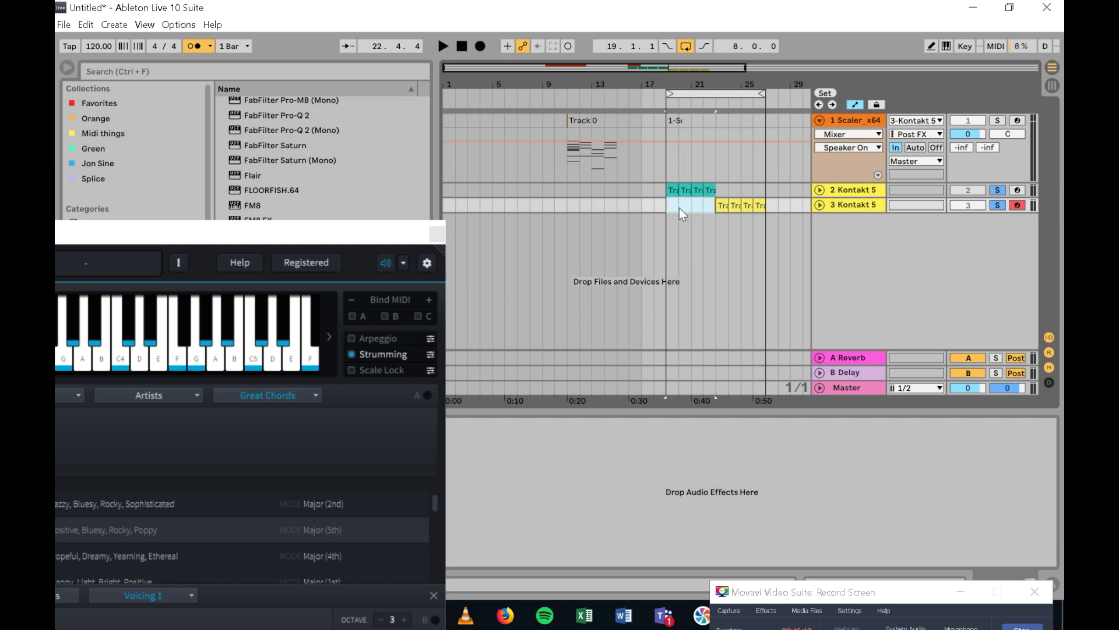
left_click(674, 190)
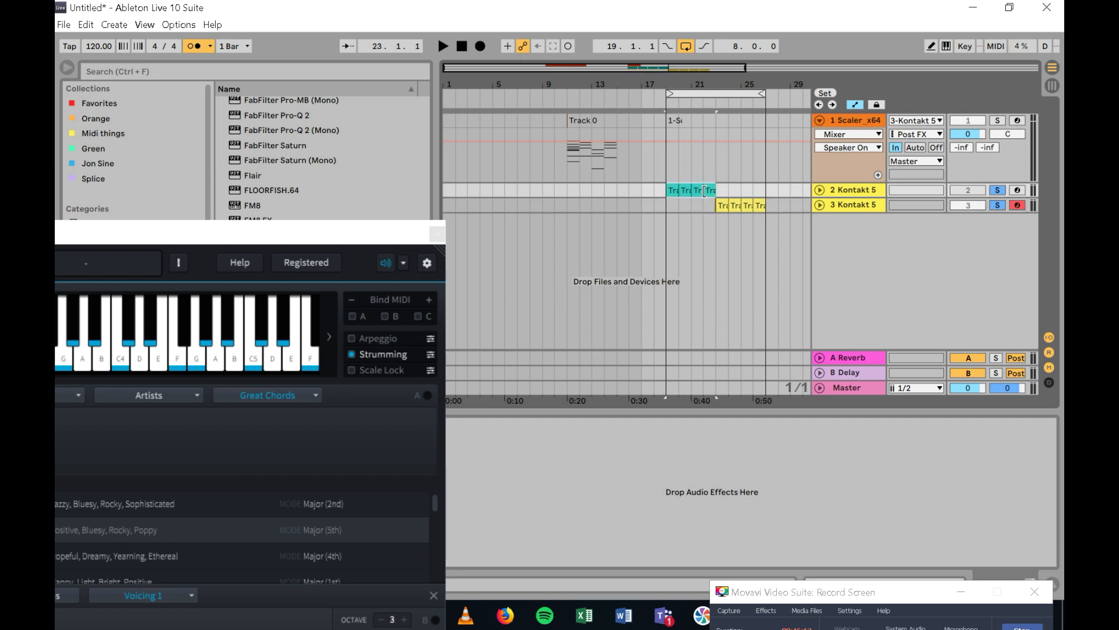
left_click_drag(686, 201, 685, 204)
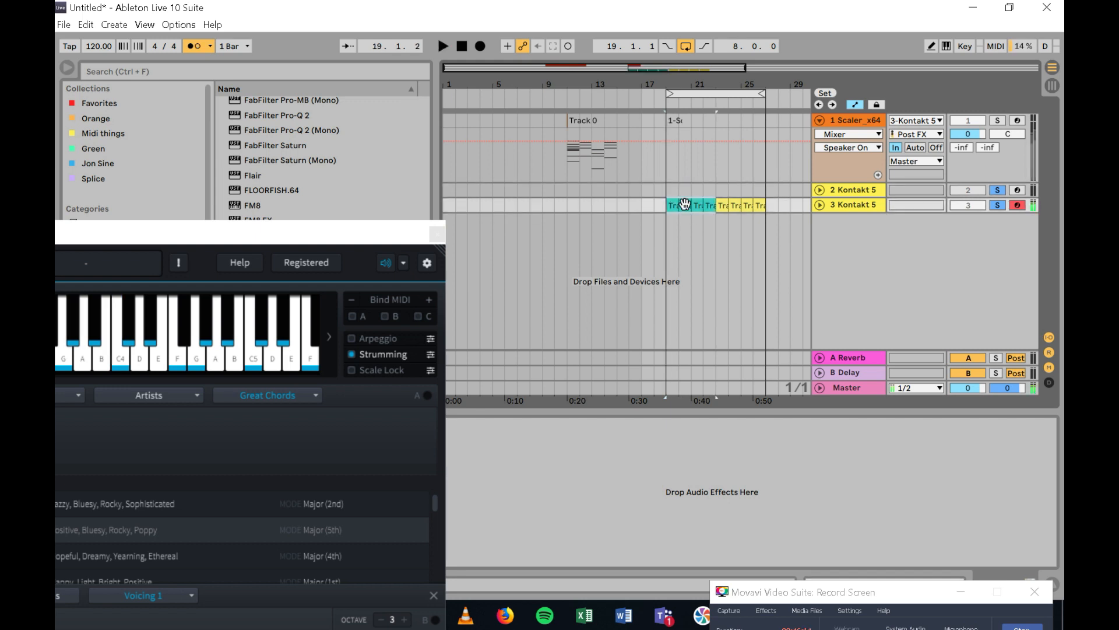
Step: Play the strummed chords and the following chord clips on the third track
key("space")
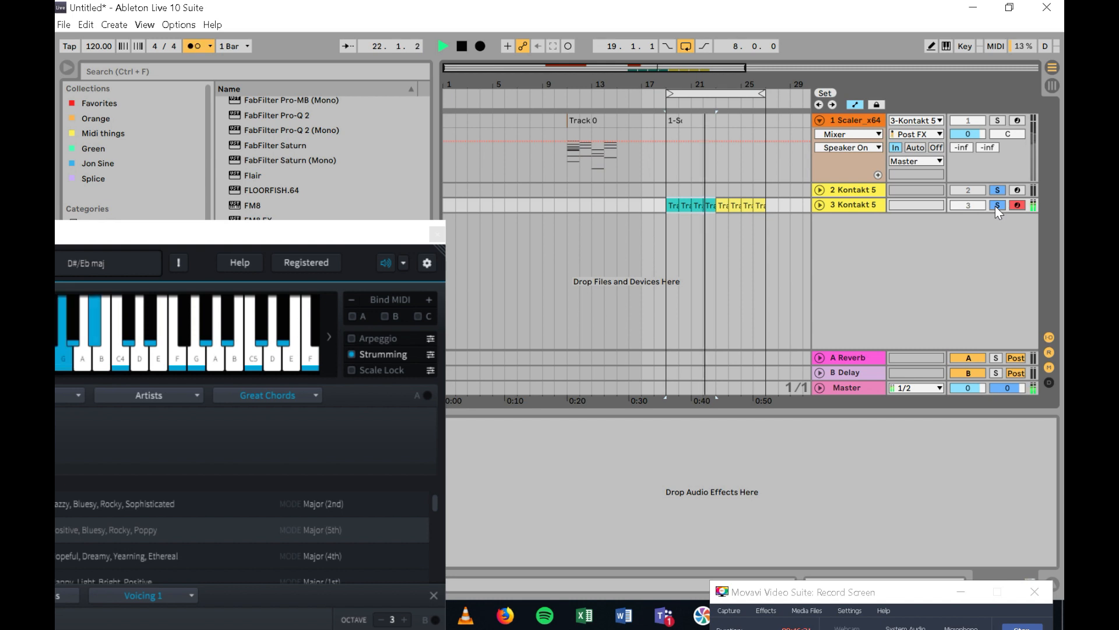
left_click(723, 206)
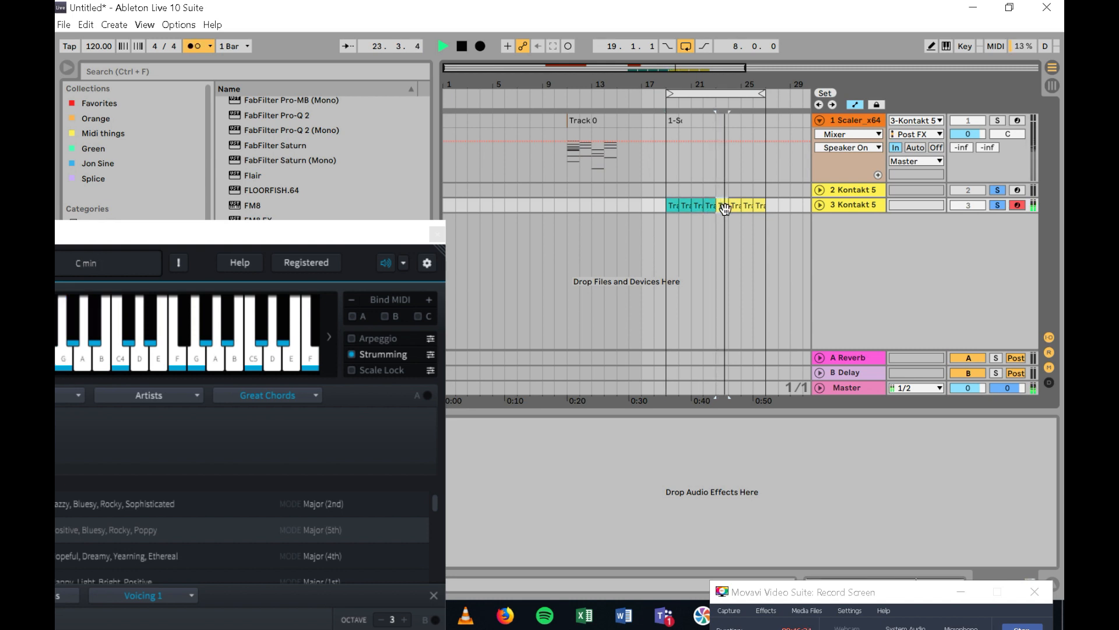
key("space")
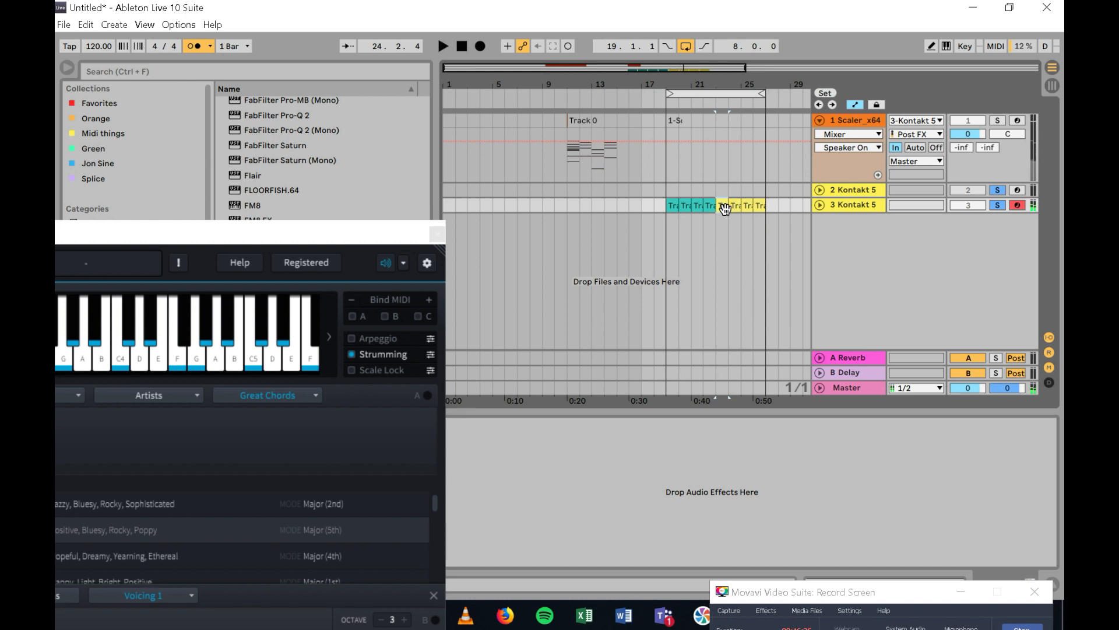
Step: Turn off Strumming in Scaler and extend the arrangement loop back to bar 11 for a 16-bar length
left_click(366, 355)
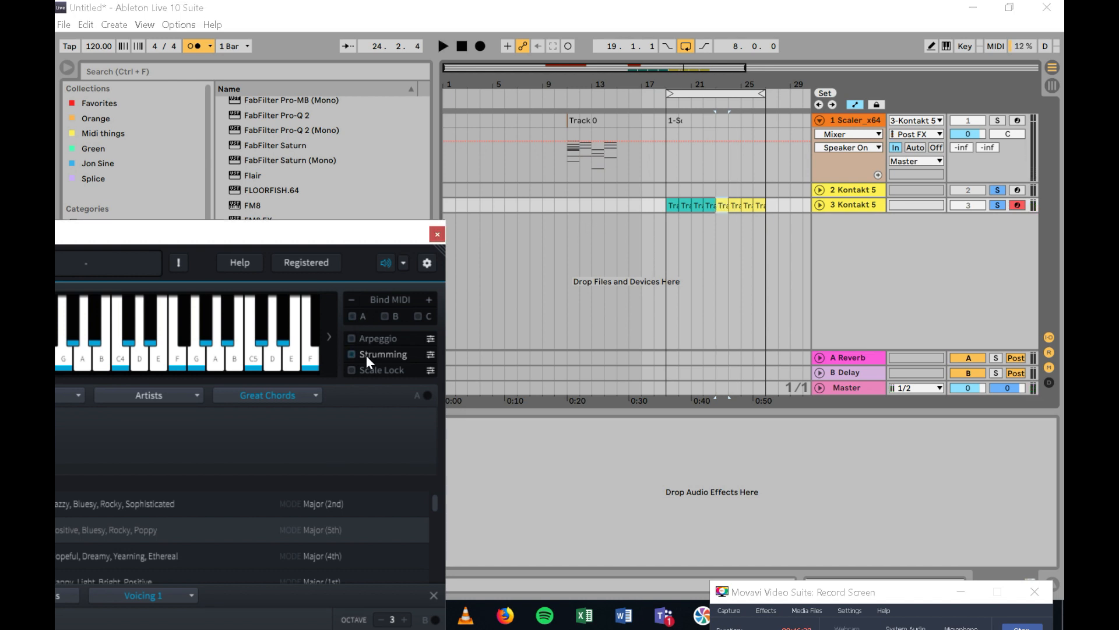
left_click_drag(317, 239, 830, 310)
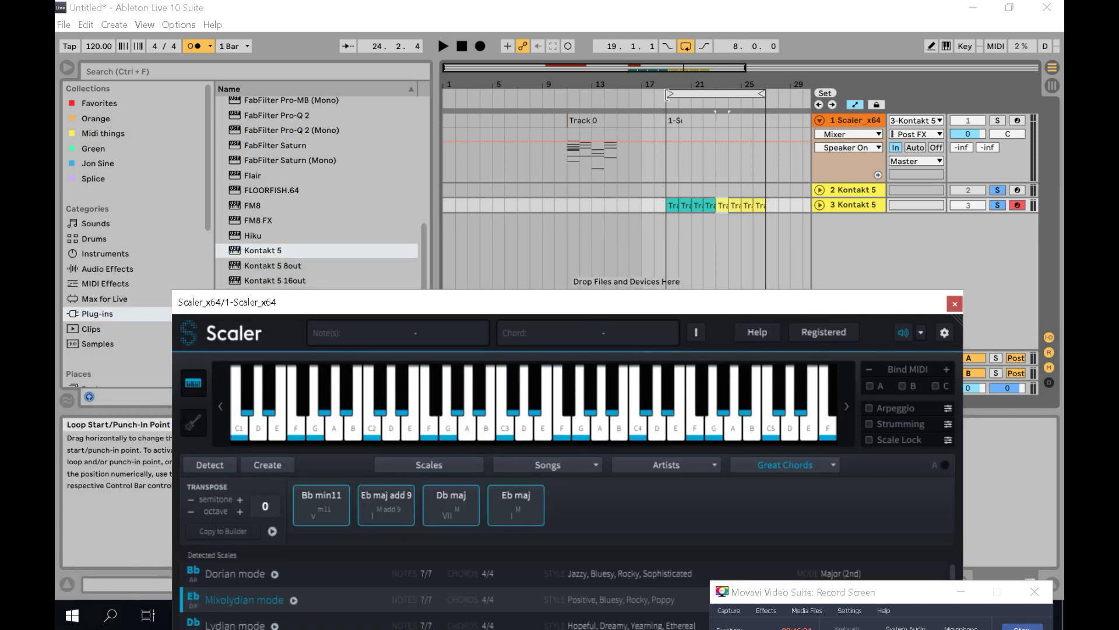
left_click_drag(668, 94, 564, 94)
Step: Place unstrummed Bb min11, Eb maj add 9, Db maj and Eb maj chords, one bar each, on the third track from bar 11
left_click_drag(338, 513, 582, 207)
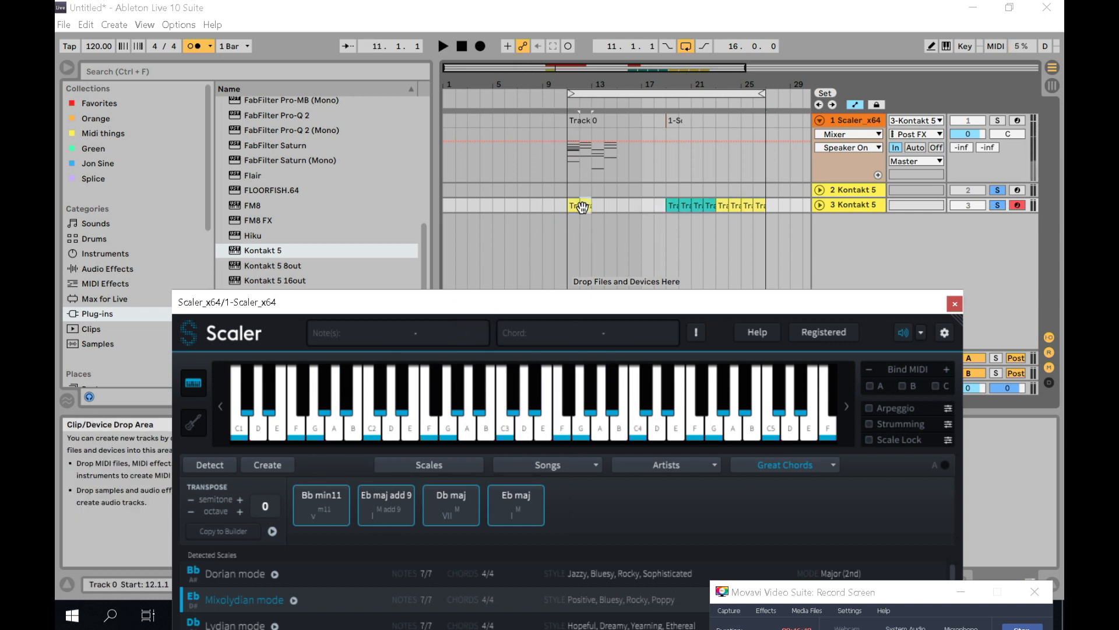
left_click(449, 507)
left_click_drag(449, 511, 600, 207)
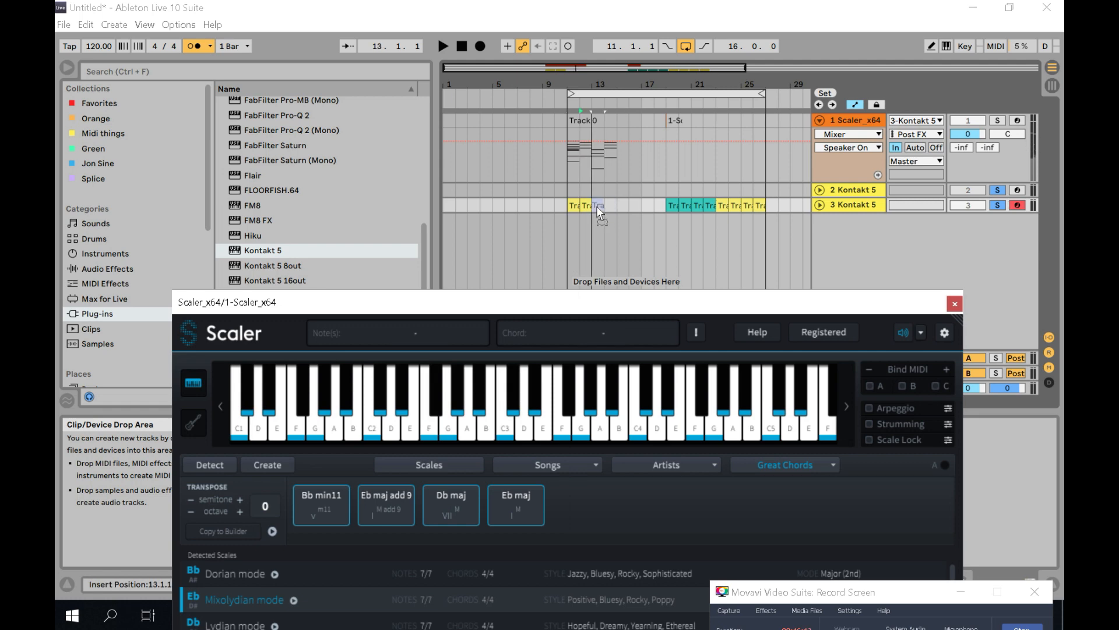
left_click_drag(516, 504, 610, 206)
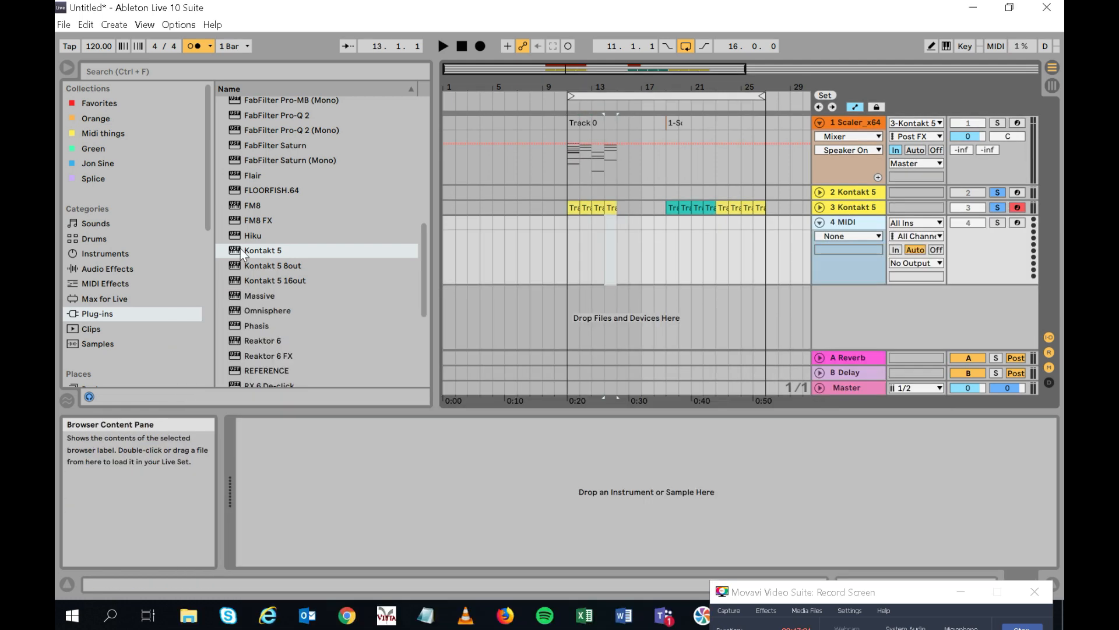
Step: Load Kontakt 5 with a Session Strings 2 instrument on the fourth track and copy the four chord clips from bar 11 onto it
left_click_drag(242, 255, 624, 250)
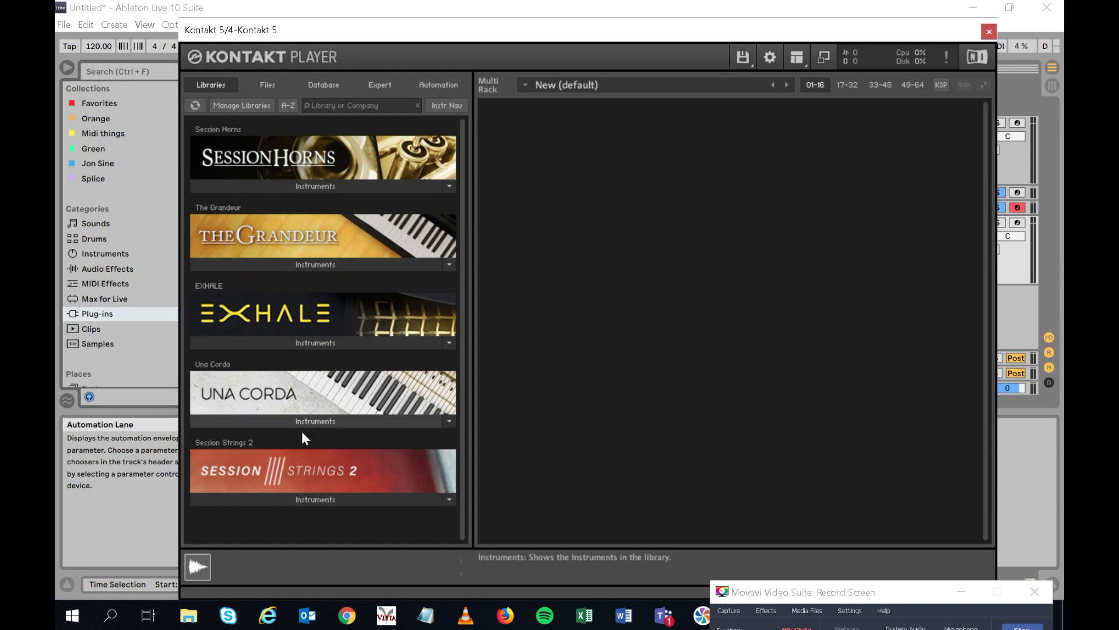
left_click(282, 499)
left_click(275, 516)
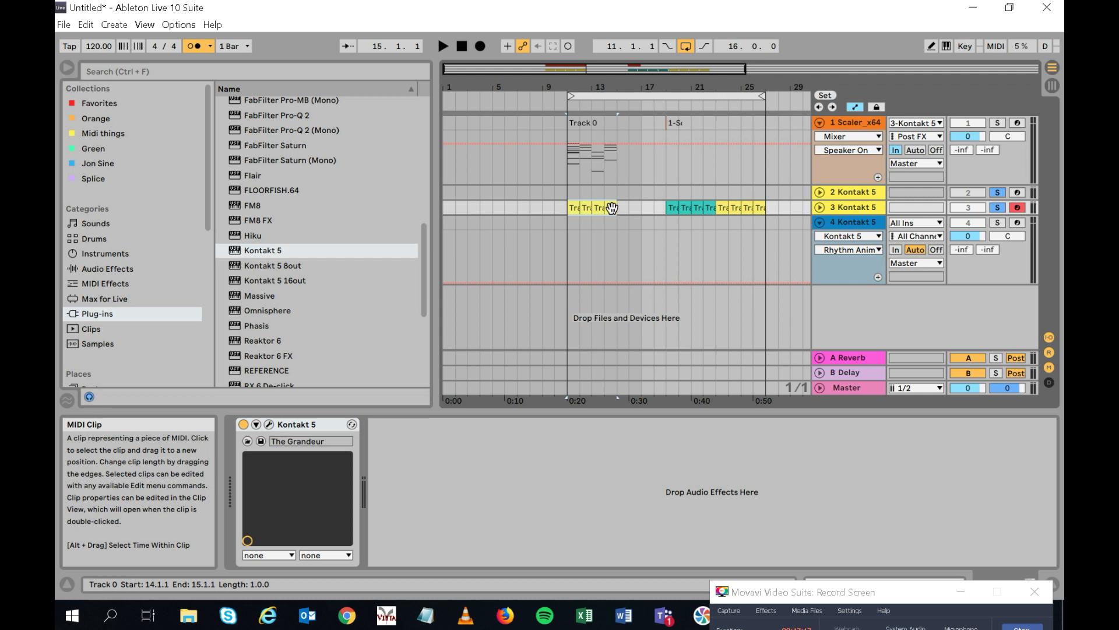
left_click(569, 249)
key("ctrl+v")
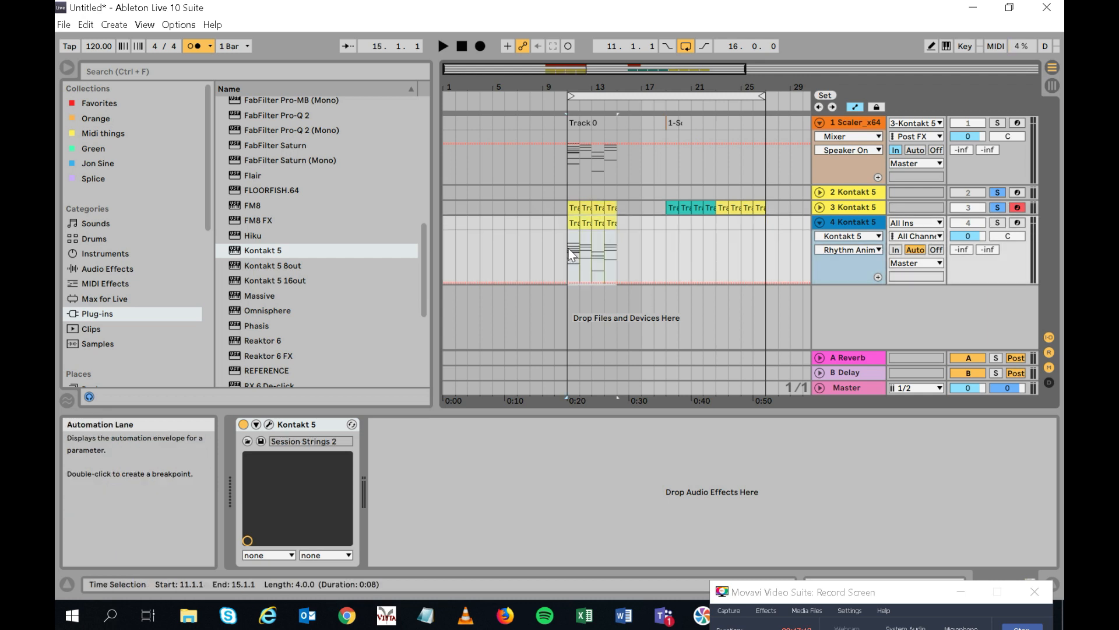
Step: Play the arrangement, solo the third and fourth tracks together, and lower the fourth track's volume to -12 dB
key("space")
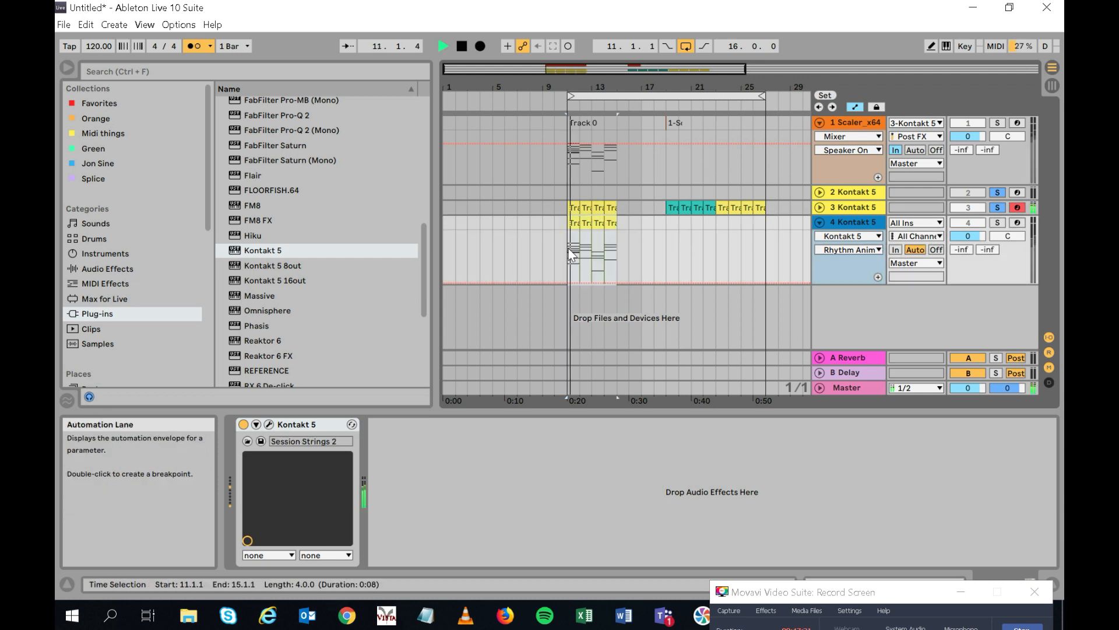
left_click(998, 223)
left_click(999, 208, "ctrl")
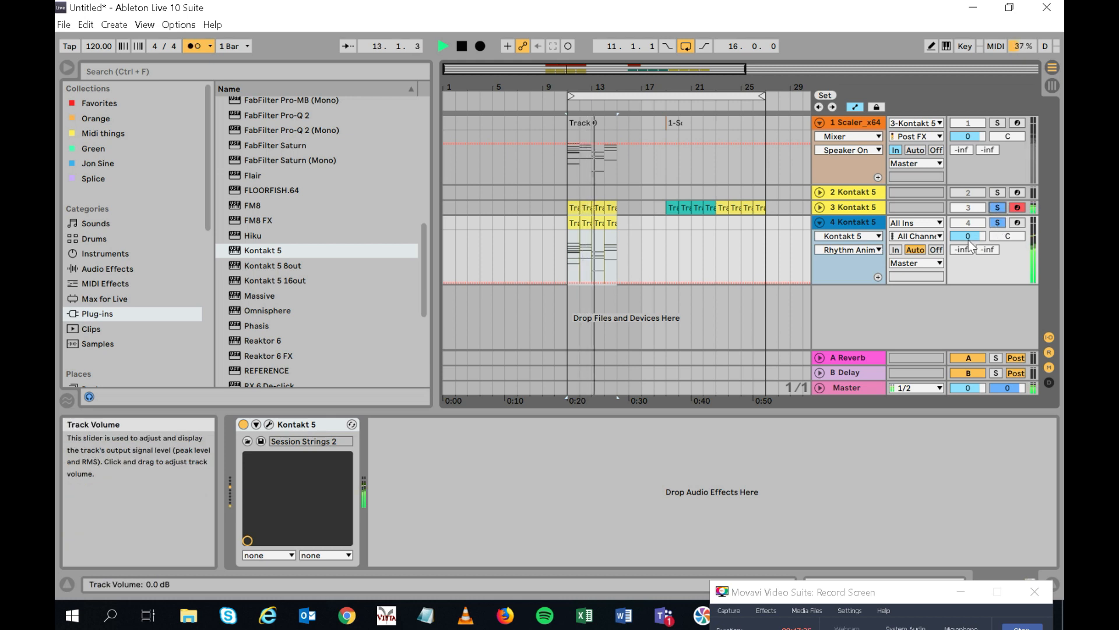
left_click_drag(968, 236, 971, 245)
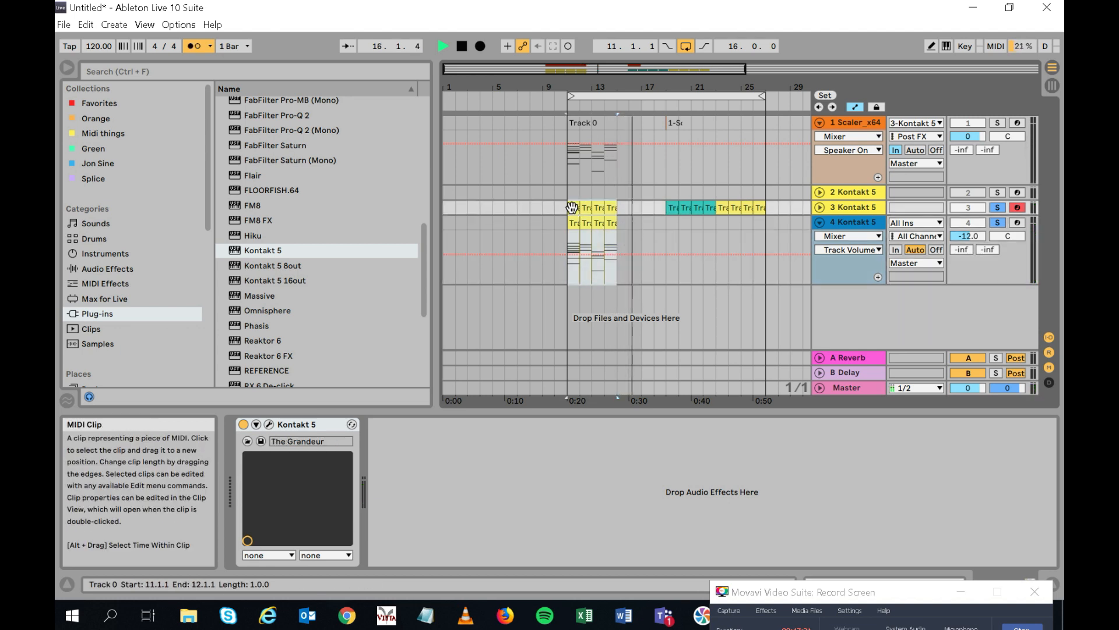
Step: Duplicate the four bar-11 chord clips on the third and fourth tracks to bar 15, and the fourth track's set again to bar 19
key("ctrl+d")
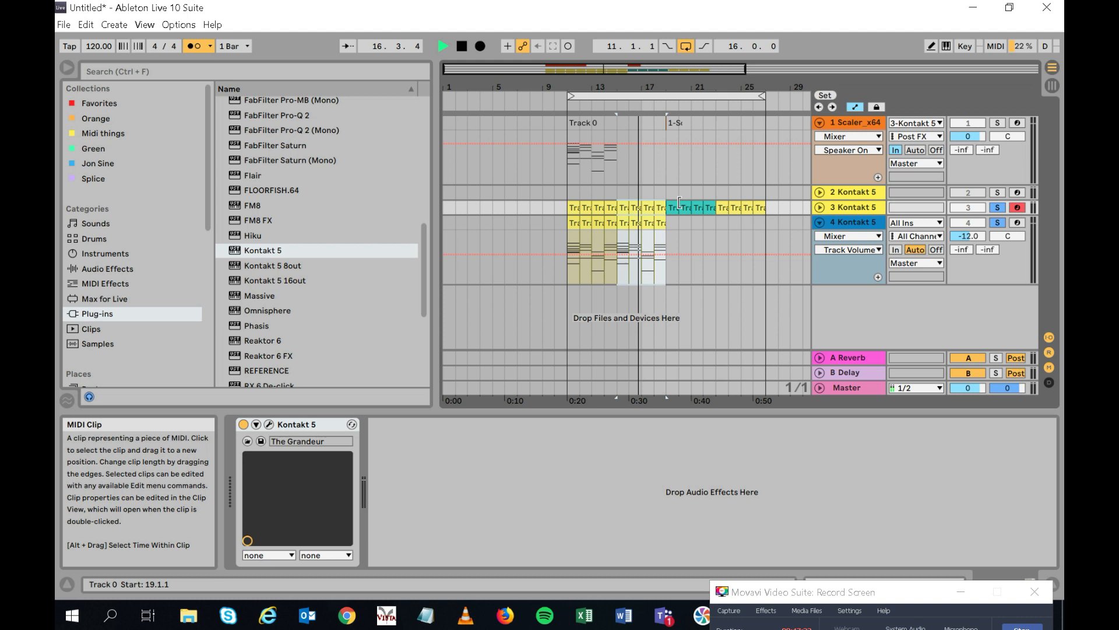
left_click(623, 223)
left_click(661, 225, "shift")
key("ctrl+d")
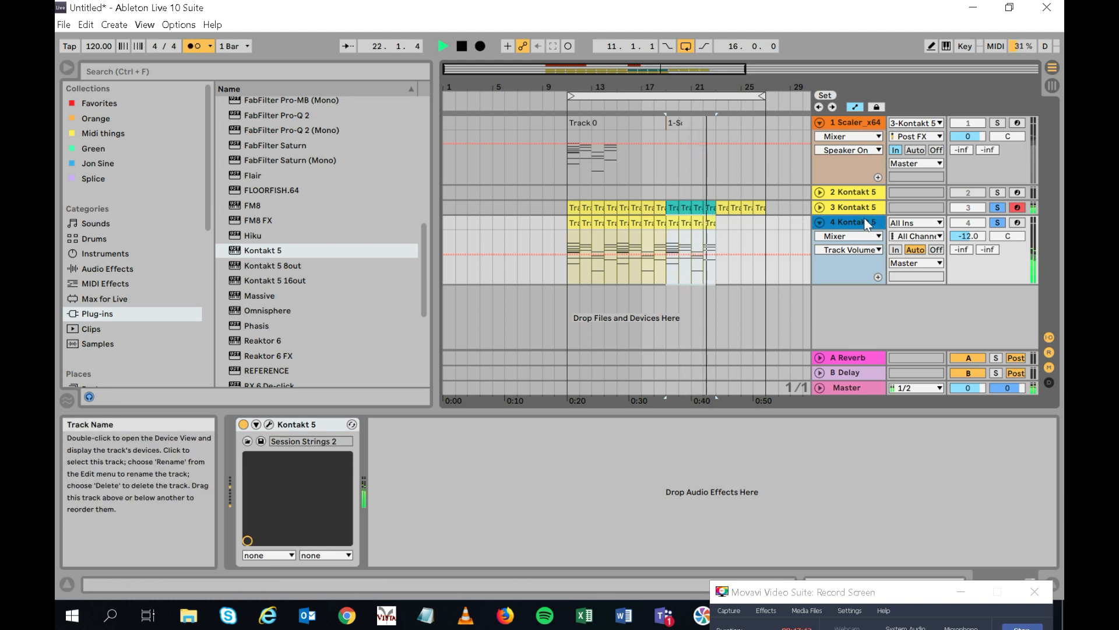
Step: Copy the third track's last four chord clips to bar 23 on the folded fourth track and play the piano and strings together
left_click(819, 222)
key("space")
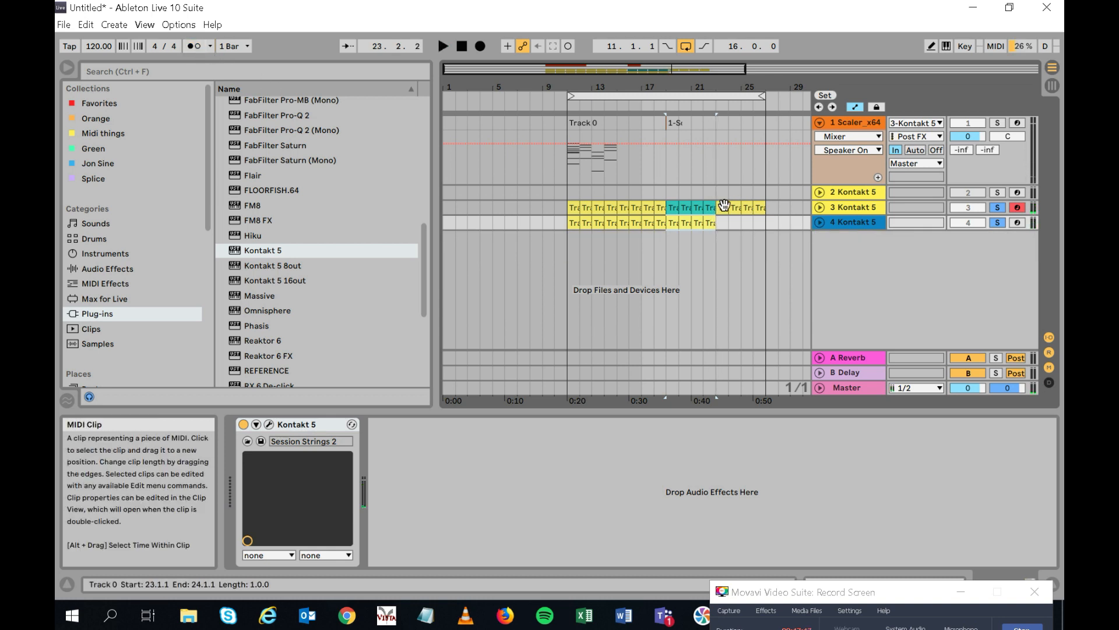
left_click(759, 207)
key("ctrl+c")
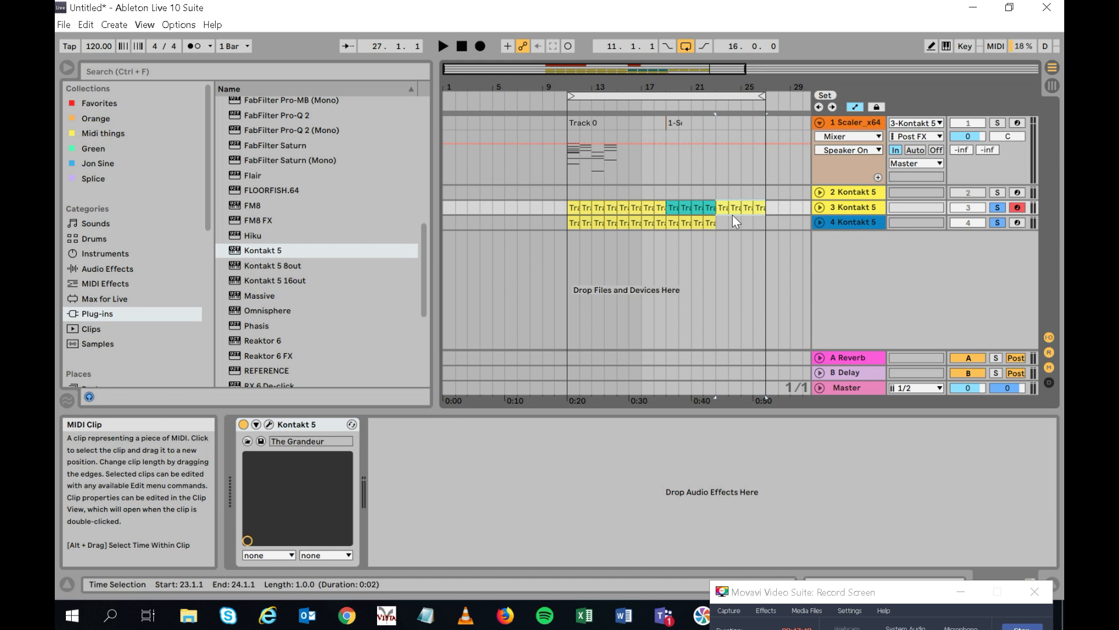
left_click(722, 222)
key("ctrl+v")
key("space")
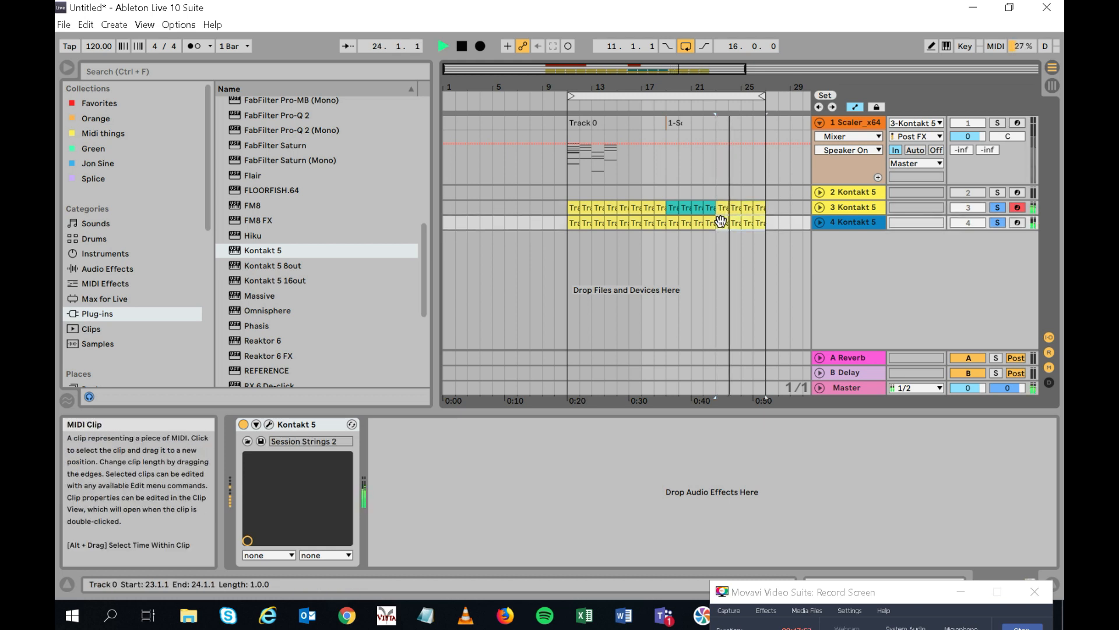
key("space")
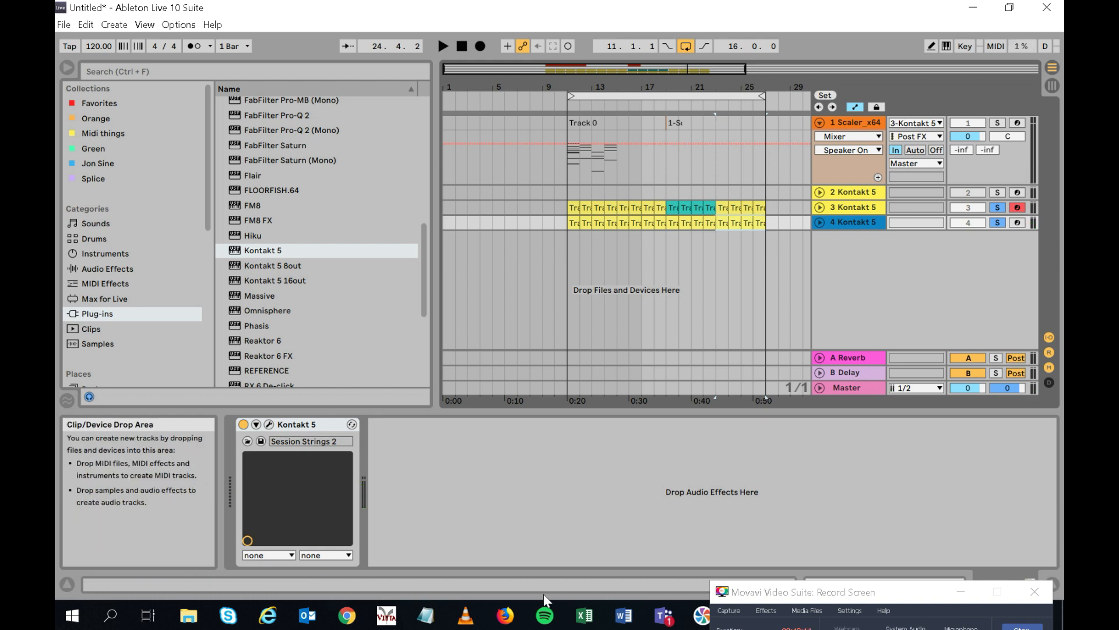
Step: Reopen the Scaler plug-in window from the first track and move it clear of the arrangement's timeline
left_click(857, 125)
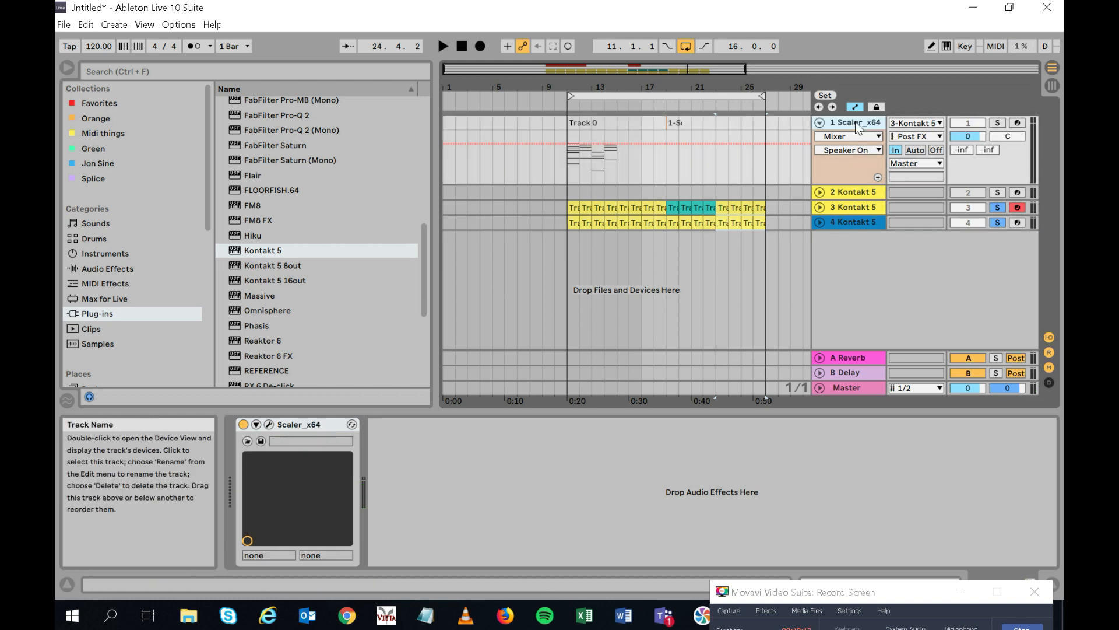
left_click(270, 425)
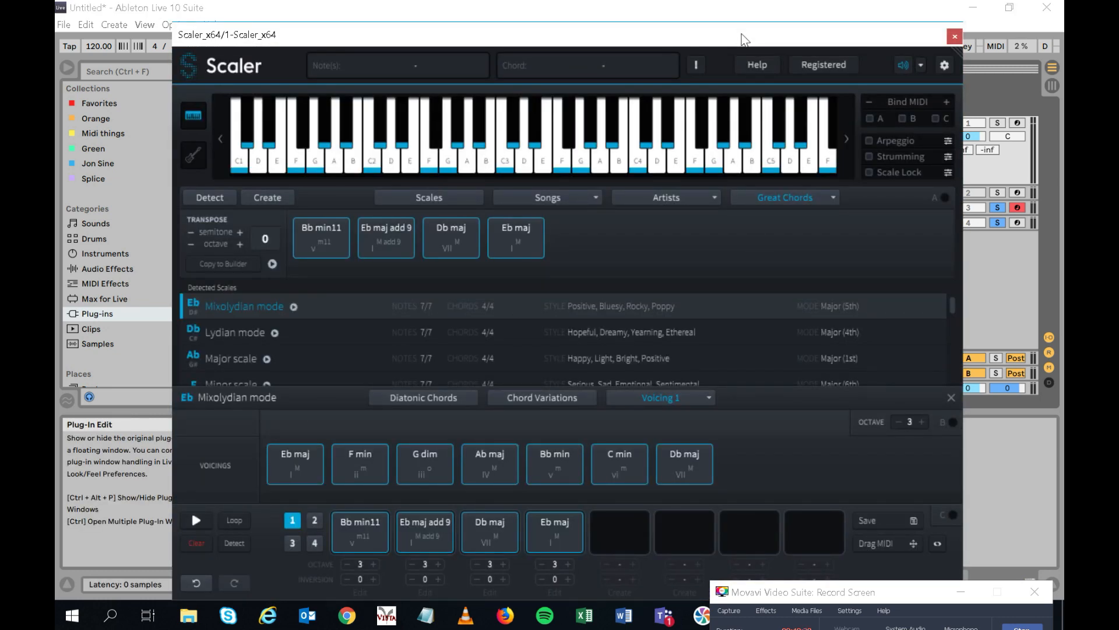
left_click_drag(744, 40, 683, 32)
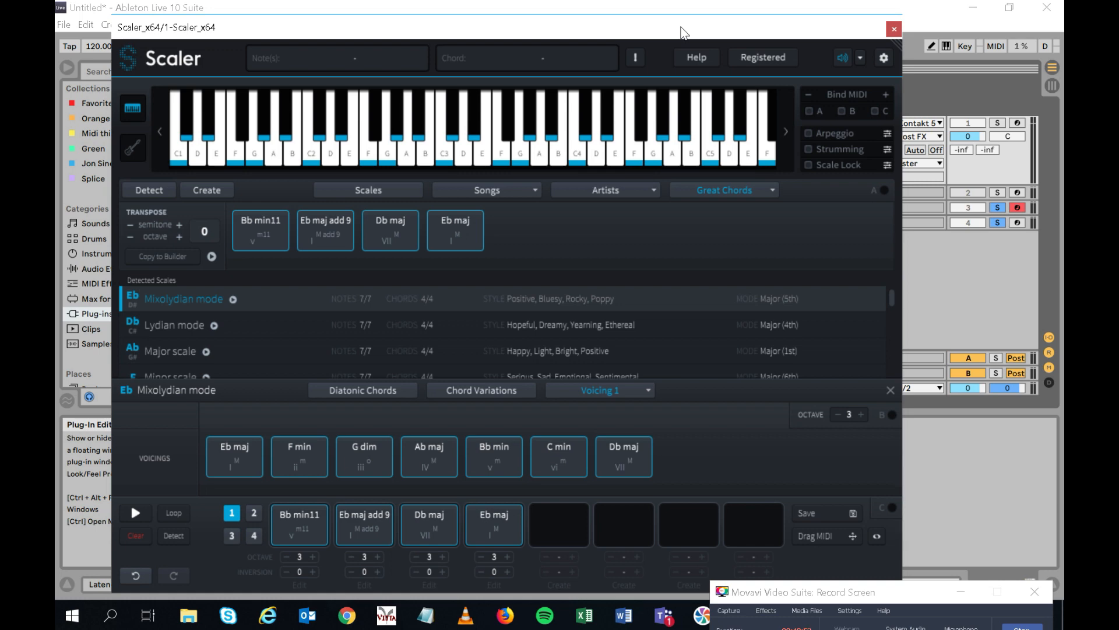
left_click_drag(681, 28, 831, 135)
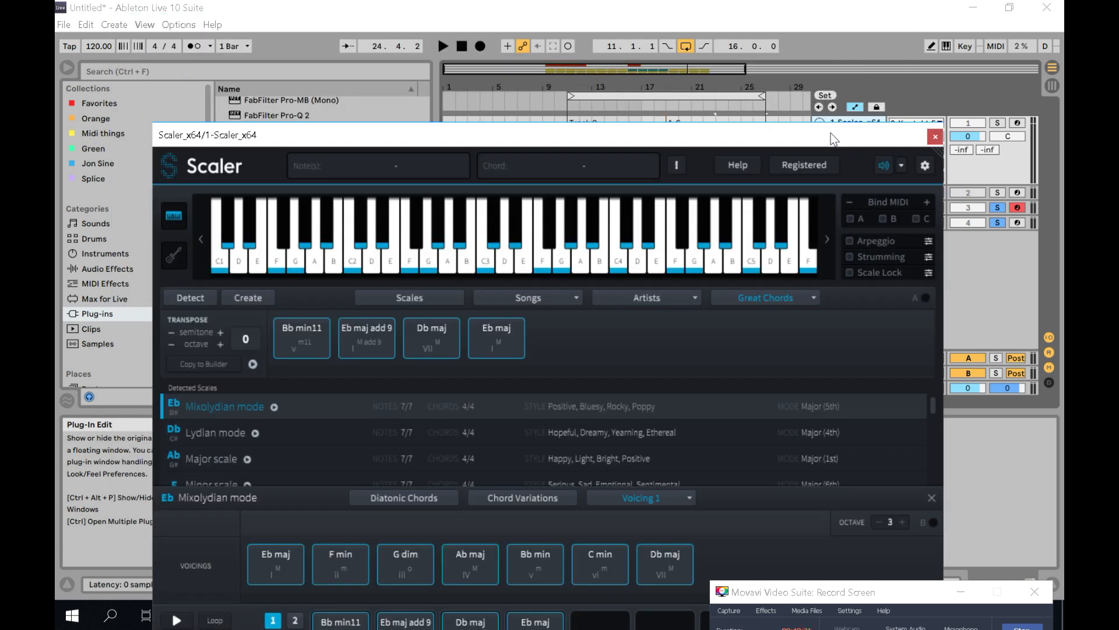